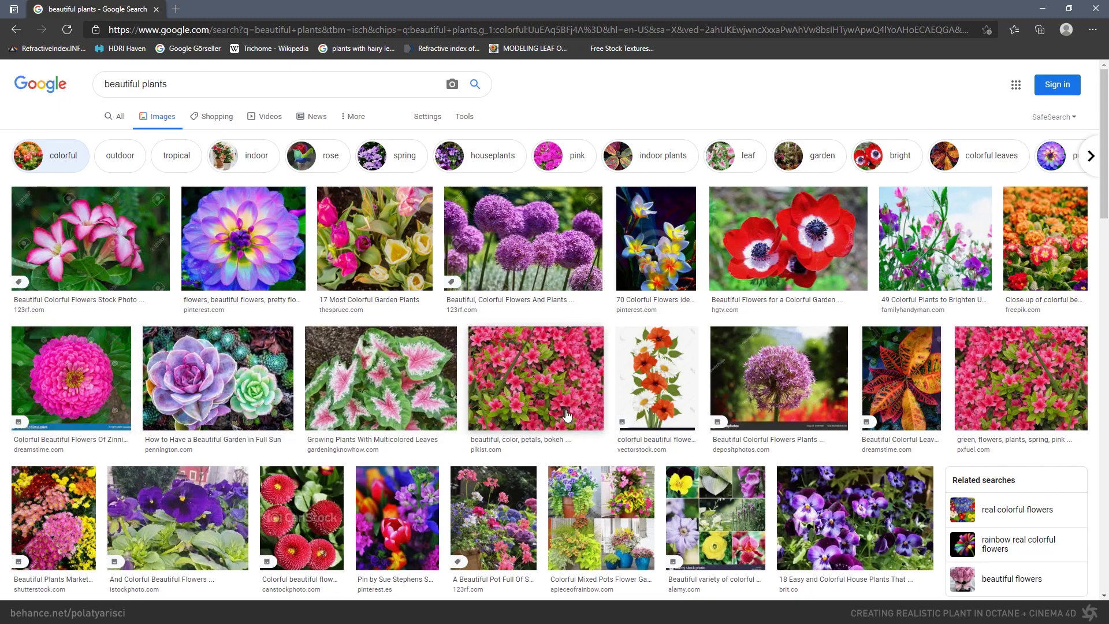
- Browse the colorful image results for beautiful plants as reference
scroll(567, 455, down, 3)
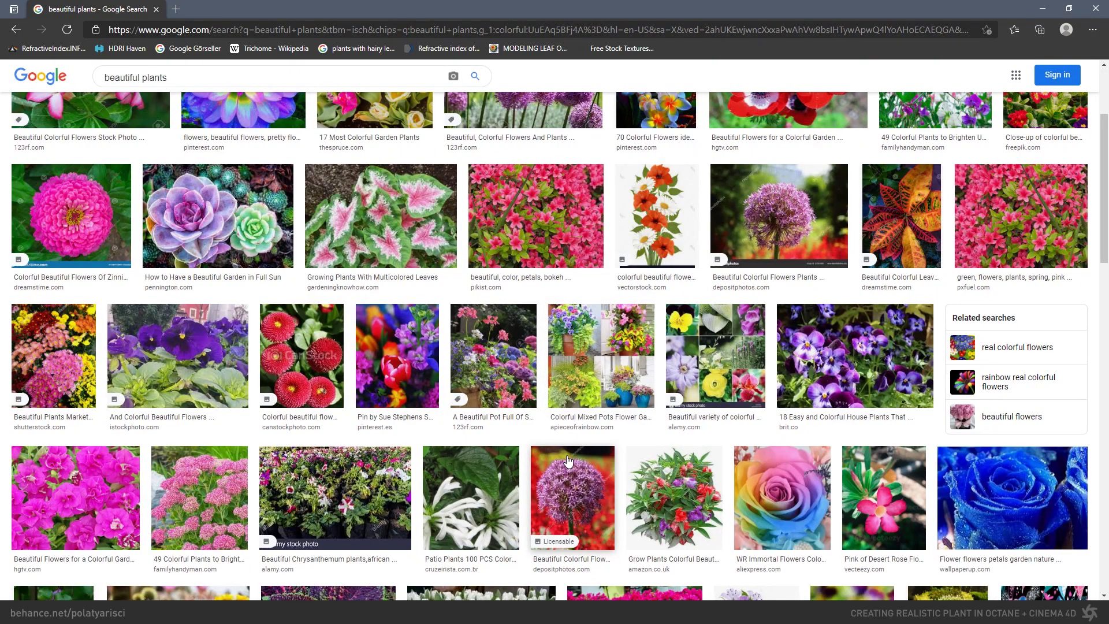
scroll(568, 461, down, 3)
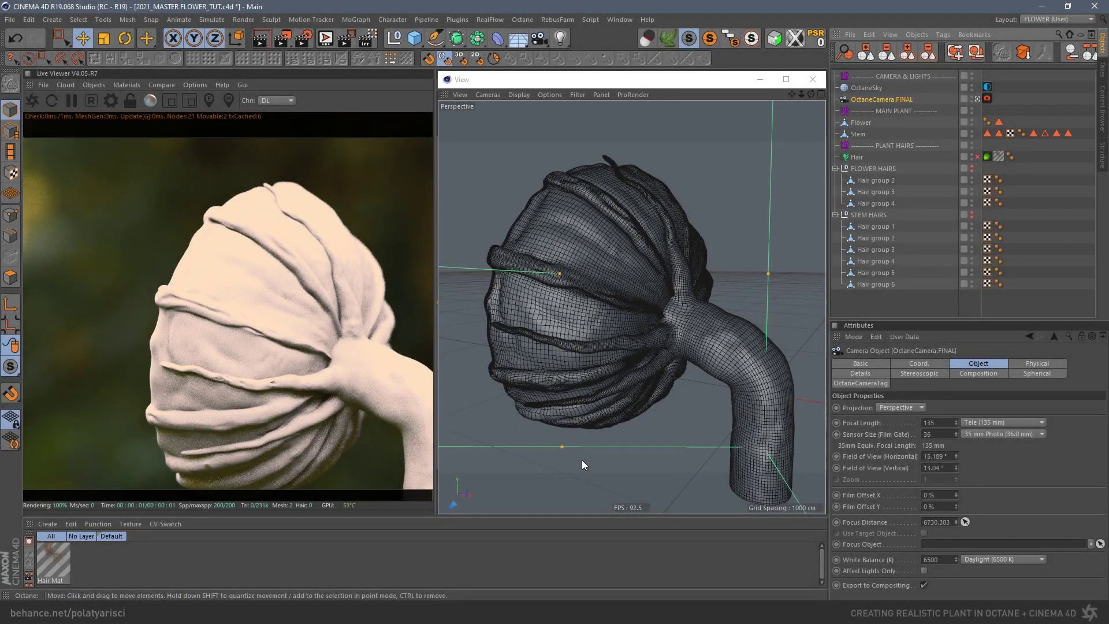
- Open the OctaneSky object's environment tag and expand its image texture settings to view the HDR file
mouse_move(602, 315)
alt+mouse_down()
mouse_move(623, 329)
mouse_move(608, 314)
alt+mouse_up()
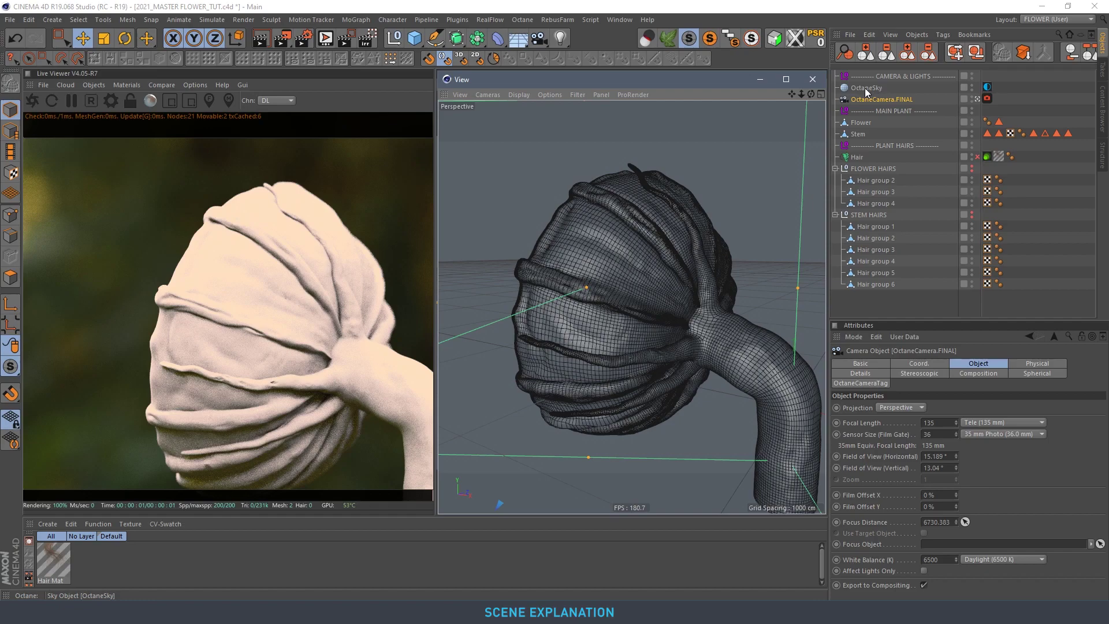
click(988, 87)
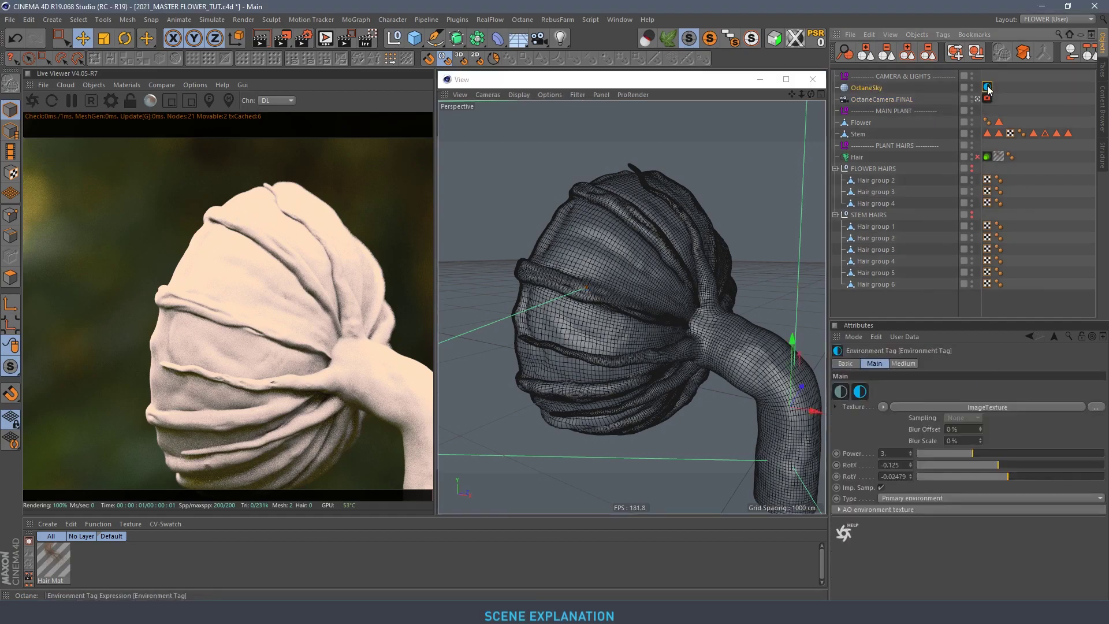
click(836, 406)
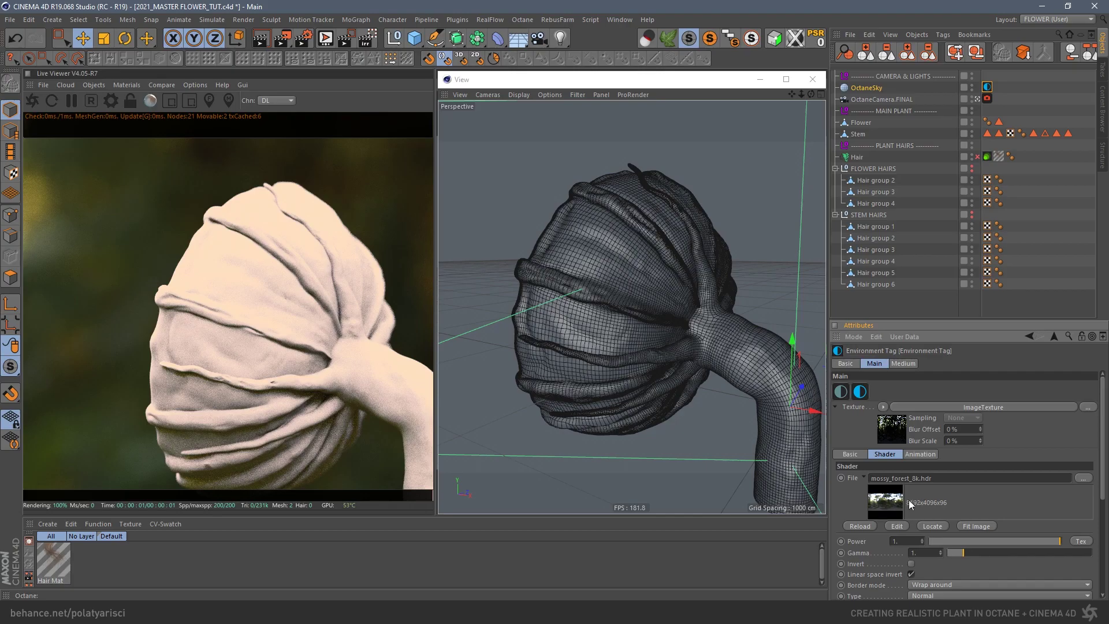
- Switch to the browser and review the Mossy Forest HDRI page down to its download resolutions
key(alt+Tab)
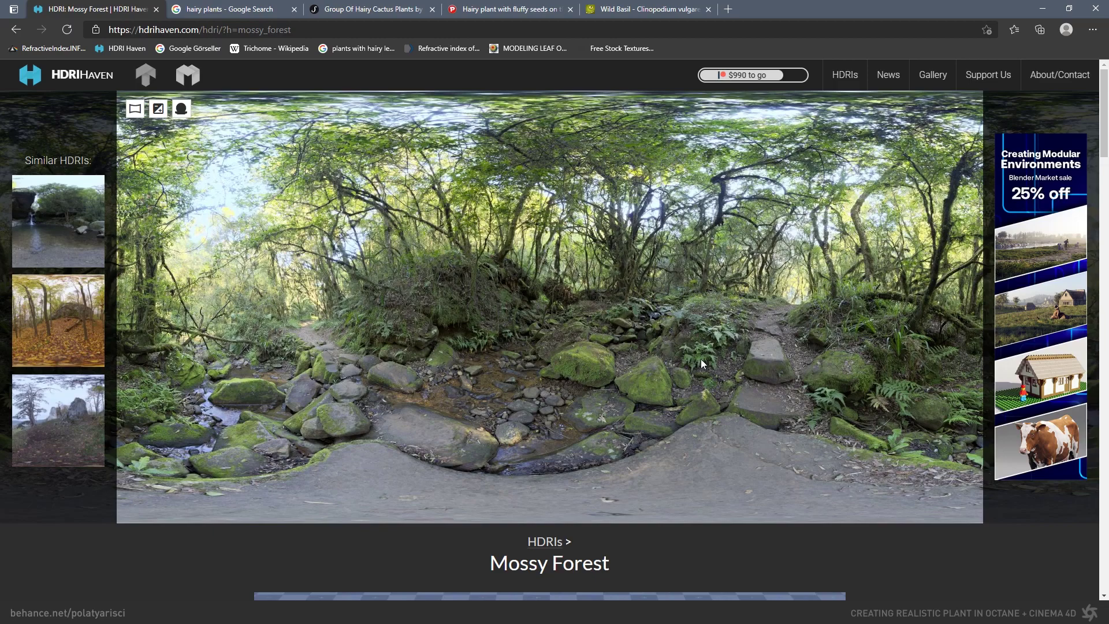
scroll(702, 363, down, 7)
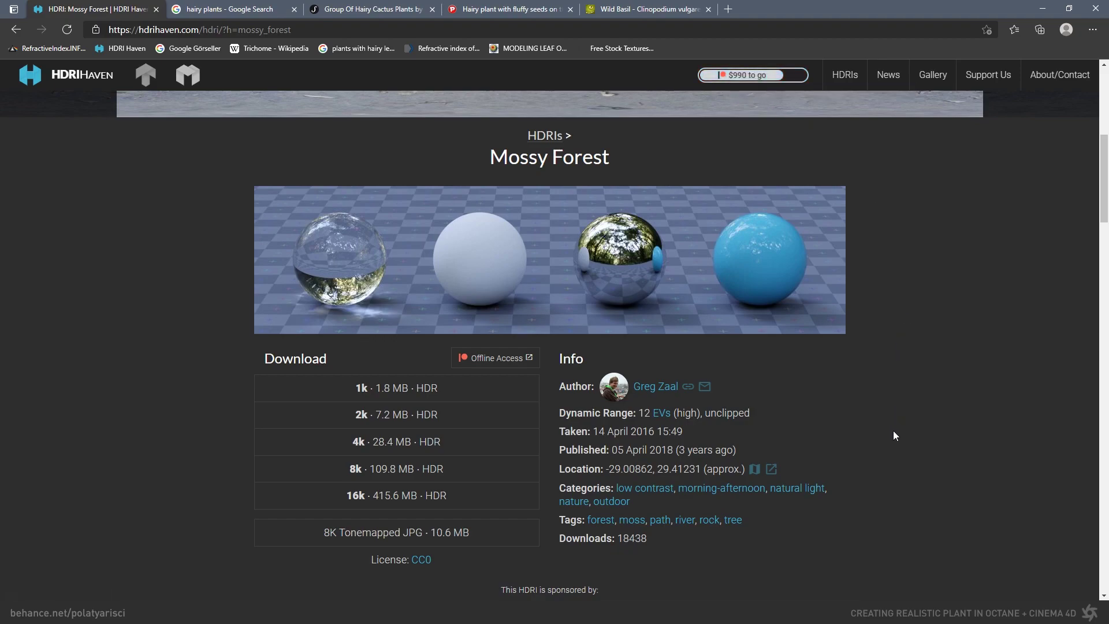
scroll(882, 446, up, 1)
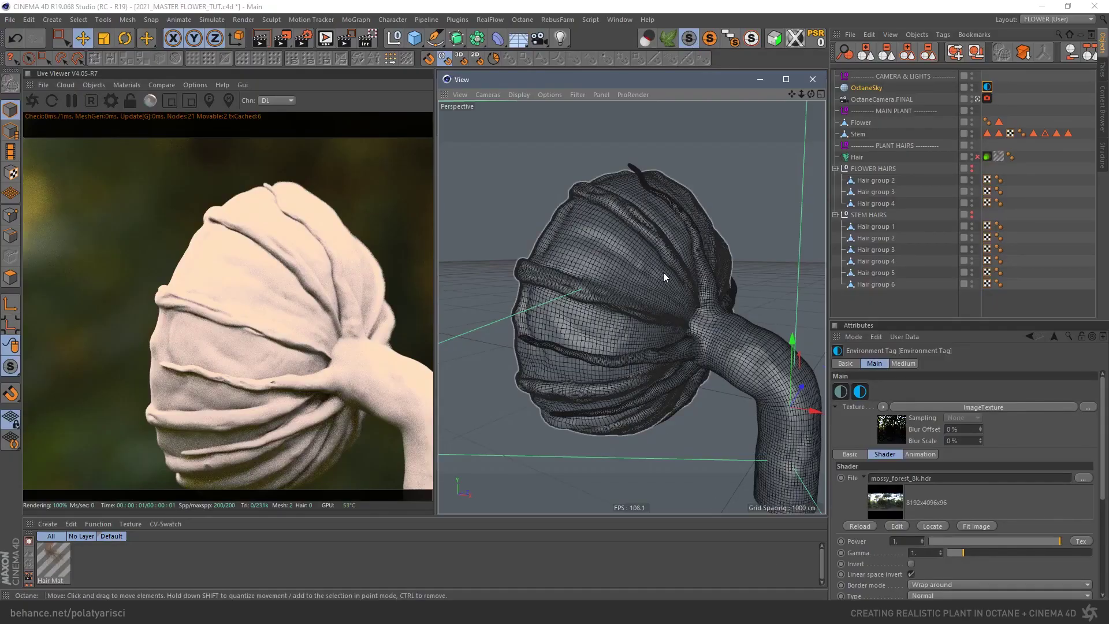
- Switch back to Cinema 4D, select OctaneCamera.FINAL and examine its position and framing relative to the plant model
click(883, 100)
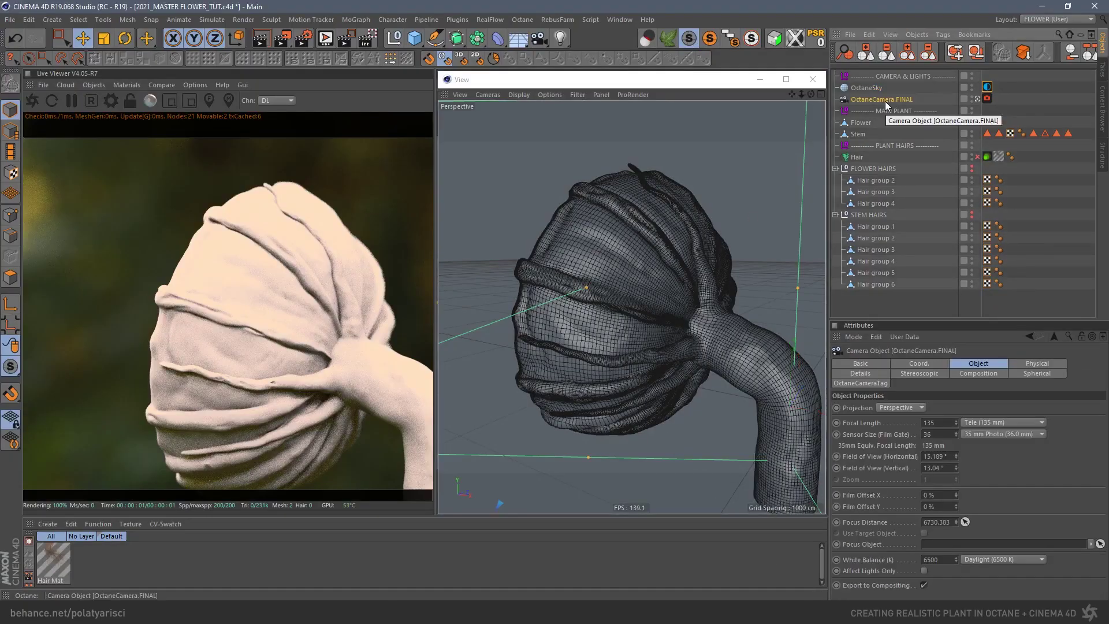
scroll(664, 261, down, 6)
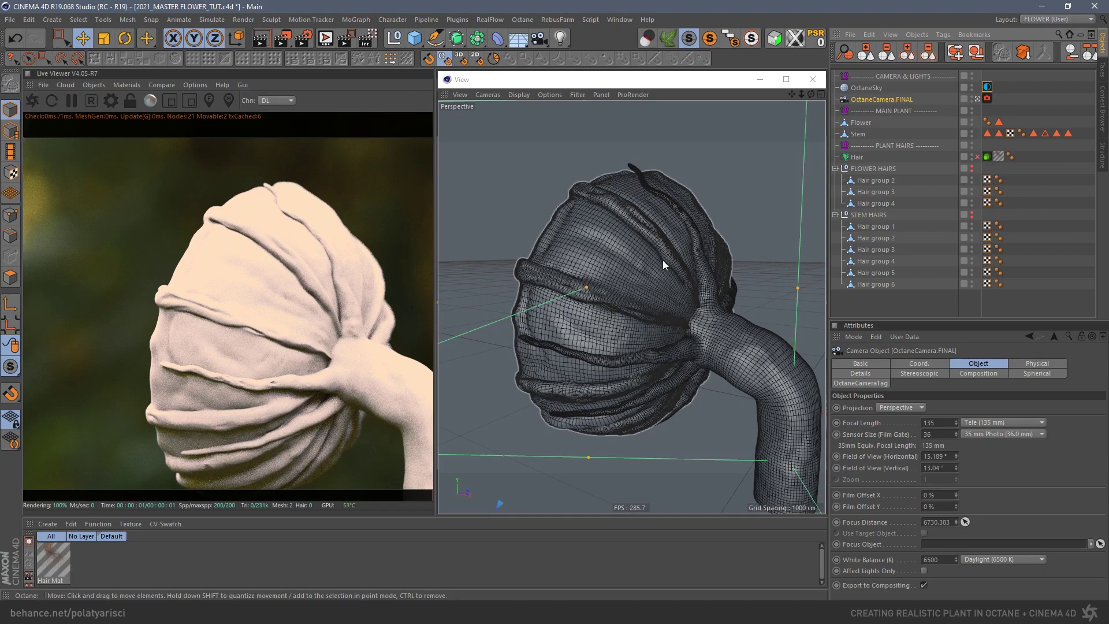
alt+drag(667, 255, 651, 272)
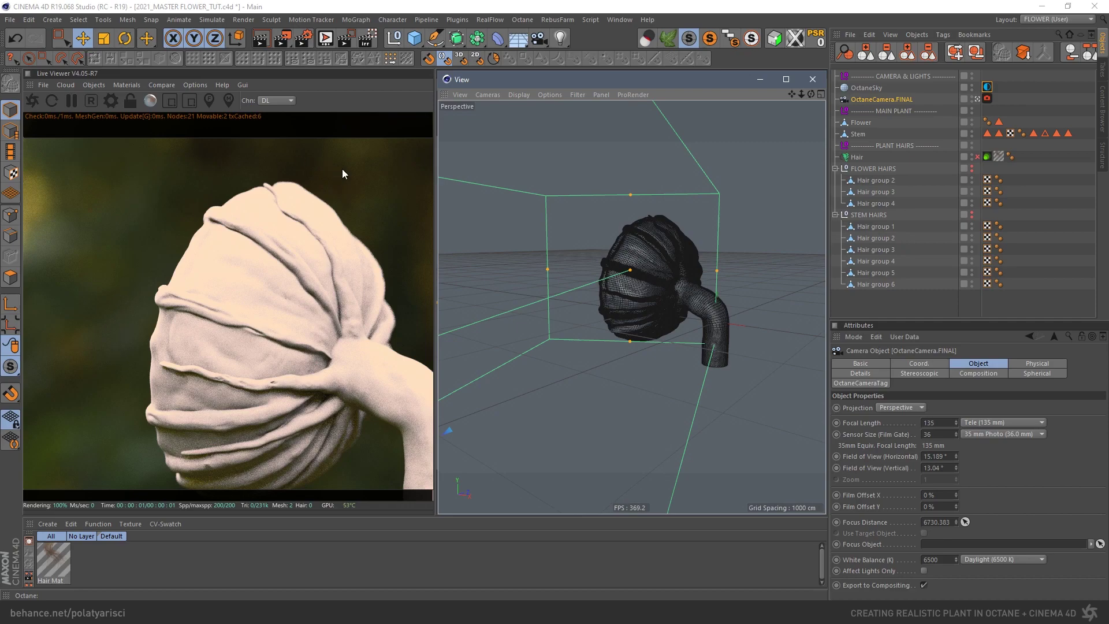
alt+drag(612, 275, 642, 292)
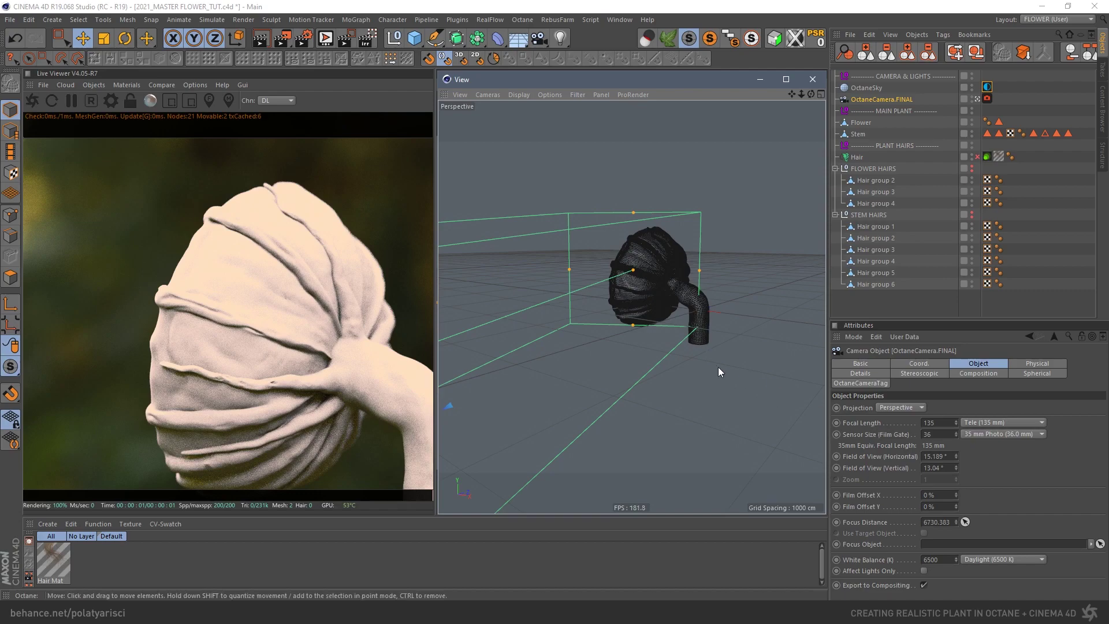
alt+drag(656, 262, 526, 345)
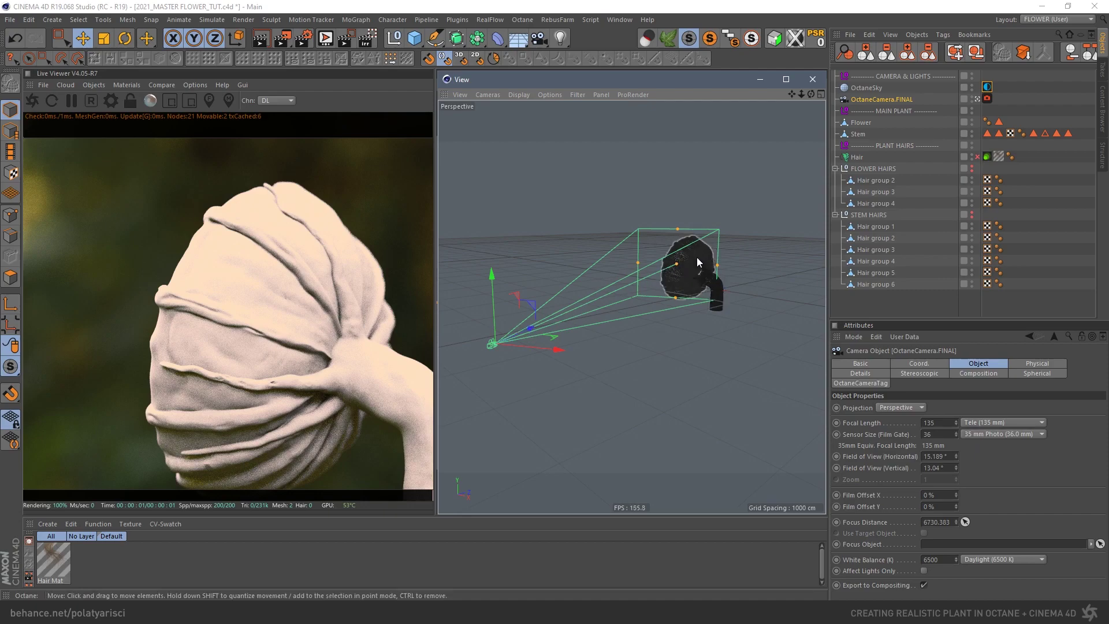
alt+drag(691, 264, 693, 270)
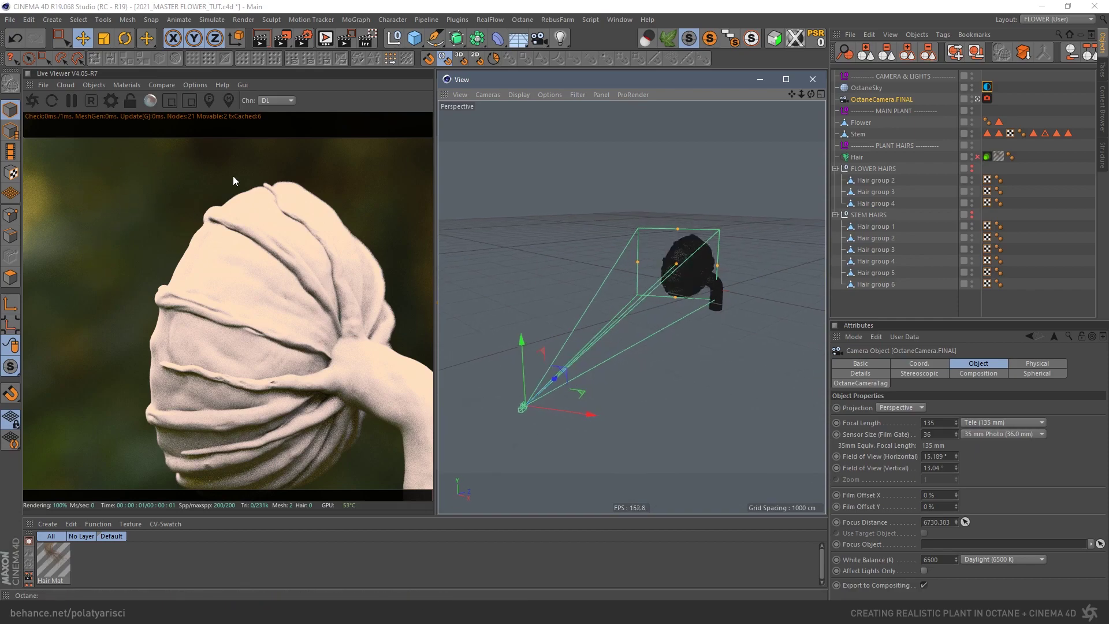
- Open the Octane camera tag's Thinlens settings and collapse the viewing angle group to review the depth of field values
click(987, 100)
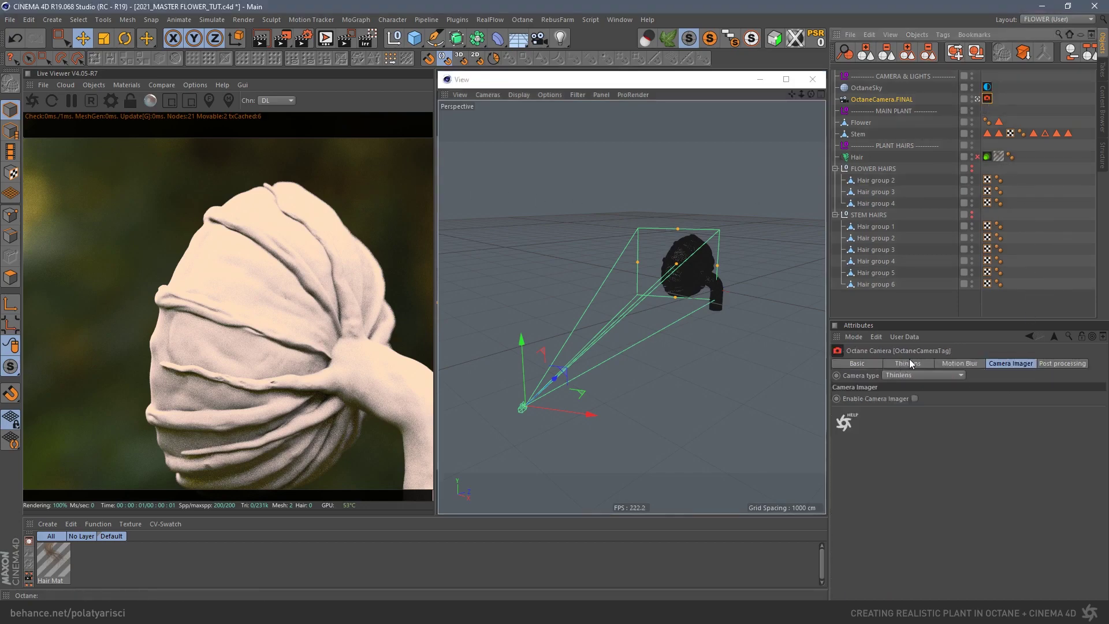
click(910, 364)
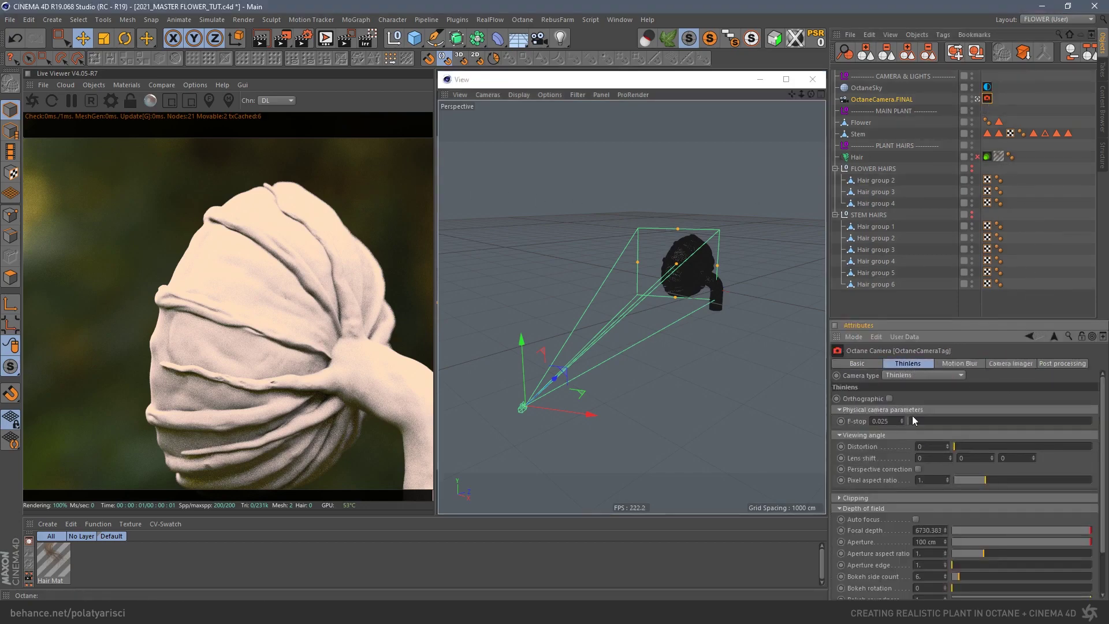
scroll(878, 532, down, 3)
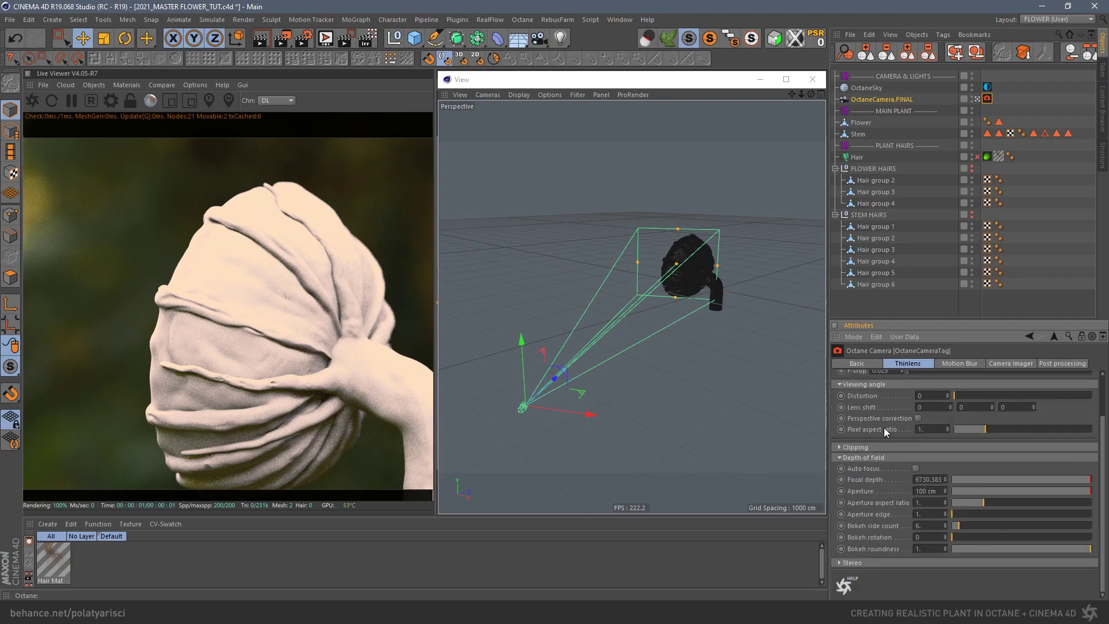
click(859, 385)
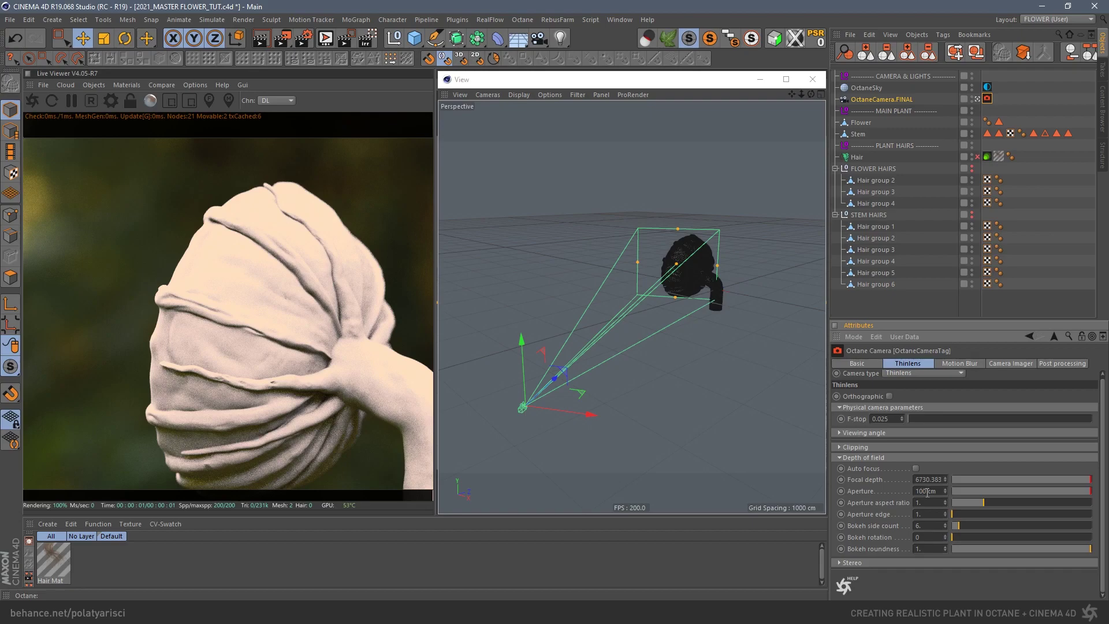
- Try lowering the camera's aperture to 3.483 cm to compare the background blur, and set it back to 100 cm
drag(1085, 491, 1074, 491)
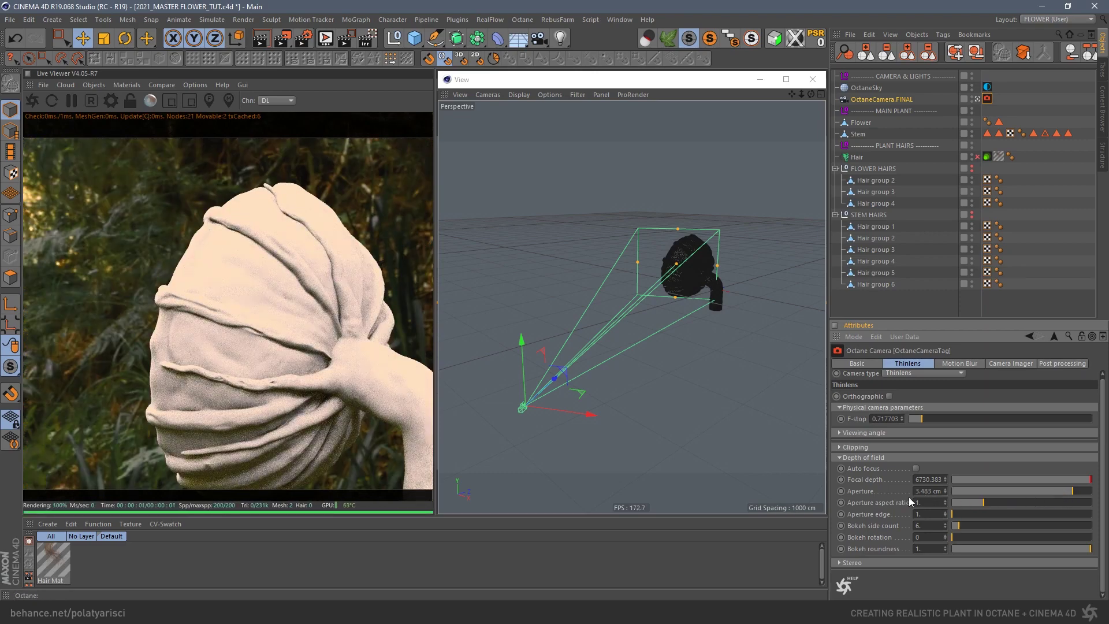
click(926, 492)
text(100)
key(Return)
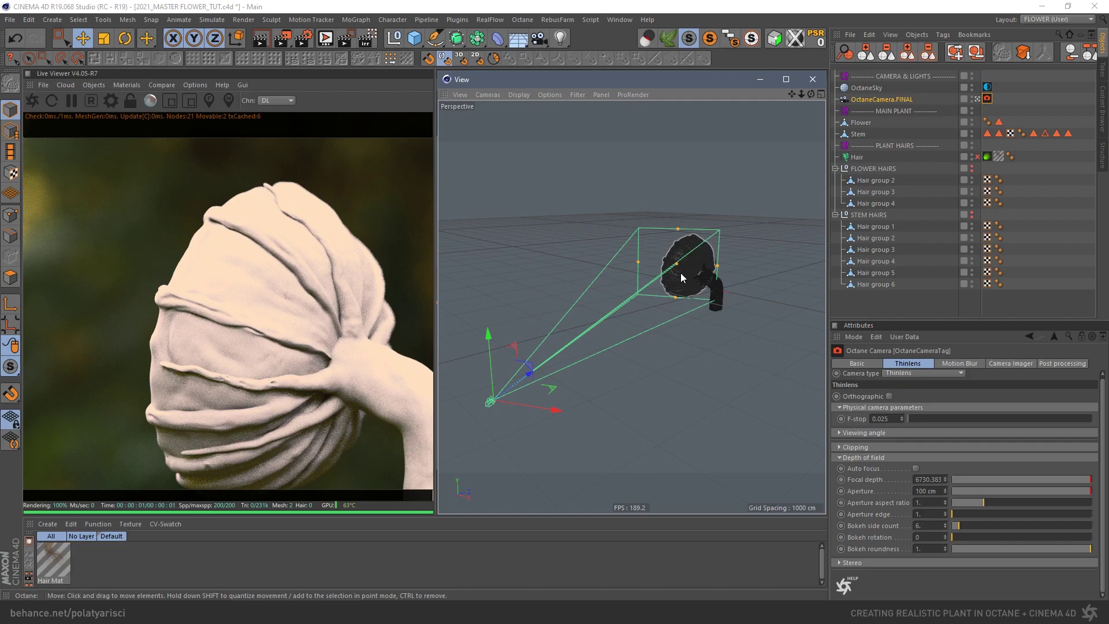
- Select the Flower mesh and the Stem mesh in turn to inspect the two parts of the plant
alt+drag(681, 273, 648, 304)
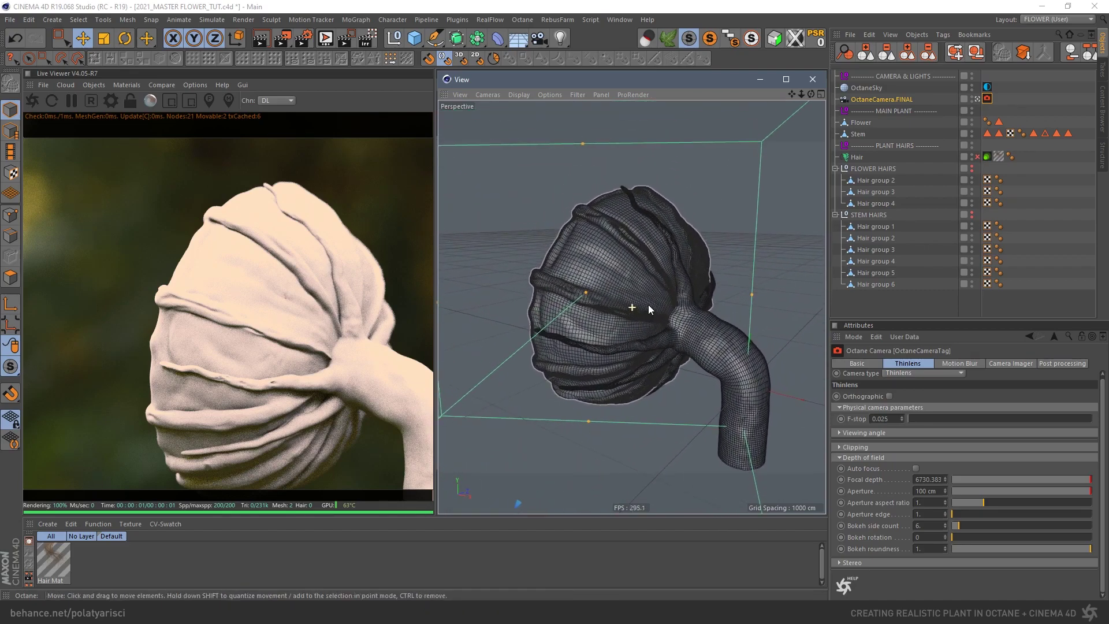
click(605, 272)
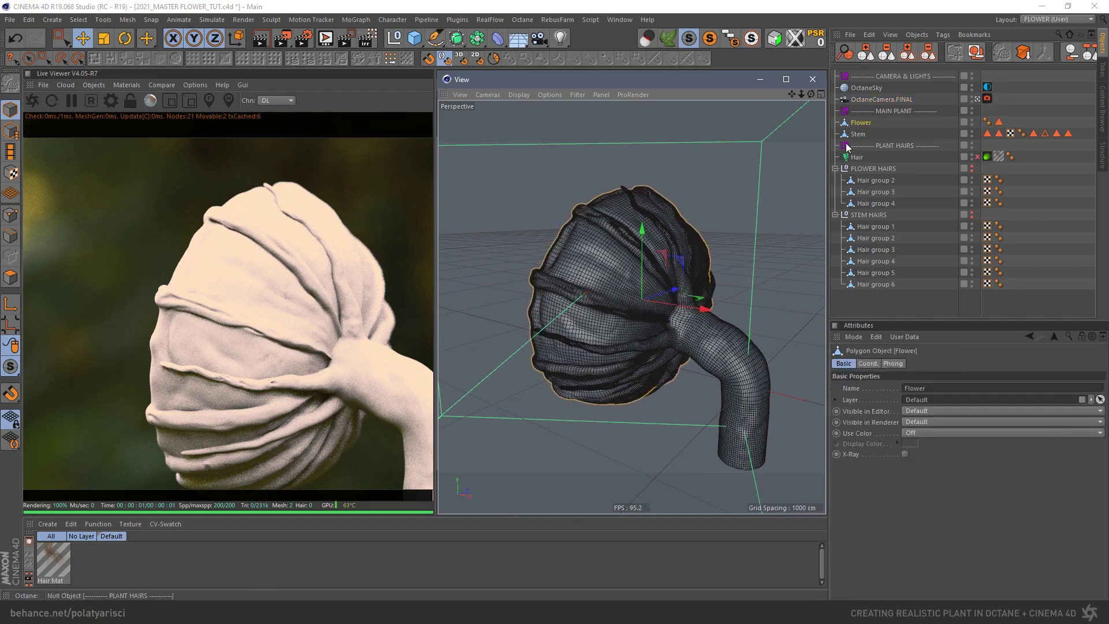
alt+drag(620, 281, 711, 345)
click(712, 345)
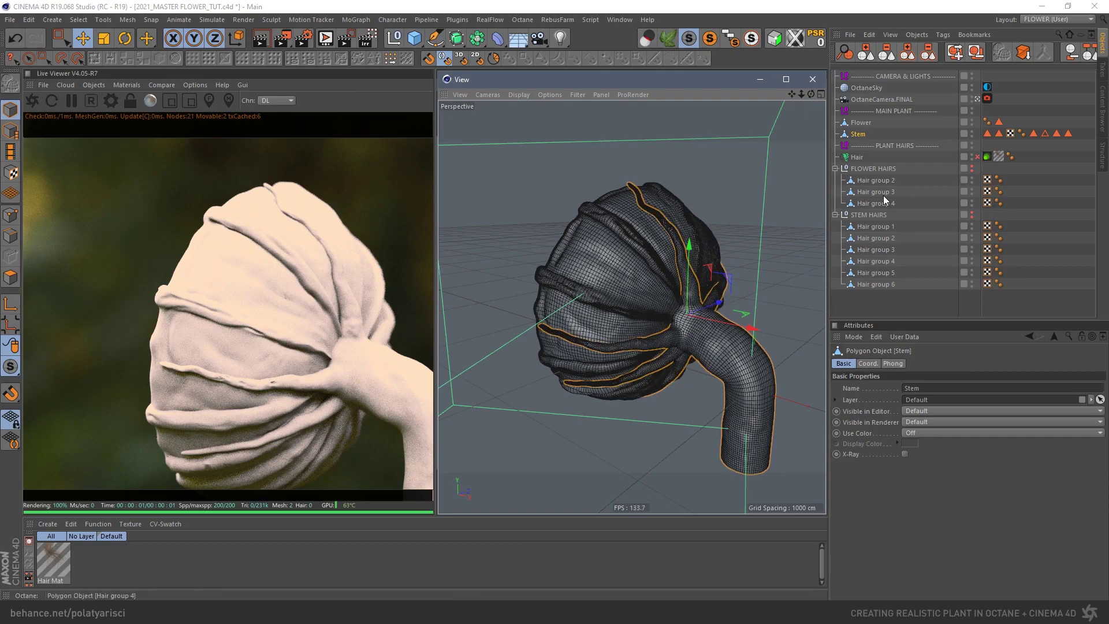
- Enable the Hair object and make the FLOWER HAIRS and STEM HAIRS groups visible
click(976, 156)
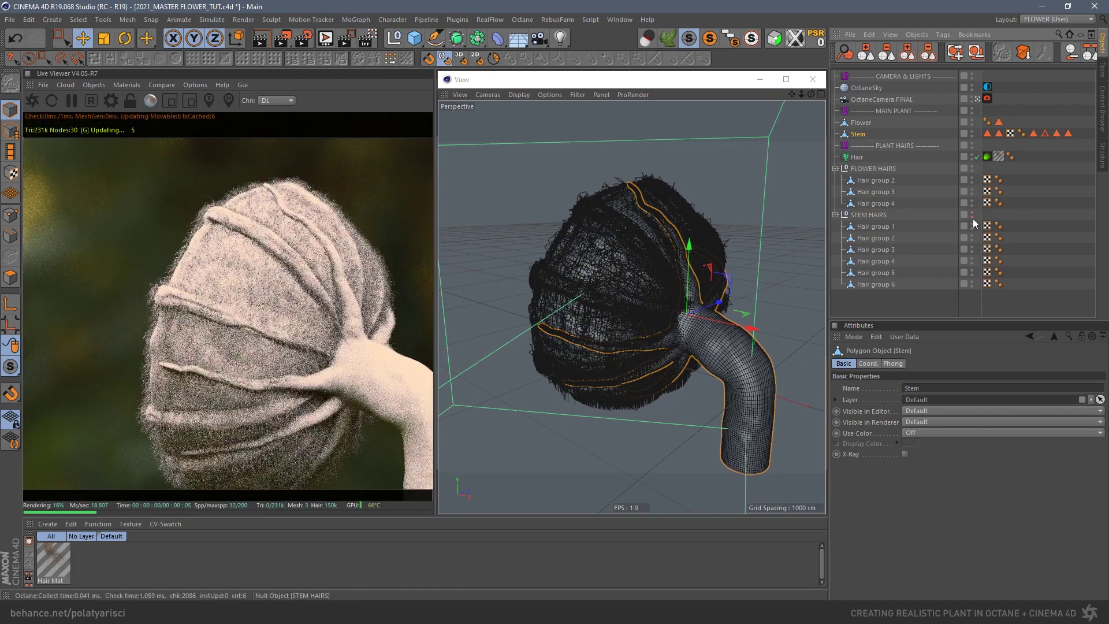
ctrl+click(972, 217)
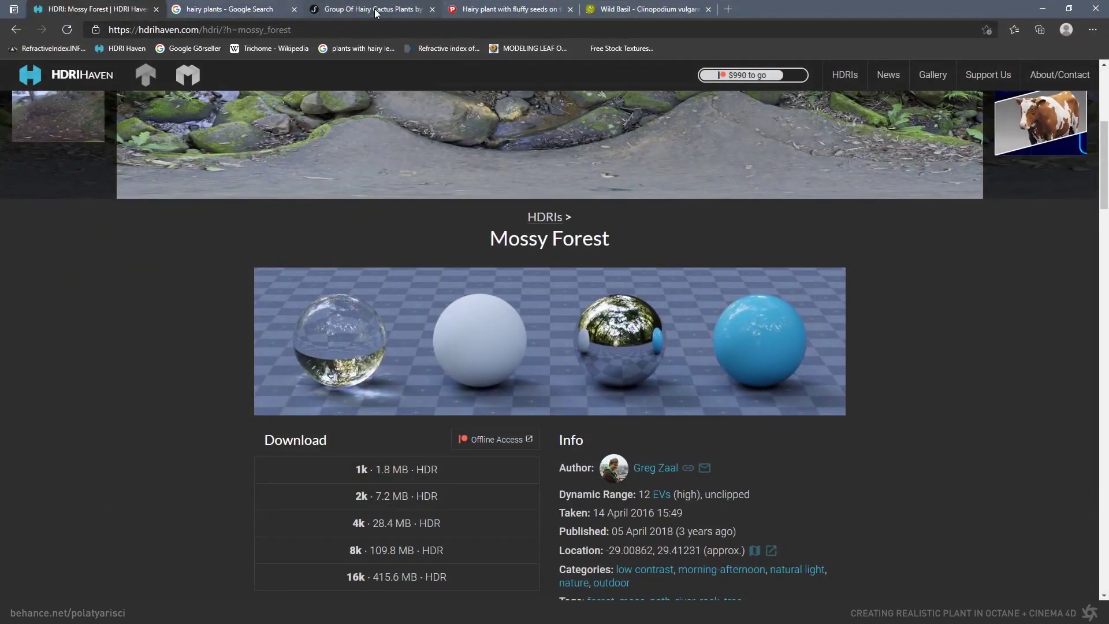
- Switch to the browser and view the hairy cactus, fluffy seed plant and wild basil reference pages
click(373, 9)
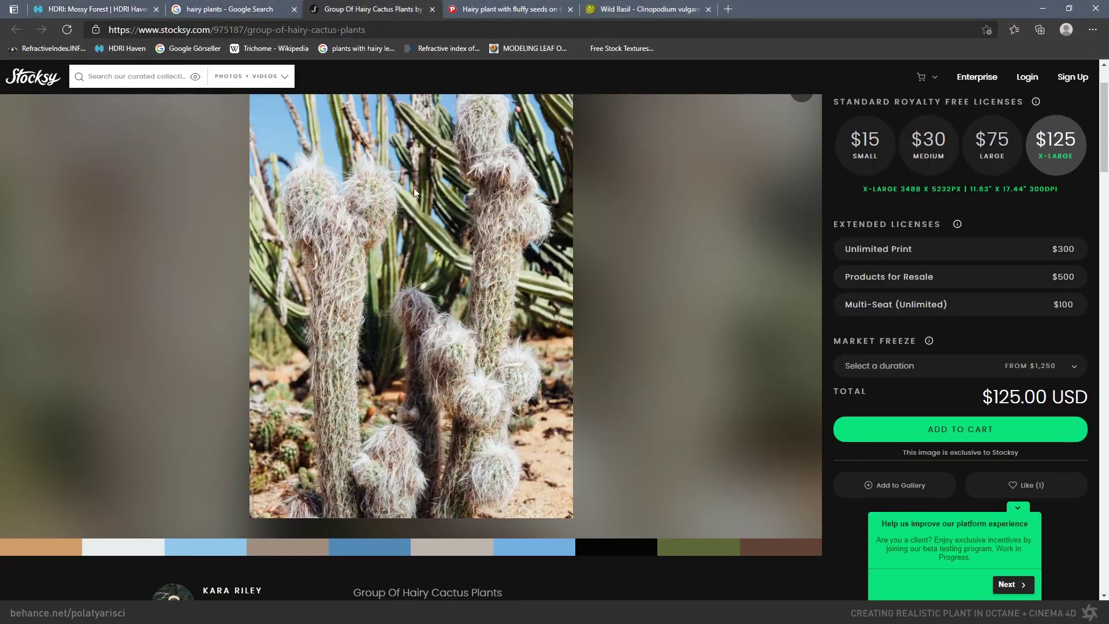
click(504, 9)
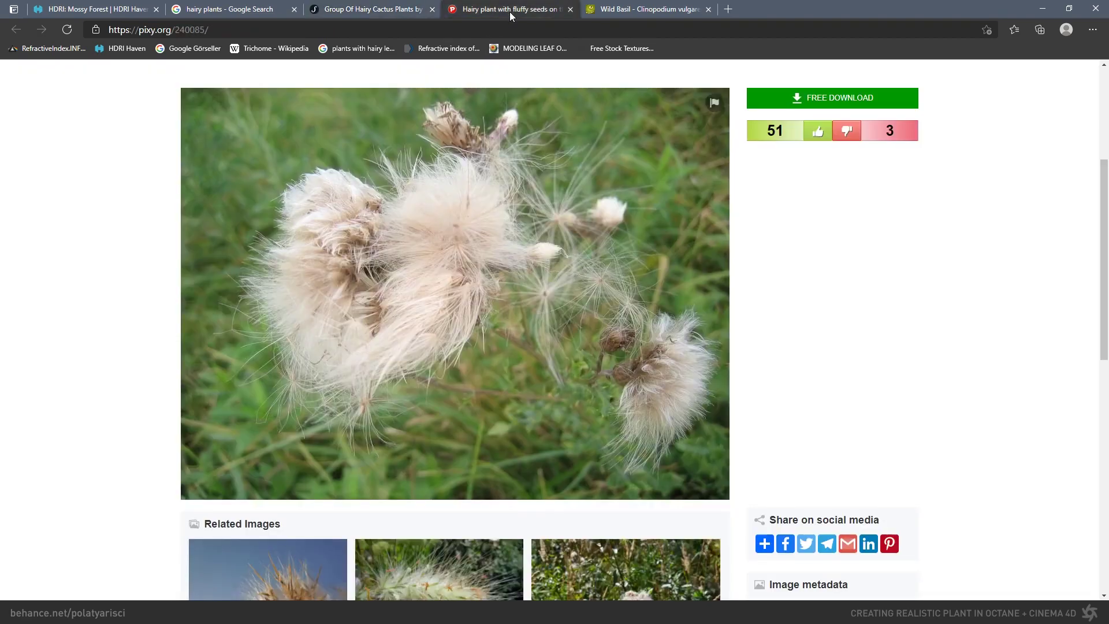
click(644, 10)
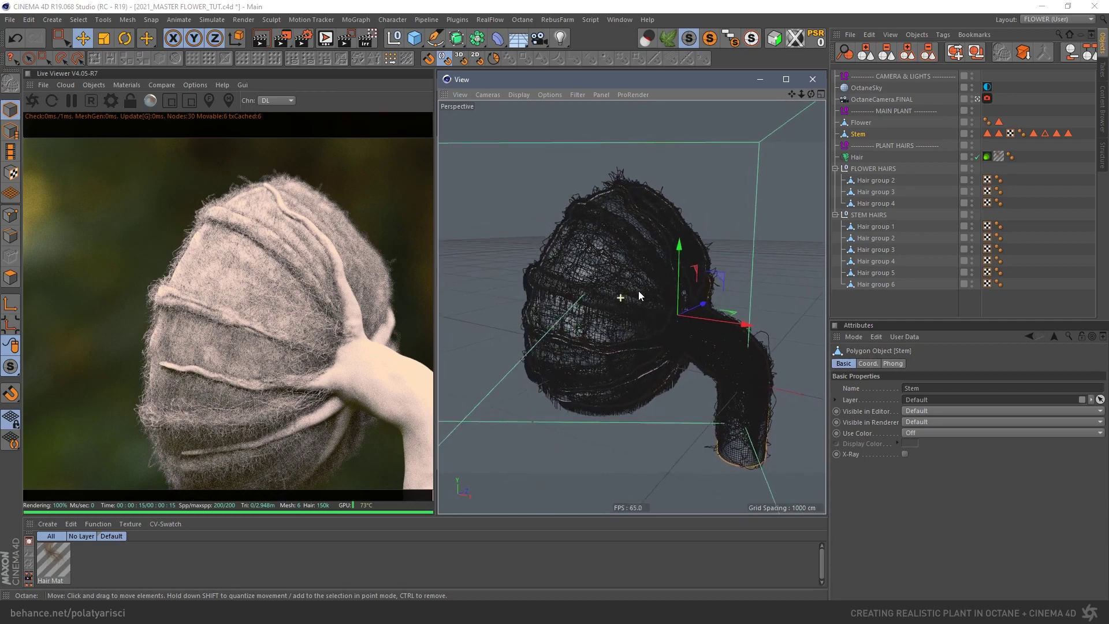
- Return to Cinema 4D, select the Flower object and examine the hair coverage on the plant from several angles
scroll(624, 286, up, 3)
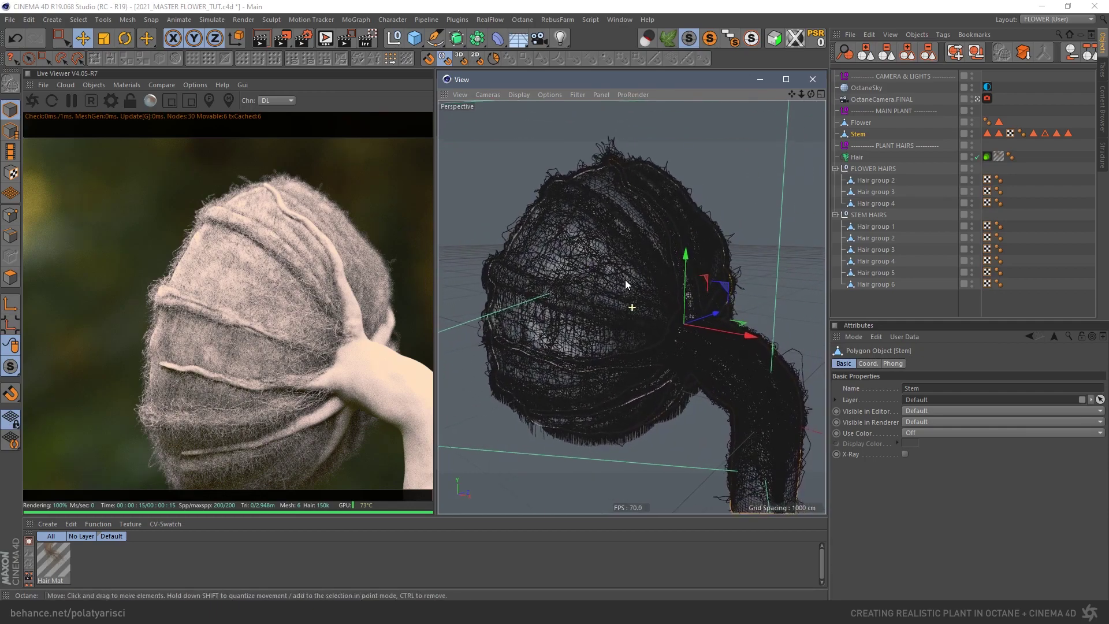
mouse_move(626, 271)
alt+mouse_down()
mouse_move(639, 283)
mouse_move(624, 286)
alt+mouse_up()
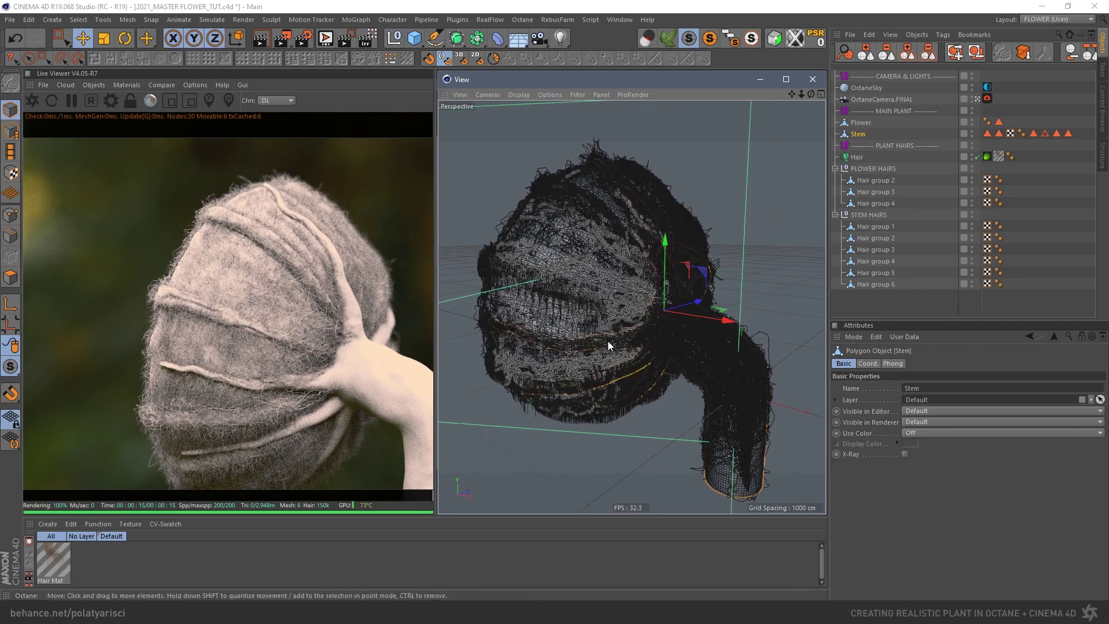
alt+drag(580, 275, 617, 275)
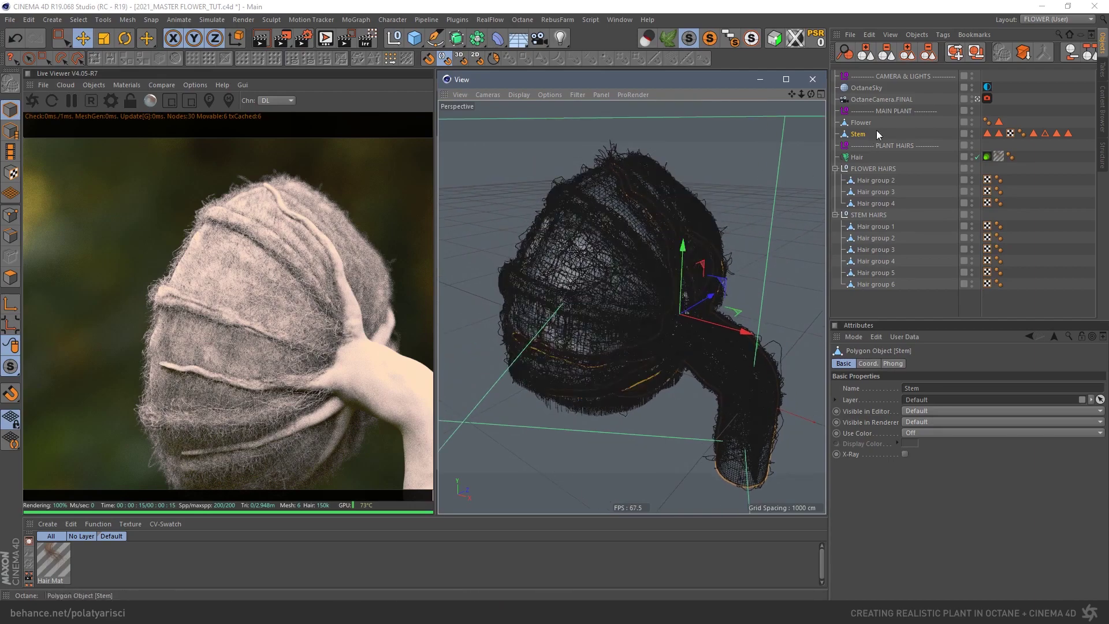
click(859, 124)
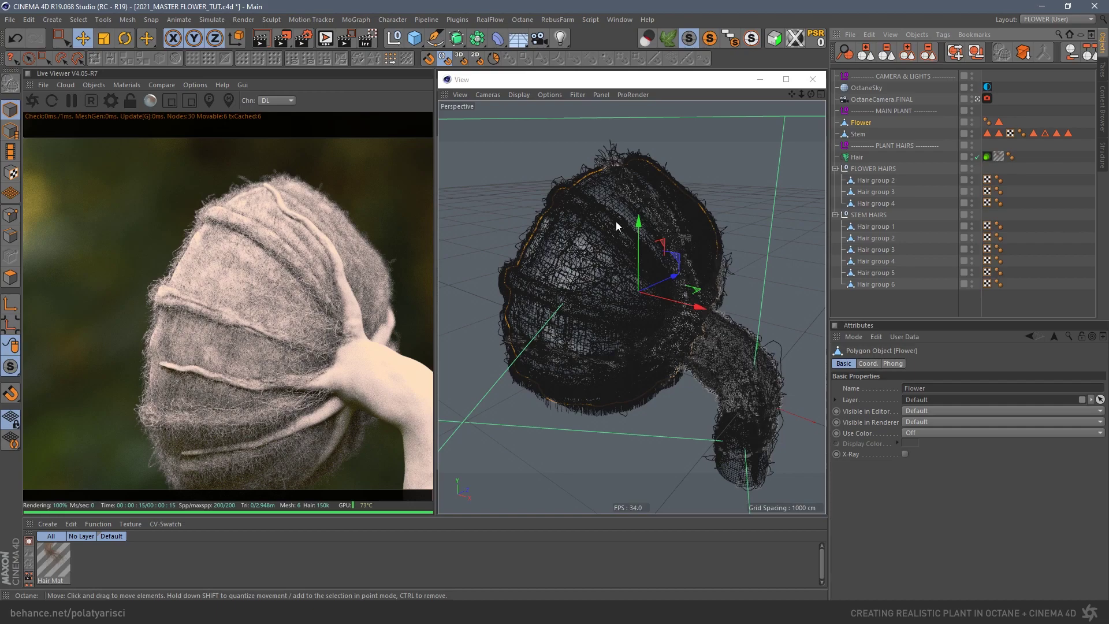
alt+drag(621, 358, 775, 341)
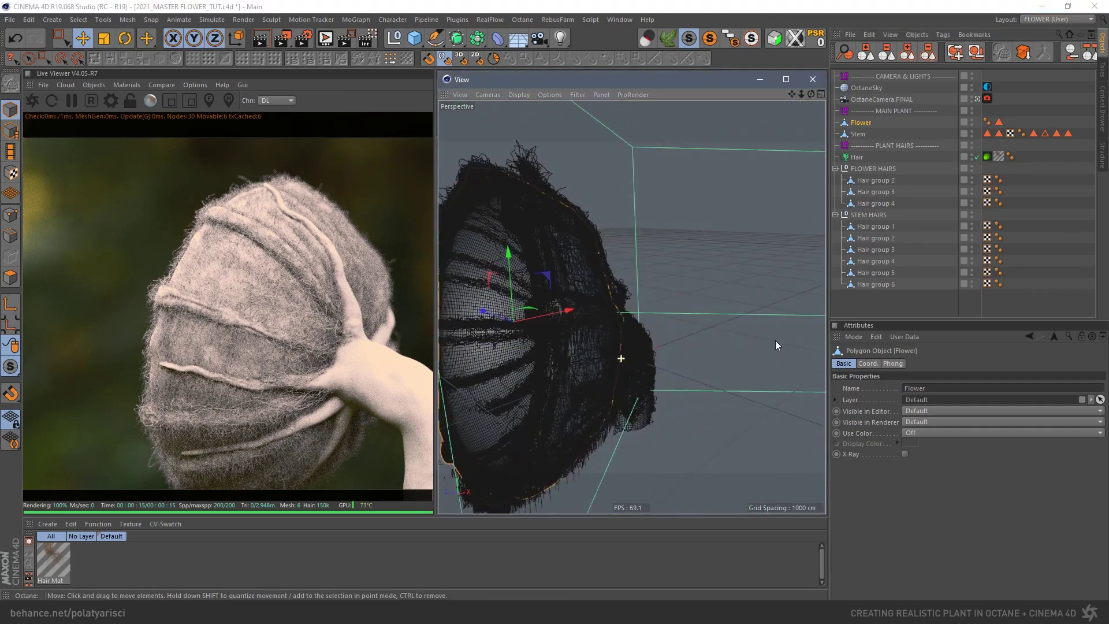
alt+drag(606, 286, 613, 333)
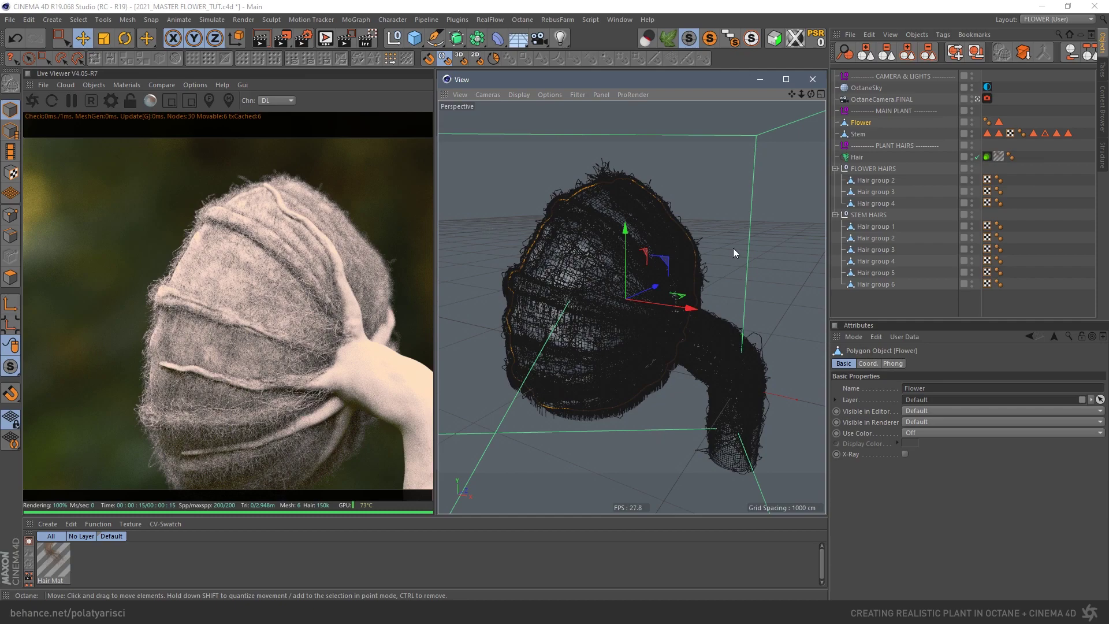
click(882, 302)
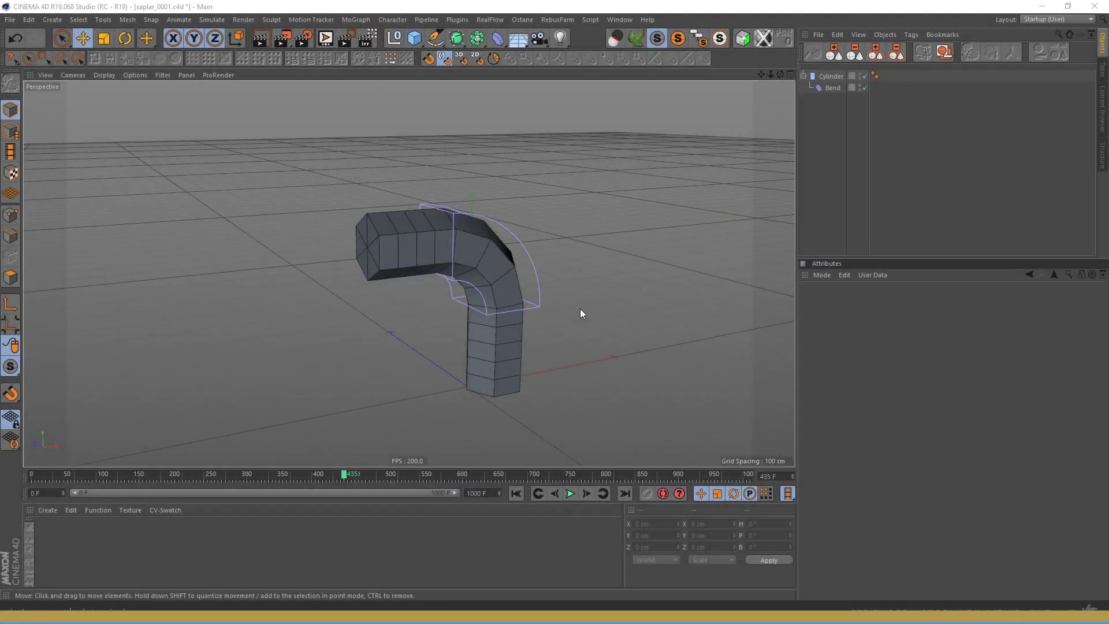
- Examine the bent cylinder from several angles and review its object and cap settings and the Bend deformer's properties
alt+drag(496, 275, 480, 252)
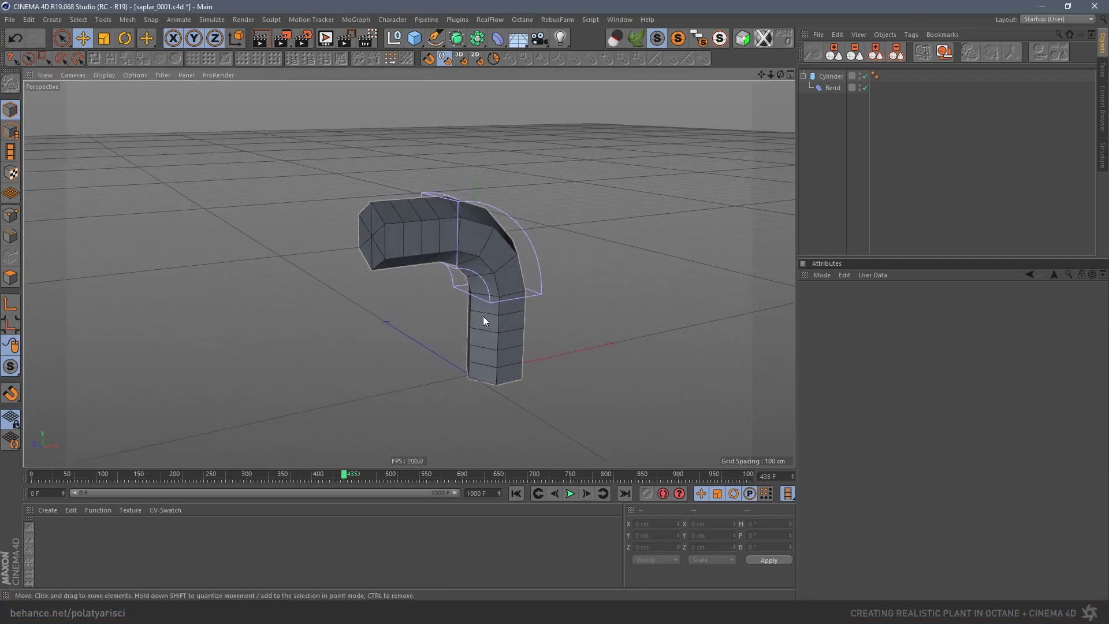
alt+drag(465, 252, 457, 248)
alt+drag(397, 230, 403, 232)
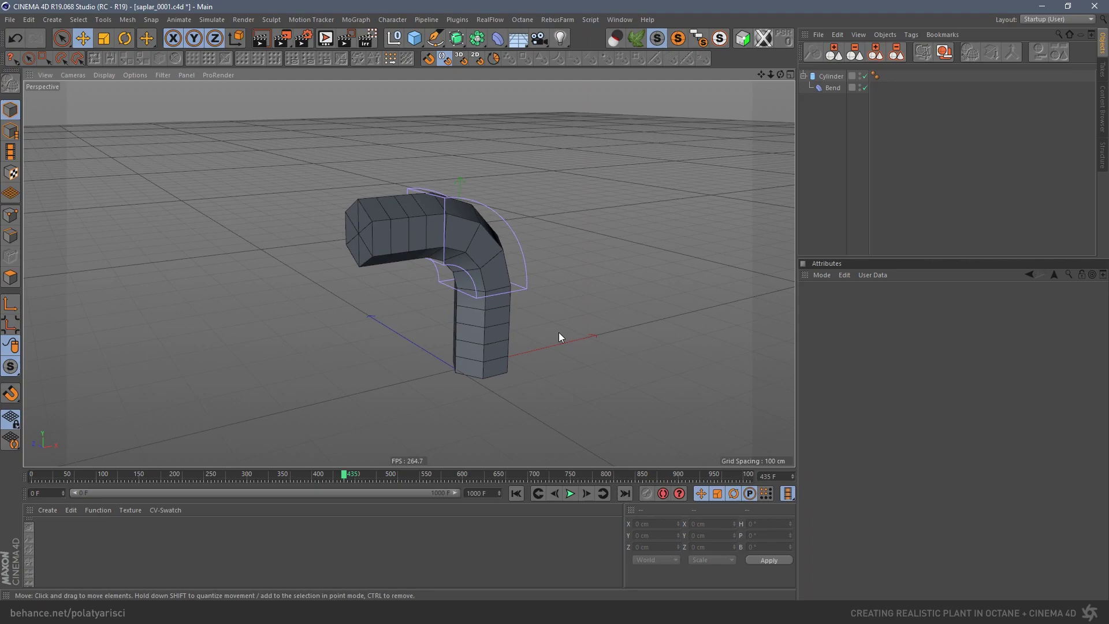
alt+drag(559, 332, 549, 326)
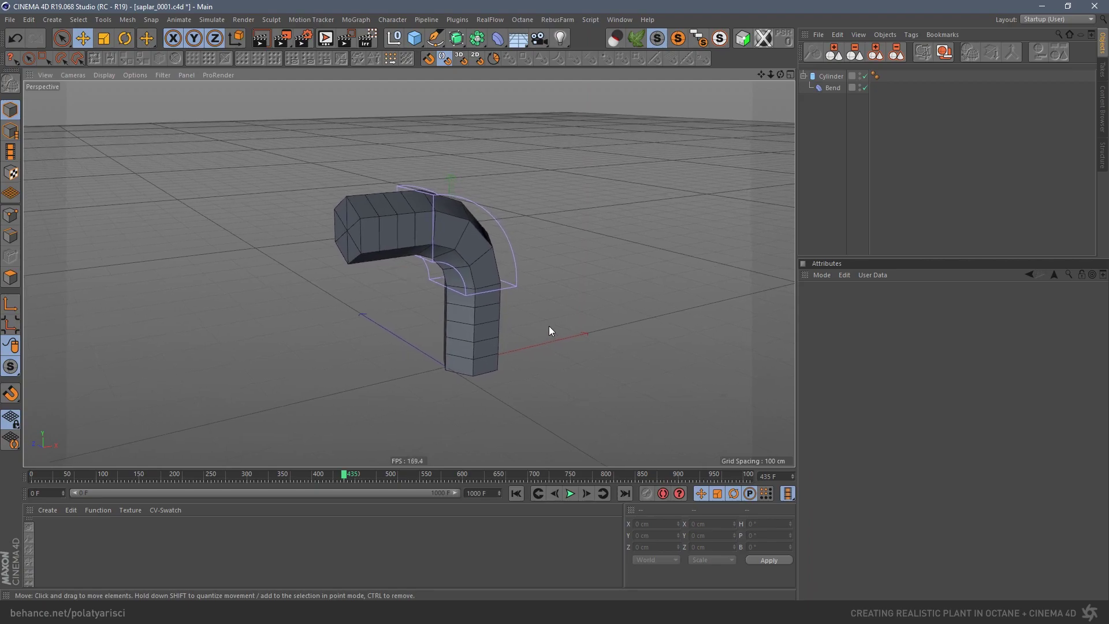
click(831, 76)
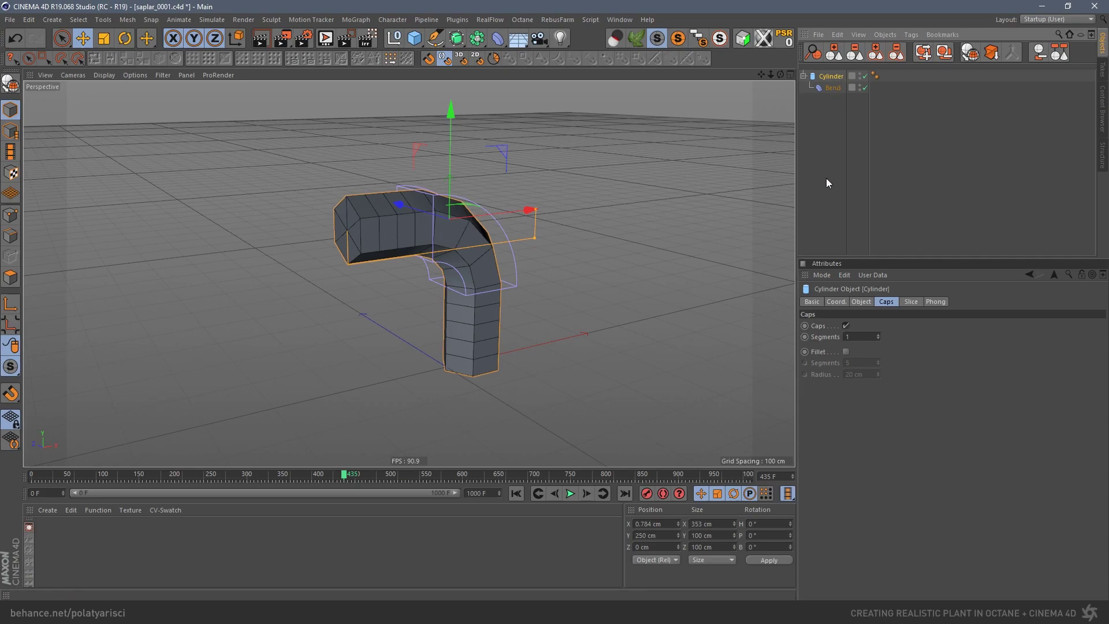
click(862, 302)
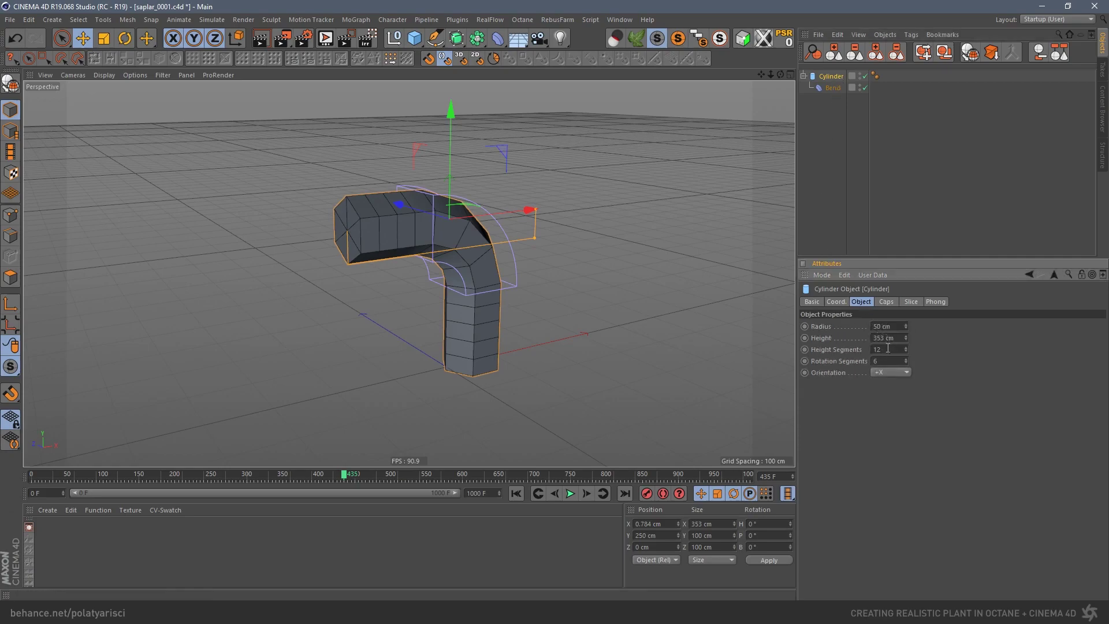
click(886, 302)
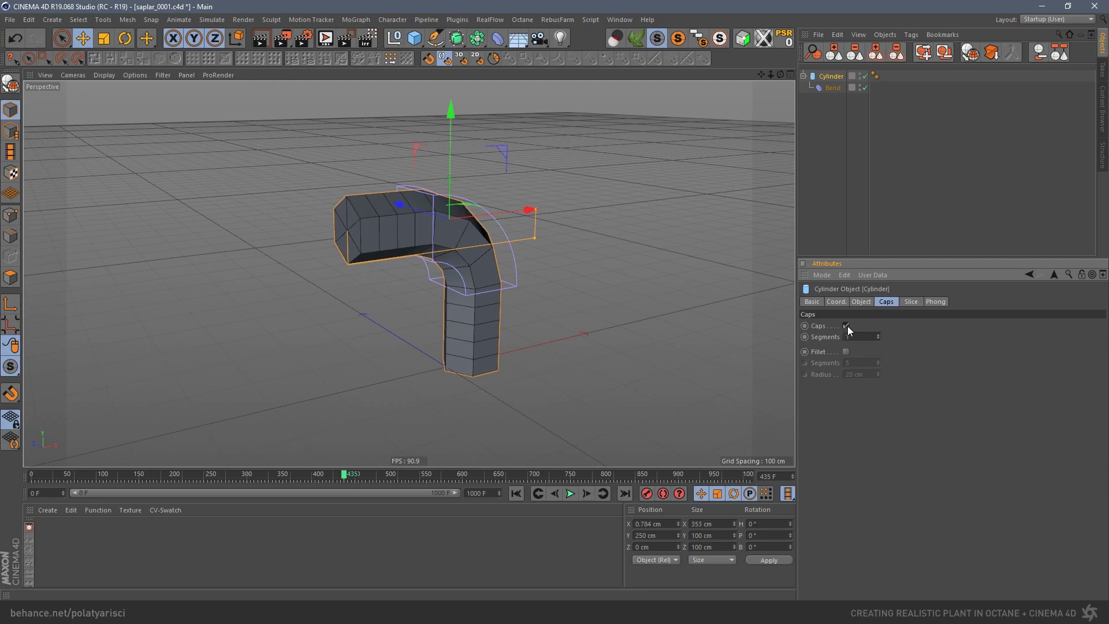
alt+drag(379, 245, 351, 222)
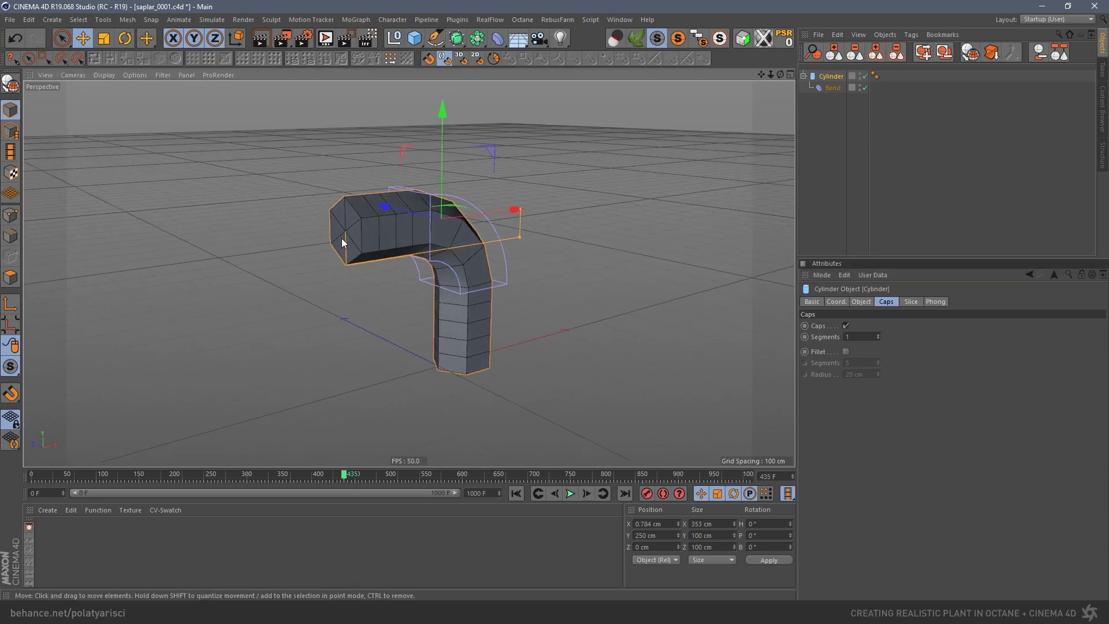
alt+drag(489, 327, 402, 242)
mouse_move(402, 244)
alt+mouse_down()
mouse_move(416, 241)
mouse_move(387, 236)
alt+mouse_up()
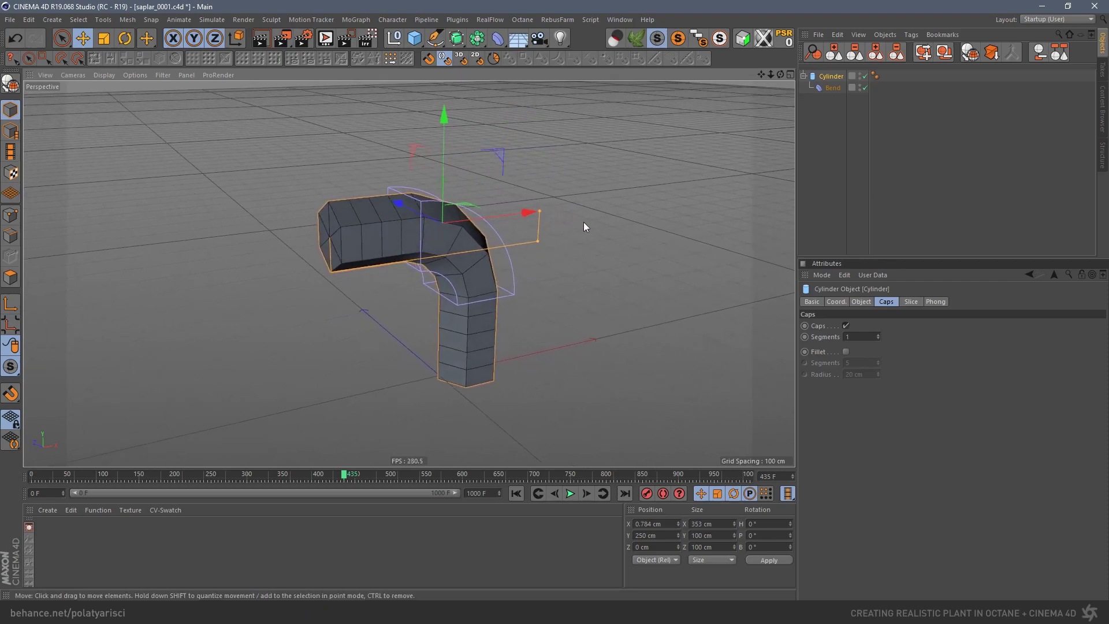
click(834, 88)
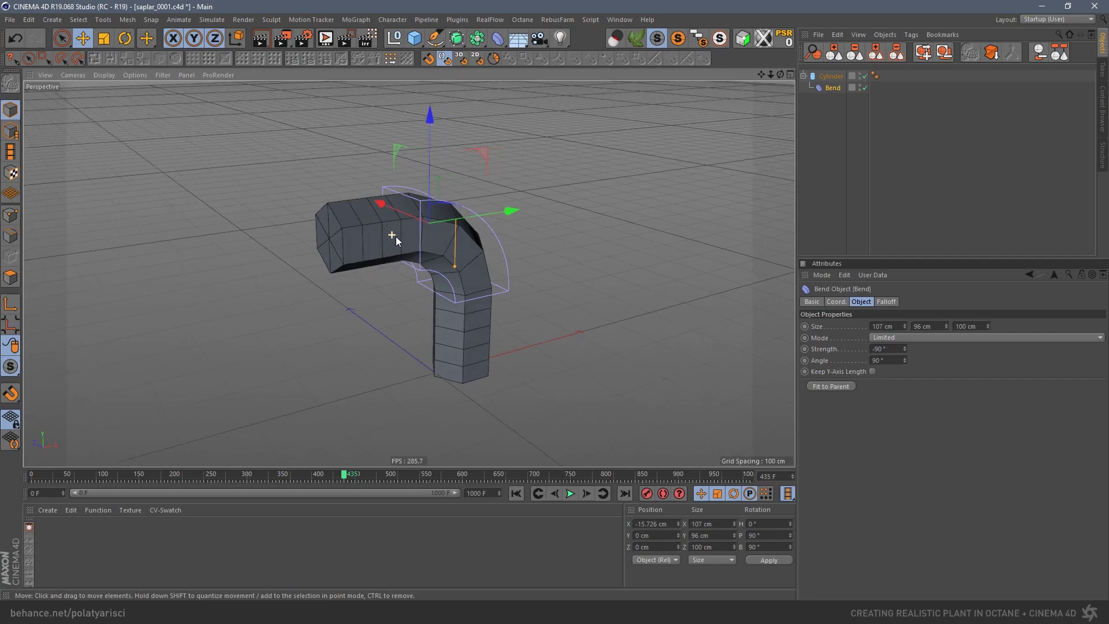
- Bake the bent cylinder into a polygon copy with Current State to Object, disable and hide the original, and select the copy
click(831, 76)
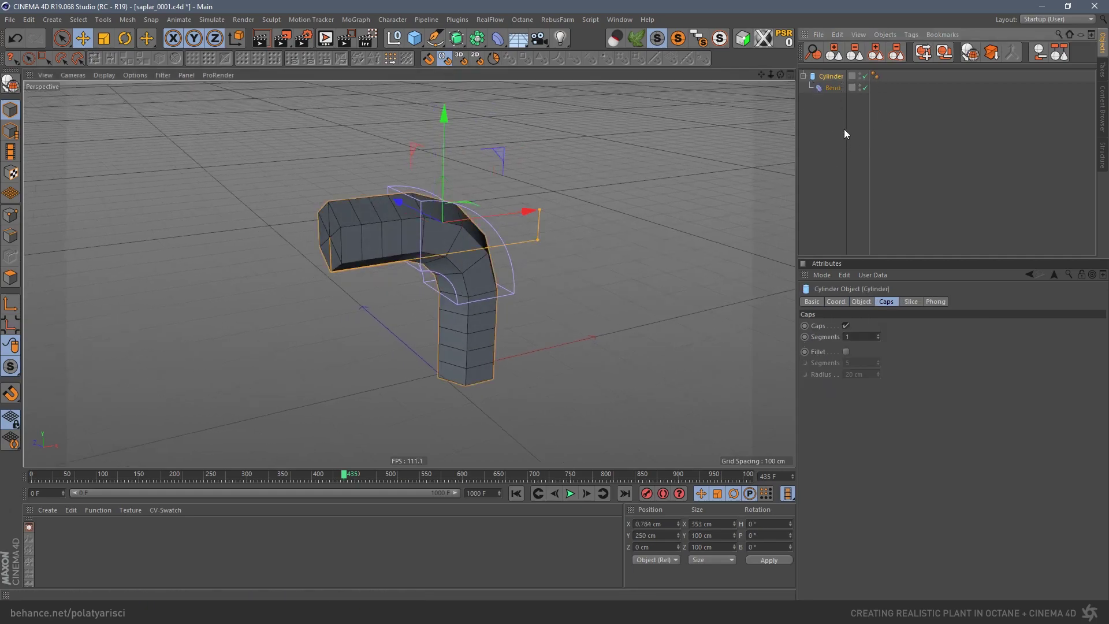
click(992, 53)
click(866, 76)
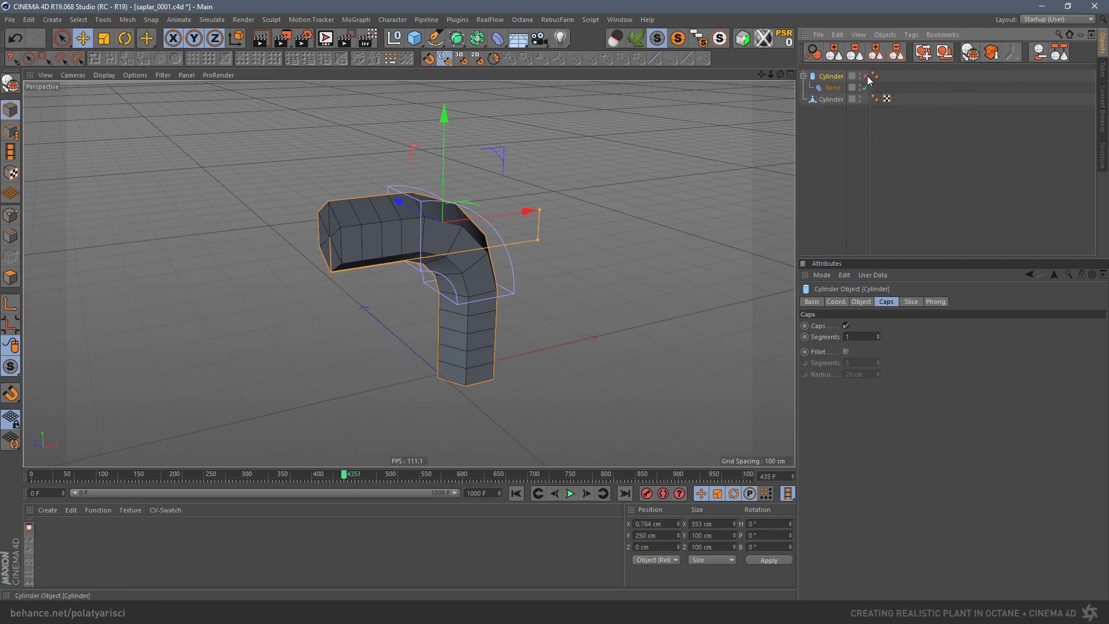
click(860, 76)
click(804, 76)
click(831, 87)
middle_drag(423, 238, 448, 237)
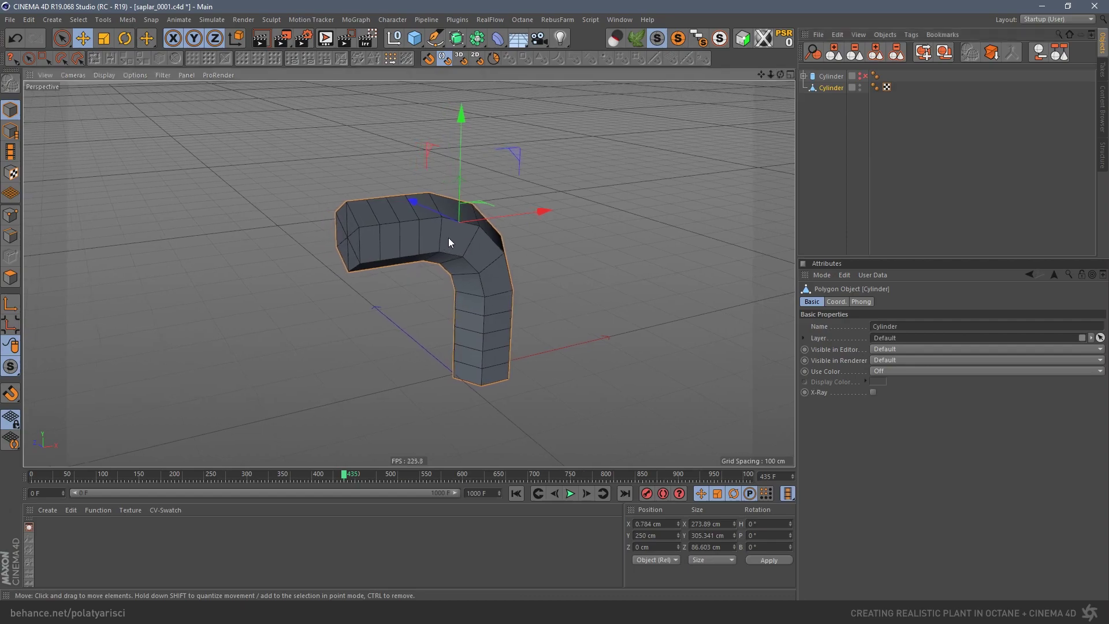
- Select all polygons of the polygon cylinder, and switch to point editing with a close view of its end cap
click(10, 277)
click(373, 258)
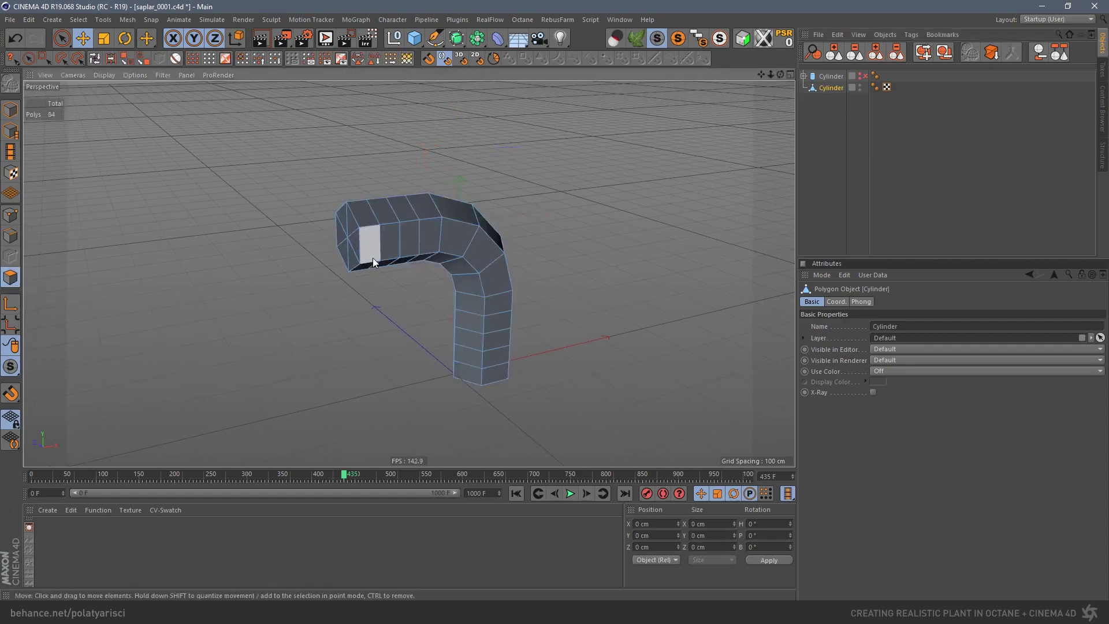
key(ctrl+a)
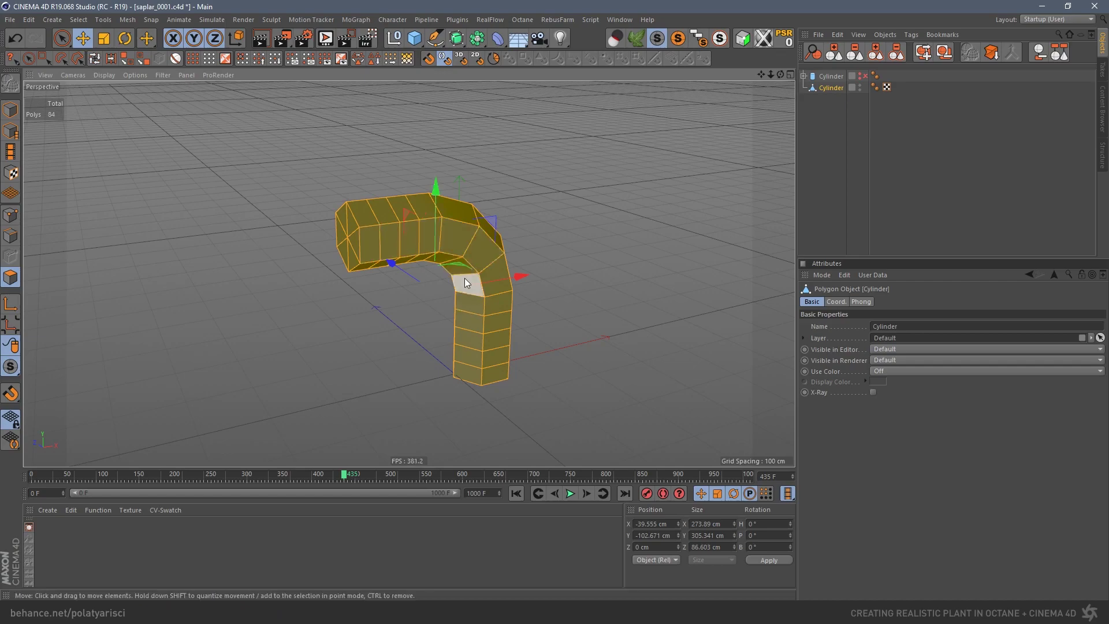
click(10, 215)
alt+drag(391, 255, 335, 233)
scroll(335, 233, up, 8)
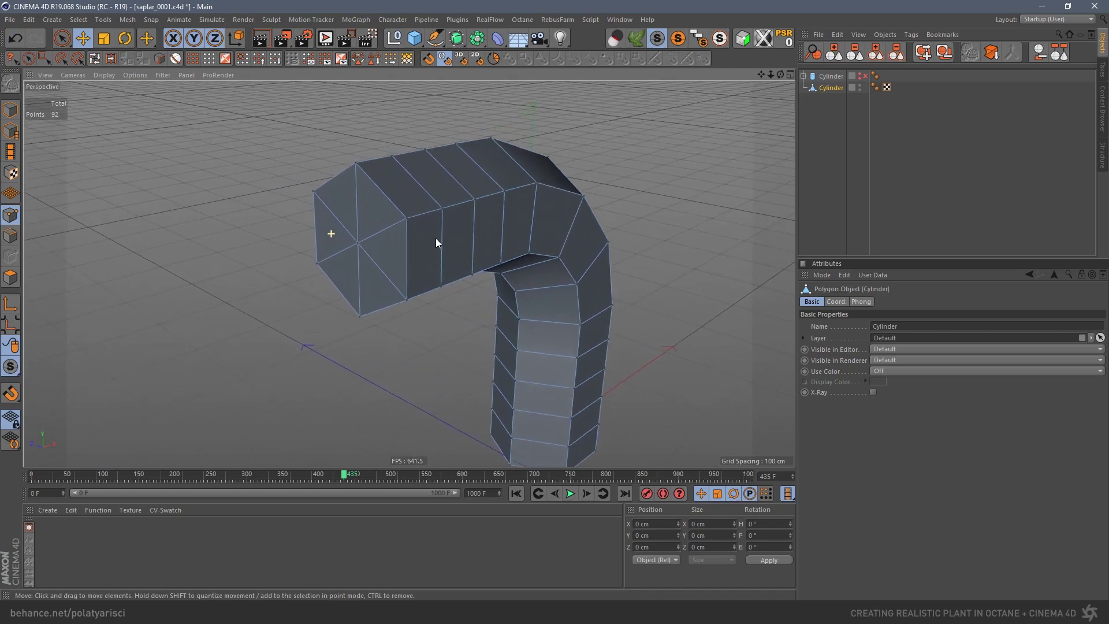
- Try moving single points on the rim of the cylinder's end cap, undoing each move
drag(406, 220, 446, 209)
key(ctrl+z)
click(363, 164)
drag(440, 162, 408, 158)
key(ctrl+z)
alt+drag(435, 197, 431, 222)
- Select all points of the polygon cylinder and merge the duplicate ones with Optimize
key(ctrl+a)
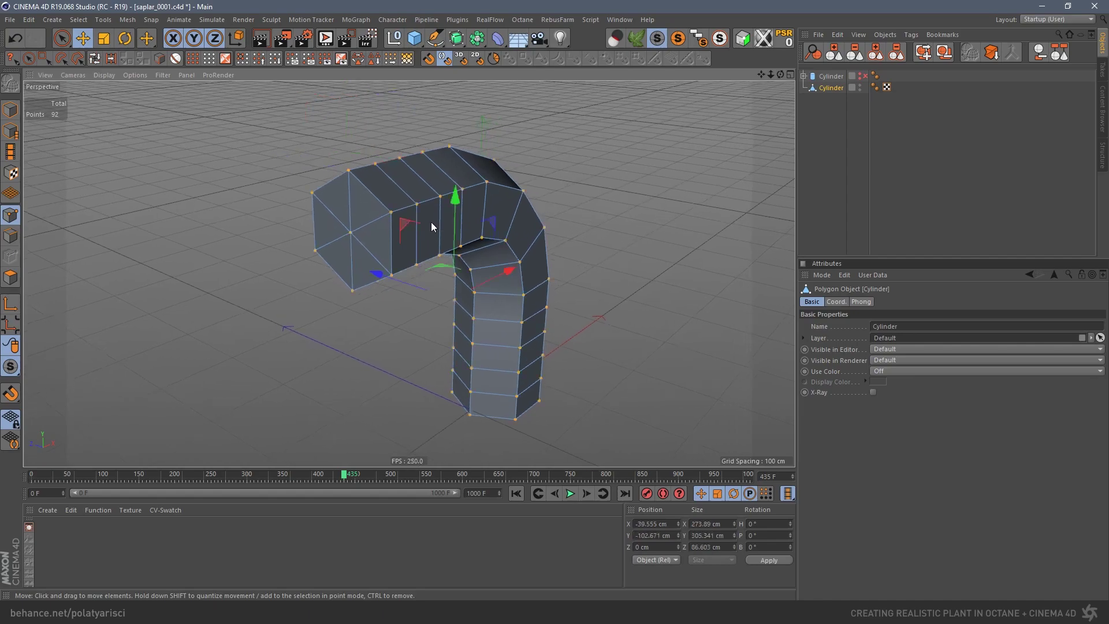
right_click(420, 218)
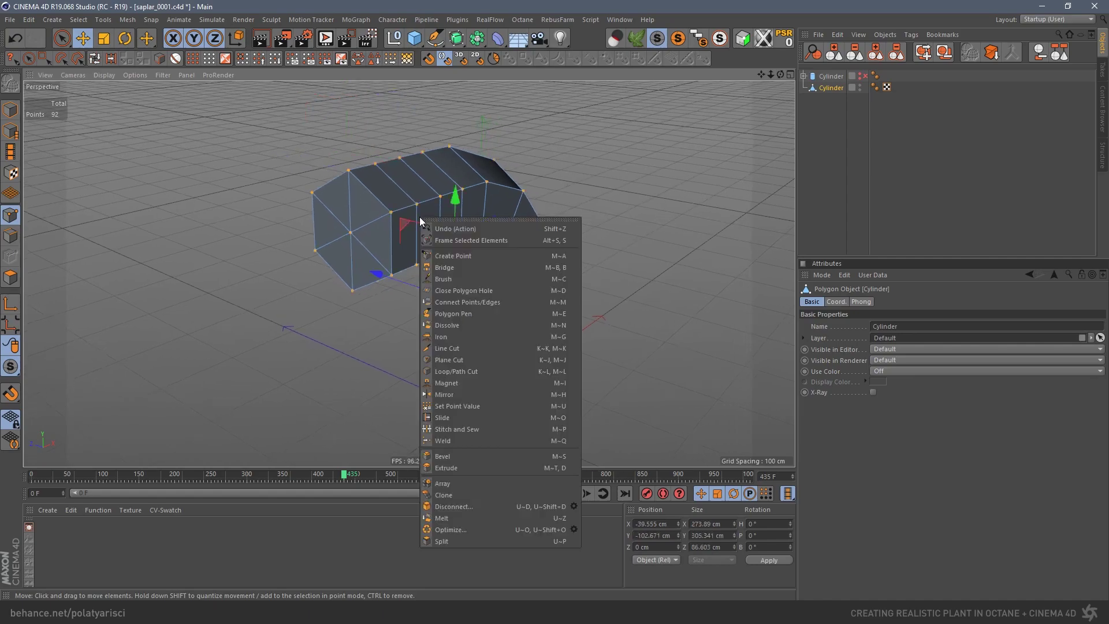
click(457, 528)
- Test the optimized end cap by moving rim points again, and undo the moves
alt+drag(453, 192, 410, 272)
click(377, 187)
key(ctrl+z)
click(343, 152)
drag(415, 130, 394, 137)
key(ctrl+z)
alt+drag(404, 216, 466, 243)
key(ctrl+y)
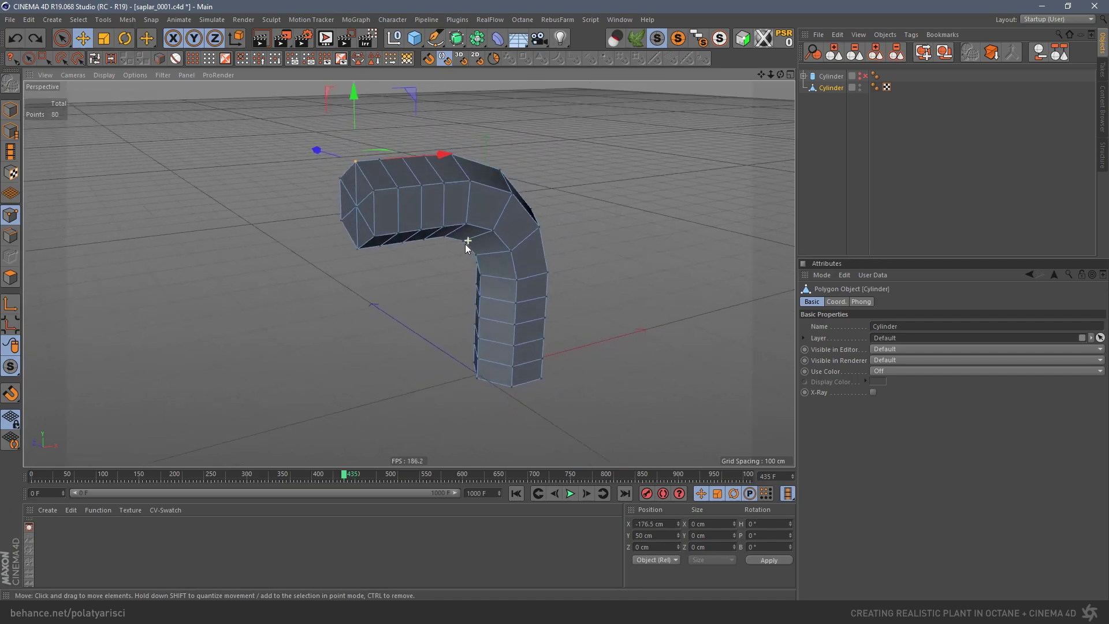
- Return to polygon editing and view the FLOWER preview.png reference image to study the plant's shape
click(20, 276)
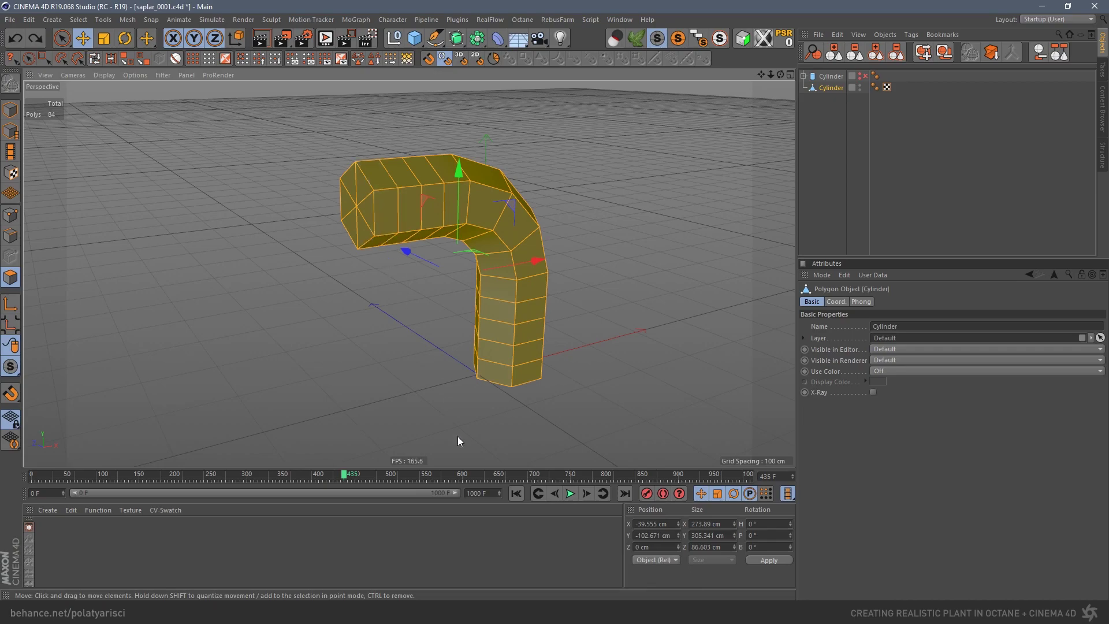
click(565, 598)
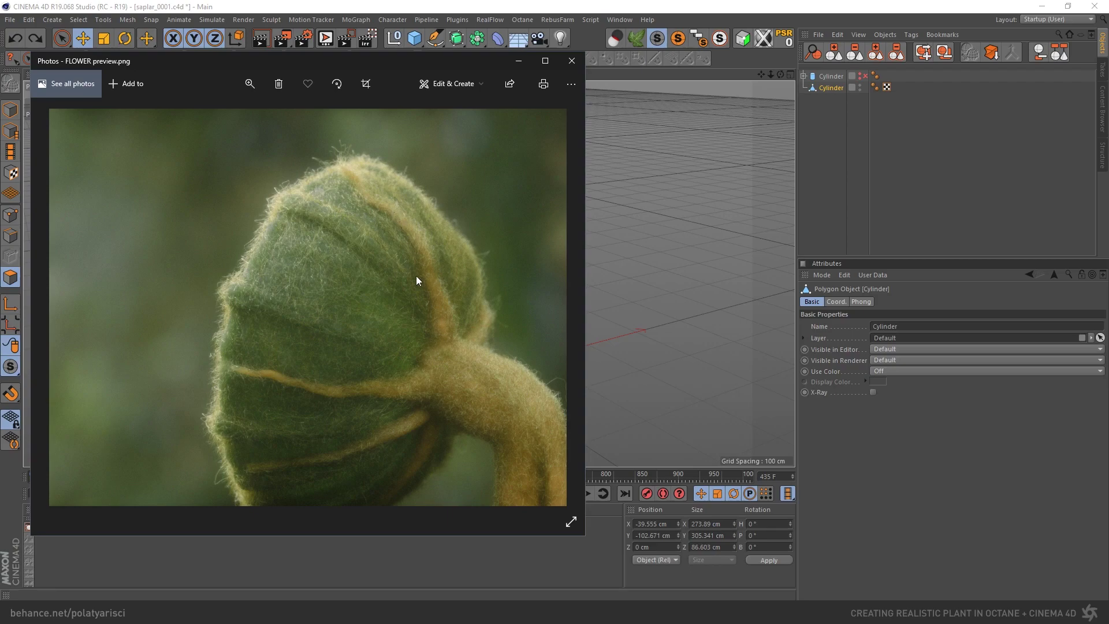
click(518, 61)
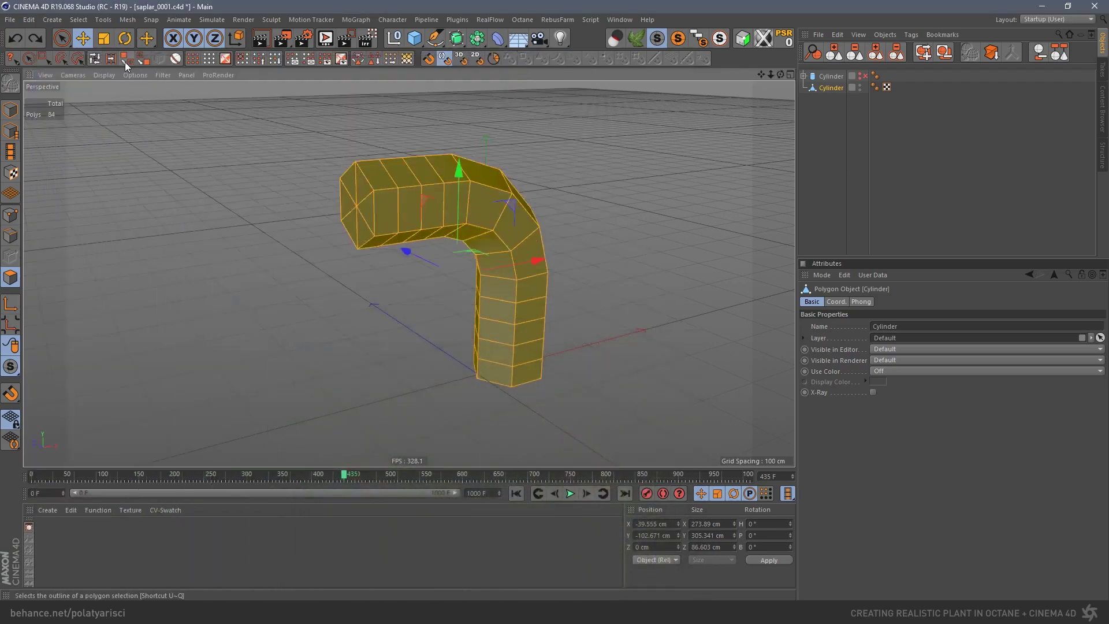
- Ring-select the polygons next to the cylinder's end cap and Matrix Extrude them with 10 steps, 80% scale and 10° rotation
click(110, 58)
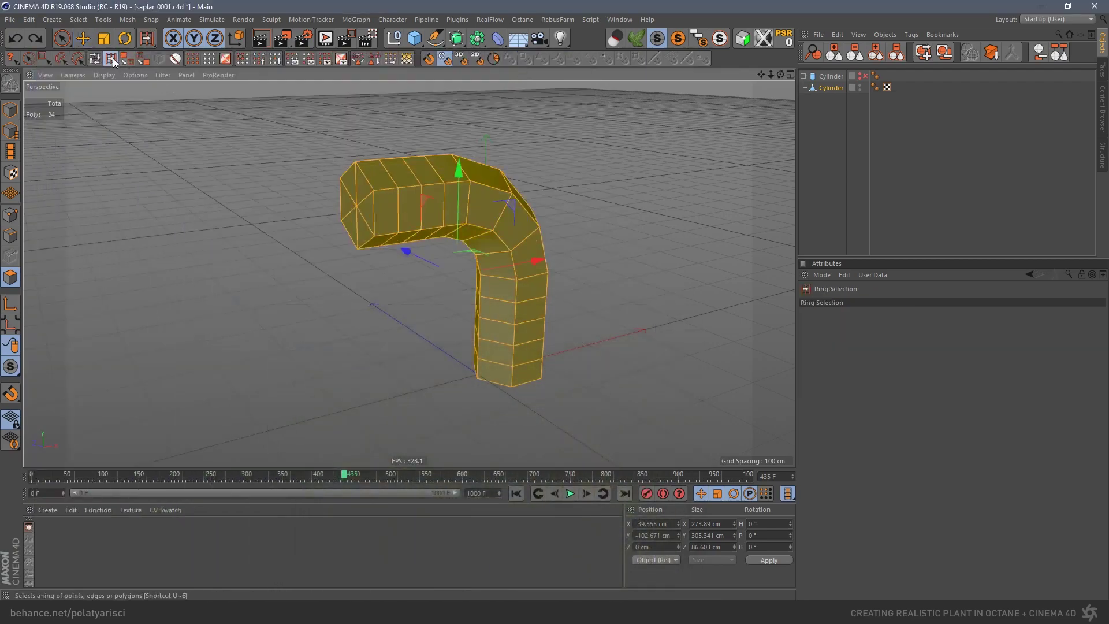
click(383, 193)
right_click(384, 200)
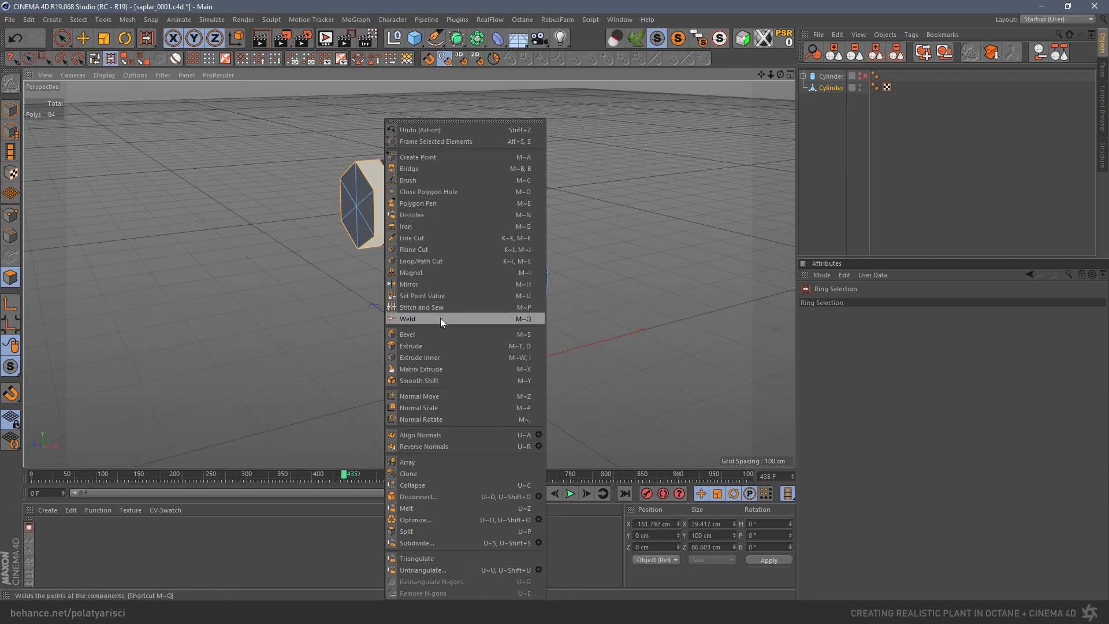
click(444, 369)
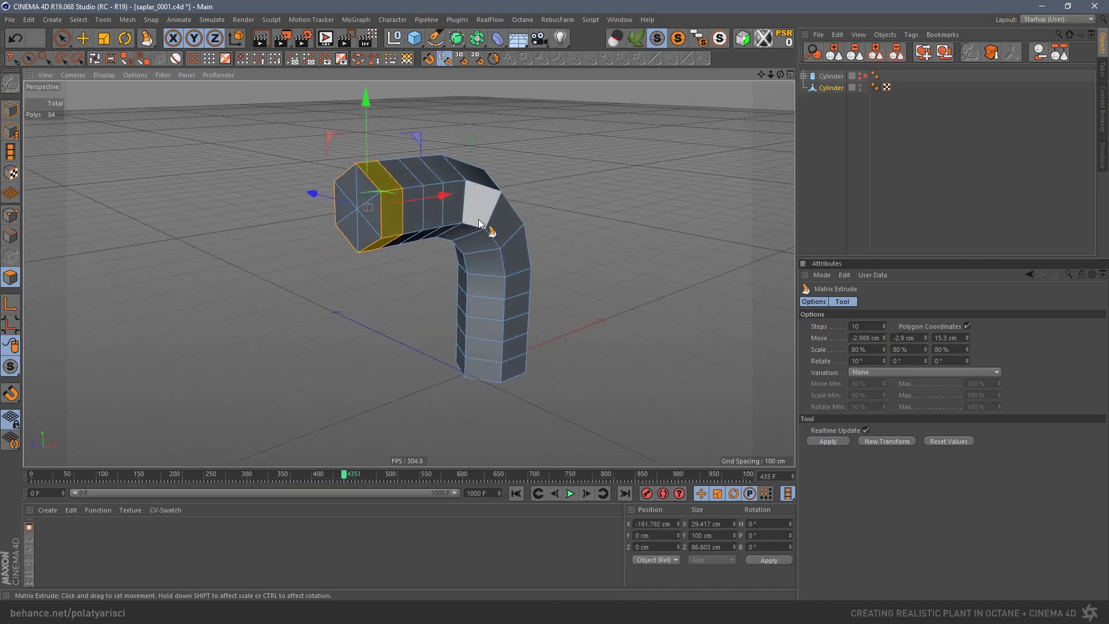
alt+drag(476, 218, 409, 270)
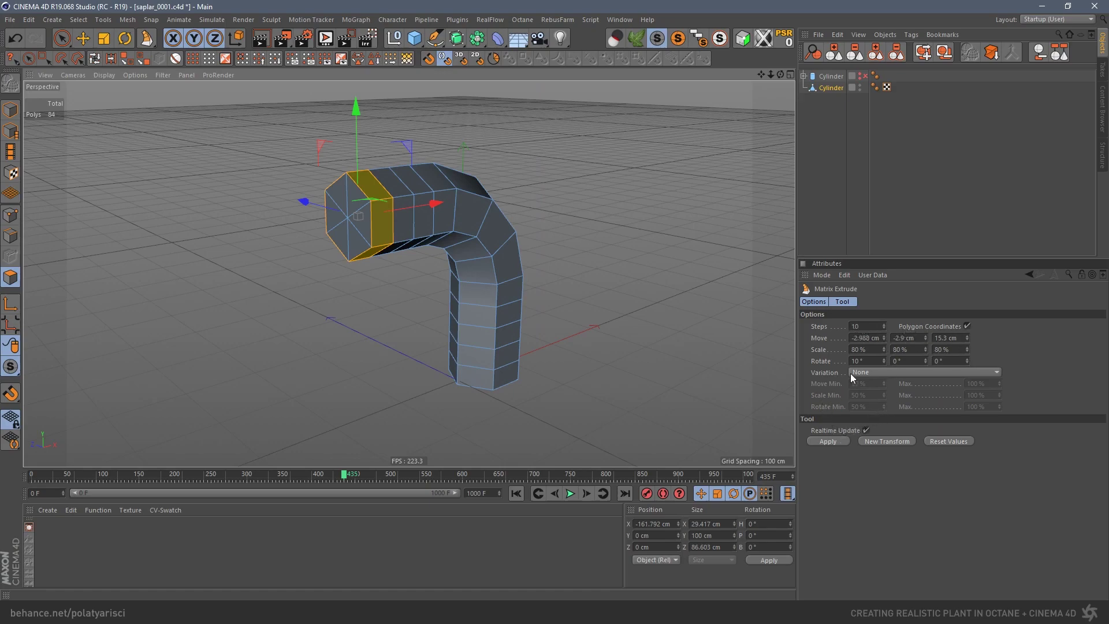
click(827, 442)
alt+drag(447, 240, 472, 219)
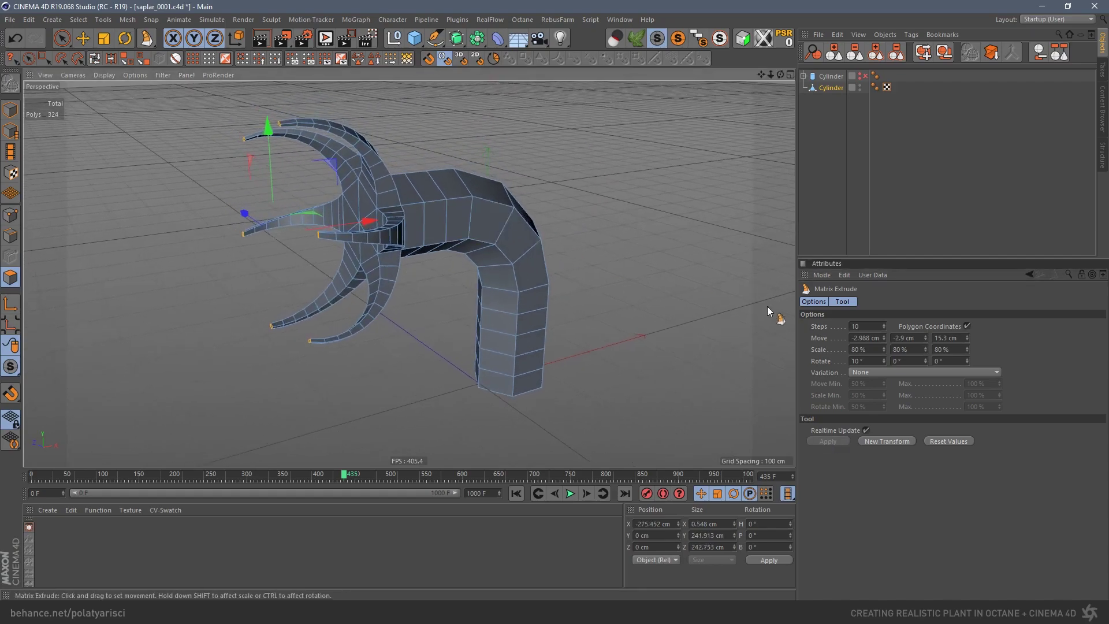
- Review the Matrix Extrude step count and examine the extruded spikes from several angles
click(883, 324)
mouse_move(884, 326)
mouse_down()
mouse_move(884, 341)
mouse_move(884, 324)
mouse_up()
click(884, 324)
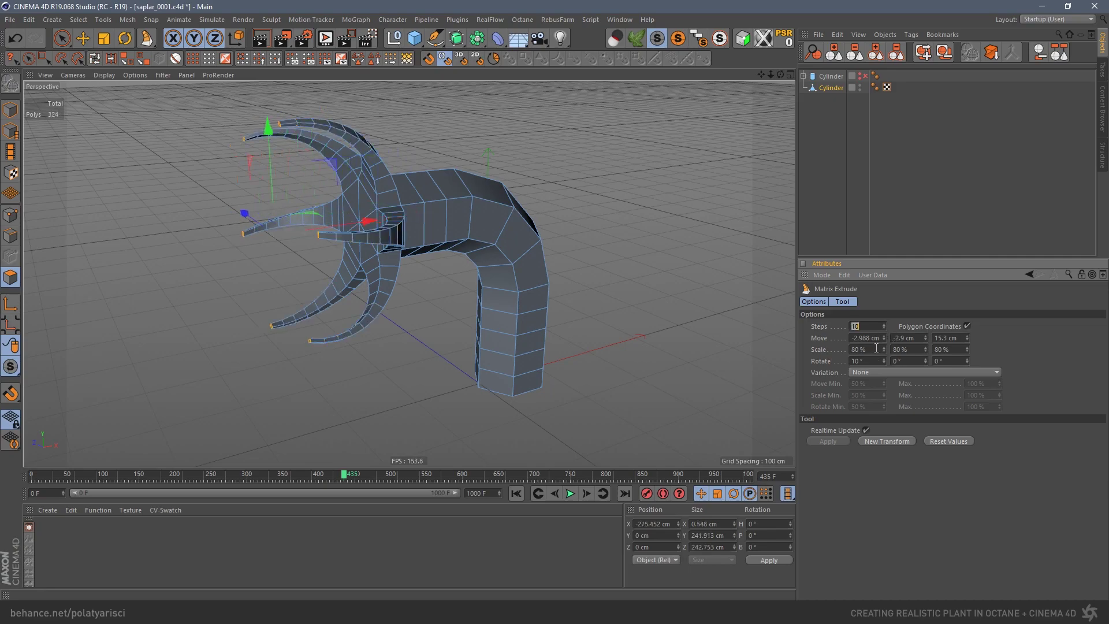
alt+drag(432, 224, 399, 247)
alt+drag(474, 233, 452, 237)
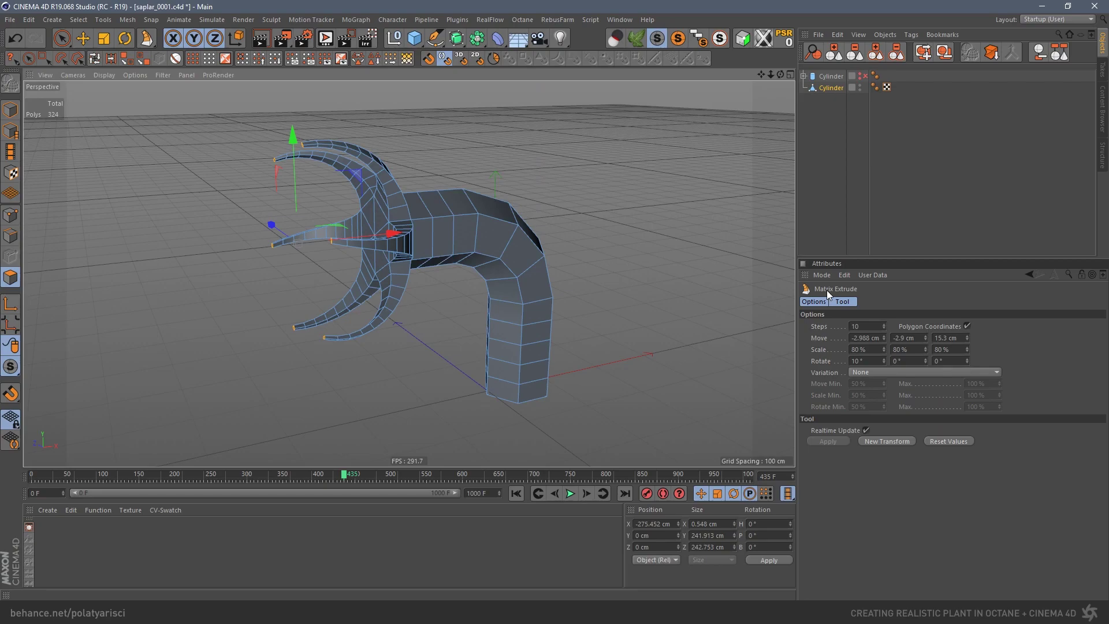
alt+drag(525, 307, 429, 218)
- Switch from polygon editing back to Model mode and activate the Move tool
click(11, 109)
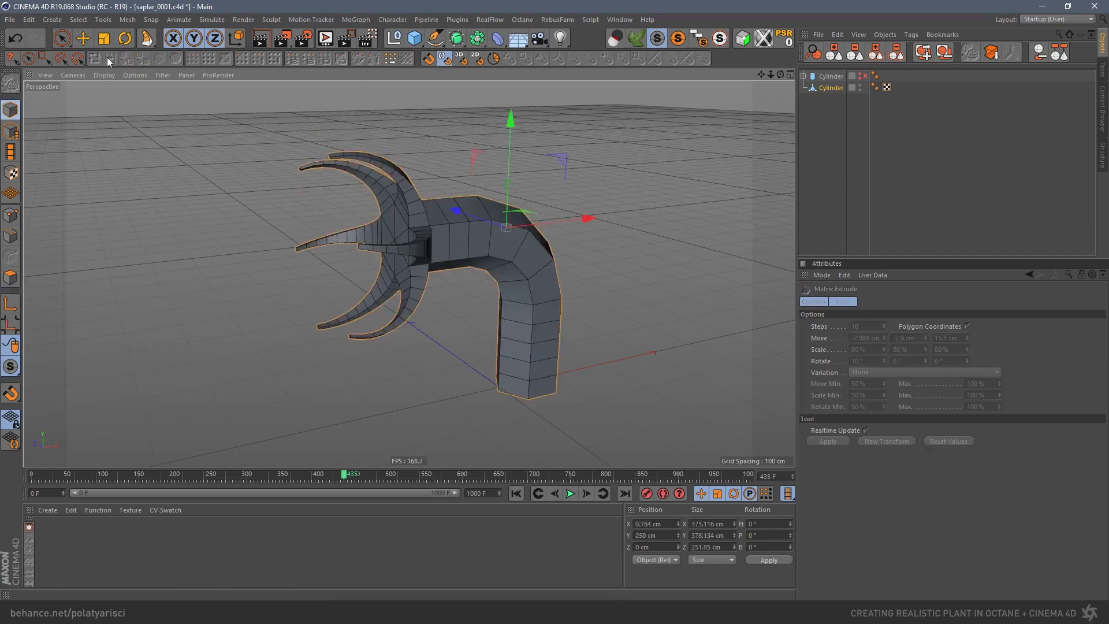
click(82, 38)
alt+drag(491, 250, 453, 248)
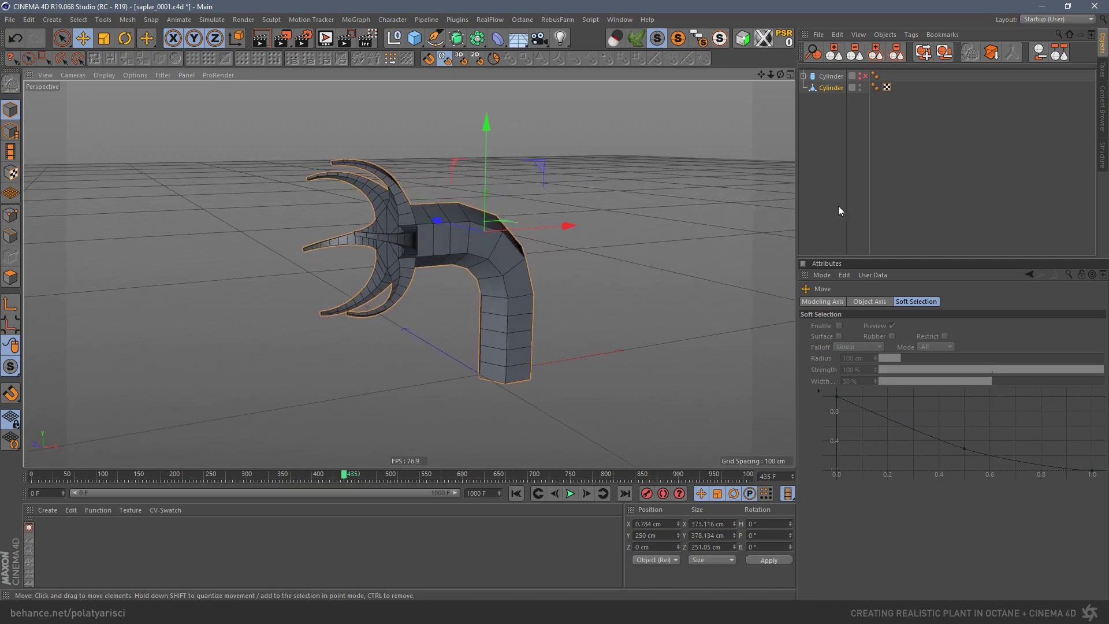
- Switch the interface to the Sculpt layout, frame the plant mesh in the viewport and widen the viewport
click(1048, 19)
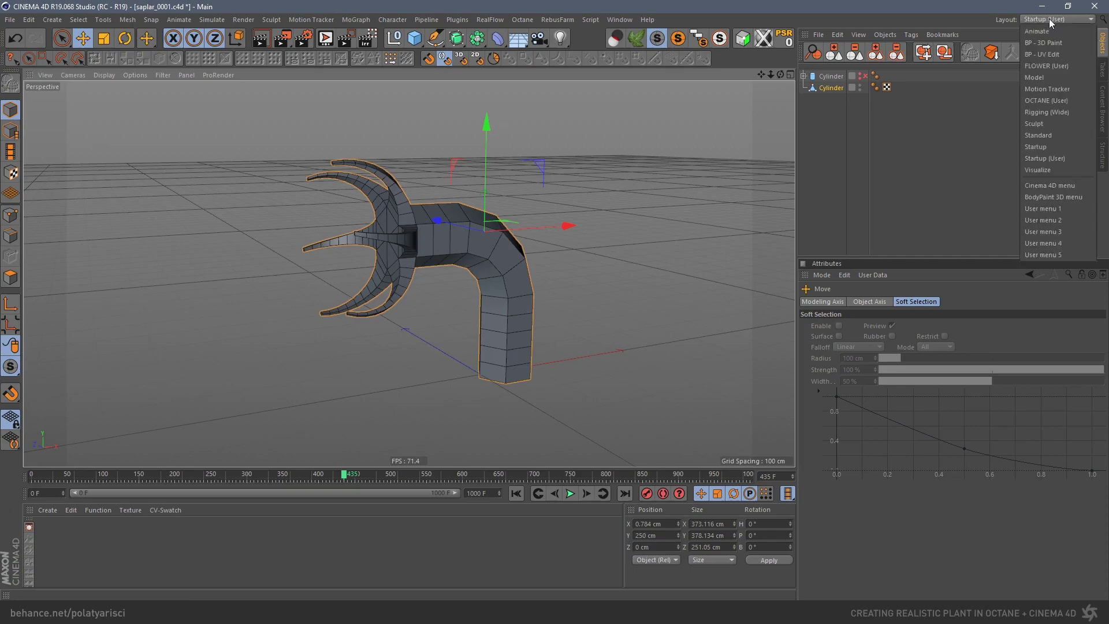
click(1048, 121)
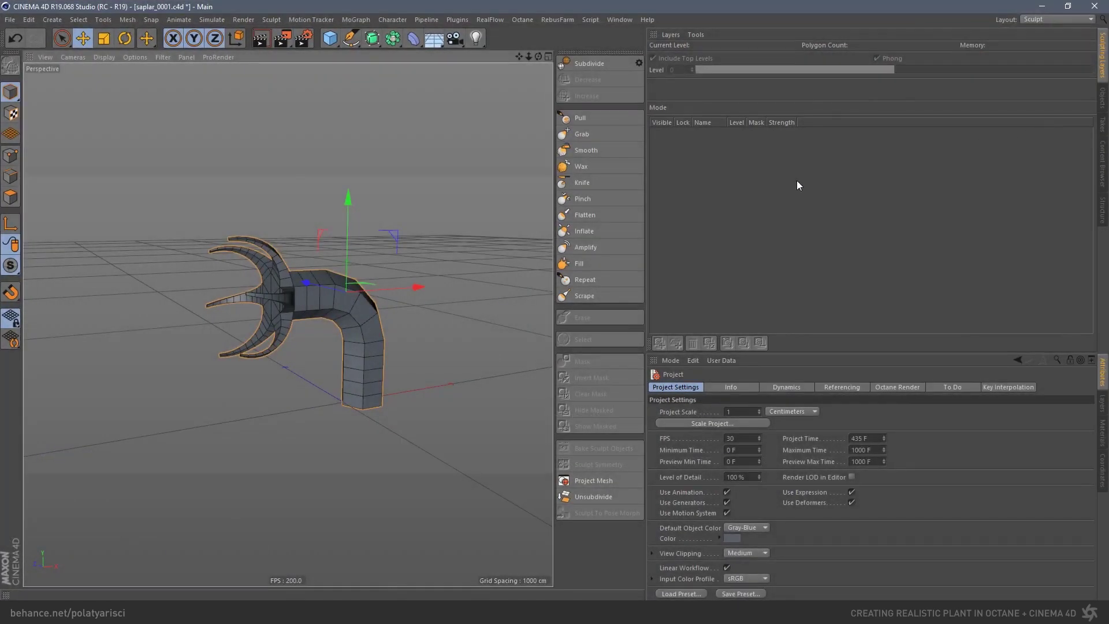
mouse_move(328, 292)
alt+mouse_down()
mouse_move(362, 302)
mouse_move(257, 309)
mouse_move(352, 304)
mouse_move(338, 270)
mouse_move(324, 269)
mouse_move(355, 268)
mouse_move(331, 270)
alt+mouse_up()
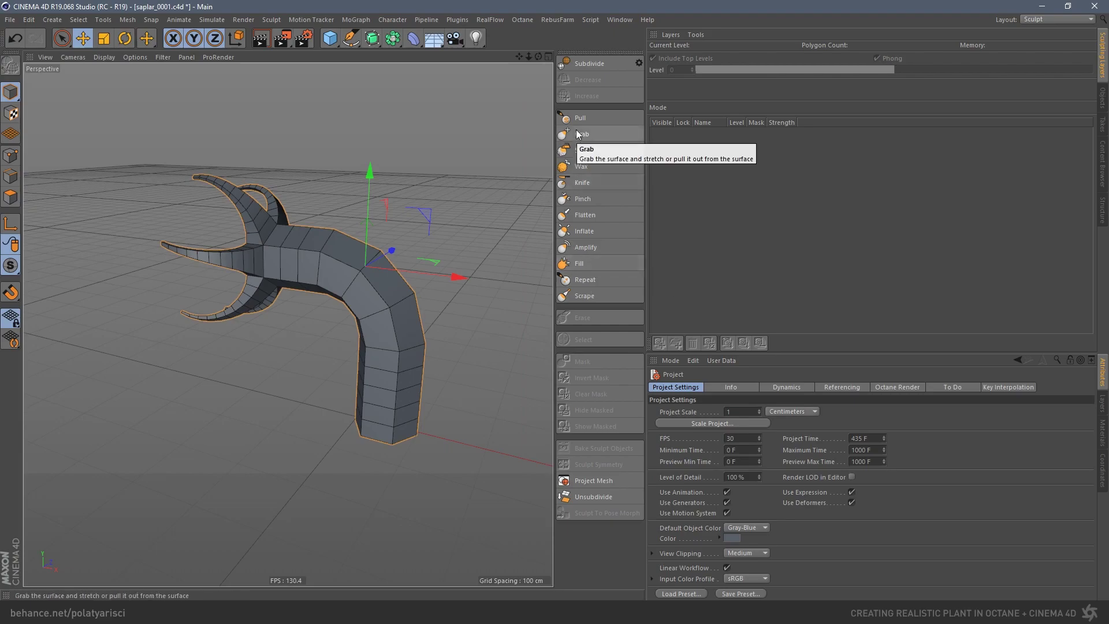
alt+middle_drag(324, 285, 372, 289)
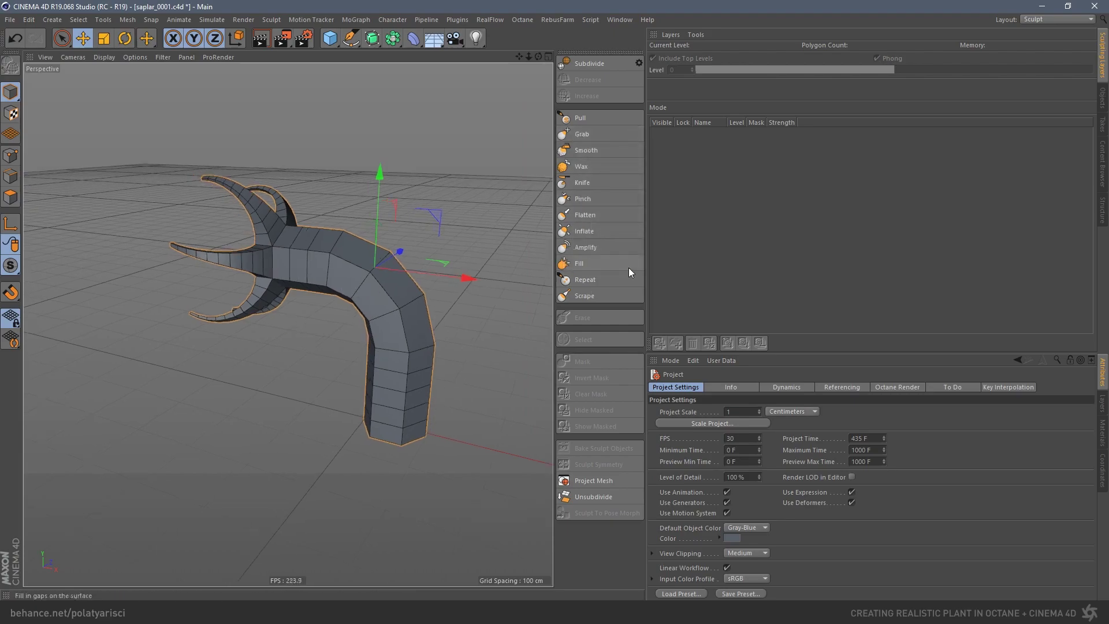
drag(648, 262, 670, 262)
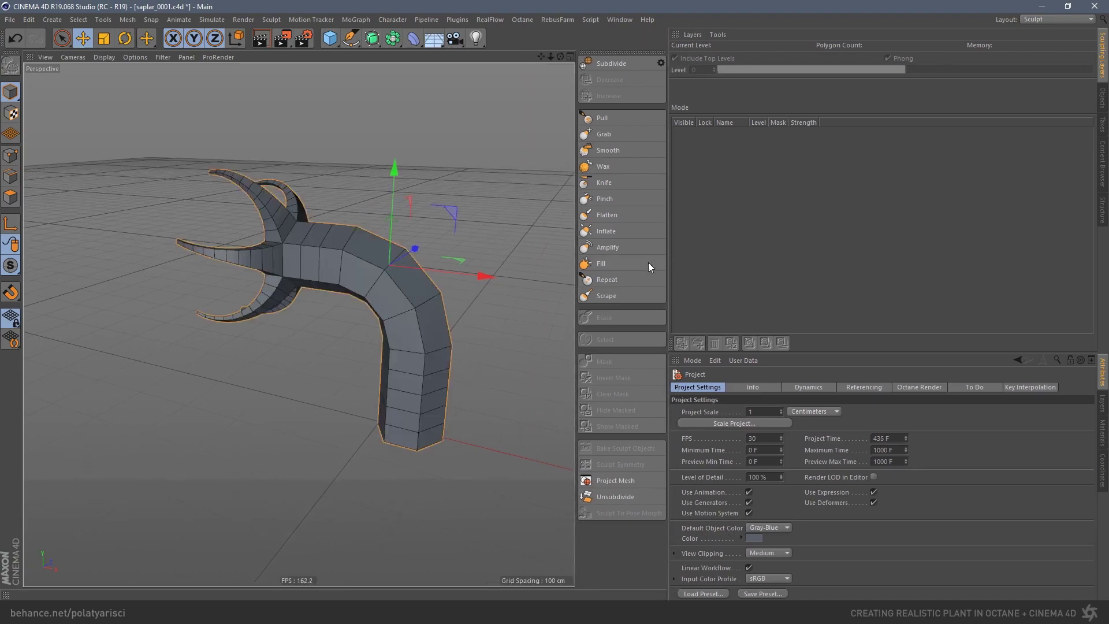
- Subdivide the plant mesh for sculpting to level 1
alt+middle_drag(402, 286, 378, 288)
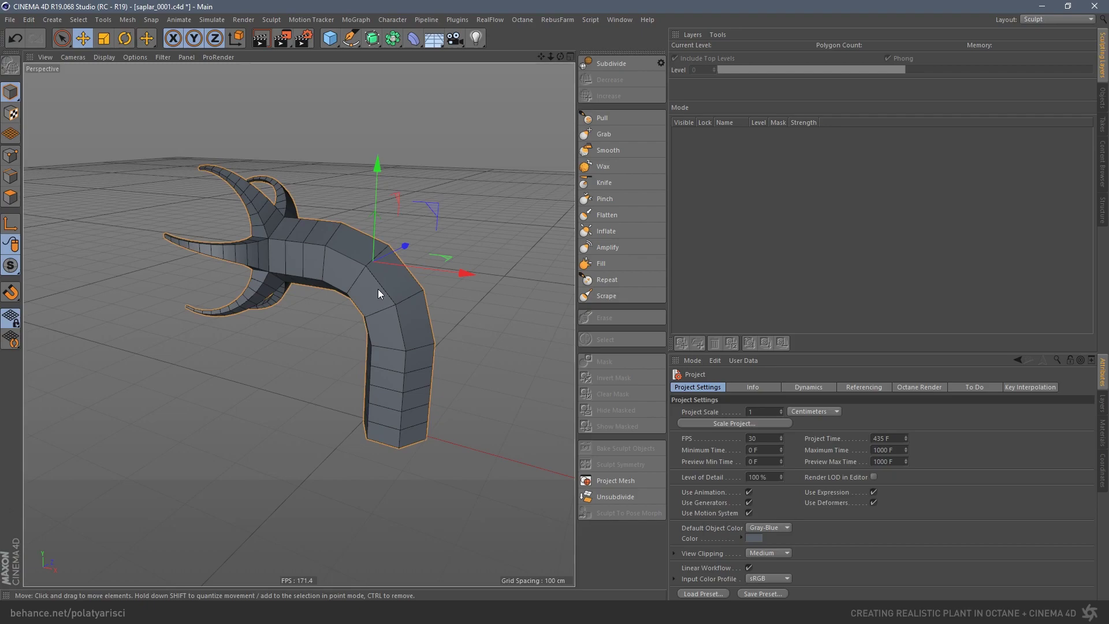
alt+drag(378, 289, 283, 242)
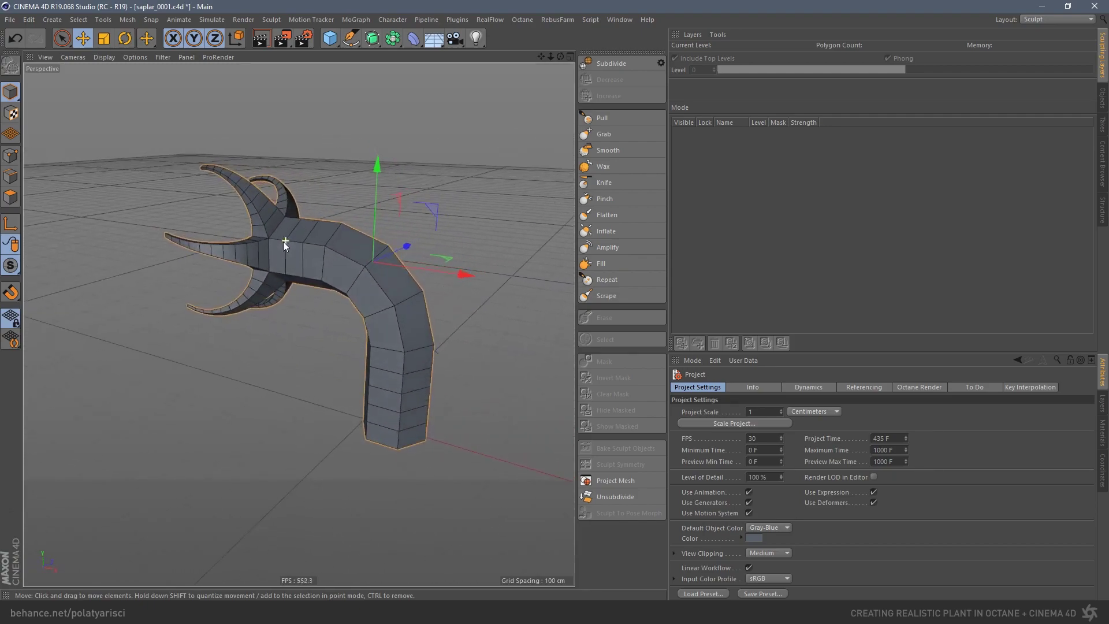
mouse_move(371, 286)
alt+mouse_down()
mouse_move(359, 282)
mouse_move(355, 248)
mouse_move(347, 256)
mouse_move(356, 272)
mouse_move(396, 276)
mouse_move(381, 276)
alt+mouse_up()
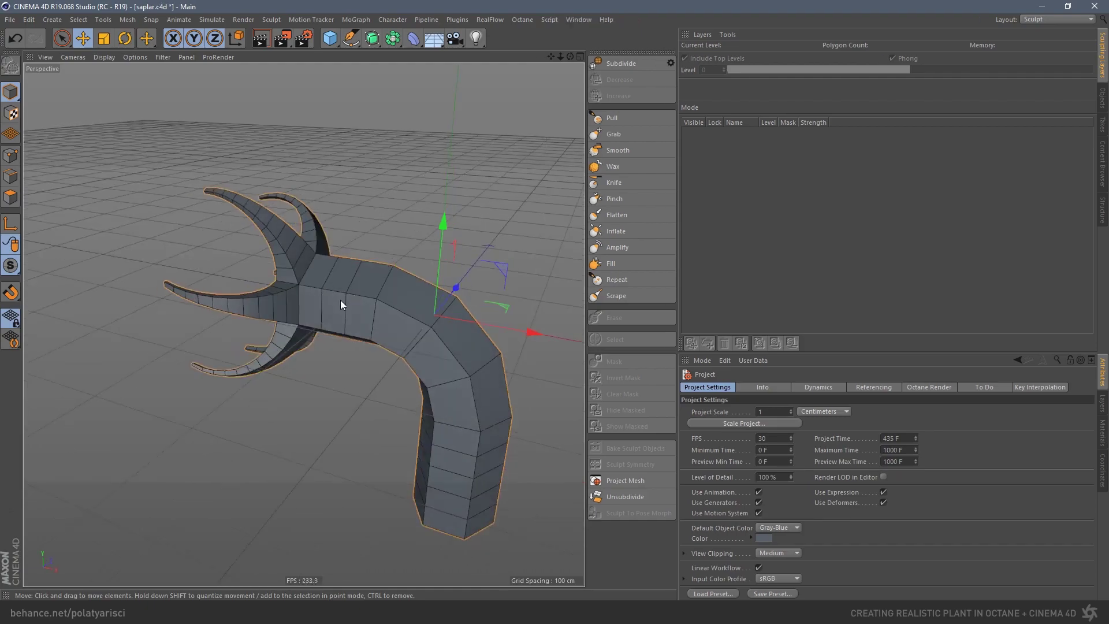
mouse_move(341, 302)
alt+middle_down()
mouse_move(362, 322)
mouse_move(342, 316)
alt+middle_up()
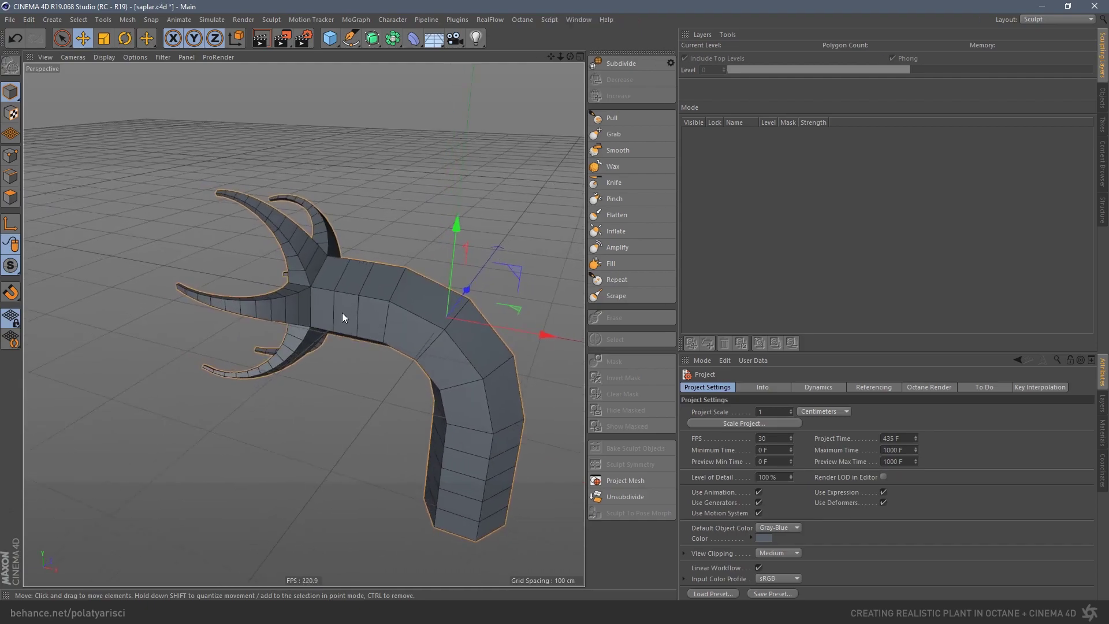
click(621, 63)
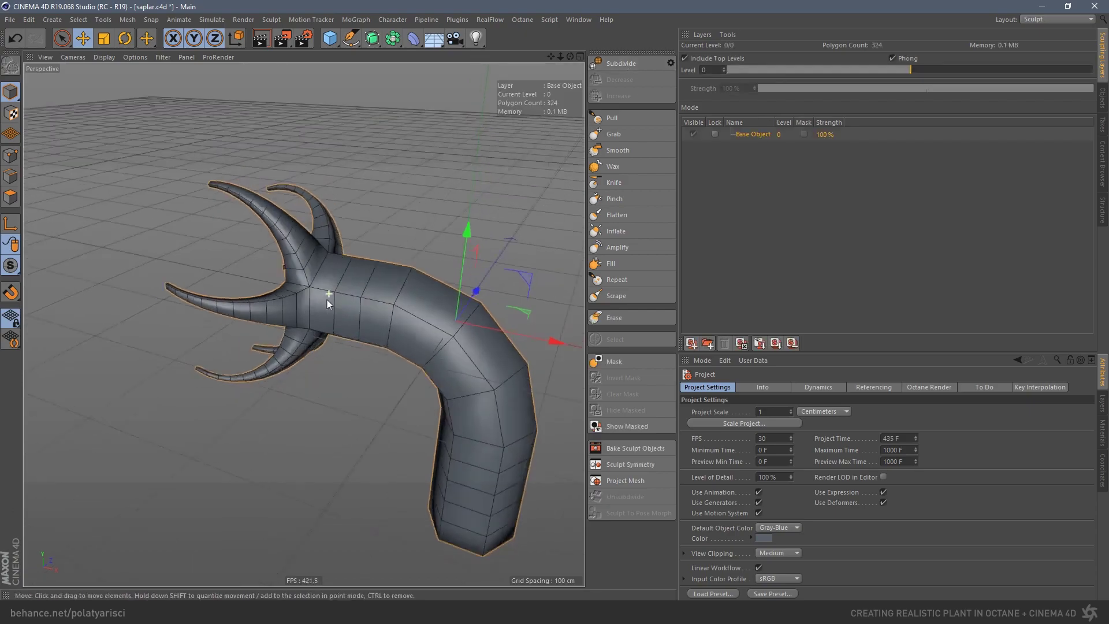
scroll(293, 370, up, 4)
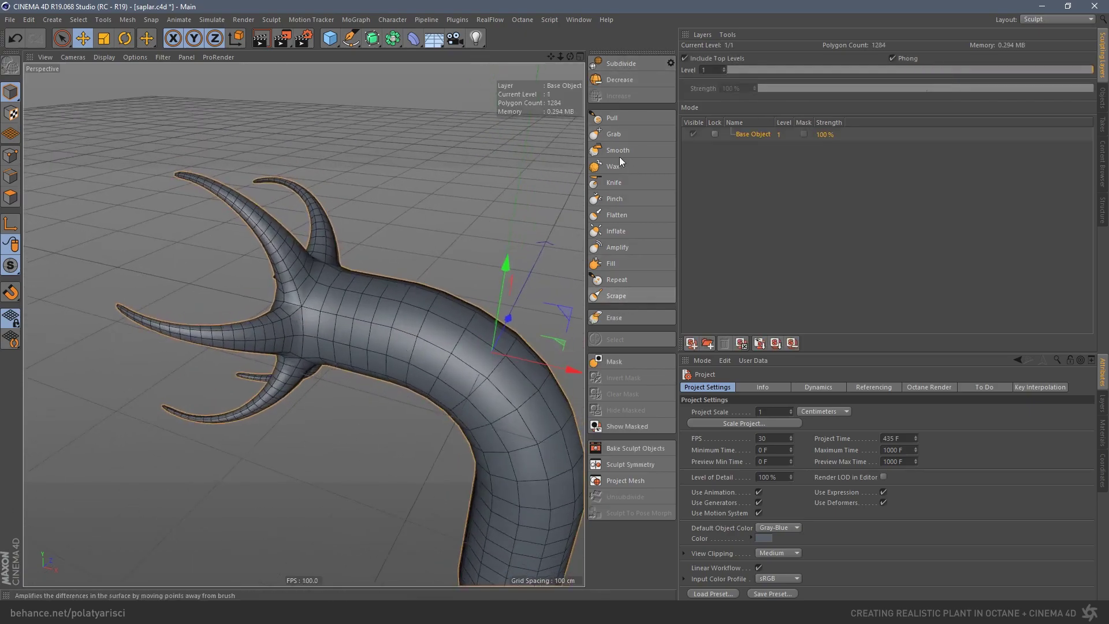
- Try out the Grab and Knife sculpting brushes over the base of the spikes
click(613, 134)
mouse_move(358, 364)
alt+mouse_down()
mouse_move(398, 371)
mouse_move(260, 339)
alt+mouse_up()
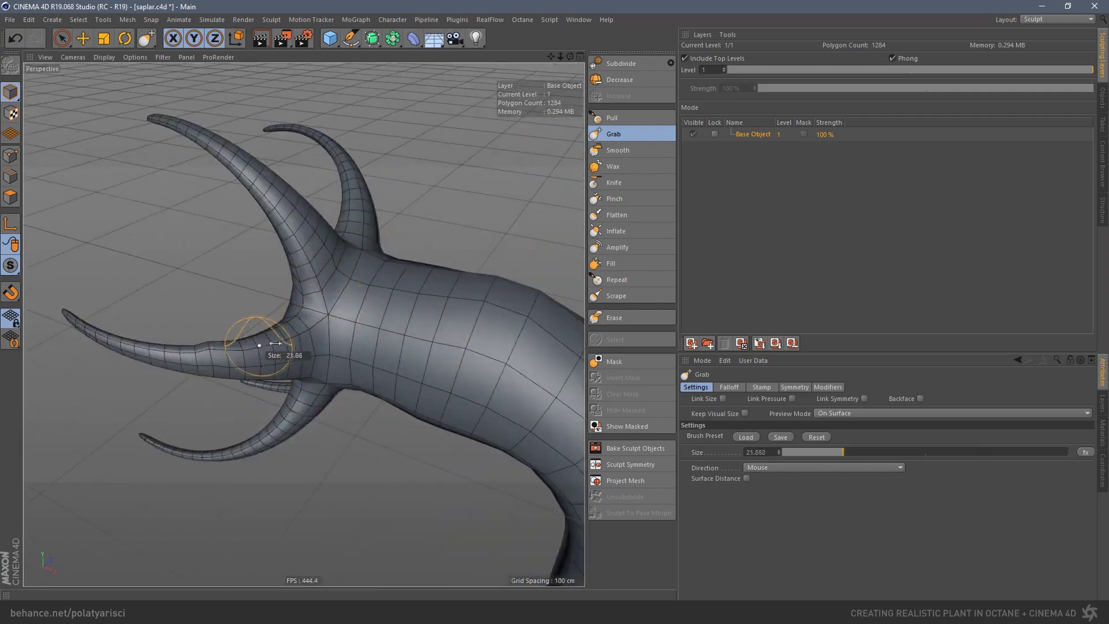
alt+drag(395, 394, 370, 347)
click(615, 230)
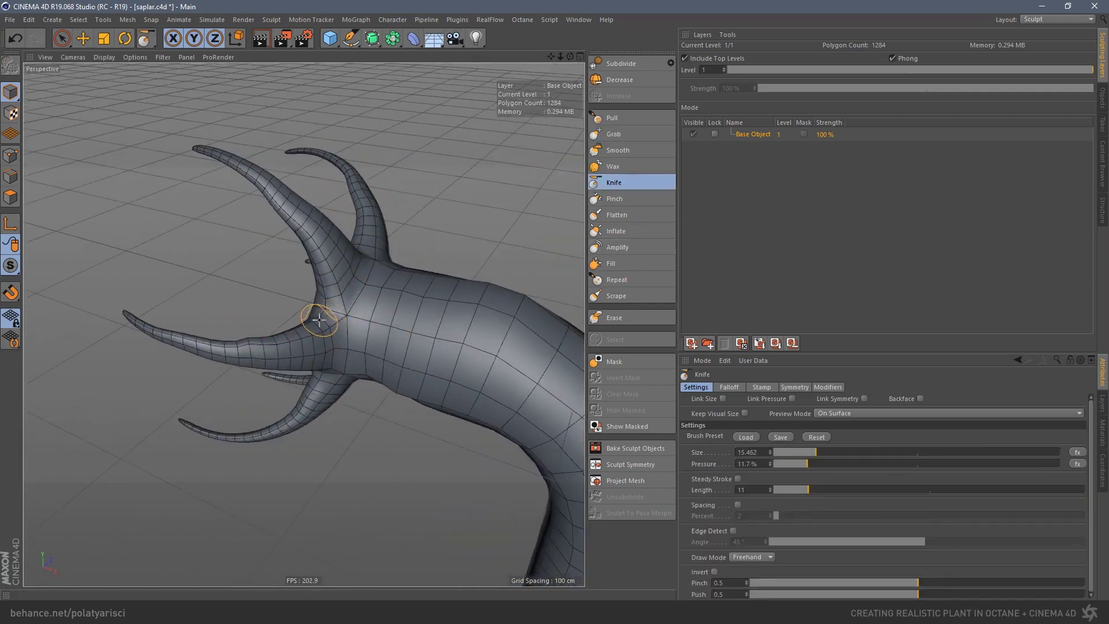
mouse_move(340, 306)
alt+mouse_down()
mouse_move(478, 267)
mouse_move(236, 230)
mouse_move(301, 398)
mouse_move(277, 335)
mouse_move(223, 377)
mouse_move(291, 486)
mouse_move(347, 364)
mouse_move(451, 289)
alt+mouse_up()
- Raise the plant mesh's sculpt subdivision to level 3 and activate the Pinch brush
key(ctrl+d)
key(k)
click(613, 133)
key(ctrl+d)
mouse_move(430, 395)
alt+mouse_down()
mouse_move(335, 329)
mouse_move(349, 345)
alt+mouse_up()
key(p)
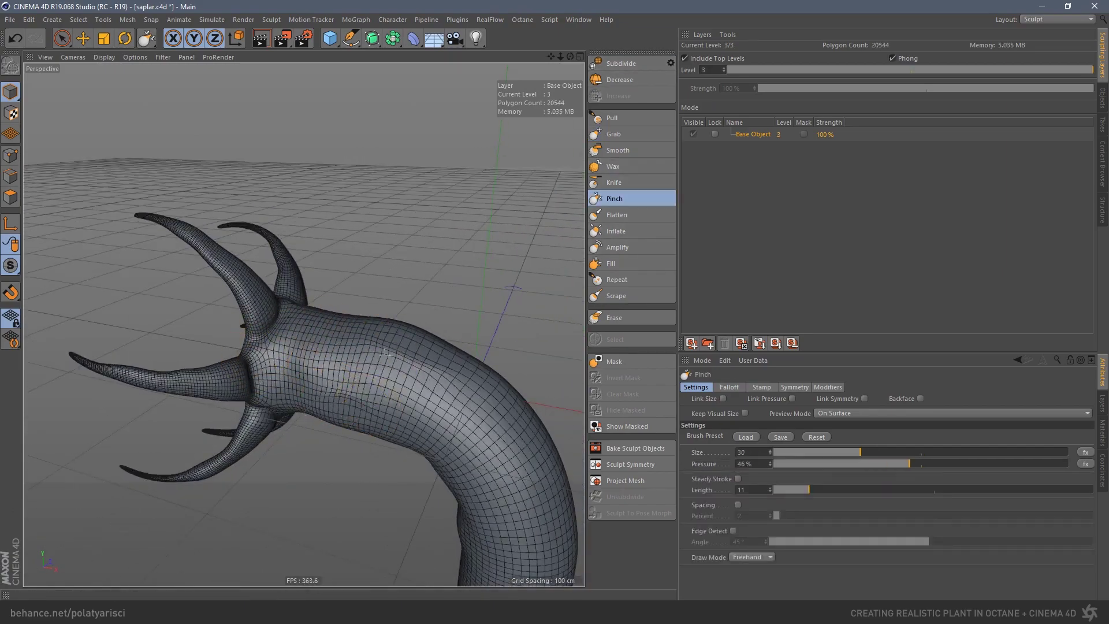
- Return the interface to the Startup layout and convert the sculpted cylinder's current state to a new object
mouse_move(244, 381)
alt+mouse_down()
mouse_move(235, 173)
mouse_move(346, 397)
mouse_move(297, 184)
mouse_move(277, 254)
mouse_move(323, 323)
mouse_move(354, 344)
mouse_move(340, 340)
alt+mouse_up()
key(k)
key(g)
mouse_move(126, 347)
alt+mouse_down()
mouse_move(377, 329)
mouse_move(368, 347)
alt+mouse_up()
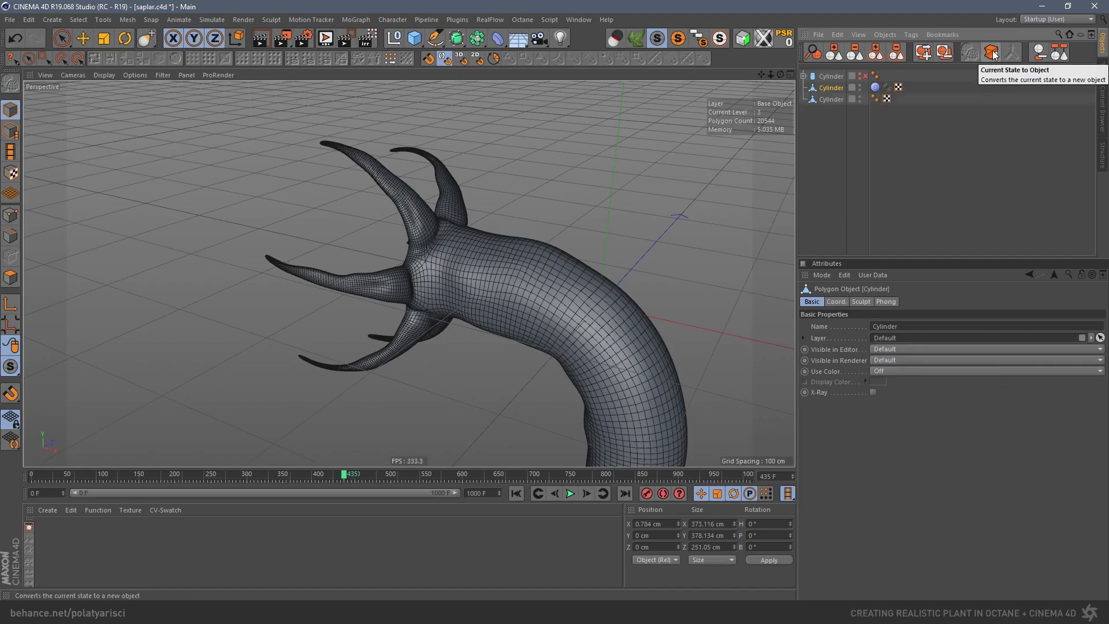
click(404, 281)
- Compare the spline in the modelling flower.c4d scene with the reference image FLOWER preview.png
scroll(404, 281, down, 3)
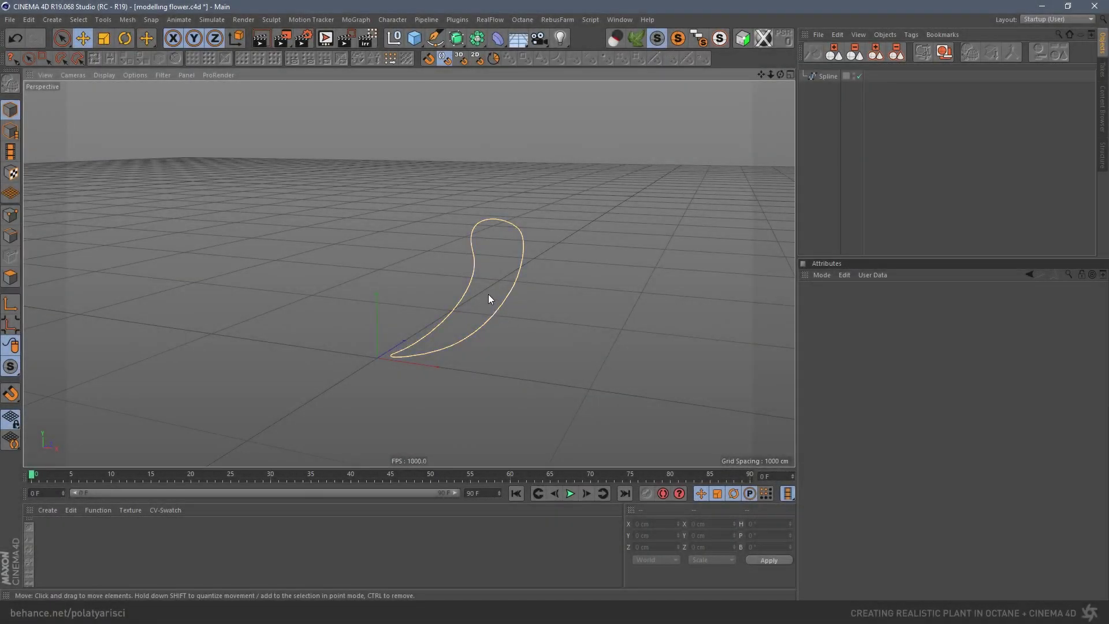
alt+drag(487, 293, 513, 276)
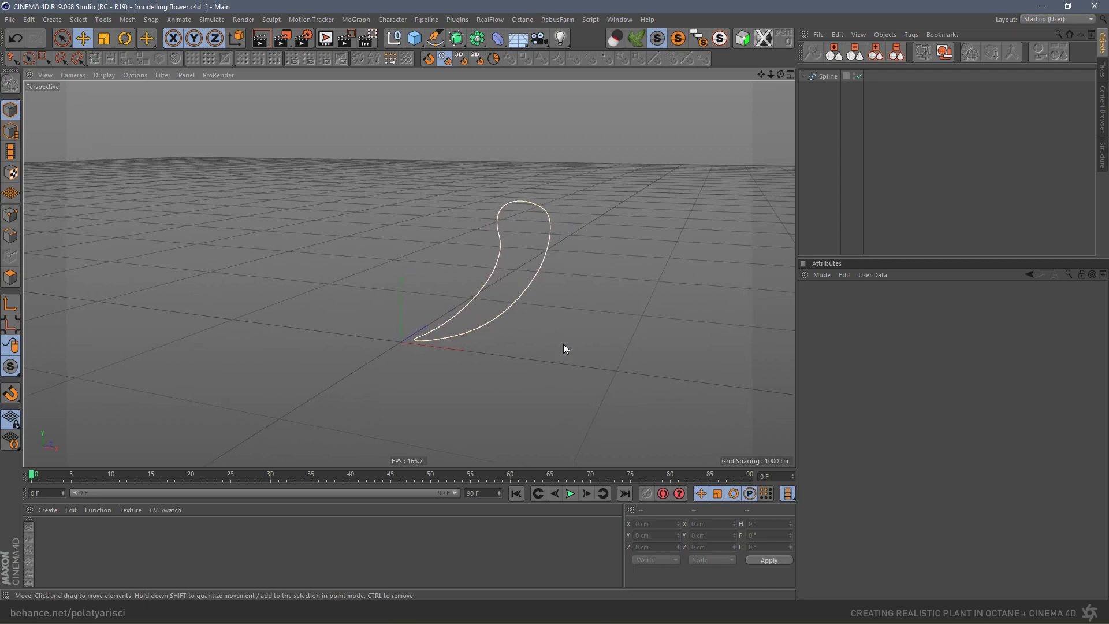
key(alt+Tab)
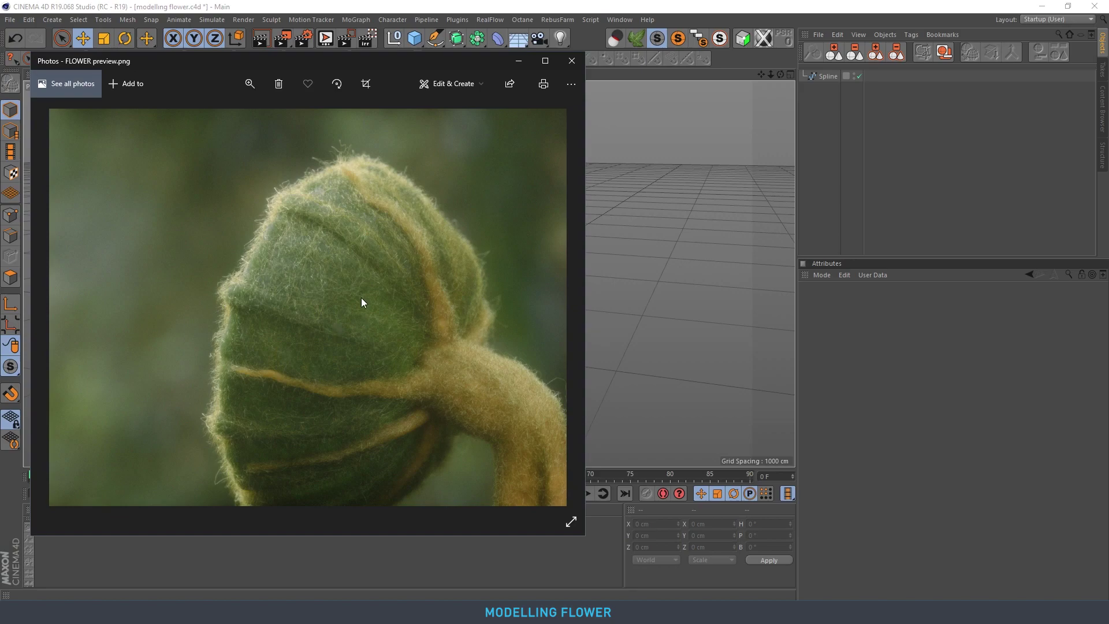
click(517, 61)
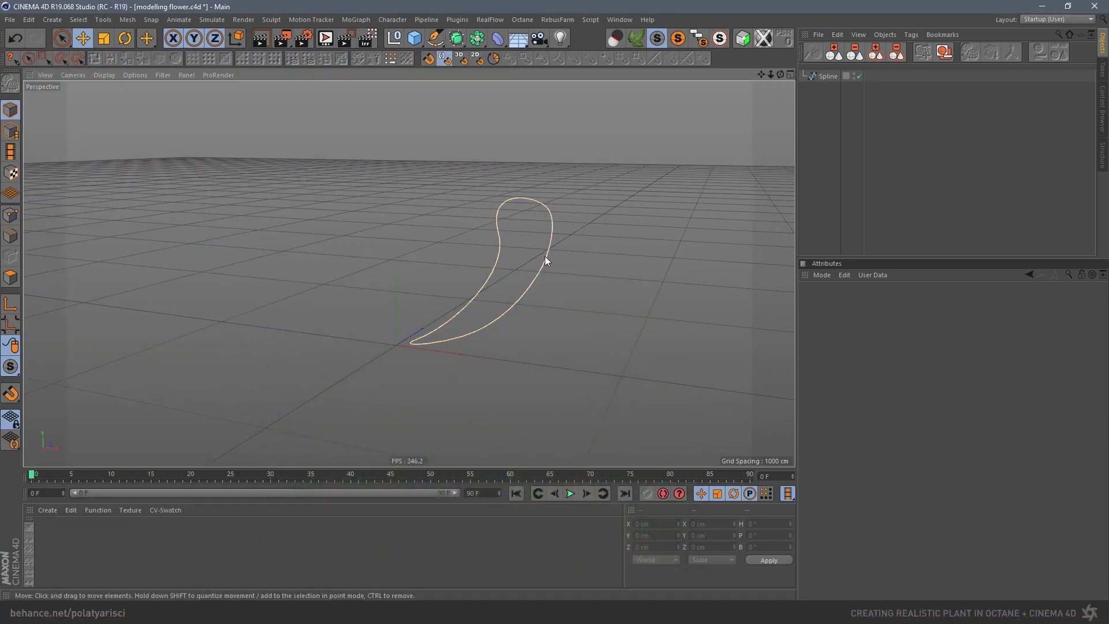
- Examine the closed petal-shaped profile spline in the Front view and locate the Pen tool for drawing such splines
key(F4)
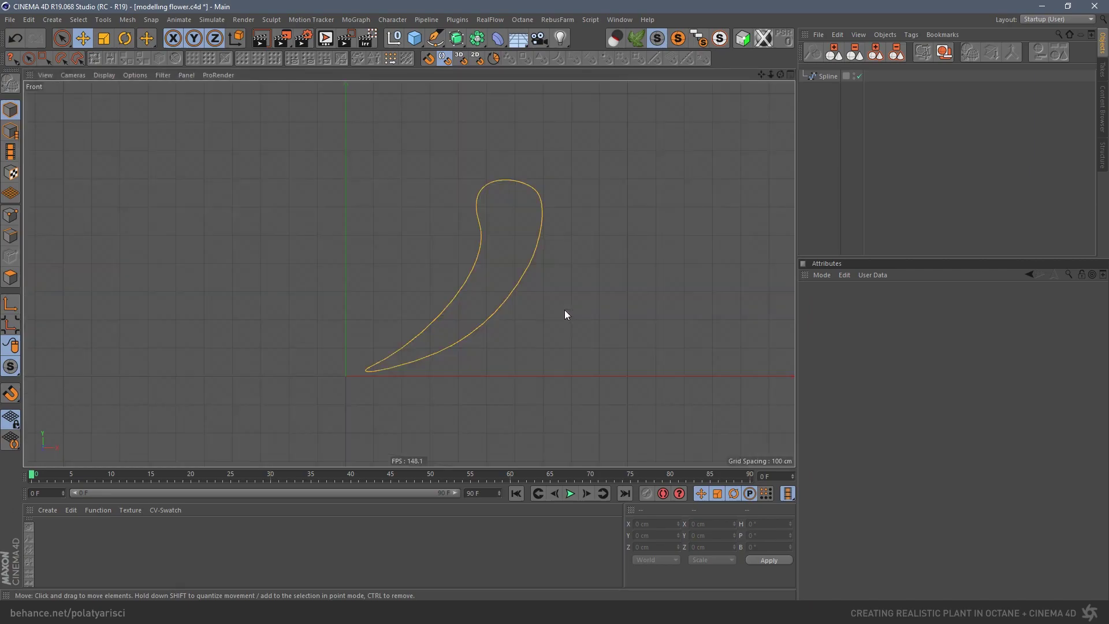
scroll(536, 290, up, 1)
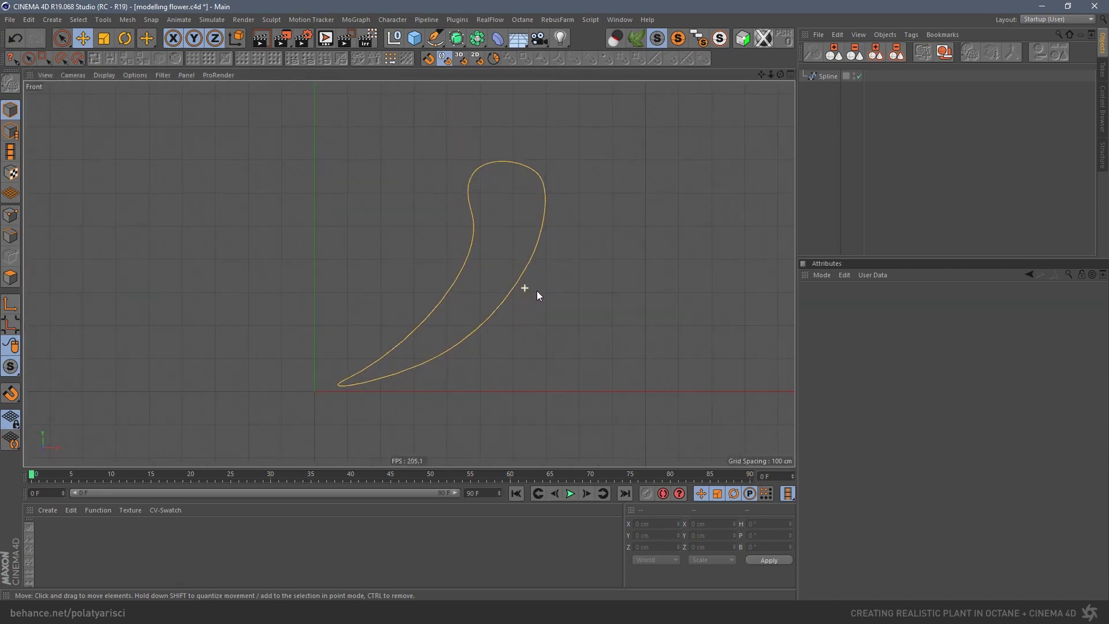
scroll(549, 286, up, 1)
click(437, 39)
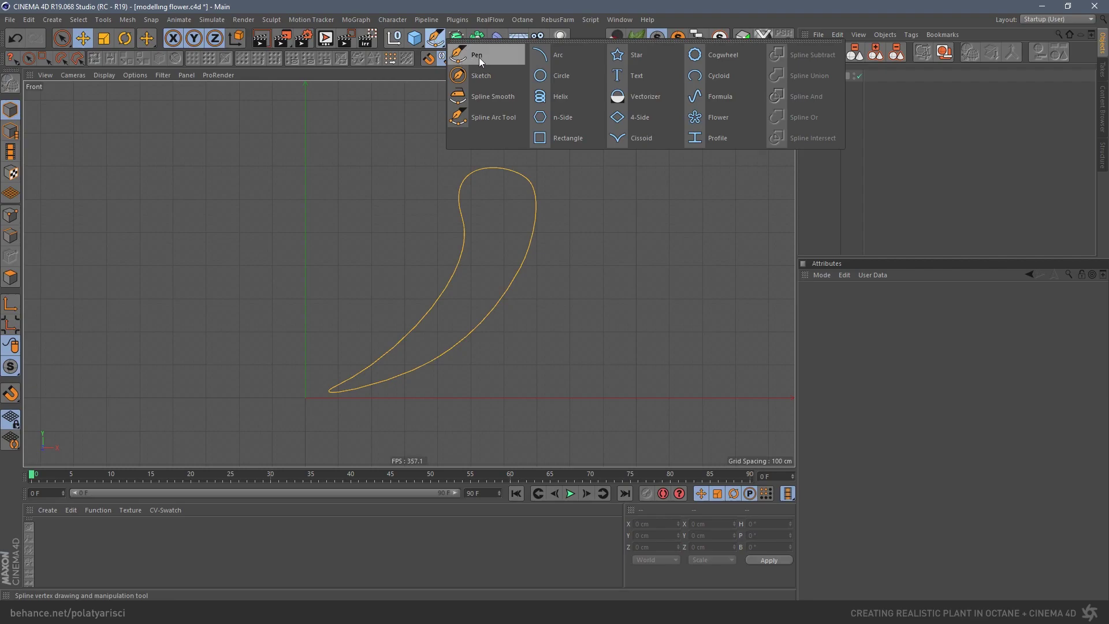
scroll(473, 305, up, 2)
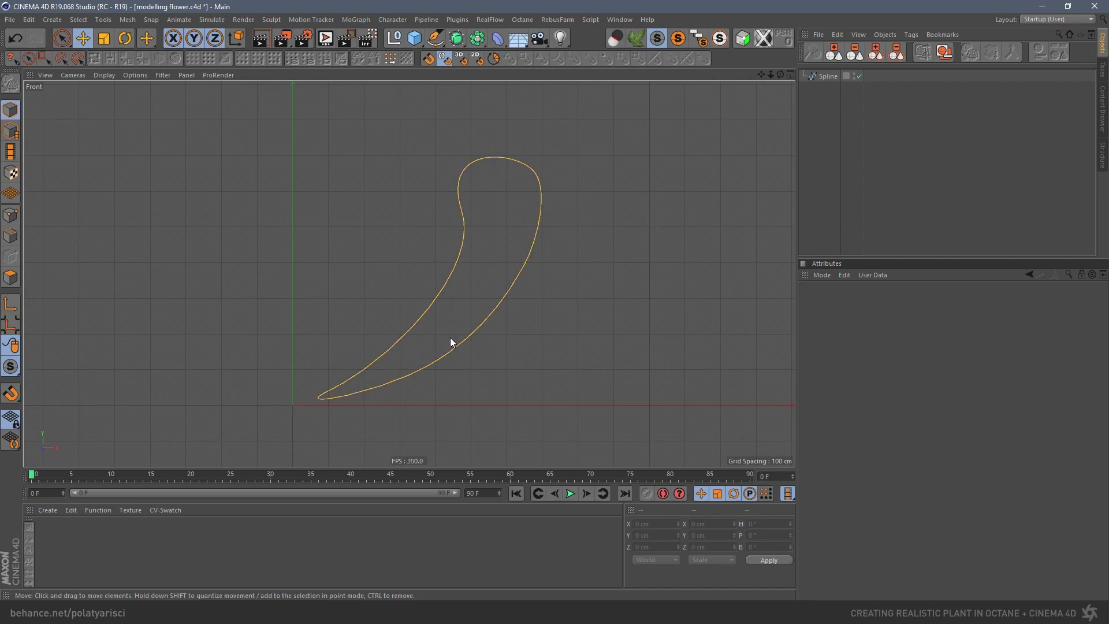
scroll(560, 316, down, 3)
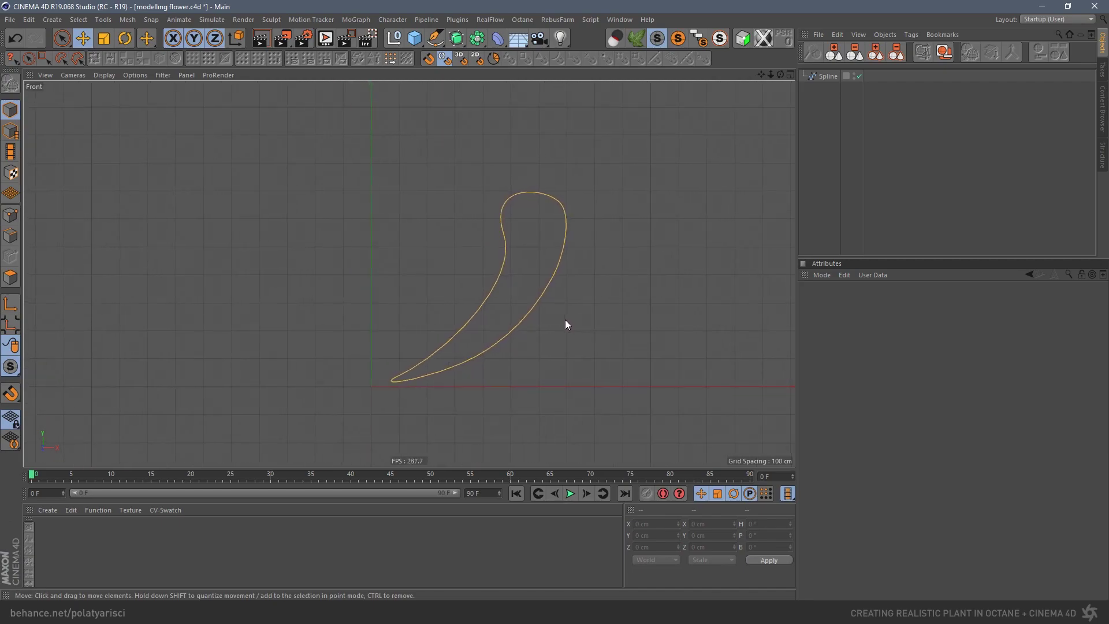
alt+middle_drag(574, 310, 559, 304)
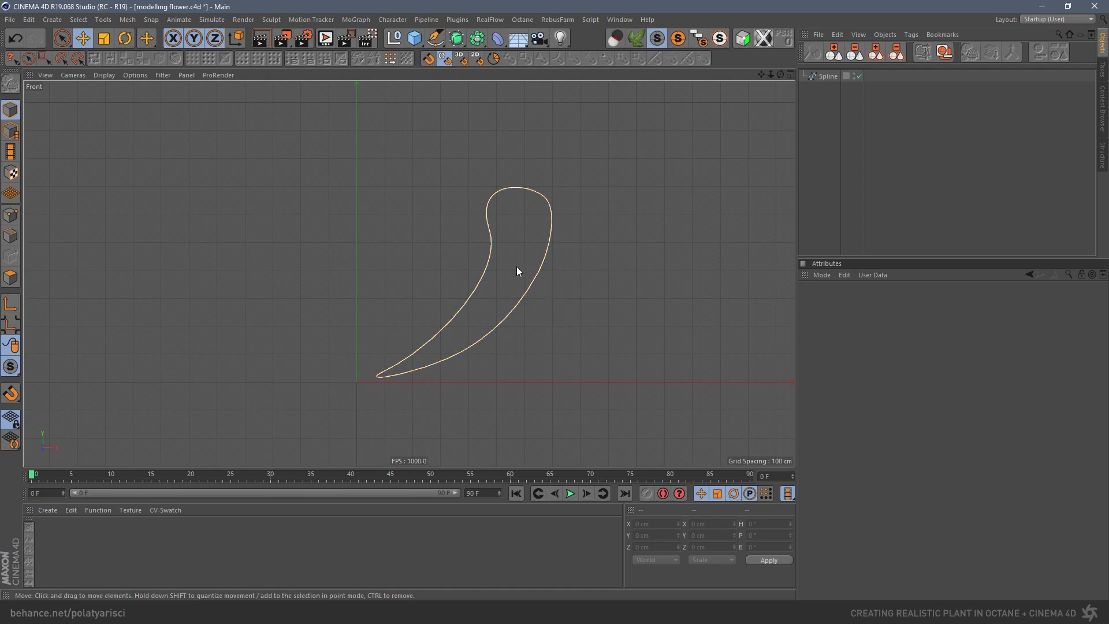
alt+middle_drag(517, 273, 526, 271)
- Add a Lathe object, make the profile spline its child and show the revolved bowl in the Perspective view
click(829, 77)
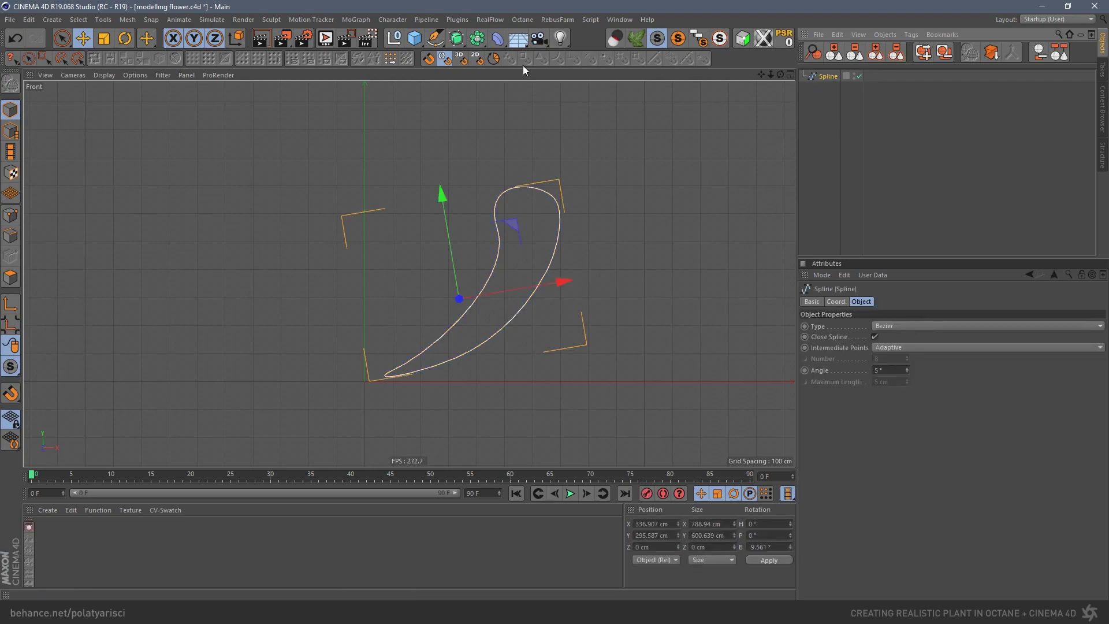
click(456, 38)
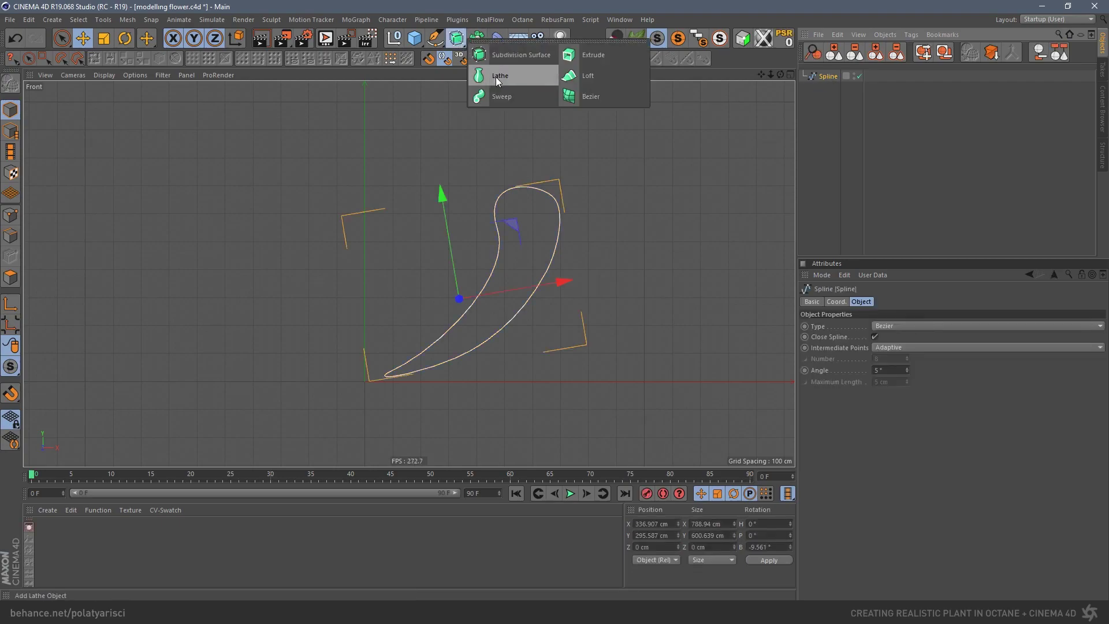
click(495, 77)
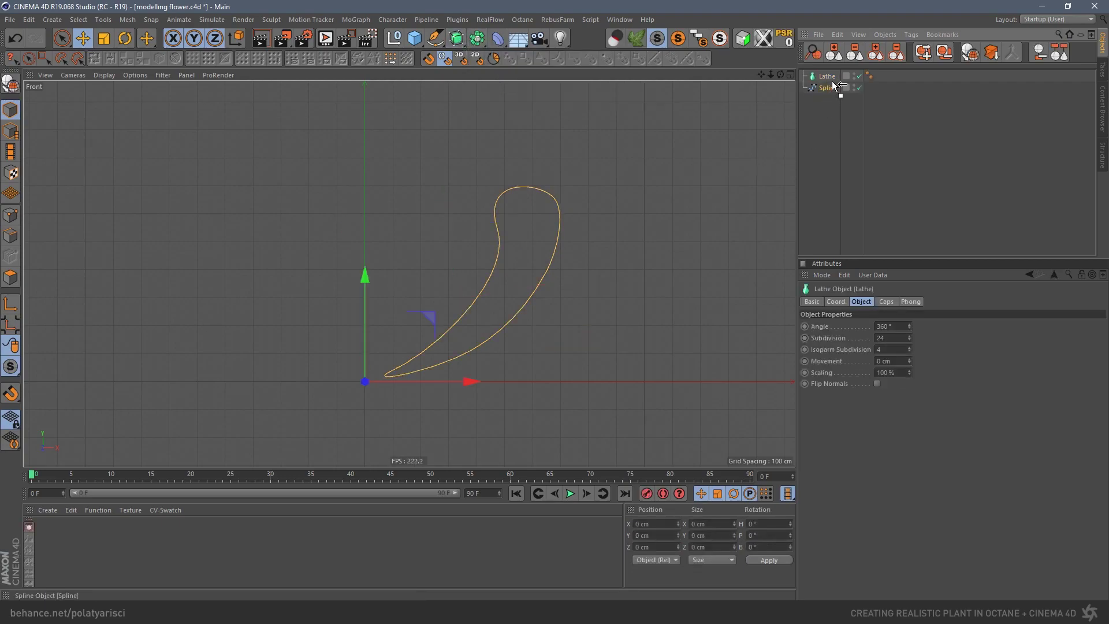
drag(829, 81, 829, 79)
key(F1)
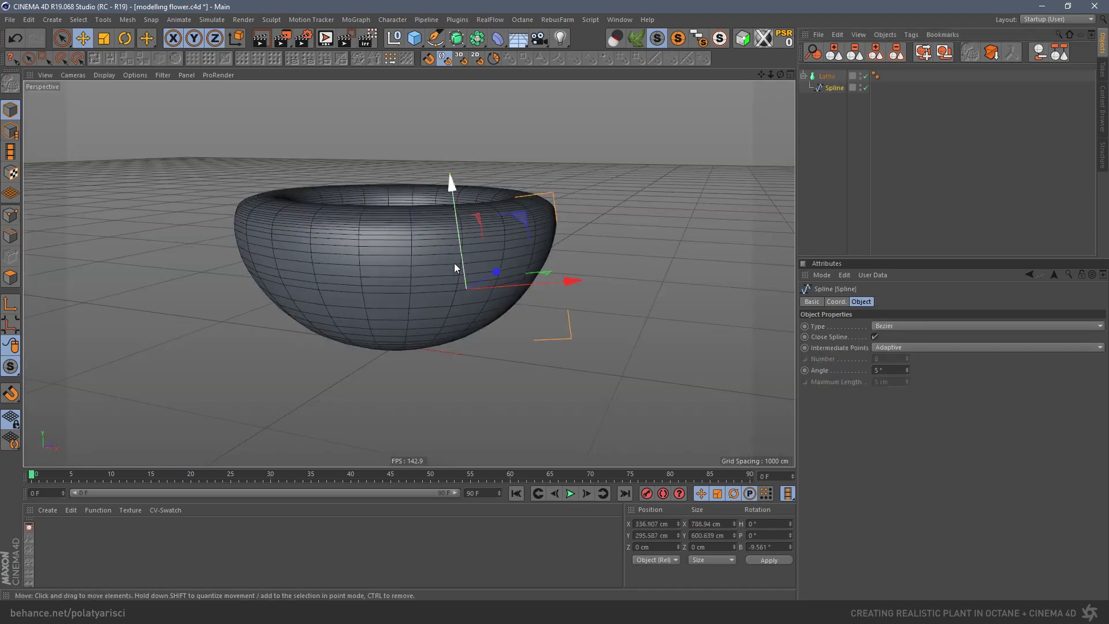
alt+drag(376, 265, 460, 300)
- Set the Lathe object's subdivision to 30
click(827, 77)
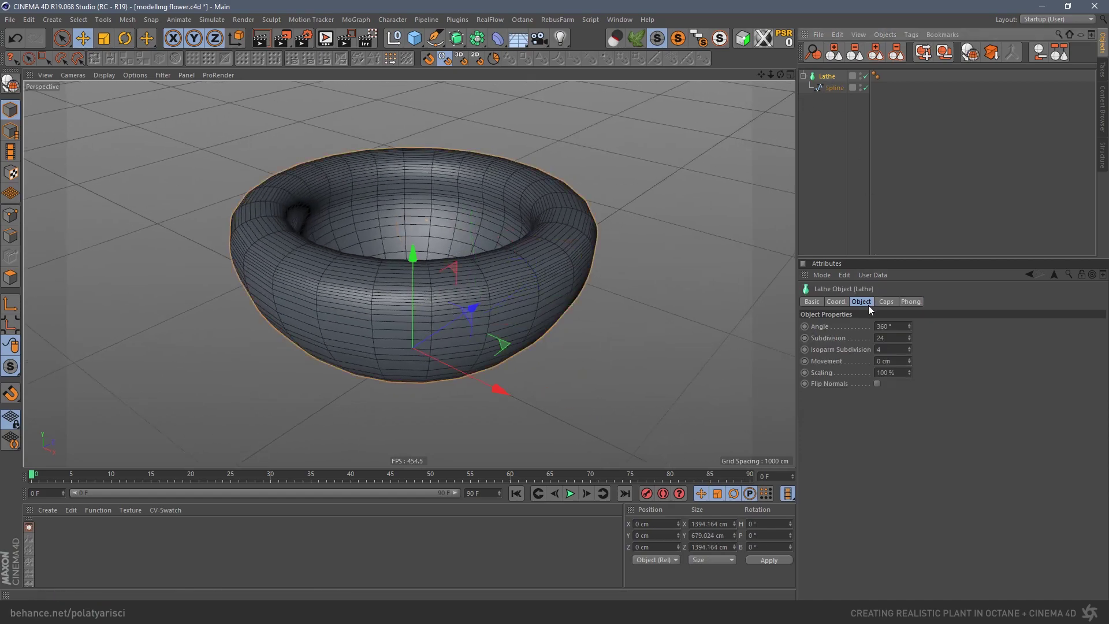
click(892, 337)
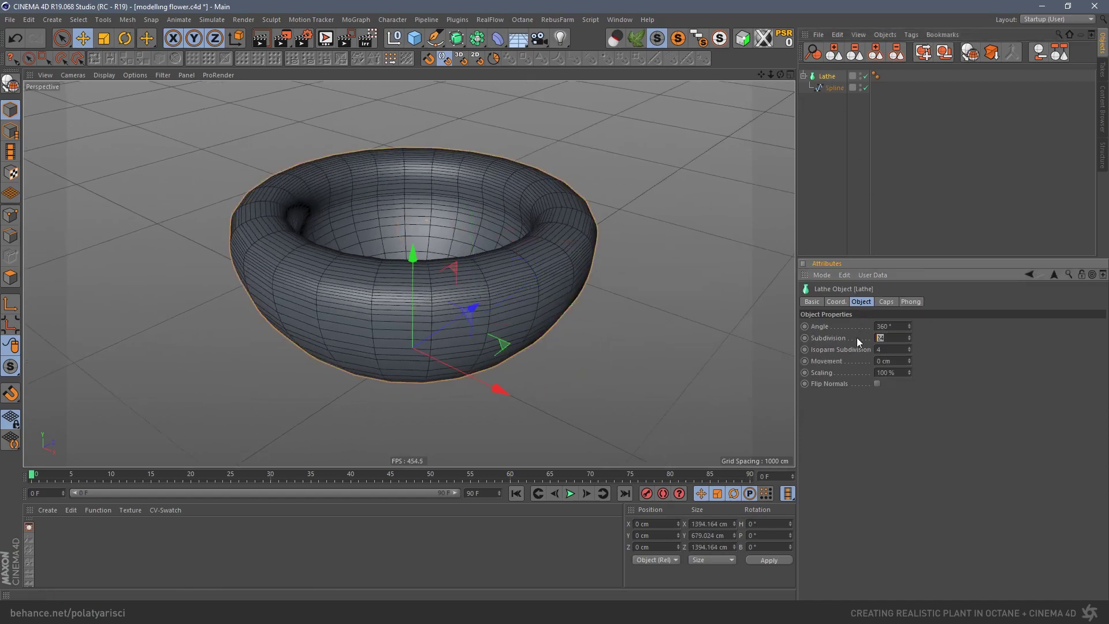
text(30)
key(Return)
alt+middle_drag(372, 301, 411, 317)
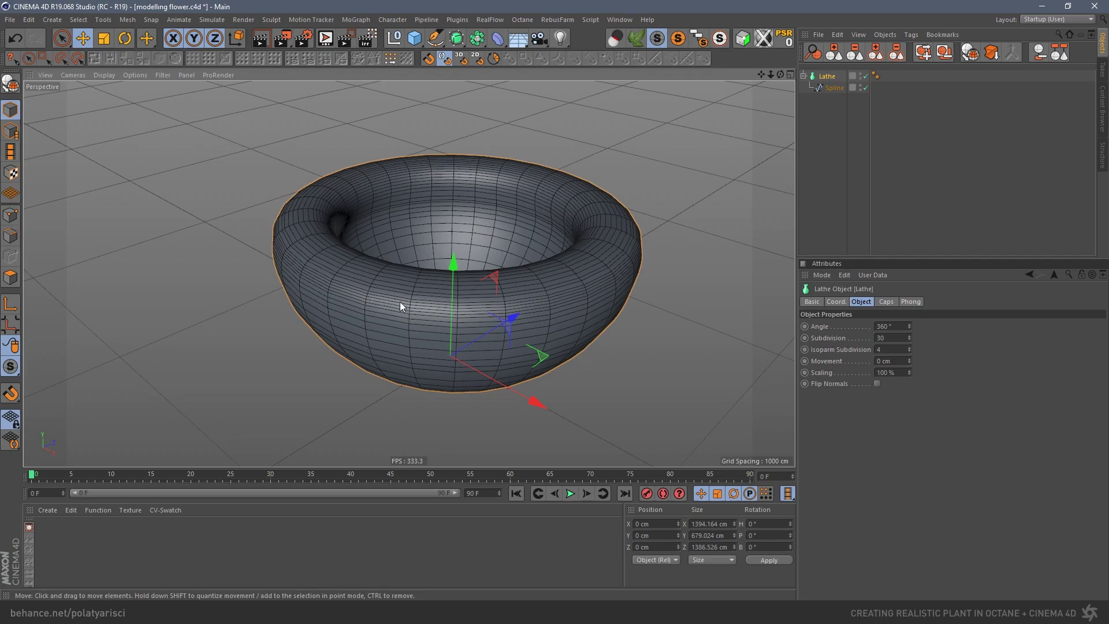
alt+middle_drag(537, 307, 536, 290)
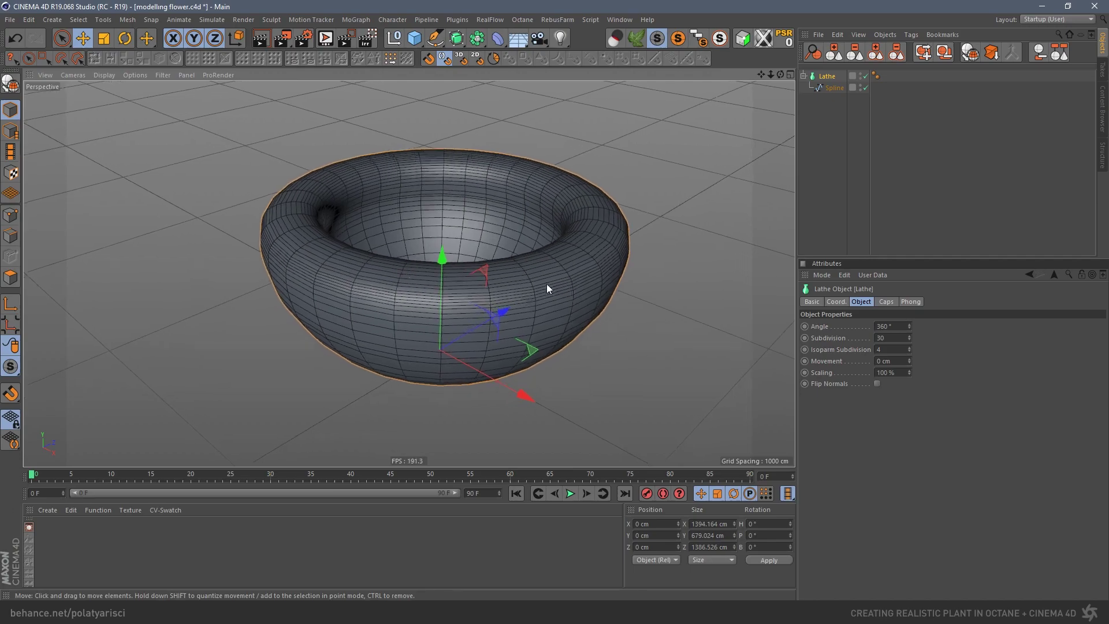
- Set the profile spline's intermediate points to Uniform
click(832, 90)
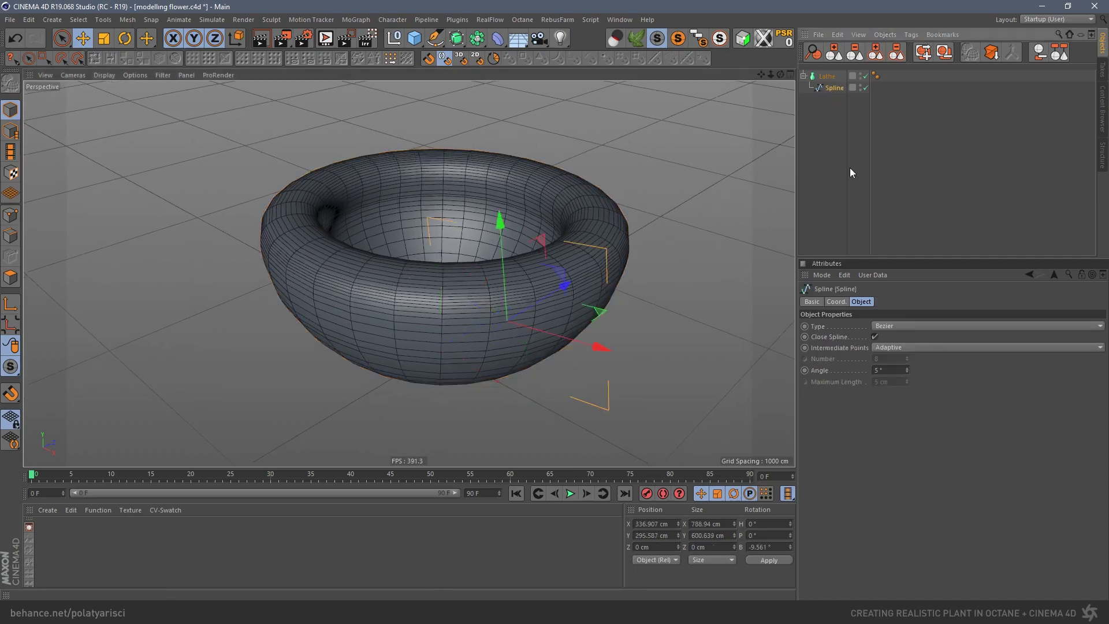
click(912, 348)
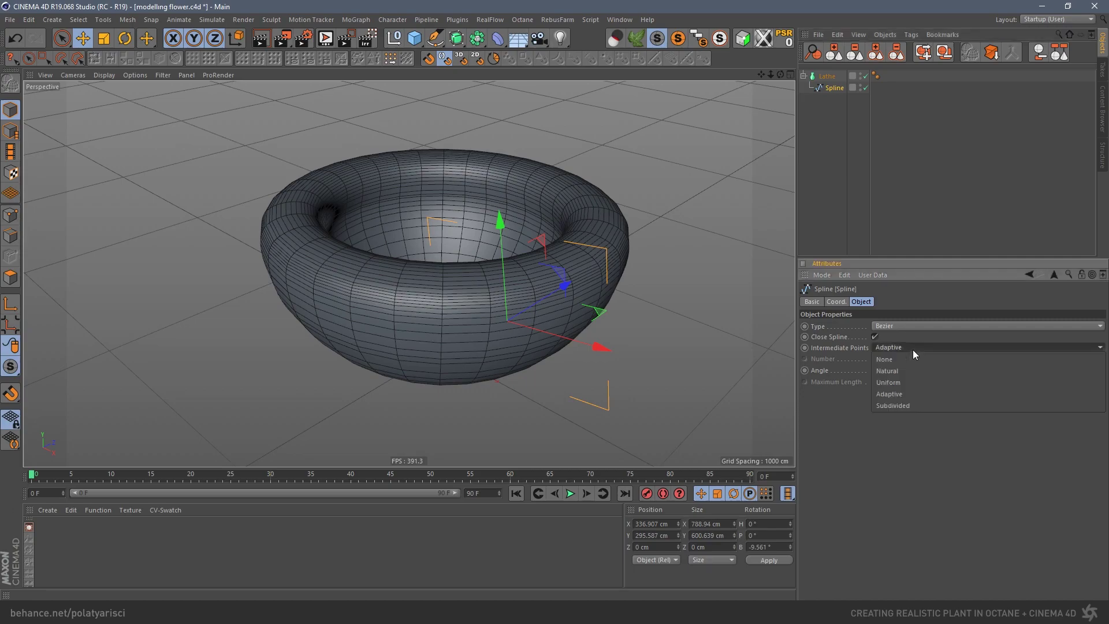
click(903, 384)
alt+middle_drag(473, 311, 408, 297)
mouse_move(441, 314)
alt+mouse_down()
mouse_move(417, 293)
mouse_move(454, 298)
mouse_move(425, 306)
mouse_move(449, 295)
alt+mouse_up()
- Convert the Lathe's current state to a polygon object, then collapse, hide and disable the original Lathe generator
click(827, 76)
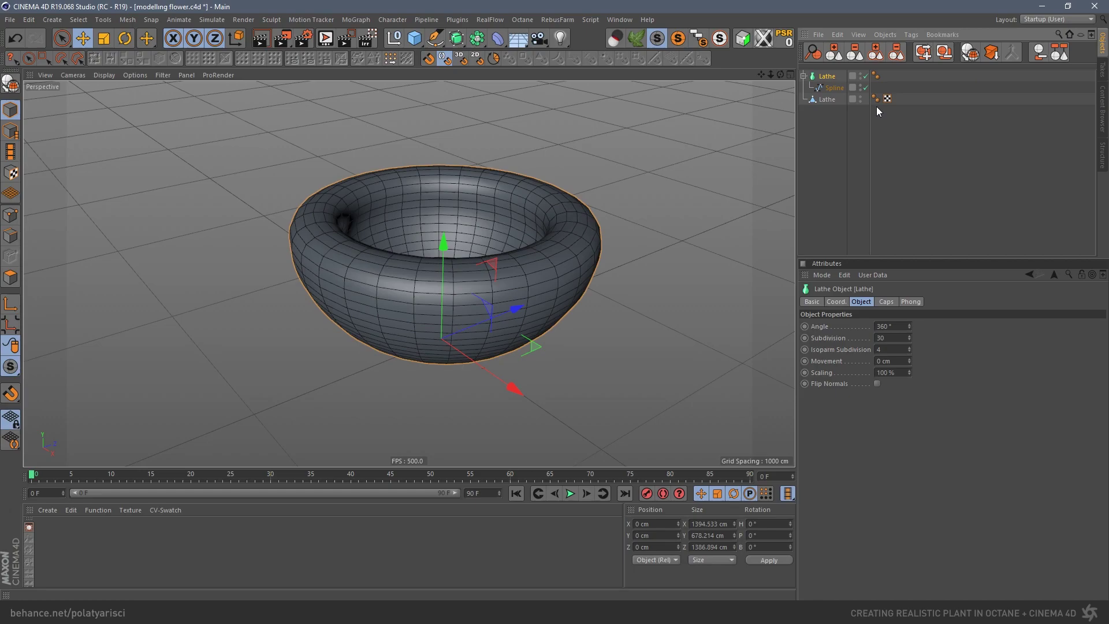
click(804, 76)
click(856, 76)
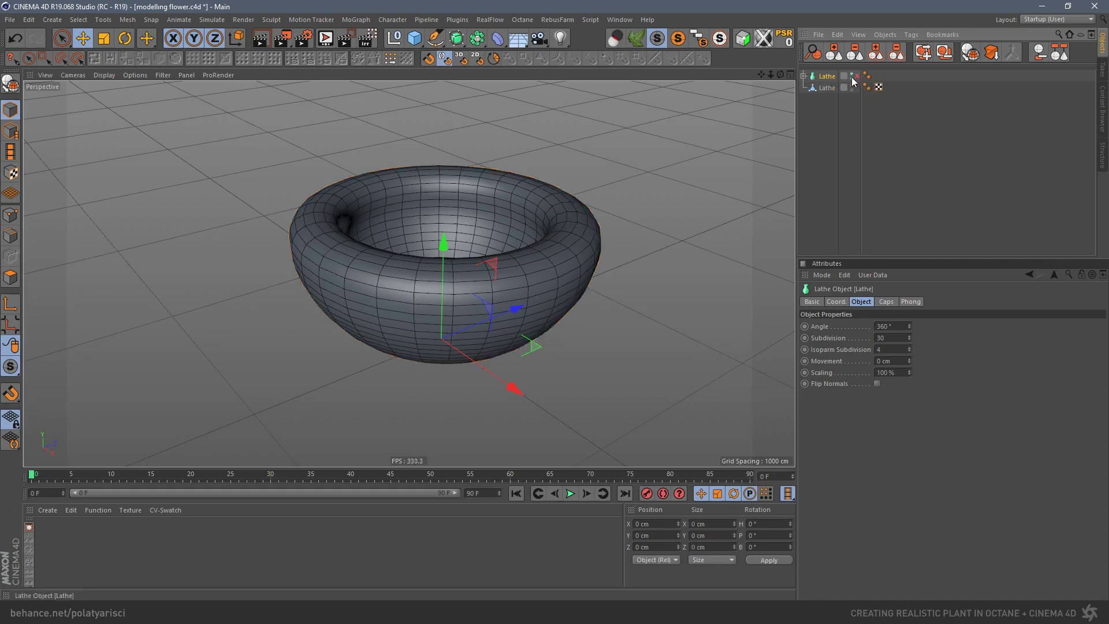
- Rotate the polygon copy of the Lathe to a bank of -90°
click(826, 87)
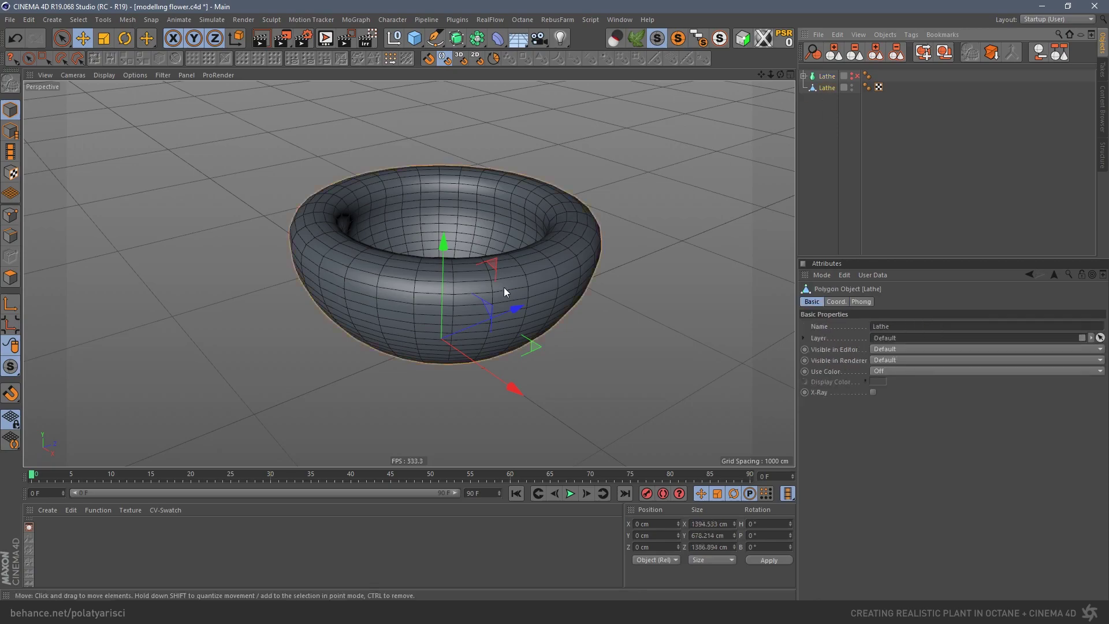
key(r)
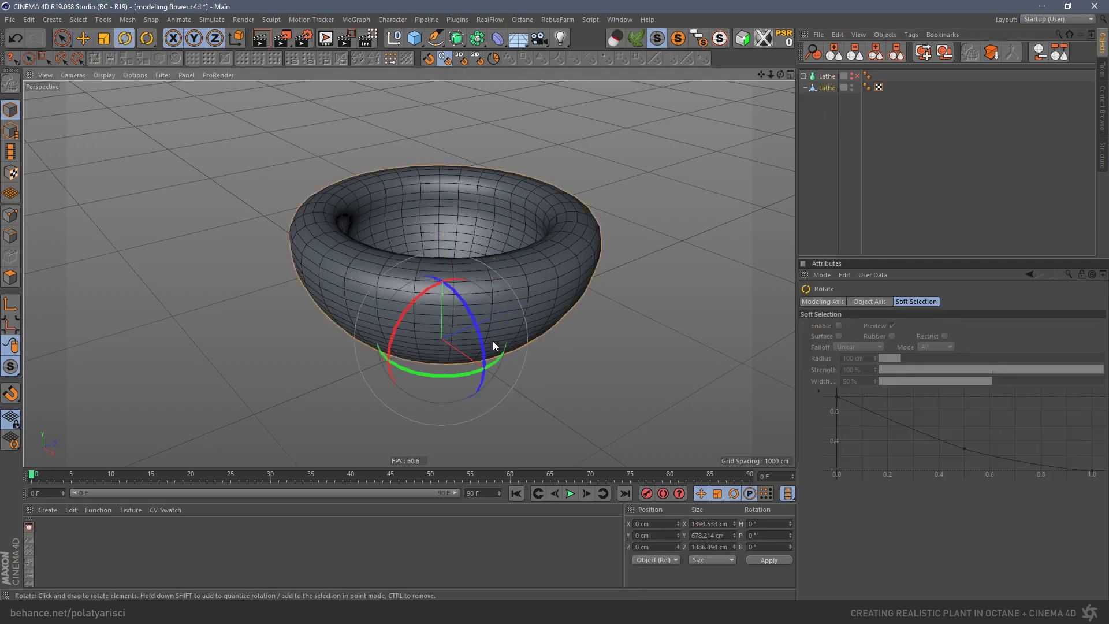
drag(482, 349, 534, 231)
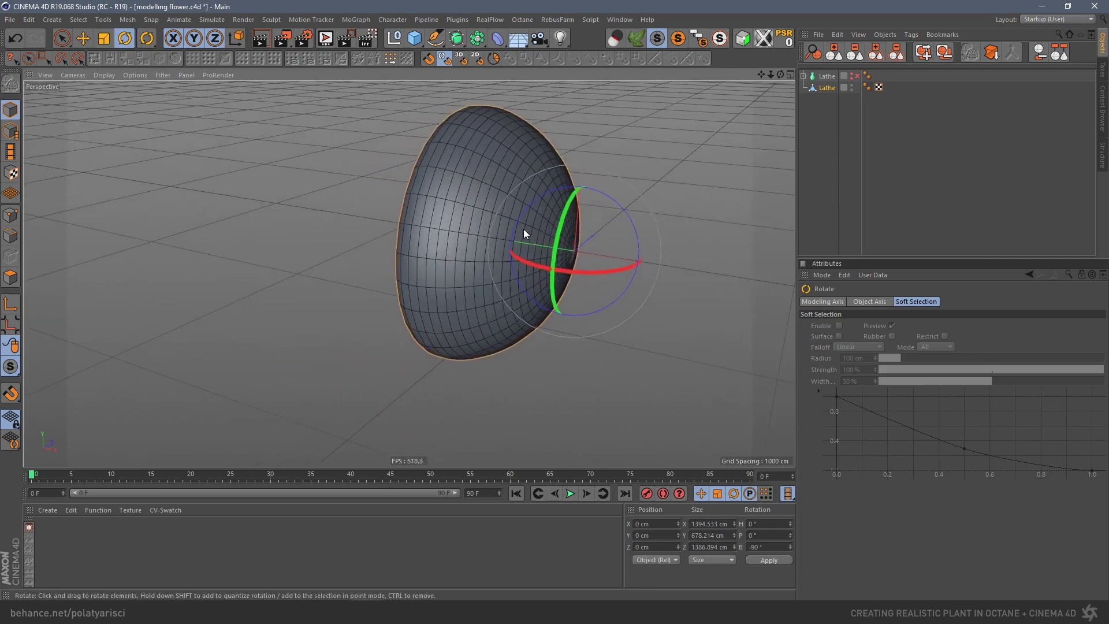
- Select all polygons of the bowl mesh and reverse their normals
click(10, 277)
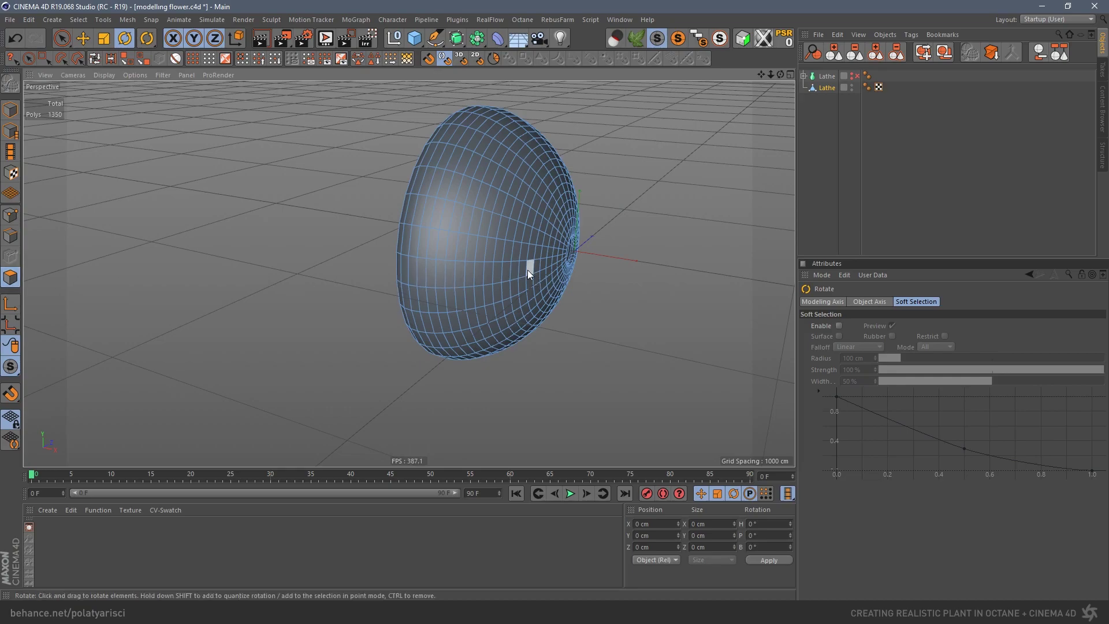
key(ctrl+a)
alt+drag(473, 260, 401, 216)
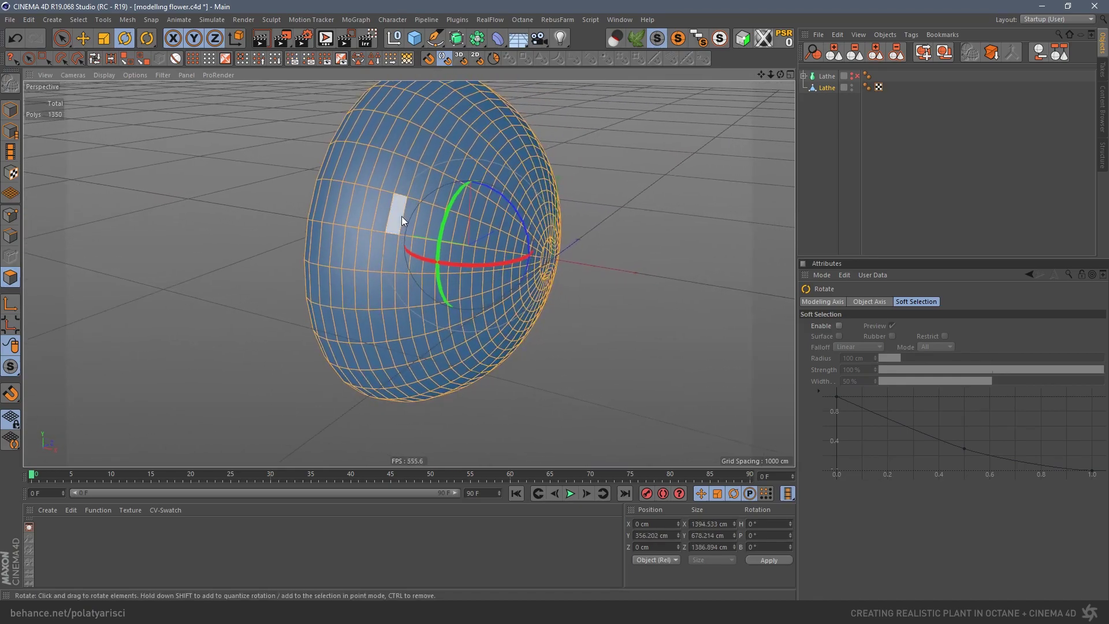
right_click(393, 183)
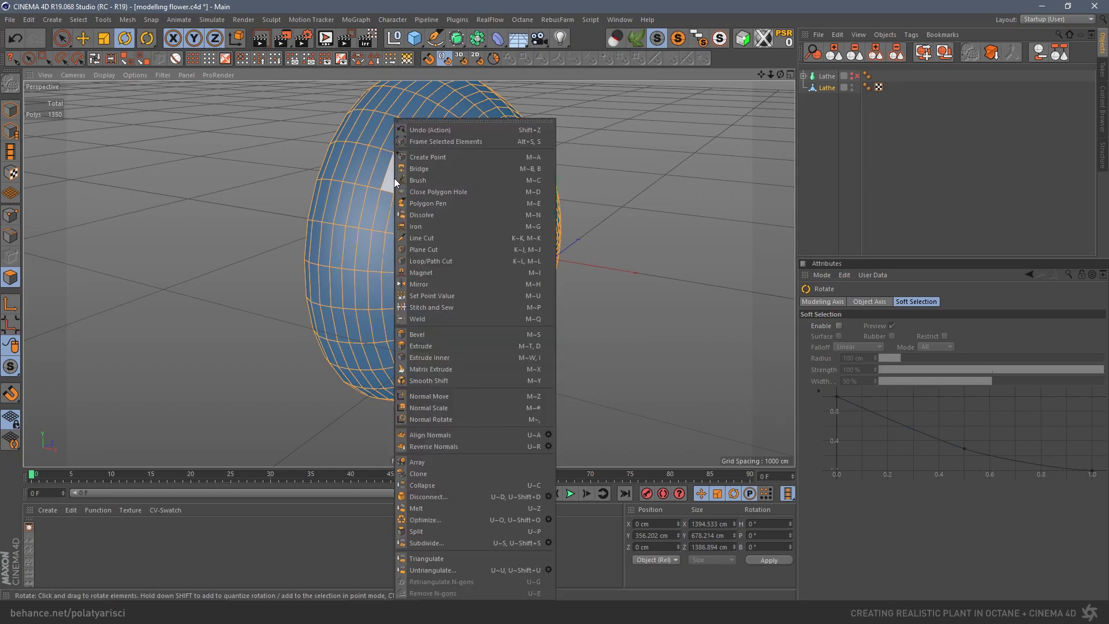
click(455, 445)
alt+drag(390, 213, 432, 244)
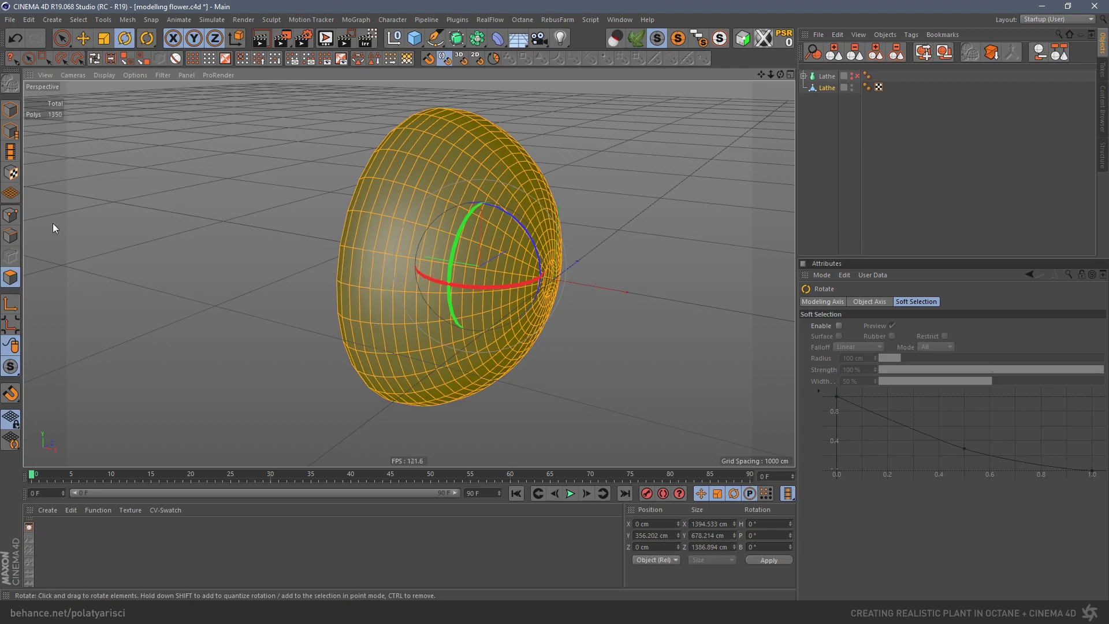
- Select all points of the bowl mesh and merge the duplicates with Optimize
click(11, 215)
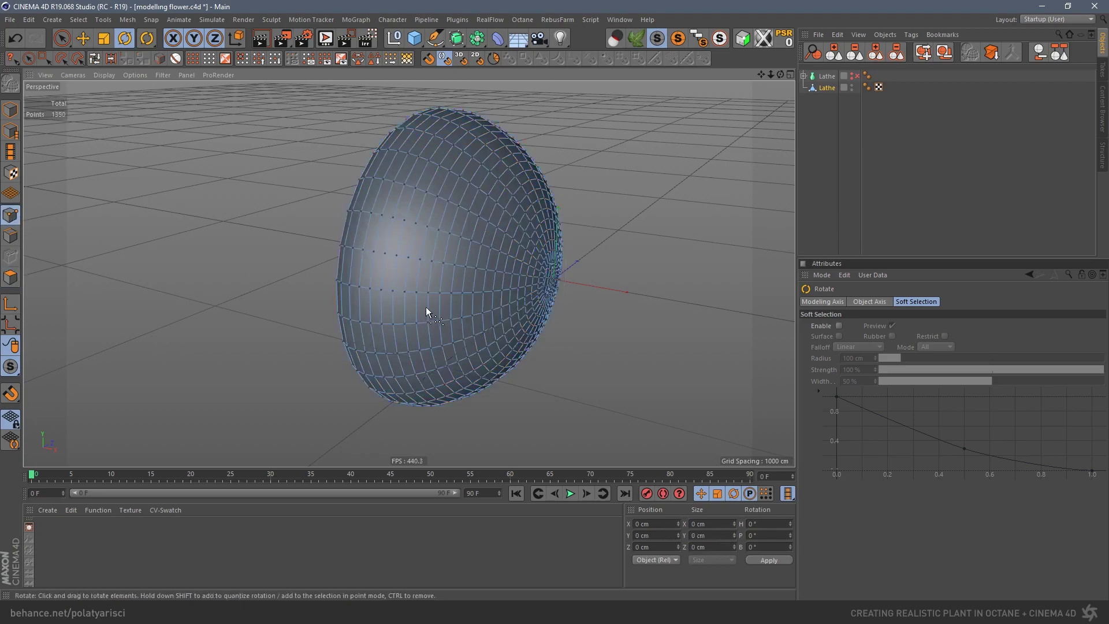
key(ctrl+a)
alt+drag(406, 306, 410, 268)
right_click(408, 263)
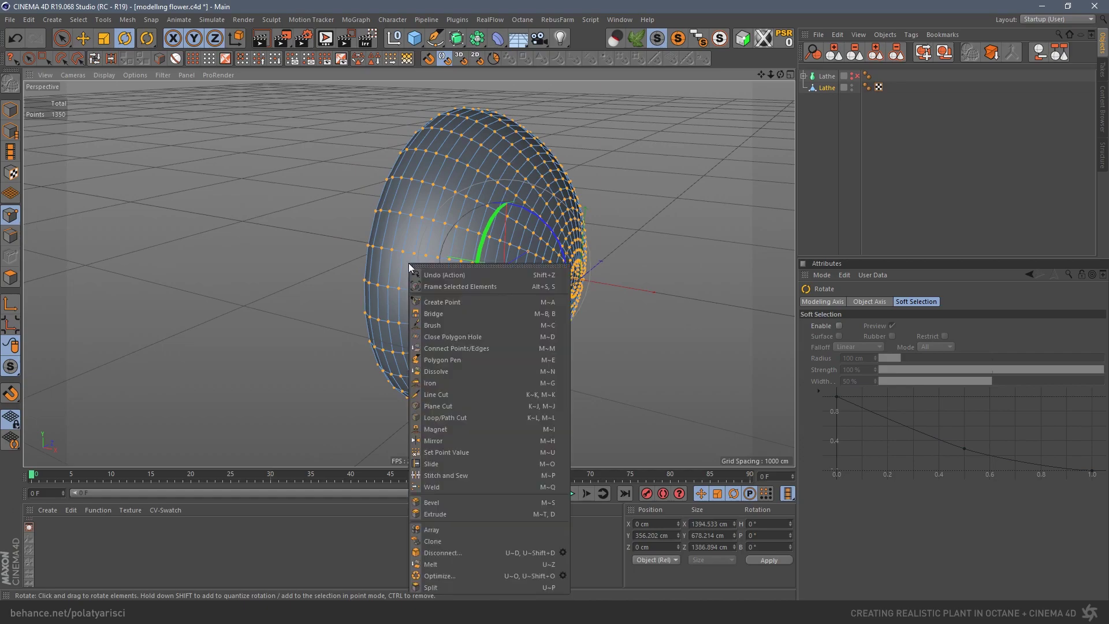
click(452, 573)
alt+drag(438, 276, 430, 300)
key(ctrl+shift+z)
- Return the bowl to Model mode with the Move tool and switch to the Sculpt layout
click(10, 109)
click(82, 39)
alt+drag(414, 247, 470, 234)
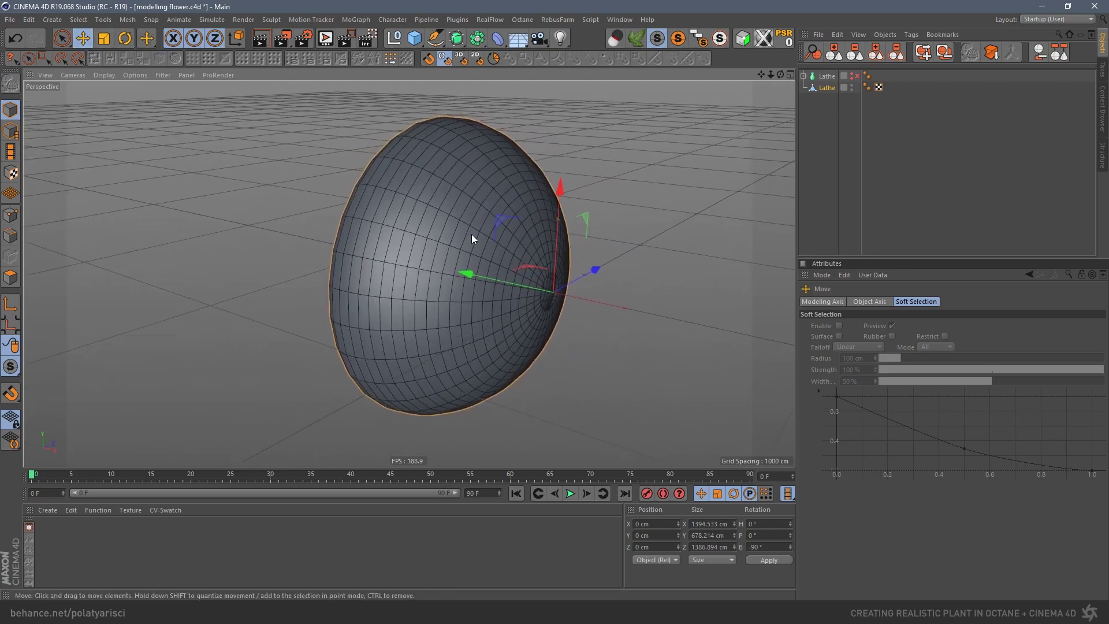
click(1055, 20)
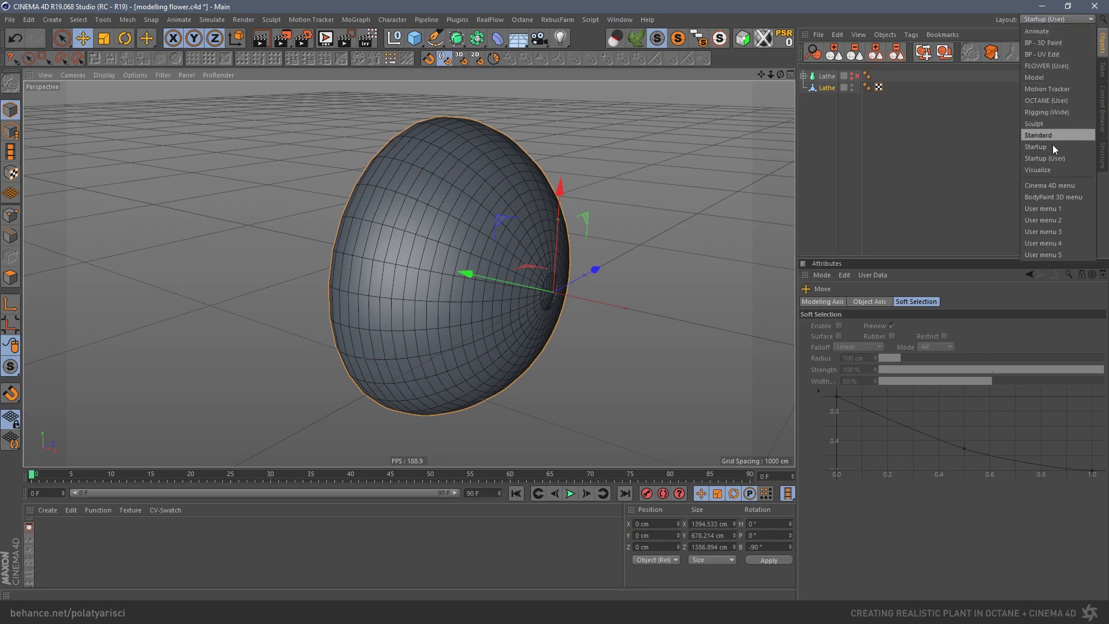
click(1034, 124)
alt+drag(300, 295, 334, 287)
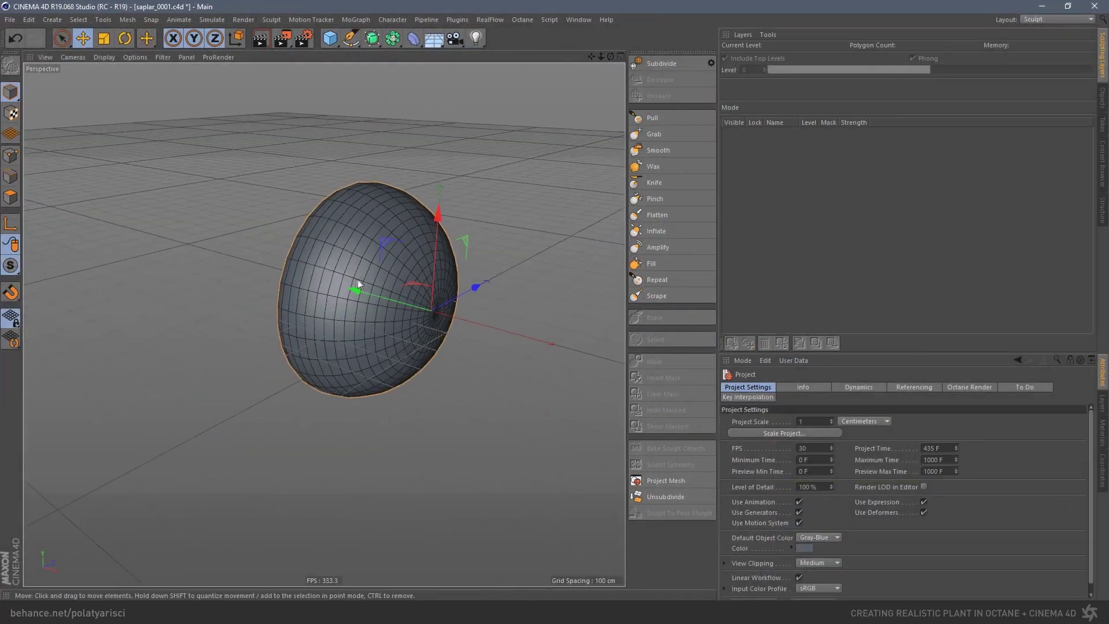
- Subdivide the bowl to sculpting level 1 and raise ridges along its outer surface with the Inflate brush at 20% pressure
alt+drag(358, 284, 404, 248)
click(656, 230)
click(661, 63)
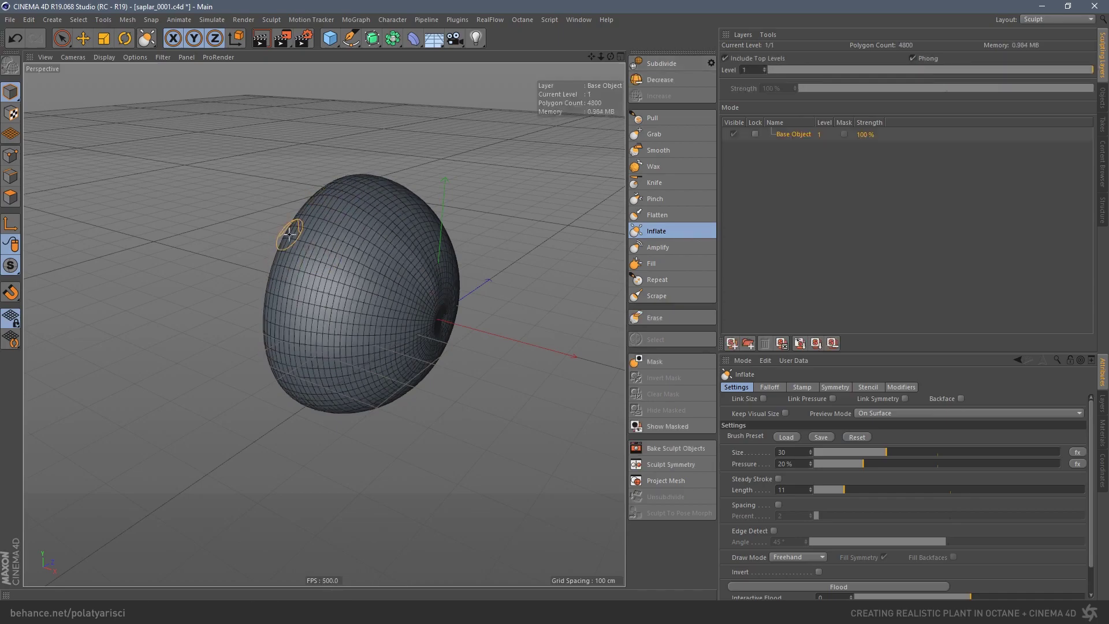
alt+right_drag(477, 301, 267, 218)
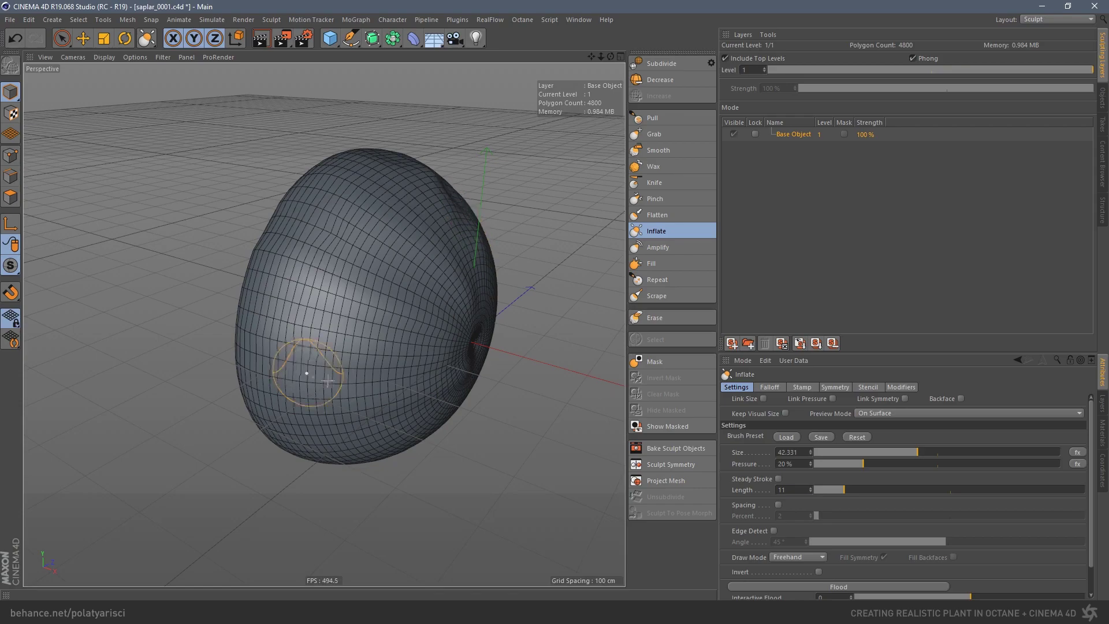
middle_drag(364, 396, 260, 408)
mouse_move(241, 330)
mouse_down()
mouse_move(456, 347)
mouse_move(351, 193)
mouse_up()
- Subdivide the bowl to sculpting level 2 and cut creases between its ridges with the Knife brush, alternating with Inflate
click(662, 63)
click(654, 182)
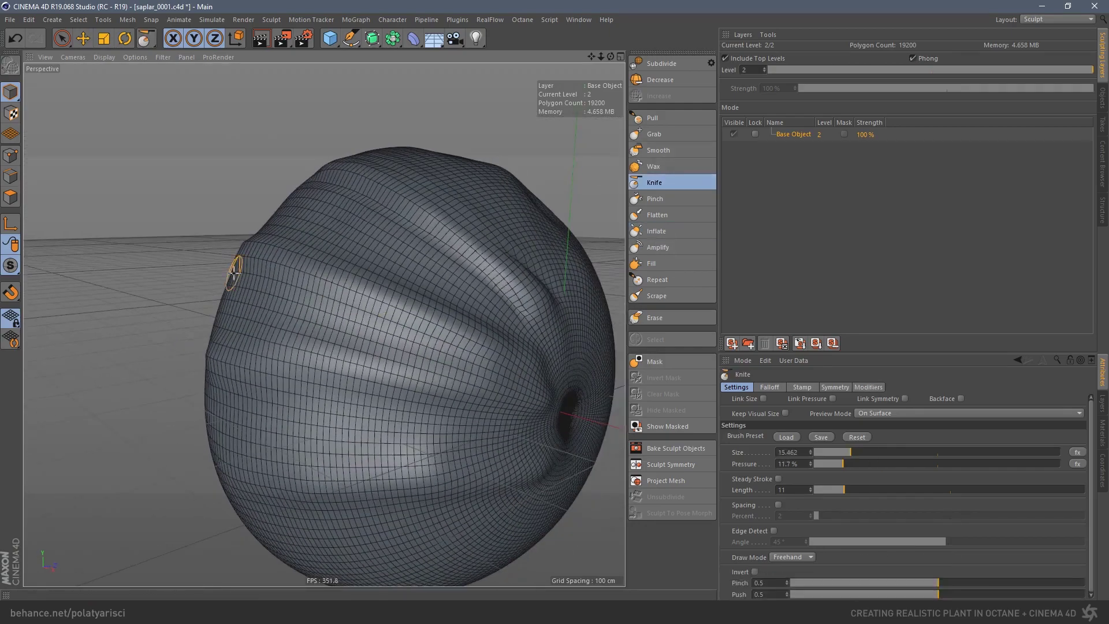
drag(234, 269, 534, 370)
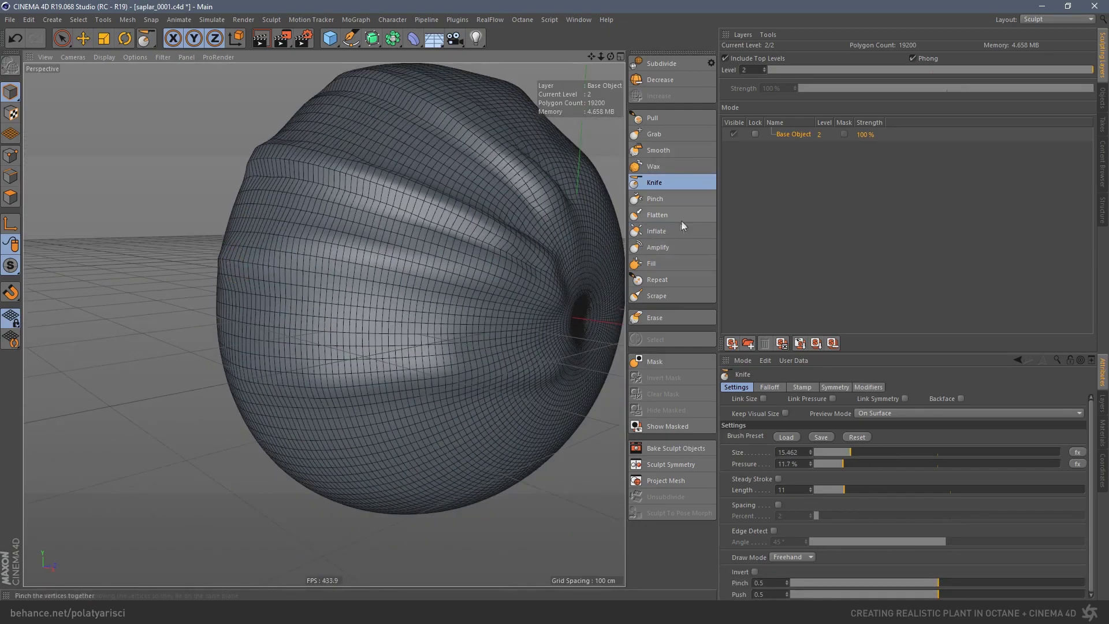
click(656, 230)
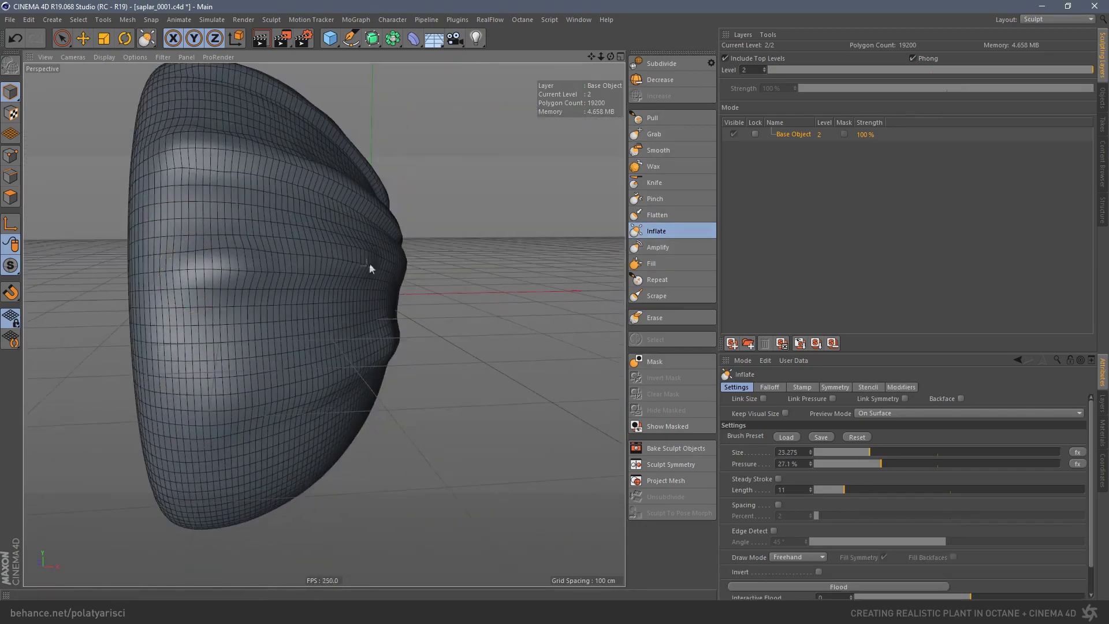
click(654, 182)
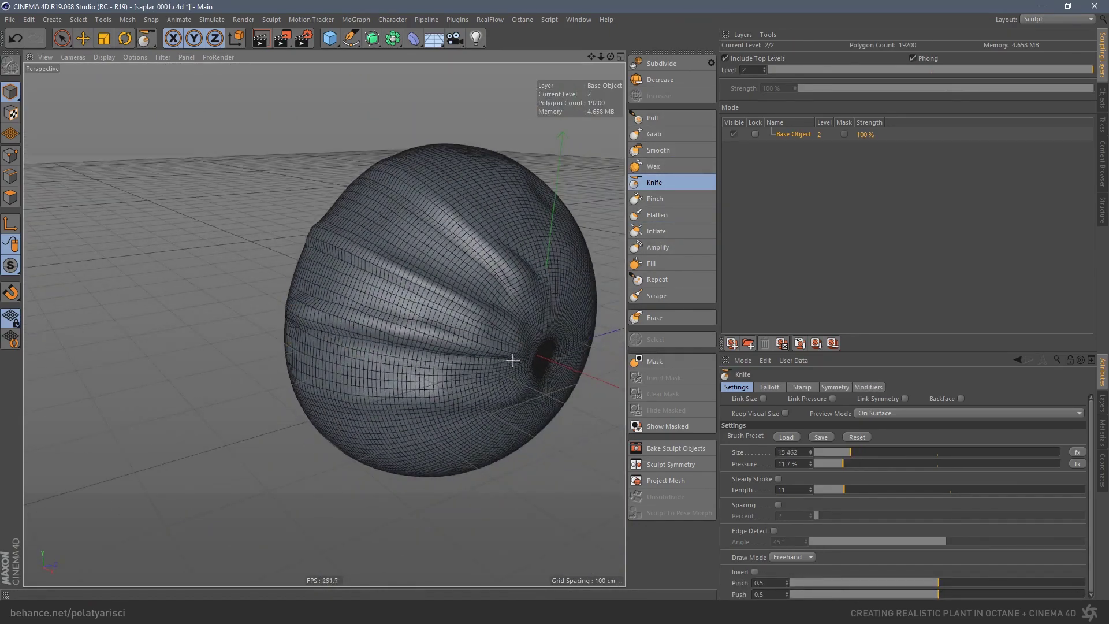
- Subdivide the bowl to sculpting level 3 and build up another ridge toward the centre hole with the Inflate and Pinch brushes
click(656, 230)
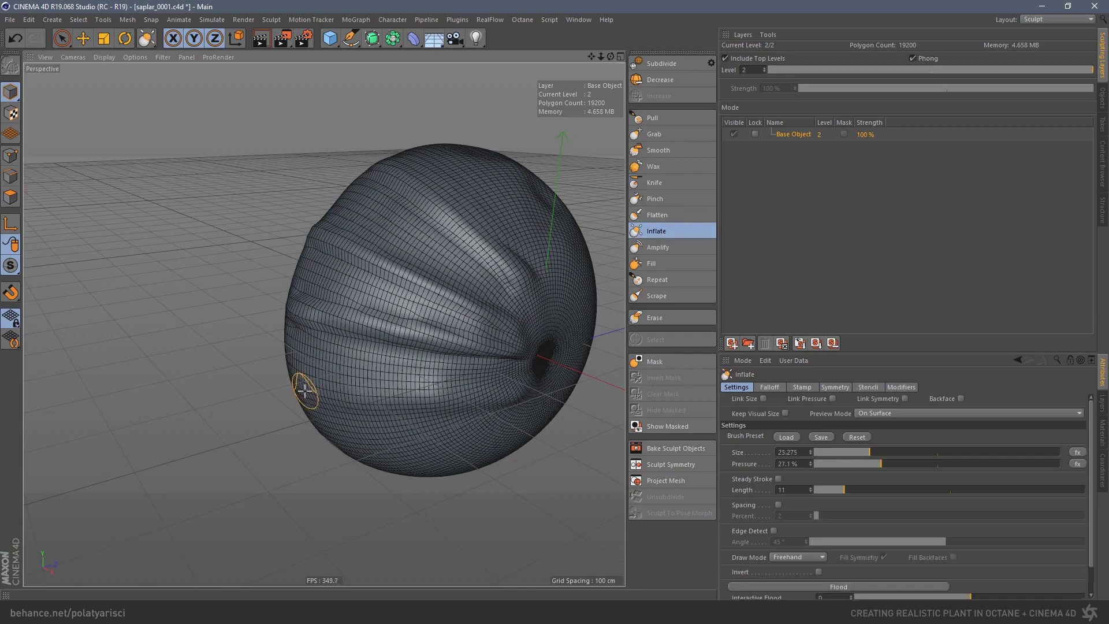
key(s)
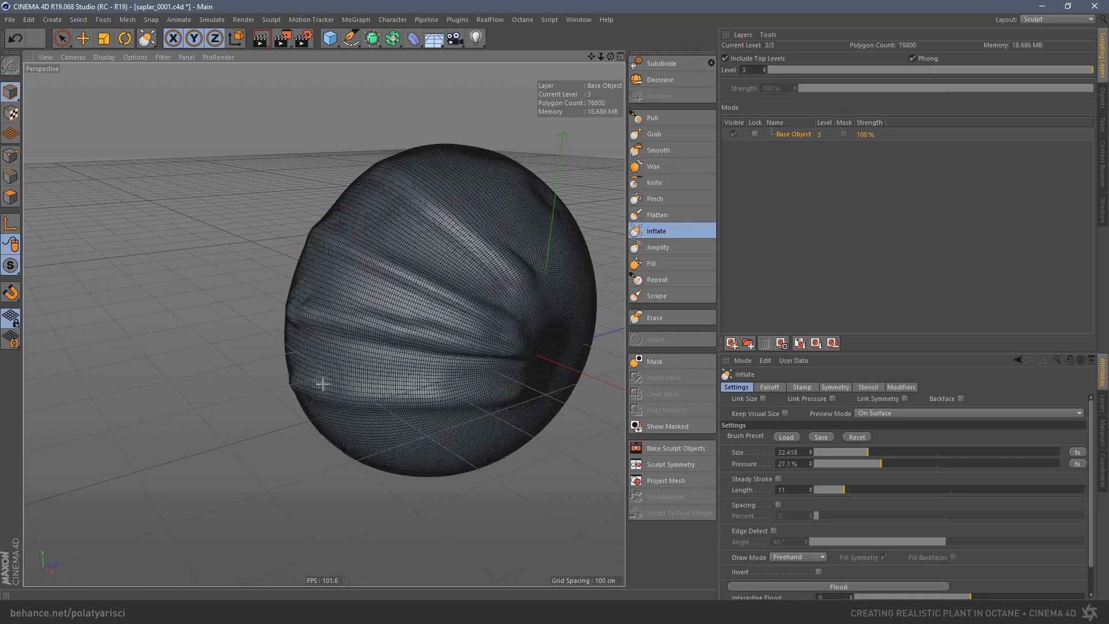
drag(464, 146, 503, 224)
middle_drag(520, 277, 497, 279)
scroll(542, 335, up, 3)
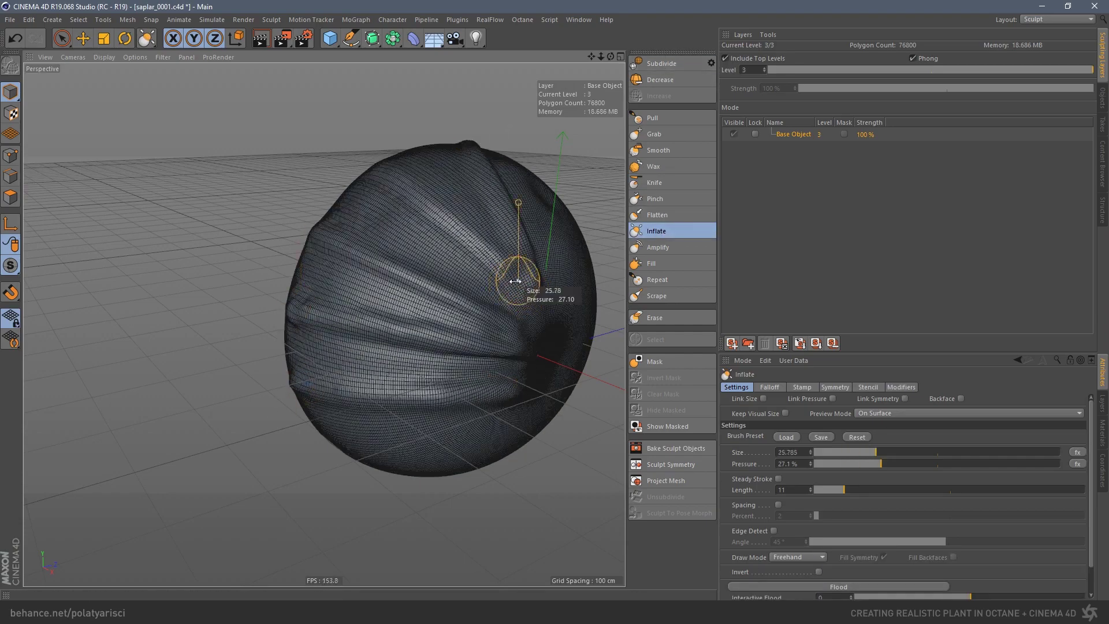
key(p)
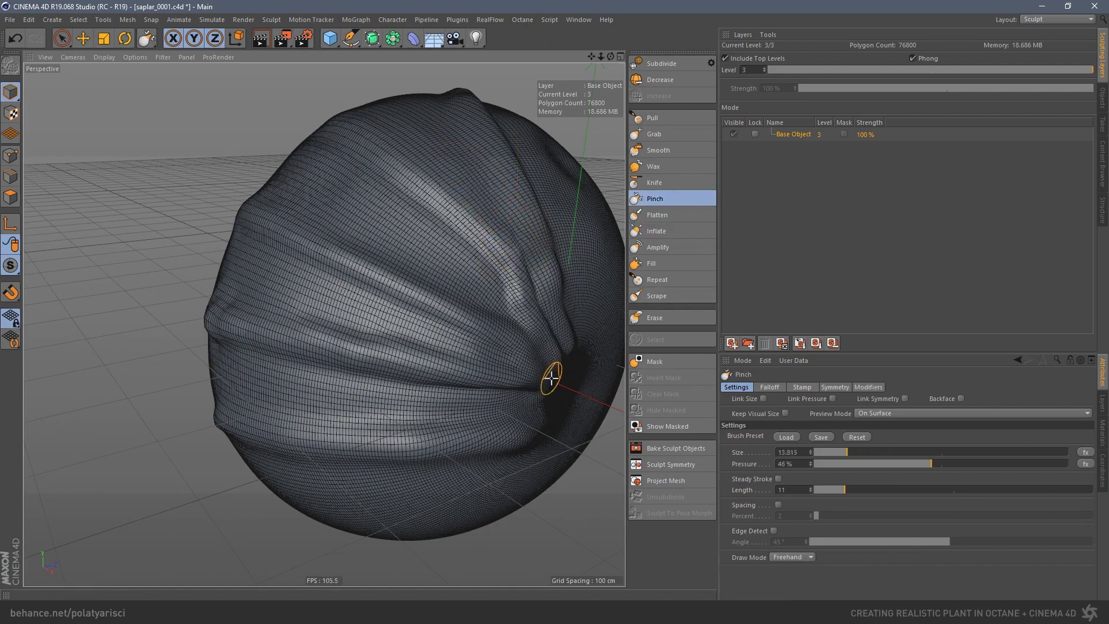
- Reshape the bowl's outline and folds with the Grab brush enlarged to a size of about 63
click(655, 134)
alt+drag(310, 372, 405, 203)
middle_drag(405, 203, 439, 204)
scroll(366, 445, down, 3)
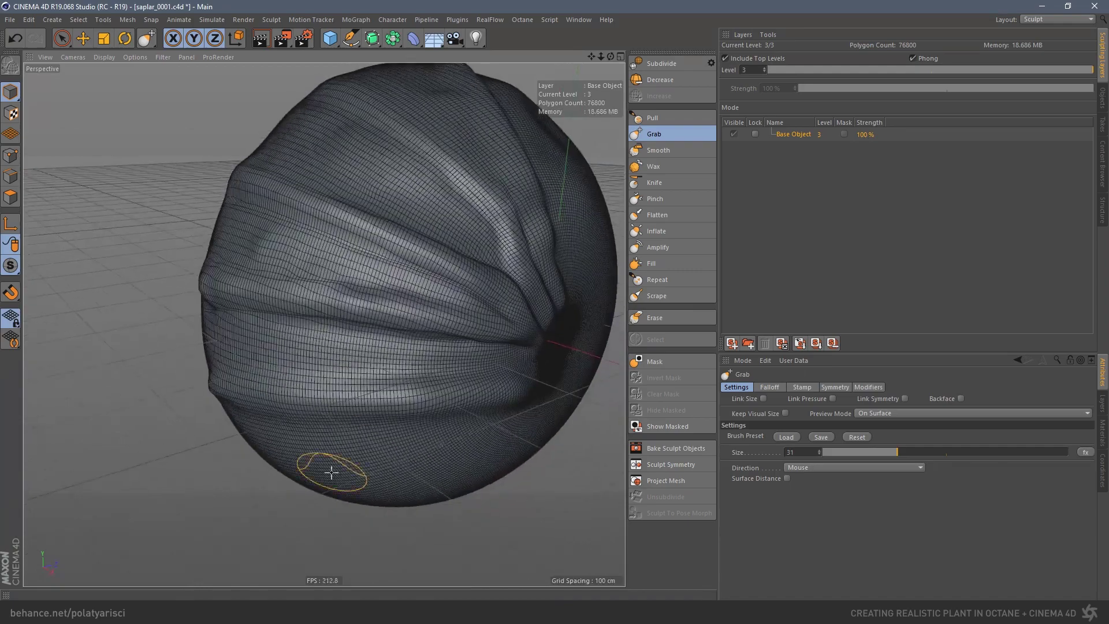
alt+drag(465, 452, 284, 252)
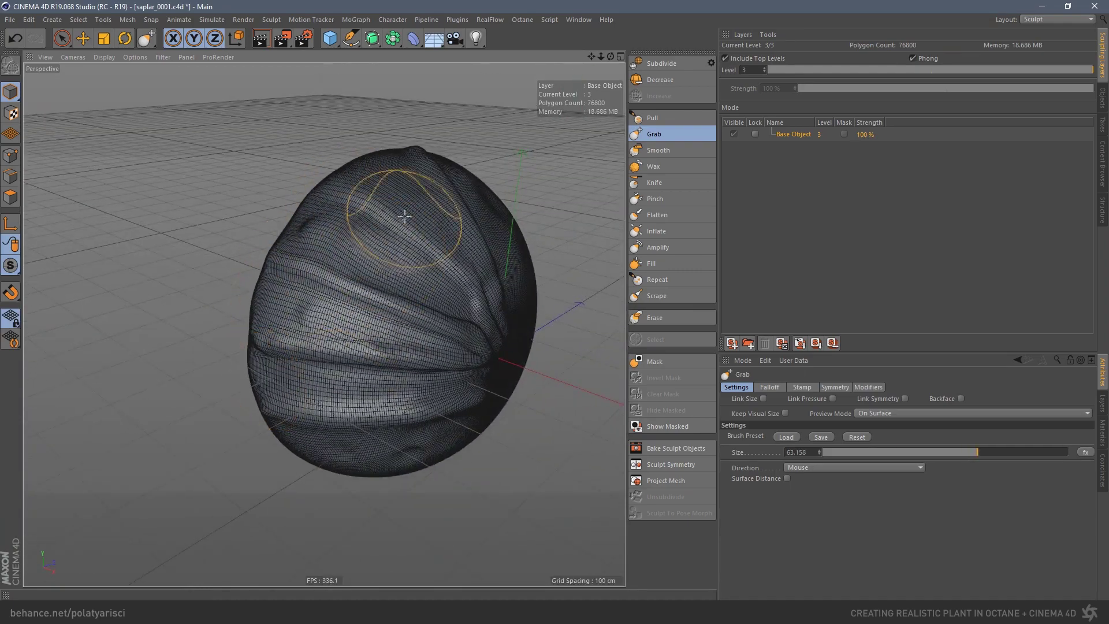
middle_drag(335, 366, 321, 367)
alt+drag(420, 327, 302, 463)
- Refine the bowl's folds with the Wax, Pinch and Inflate brushes
key(w)
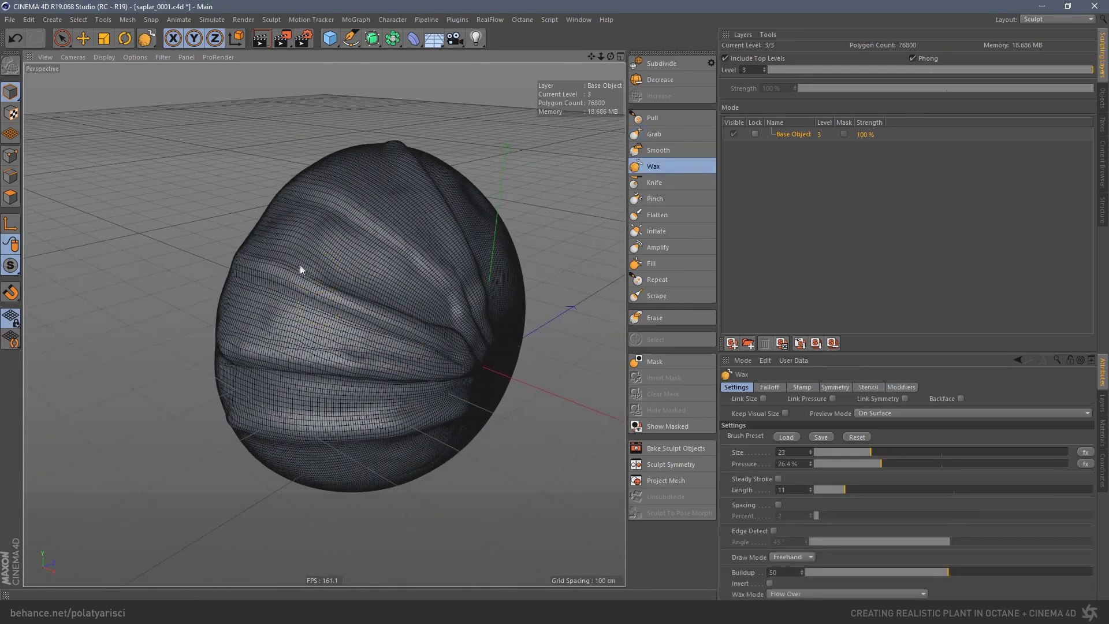
key(p)
mouse_move(354, 227)
mouse_down()
mouse_move(427, 271)
mouse_move(436, 203)
mouse_up()
mouse_move(415, 251)
alt+mouse_down()
mouse_move(334, 116)
mouse_move(392, 133)
mouse_move(298, 224)
alt+mouse_up()
key(i)
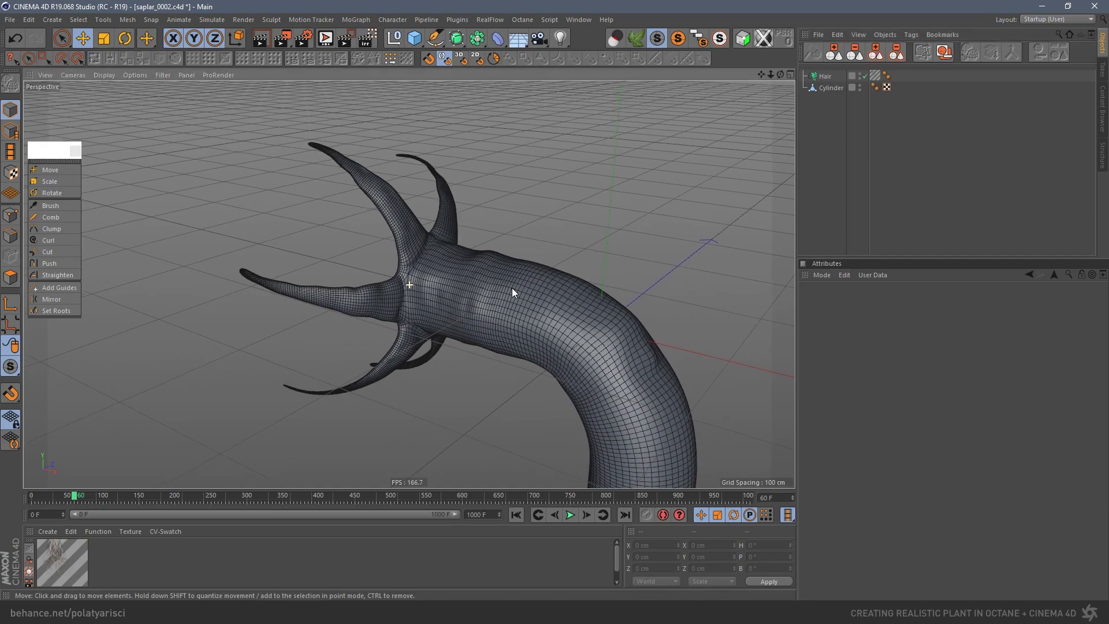
alt+drag(495, 289, 477, 292)
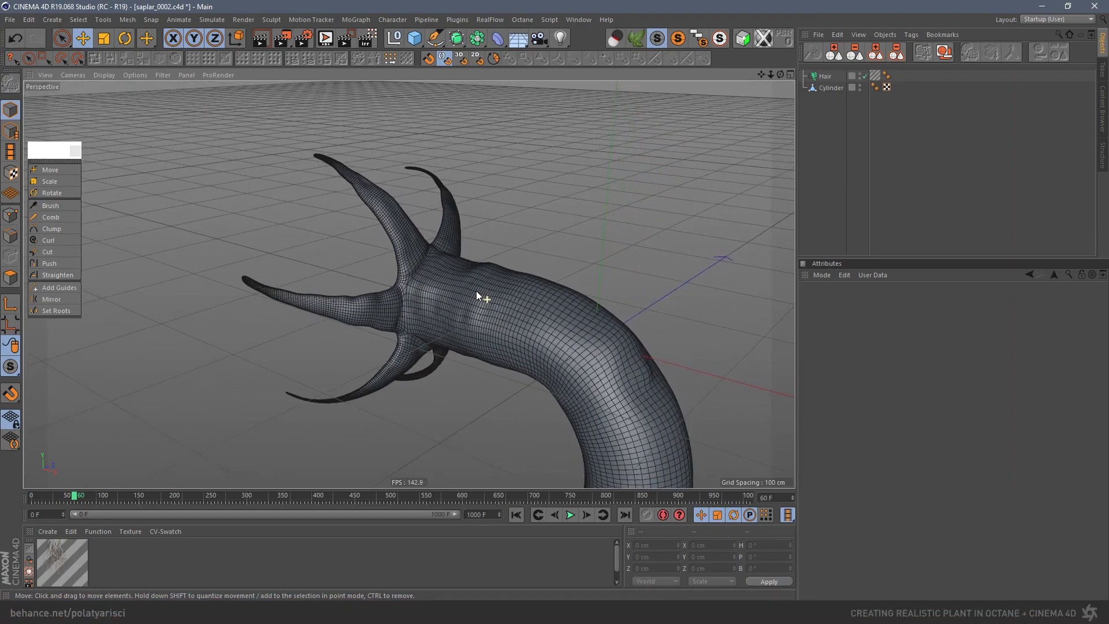
click(219, 20)
mouse_move(217, 92)
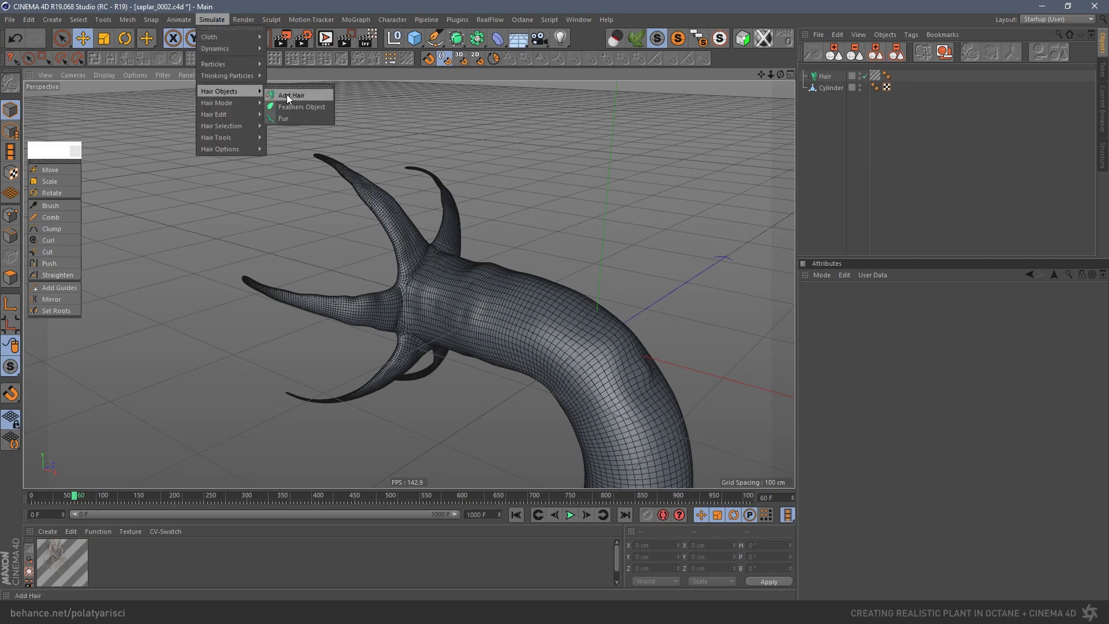
click(833, 144)
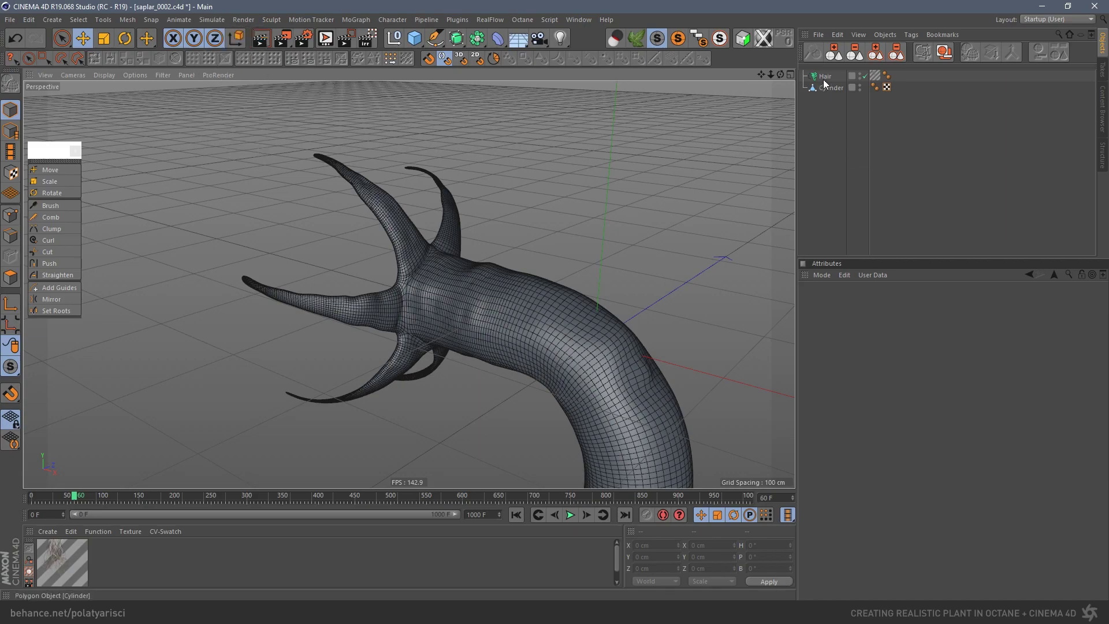
- Select the Hair object to display its guides on the spiked stem
click(825, 76)
mouse_move(471, 316)
alt+mouse_down()
mouse_move(483, 311)
mouse_move(462, 315)
alt+mouse_up()
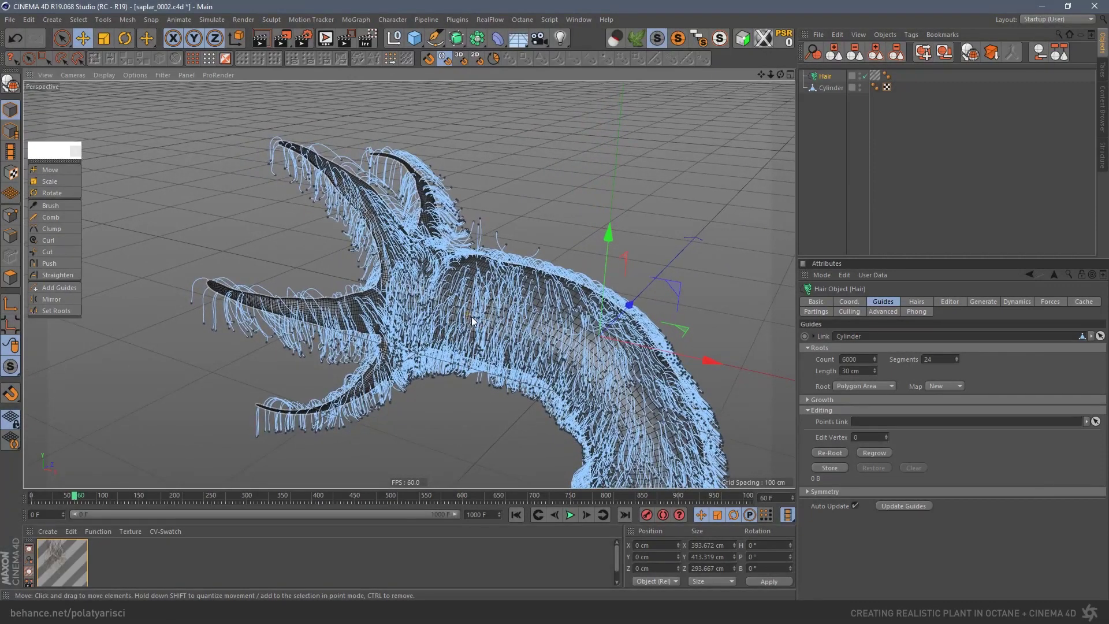
alt+drag(478, 313, 463, 313)
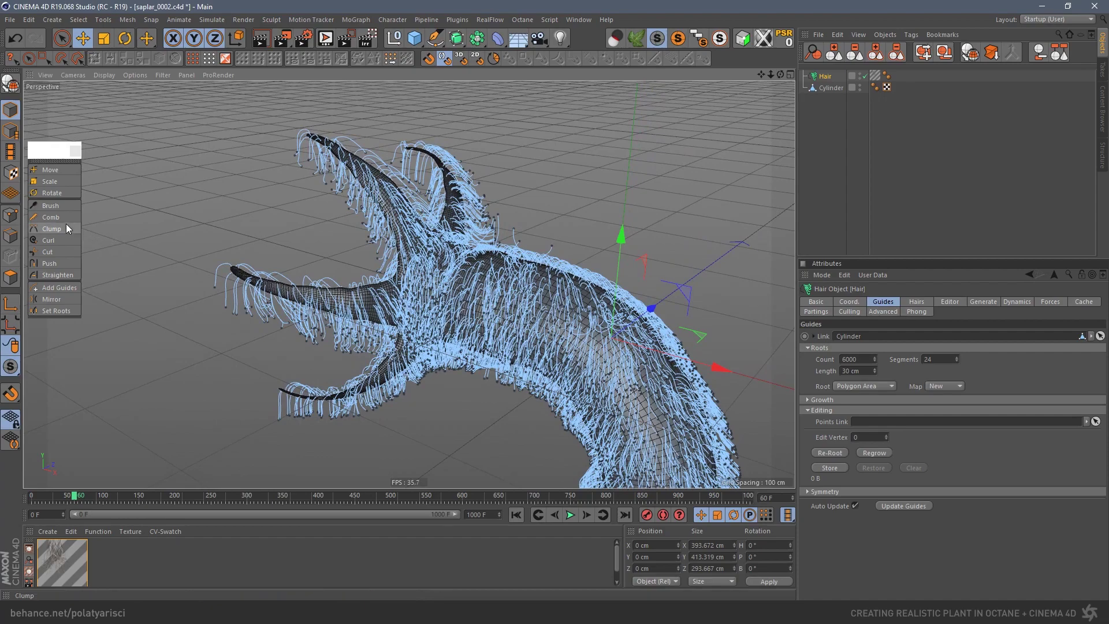
- Brush the stem's hair guides with the hair Brush tool in Repel mode at 100% strength
click(51, 206)
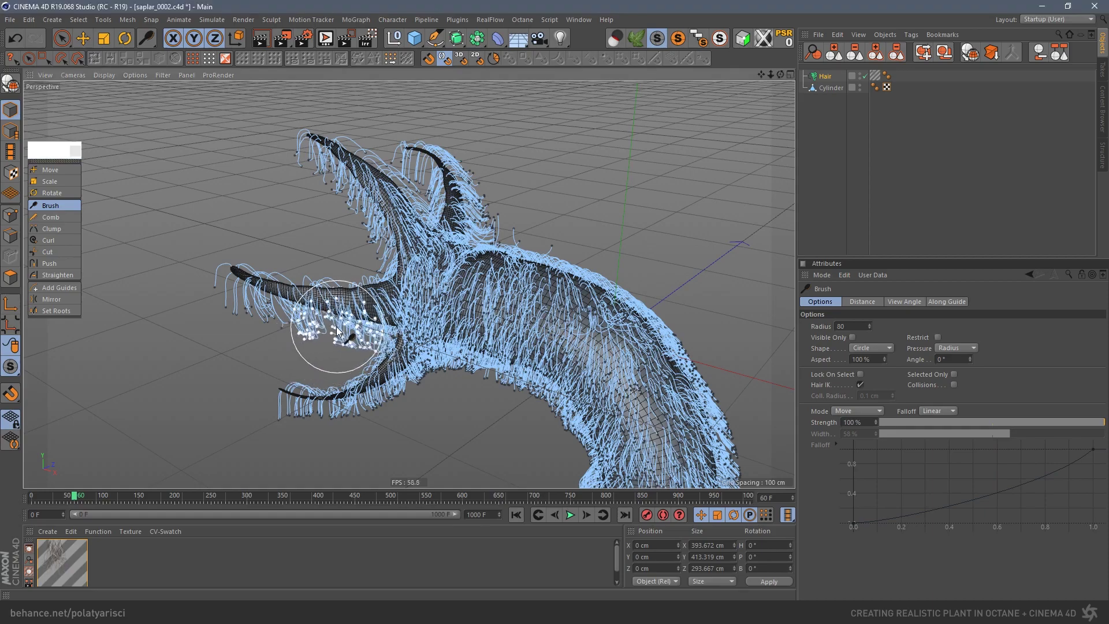
alt+drag(254, 310, 330, 174)
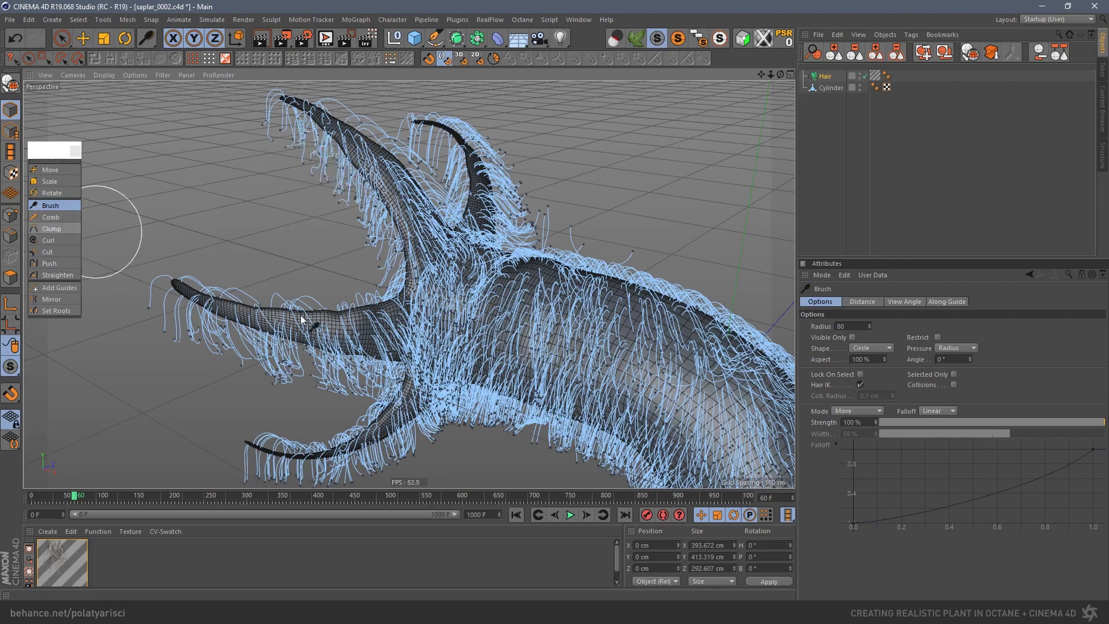
click(863, 411)
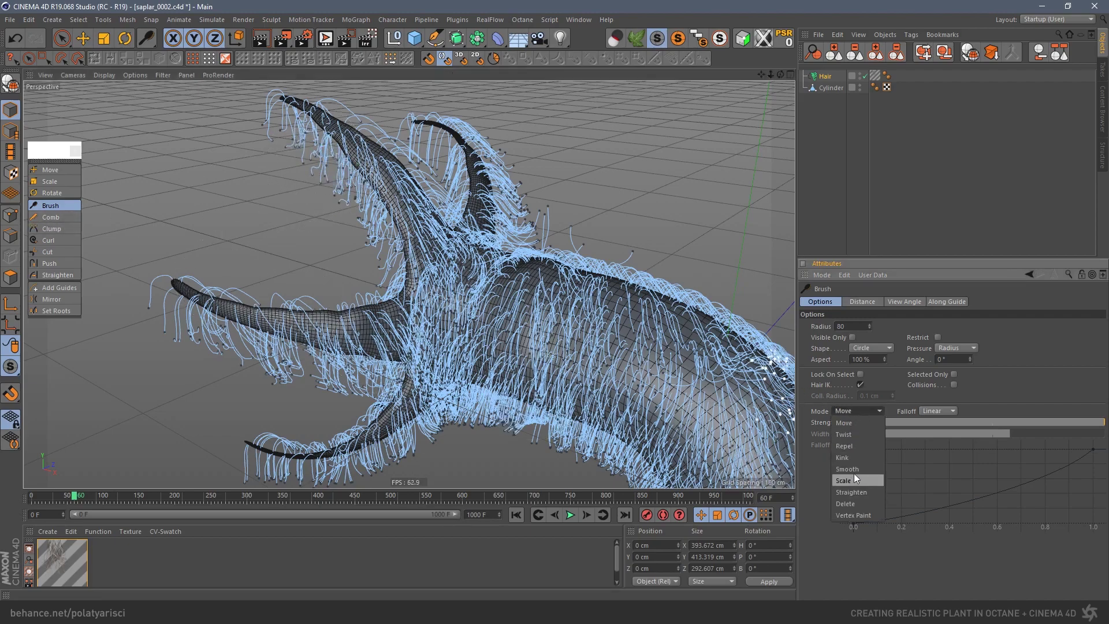
click(865, 446)
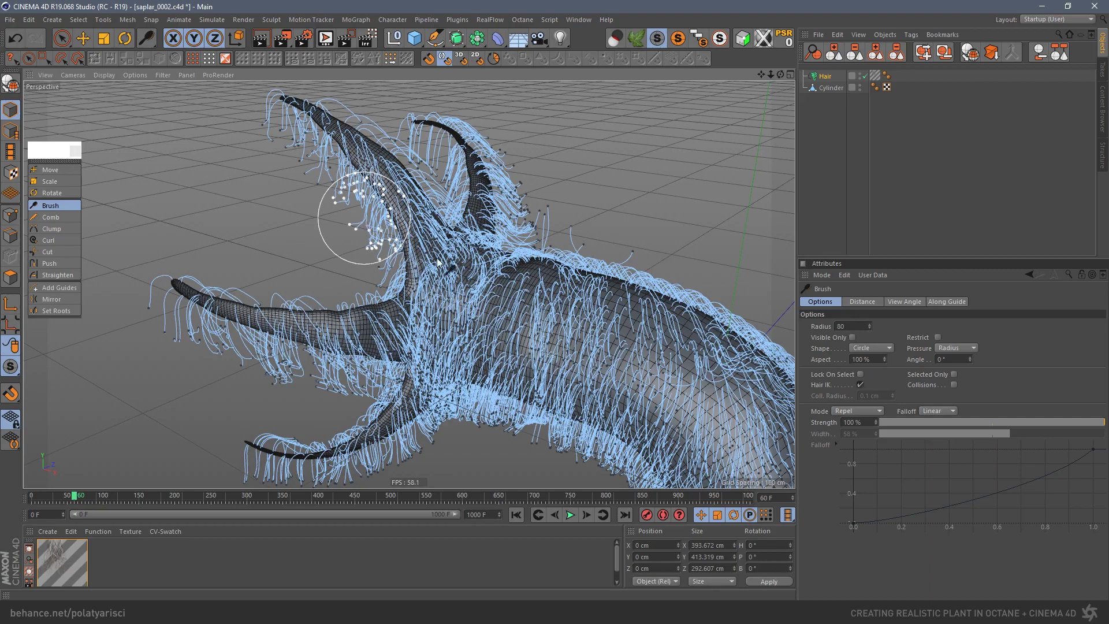
scroll(556, 307, up, 3)
mouse_move(522, 180)
mouse_down()
mouse_move(520, 342)
mouse_move(543, 335)
mouse_move(508, 347)
mouse_up()
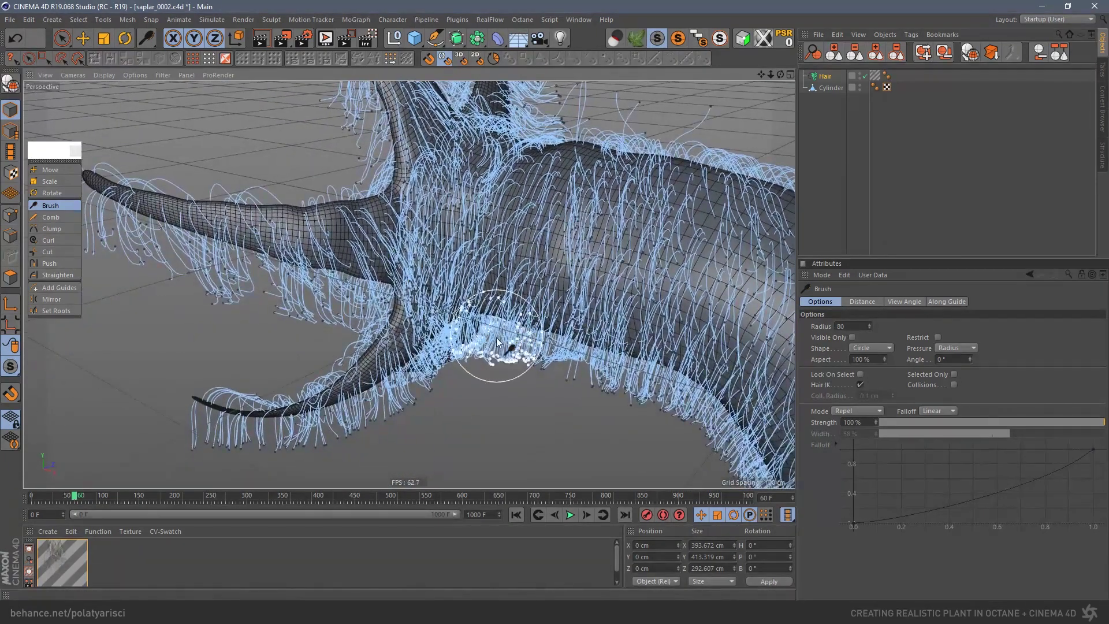
- Shift the stem's hair guides sideways with the hair Move tool
click(51, 170)
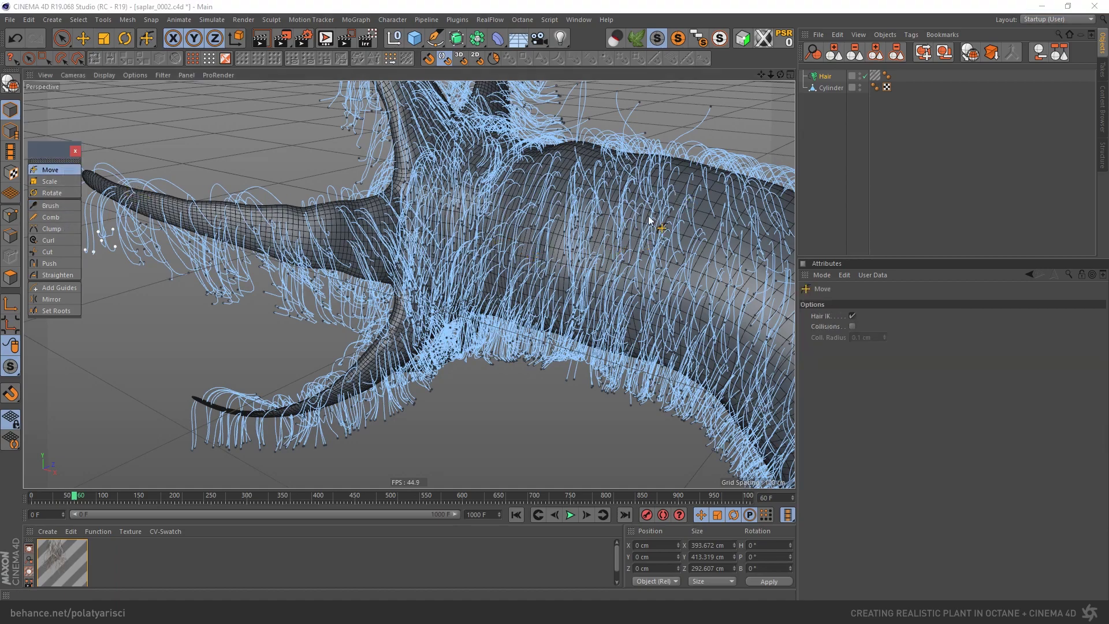
drag(115, 177, 101, 242)
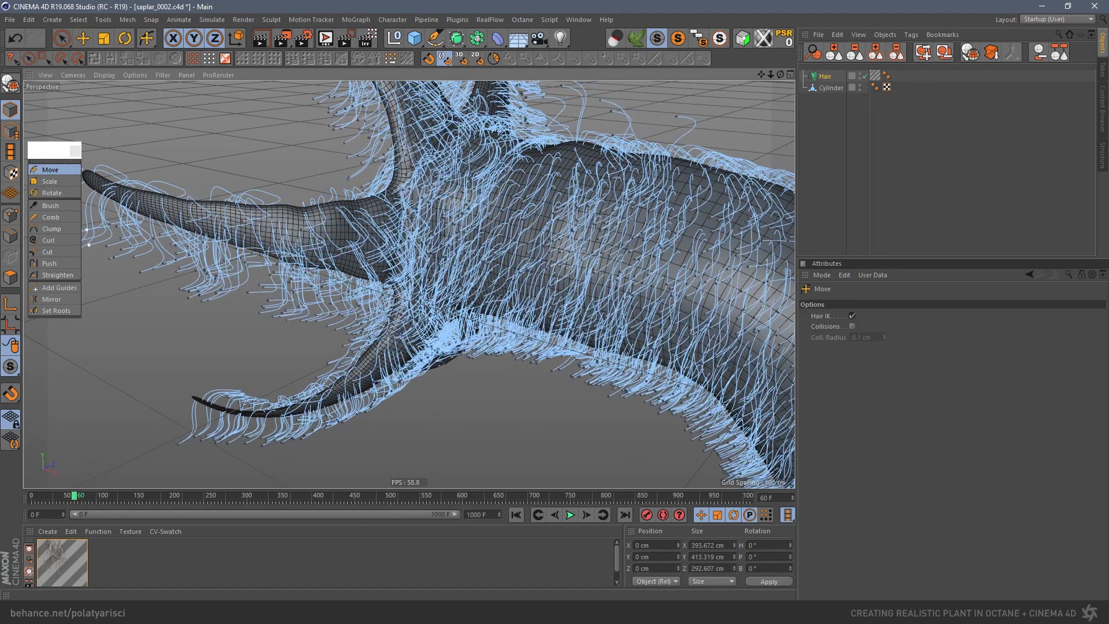
- Brush the stem's hair guides with the hair Brush tool in Kink mode at 100% strength
click(58, 206)
click(866, 410)
click(843, 457)
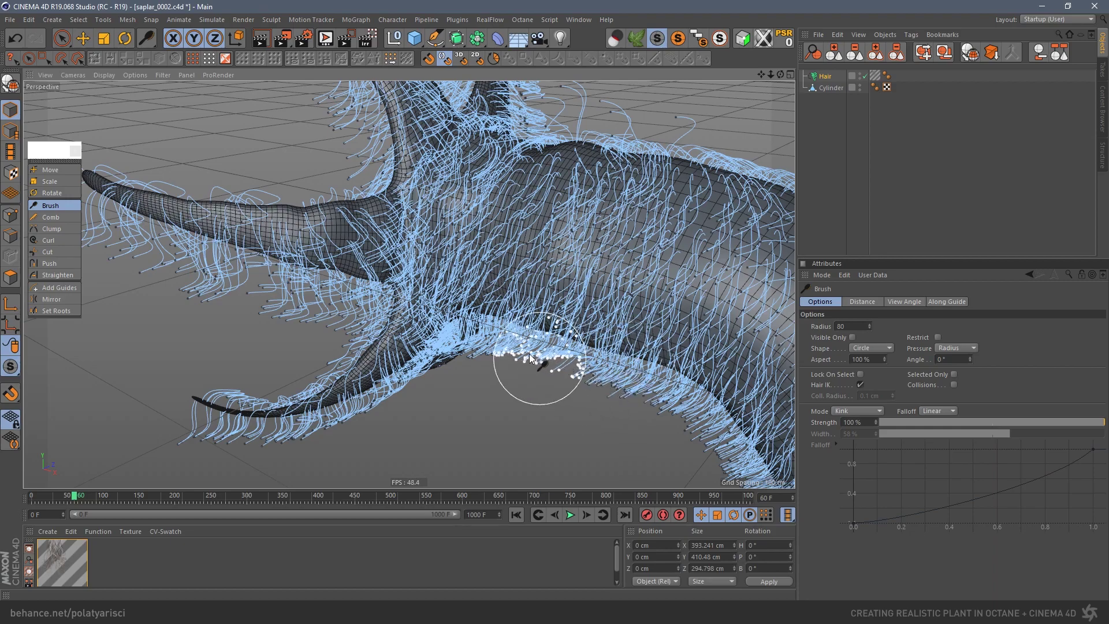
alt+drag(208, 438, 322, 442)
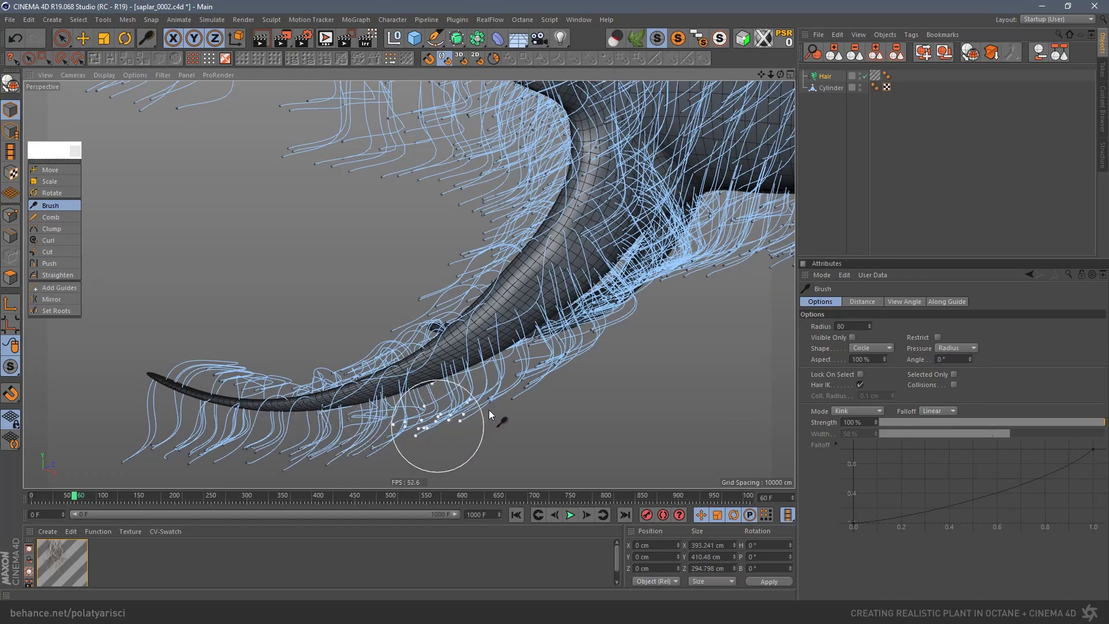
- Curl the stem's hair guides with the hair Curl tool at a 40° angle and 80% tightness
click(51, 240)
mouse_move(461, 363)
mouse_down()
mouse_move(452, 363)
mouse_move(520, 300)
mouse_move(694, 207)
mouse_up()
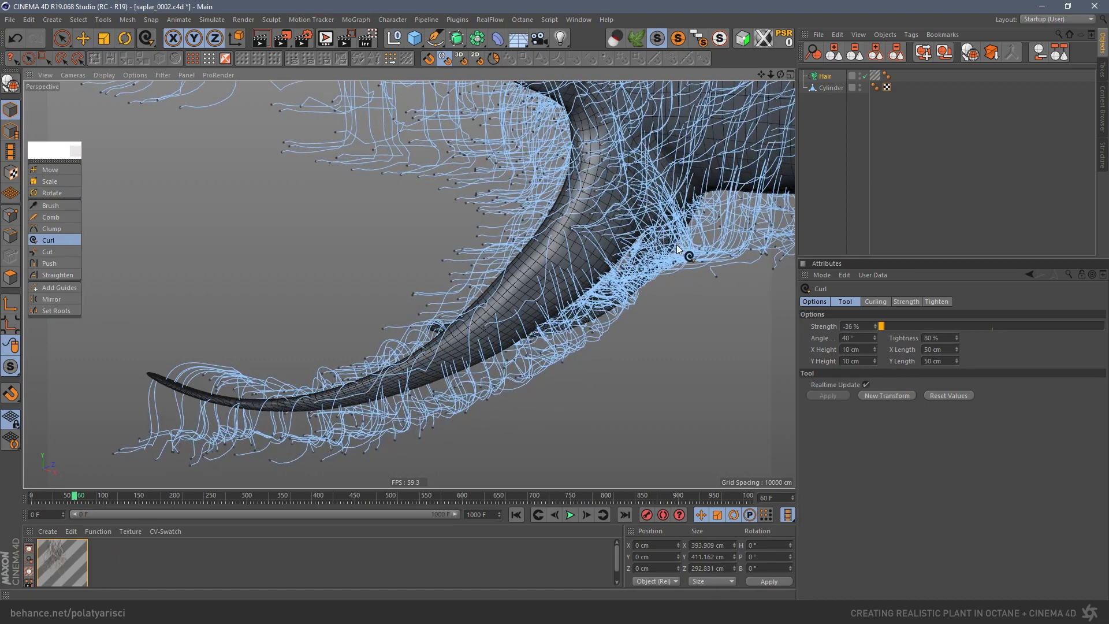
scroll(679, 250, down, 5)
mouse_move(680, 249)
alt+mouse_down()
mouse_move(595, 260)
mouse_move(703, 290)
mouse_move(625, 387)
mouse_move(498, 283)
alt+mouse_up()
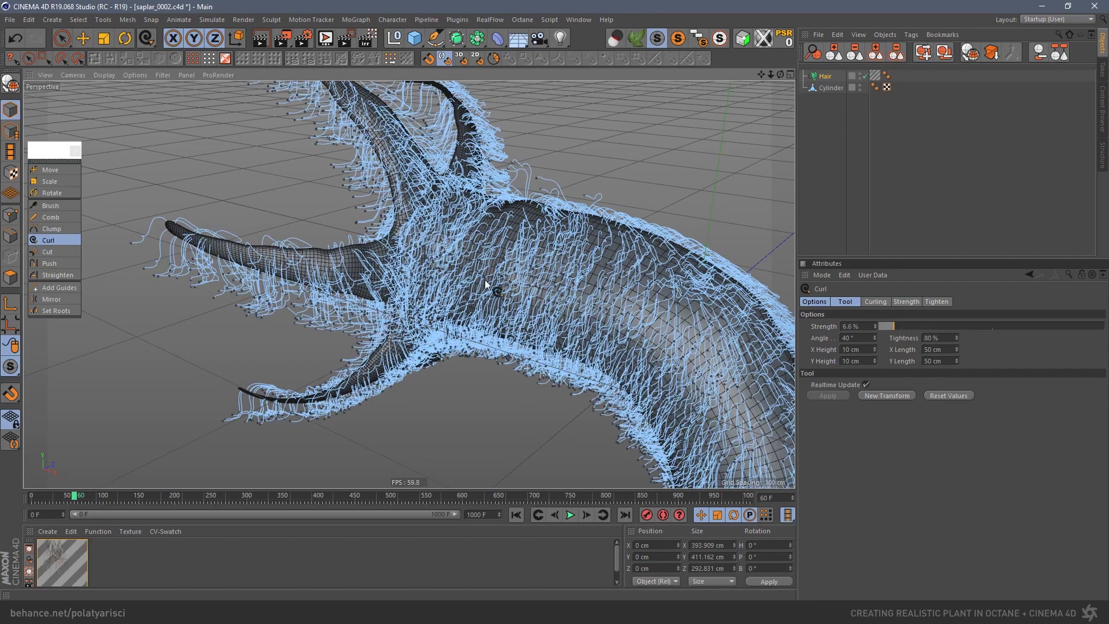
- Return to the hair Brush tool and choose a different brush mode for the guides
click(55, 207)
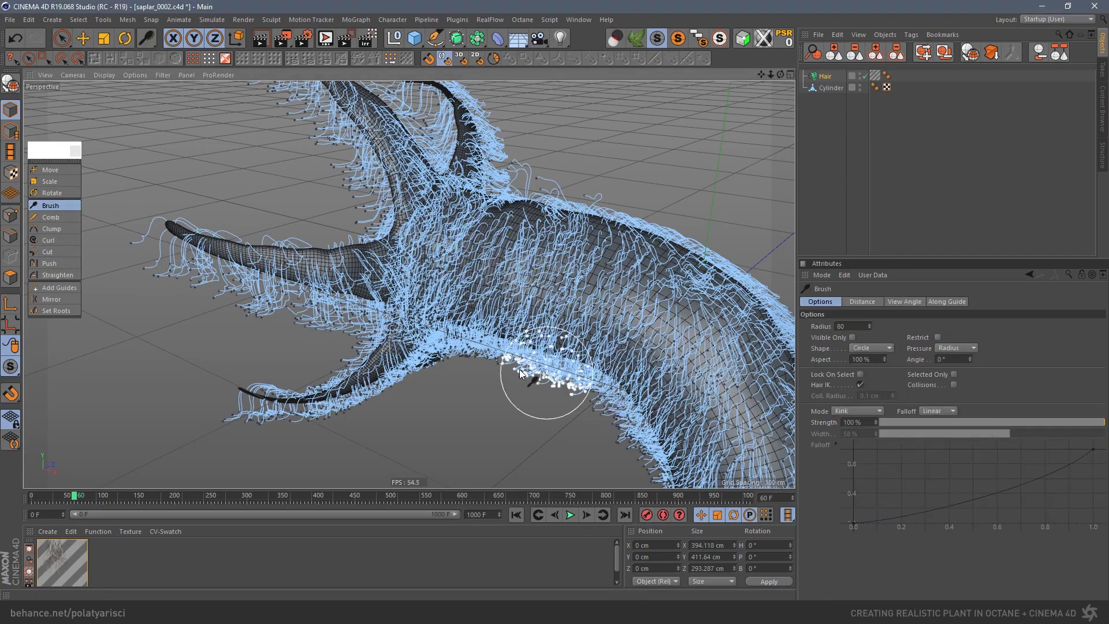
click(863, 411)
click(854, 446)
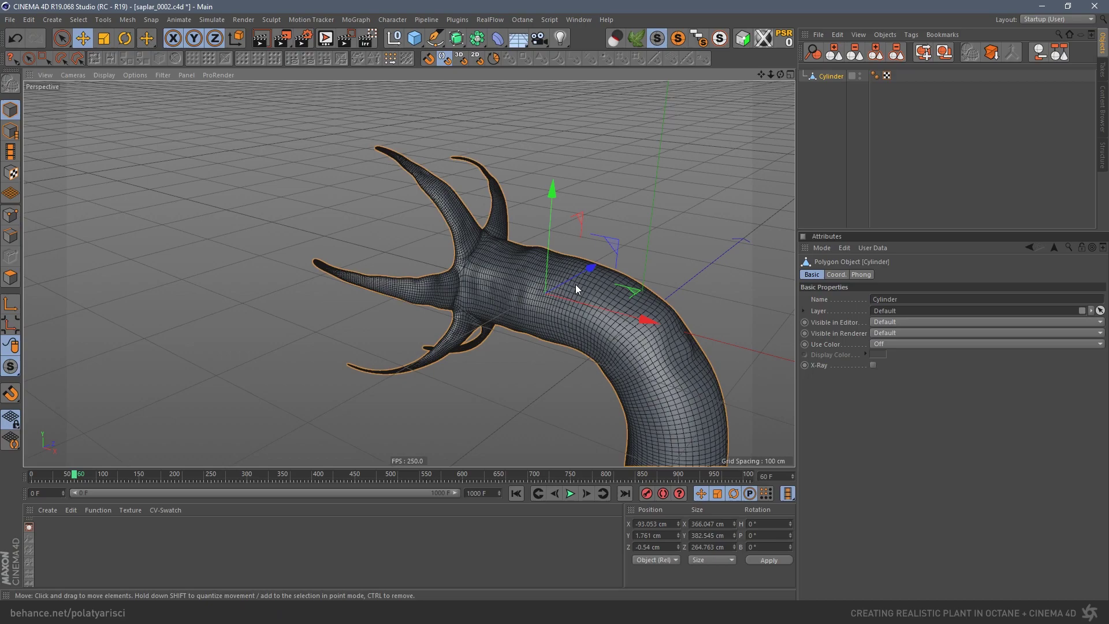
- Switch to the browser and review the key features and supported renderers on the Ornatrix for Cinema 4D page
key(alt+Tab)
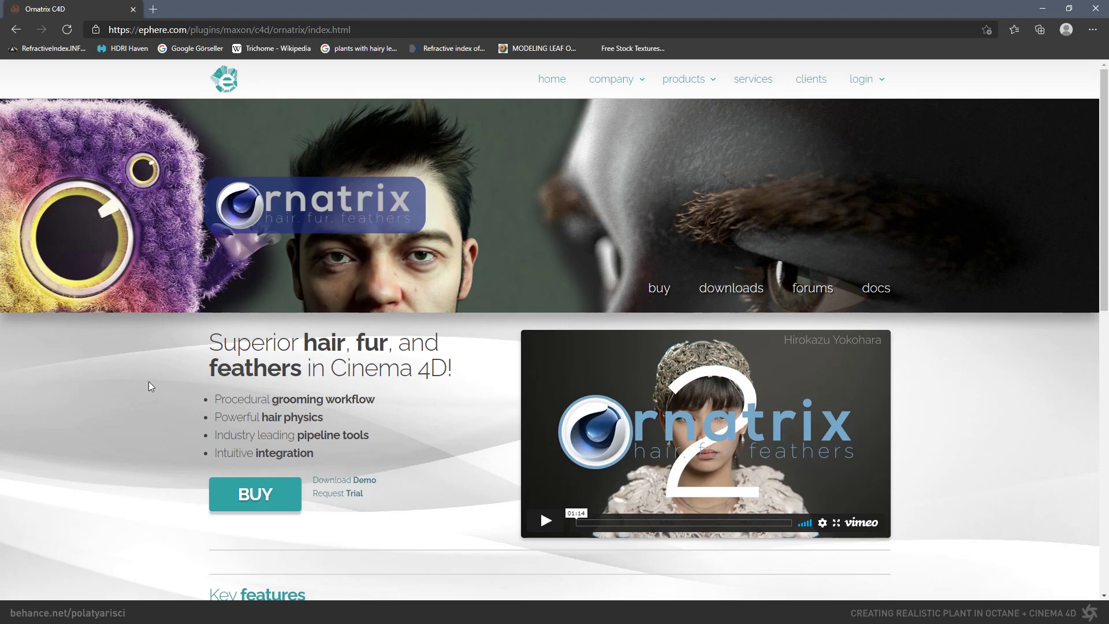
scroll(148, 382, down, 5)
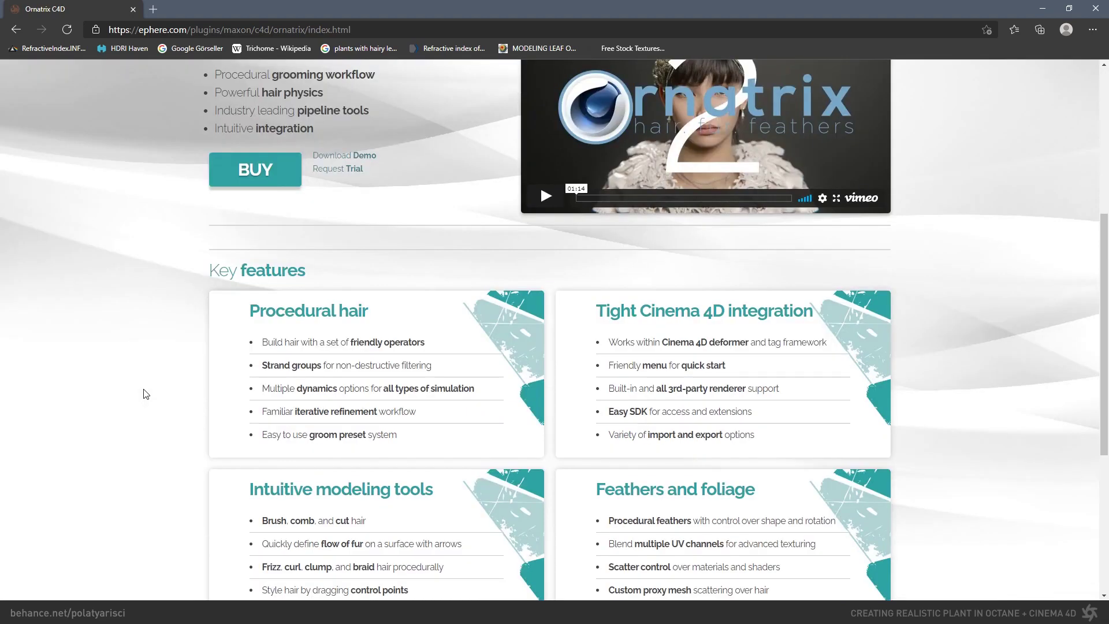
scroll(149, 346, down, 3)
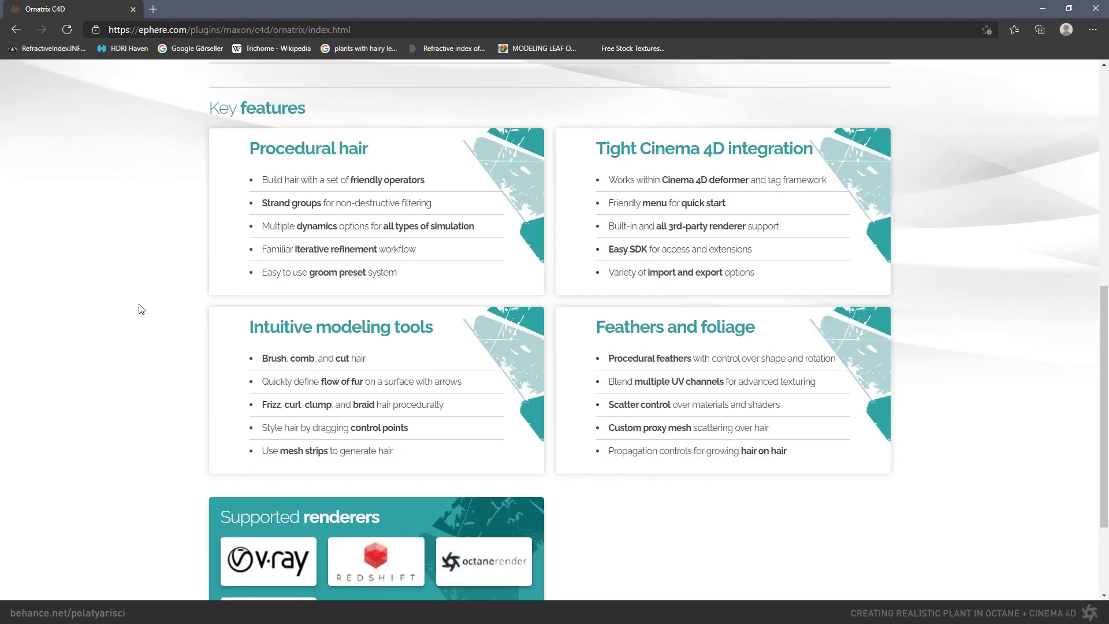
scroll(137, 341, down, 2)
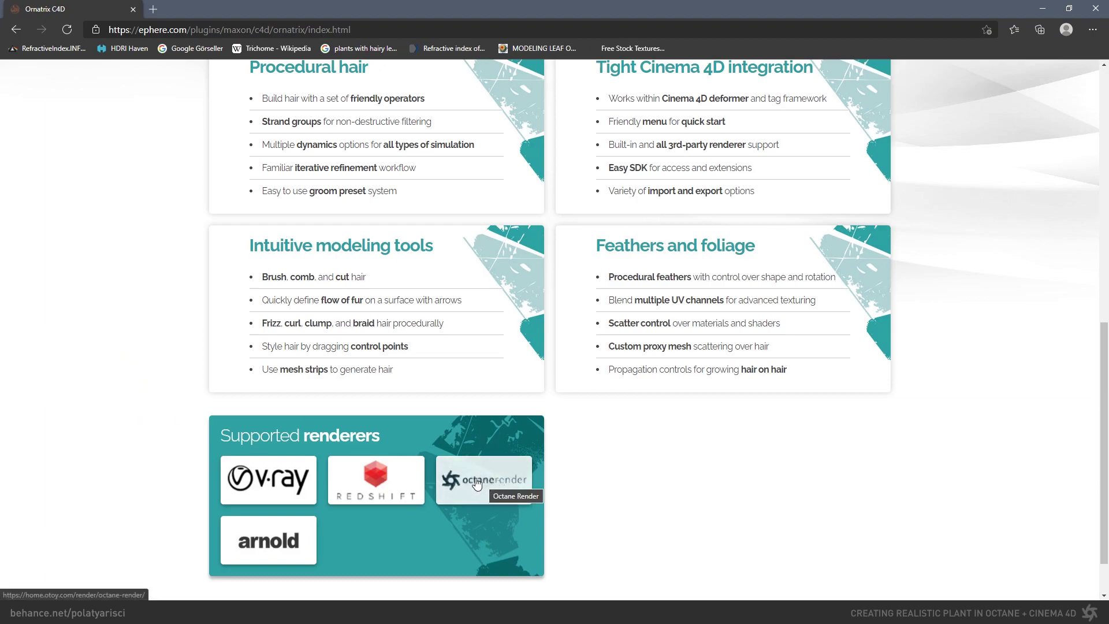
scroll(128, 386, up, 10)
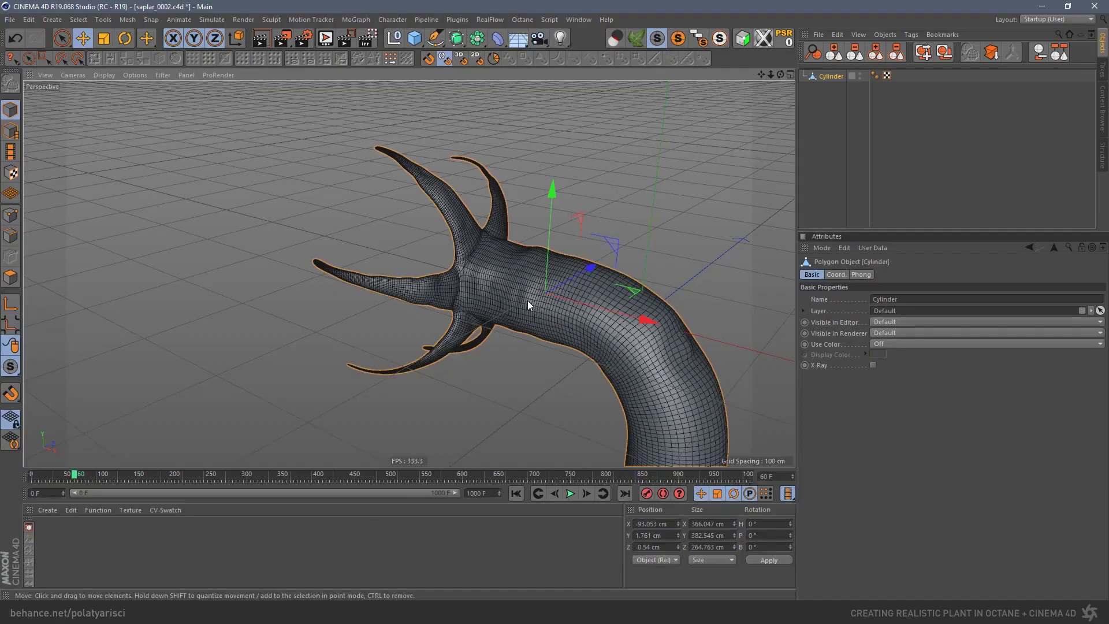
- Back in Cinema 4D, start Ivy Grower on the Cylinder stem with its seed point on the stem's lower bend
mouse_move(528, 300)
alt+mouse_down()
mouse_move(550, 309)
mouse_move(534, 307)
alt+mouse_up()
click(456, 20)
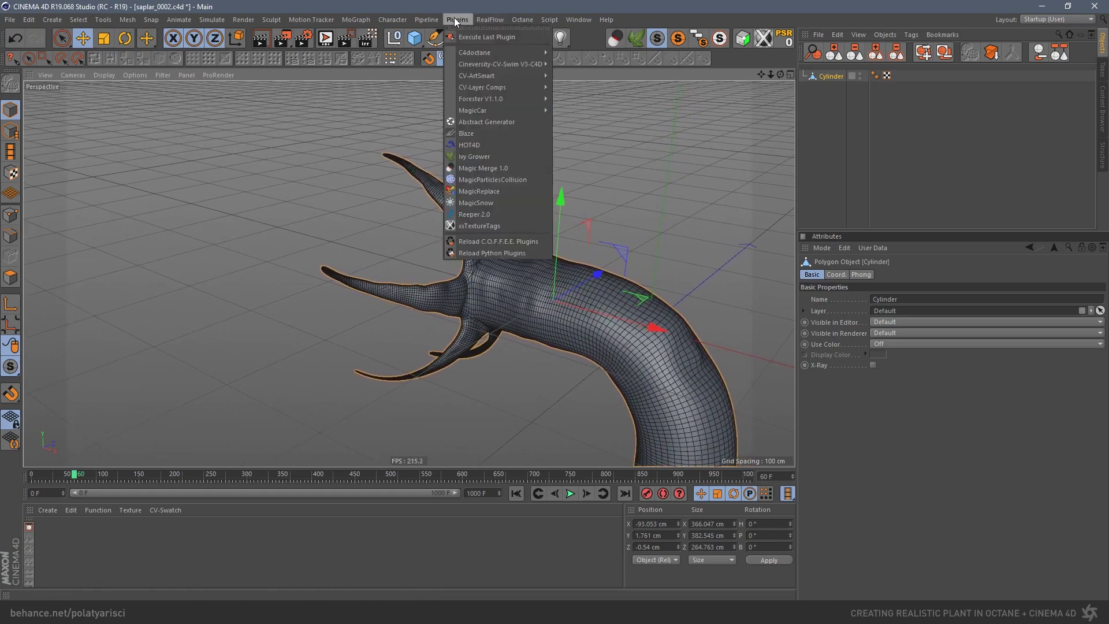
click(502, 156)
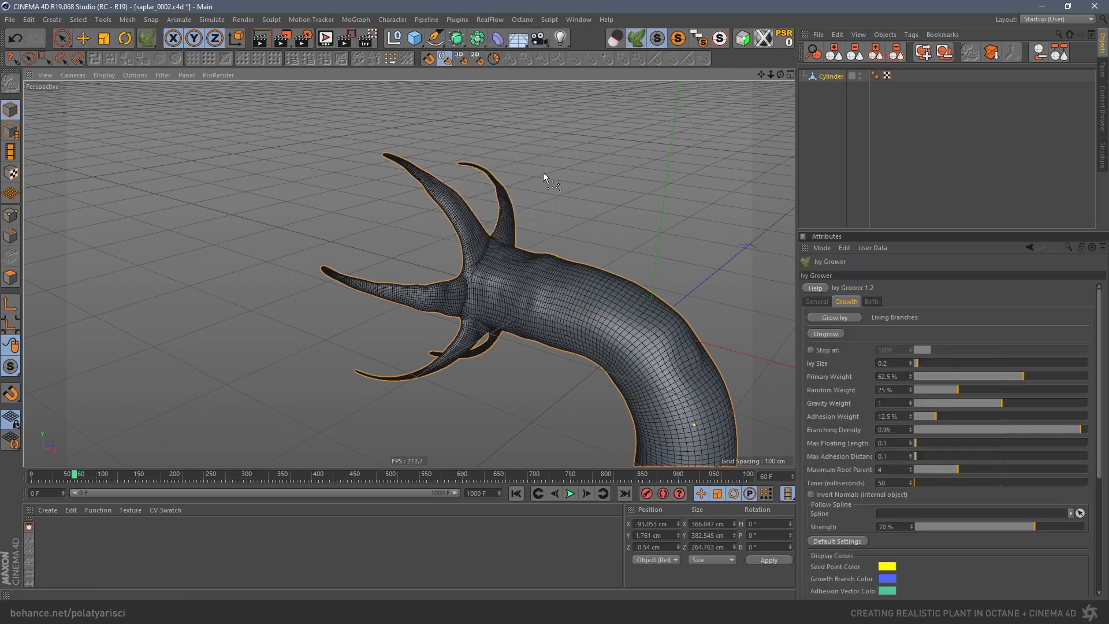
alt+drag(612, 327, 603, 317)
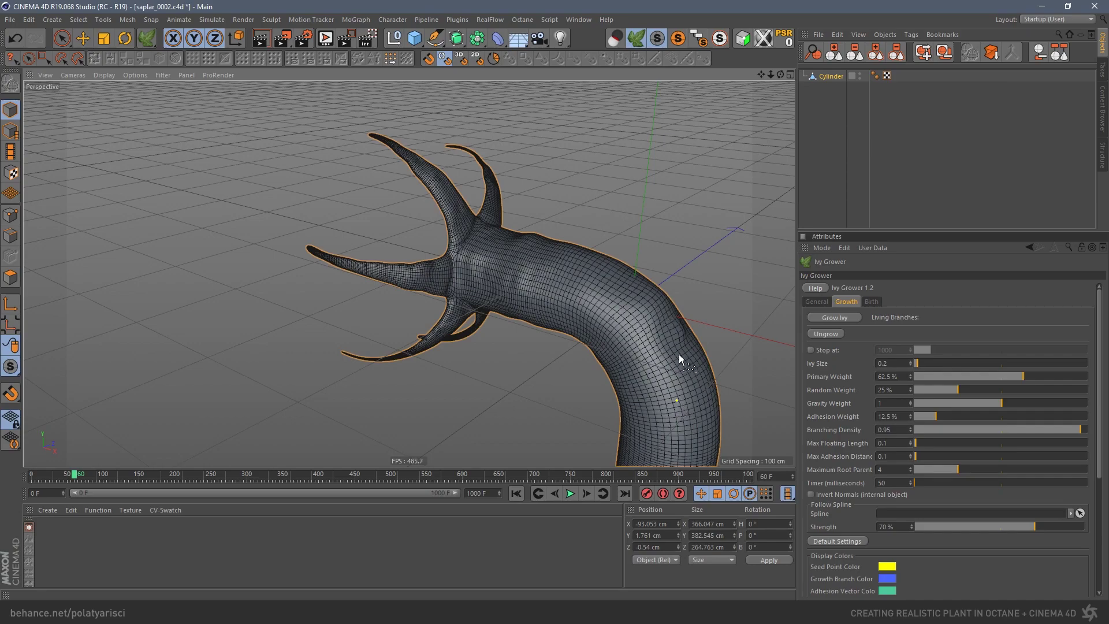
alt+drag(642, 328, 611, 324)
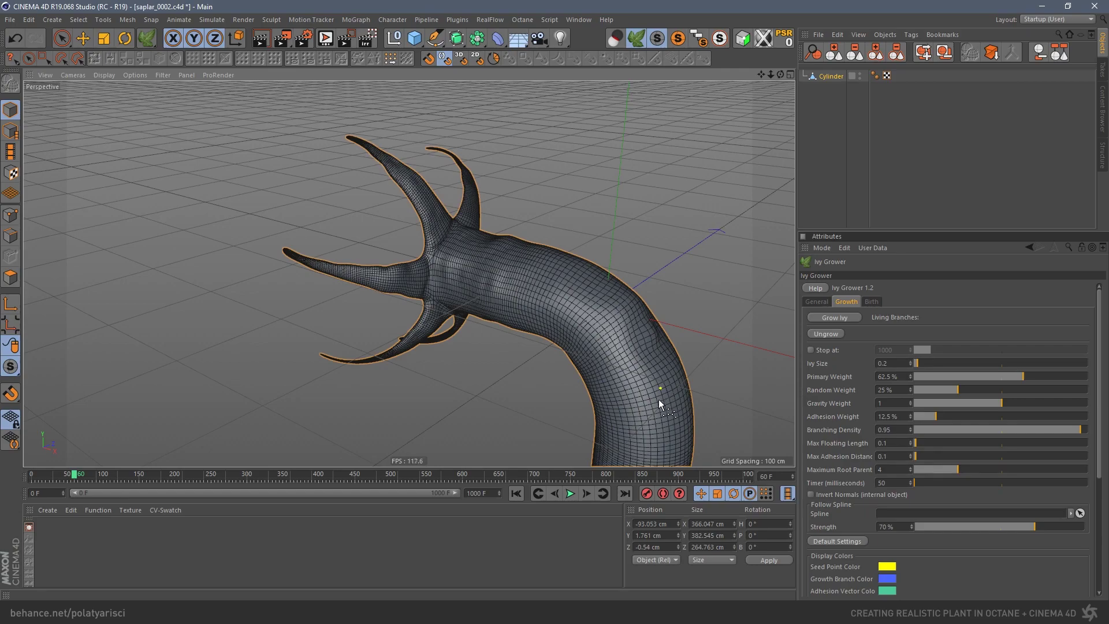
mouse_move(638, 391)
alt+mouse_down()
mouse_move(622, 389)
mouse_move(635, 389)
alt+mouse_up()
- Grow ivy branches from the seed point over the stem's upper side and stop the growth short of the spike tips
click(837, 321)
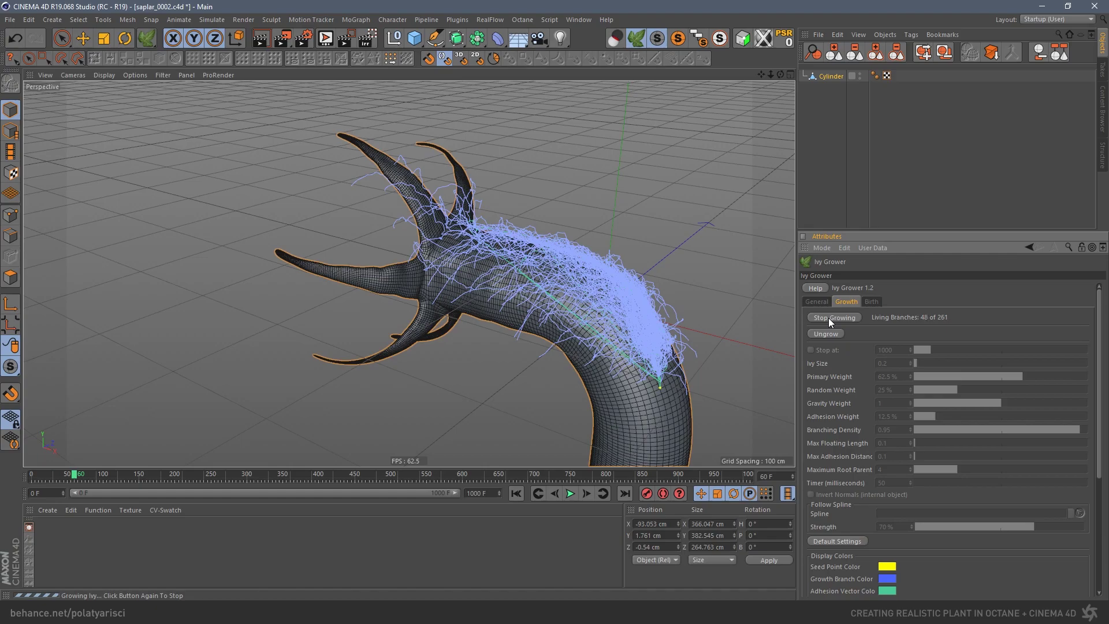
click(828, 318)
alt+drag(547, 272, 504, 316)
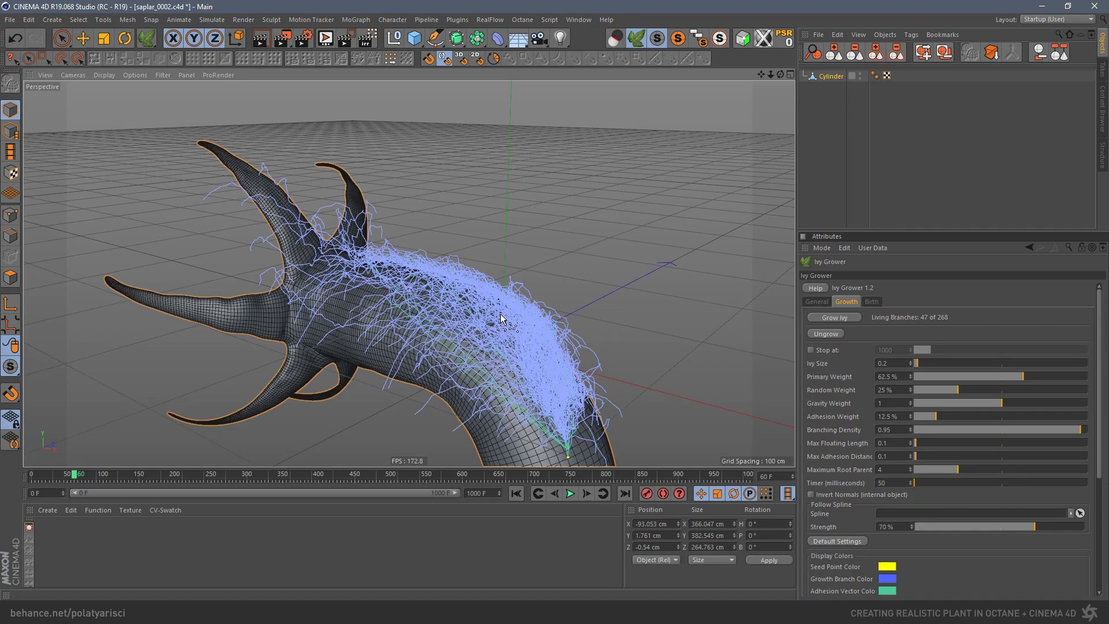
- Give birth to the ivy as a branch spline and select the Spline inside the ivy null
click(871, 302)
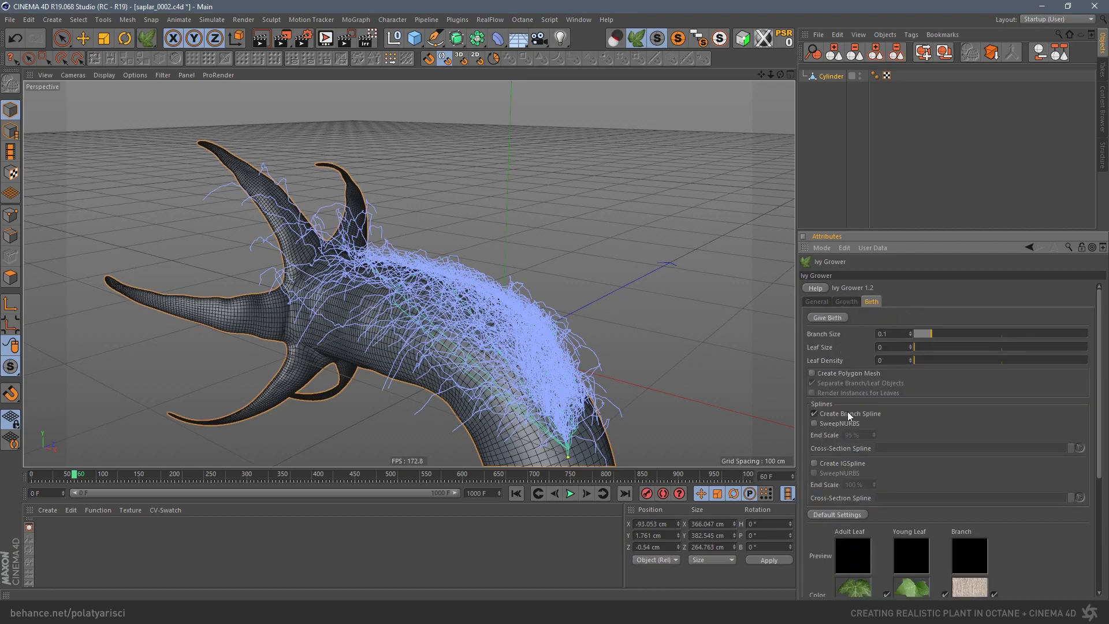
click(831, 318)
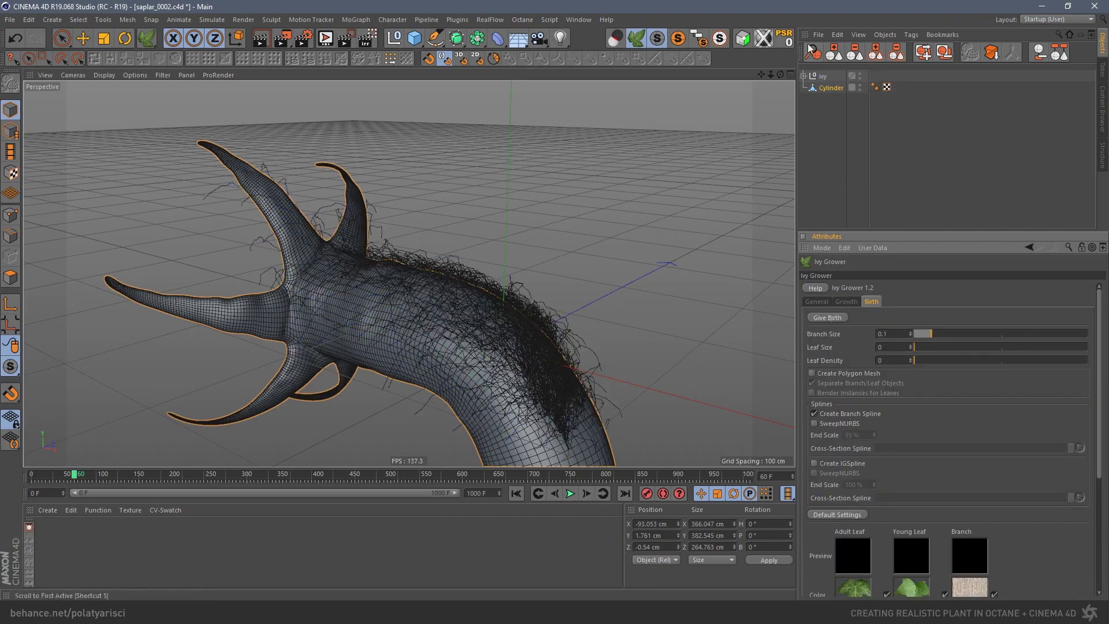
click(809, 76)
click(809, 74)
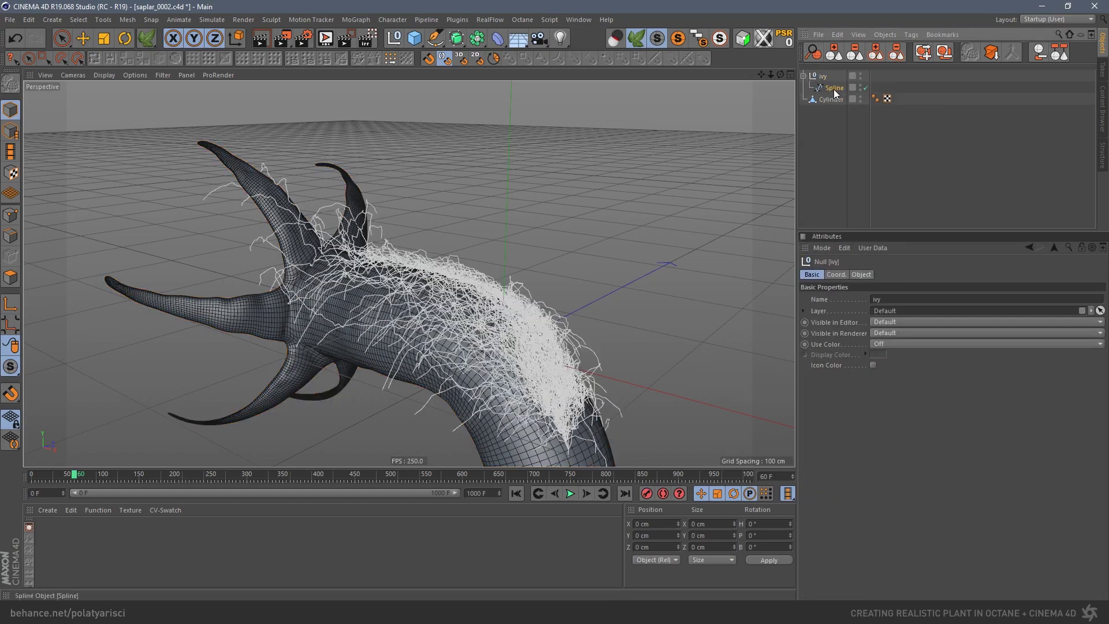
click(834, 87)
click(806, 75)
click(834, 89)
alt+drag(585, 280, 345, 331)
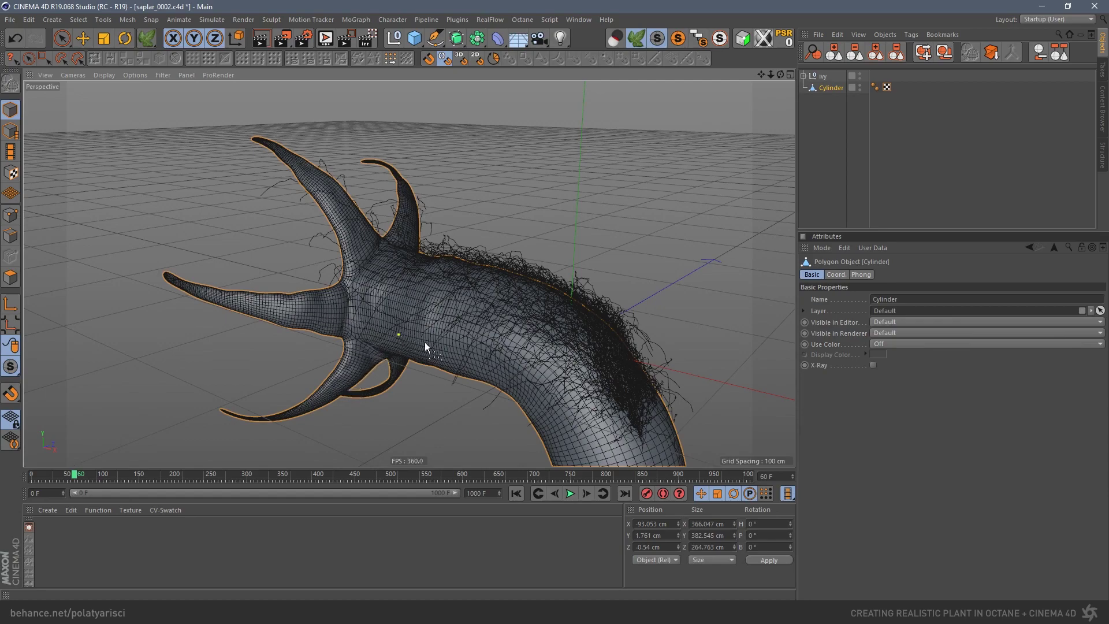
click(637, 42)
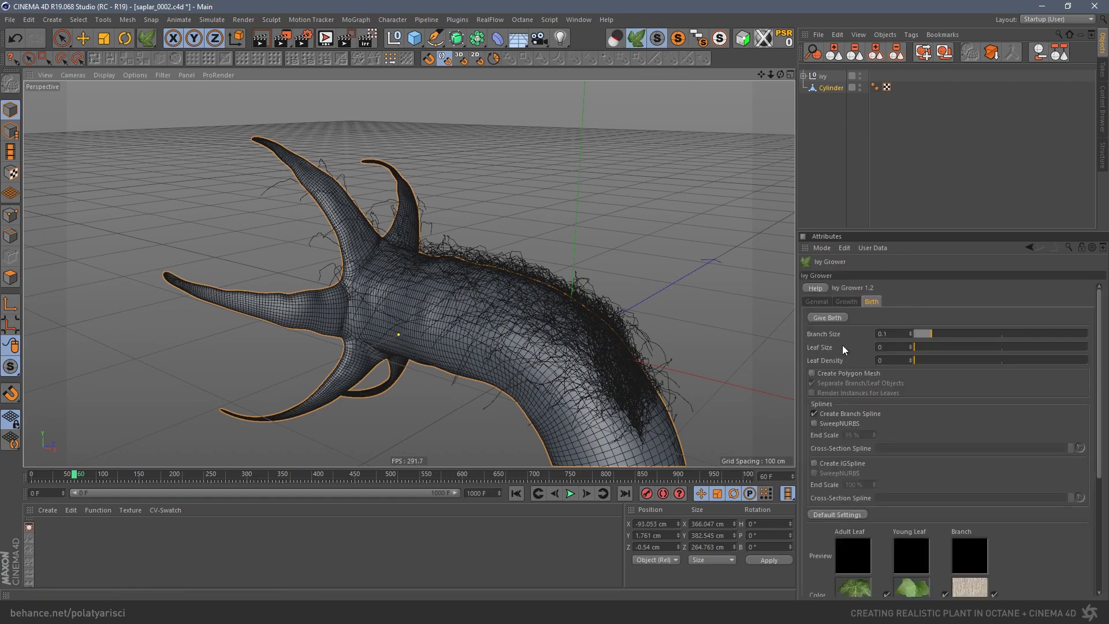
click(845, 301)
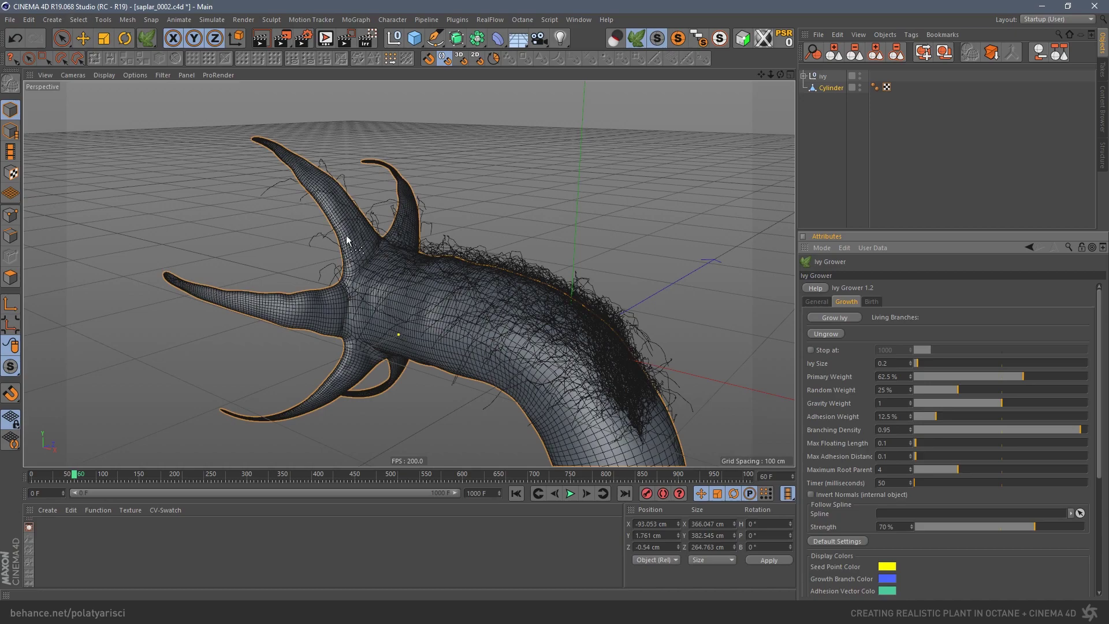
key(e)
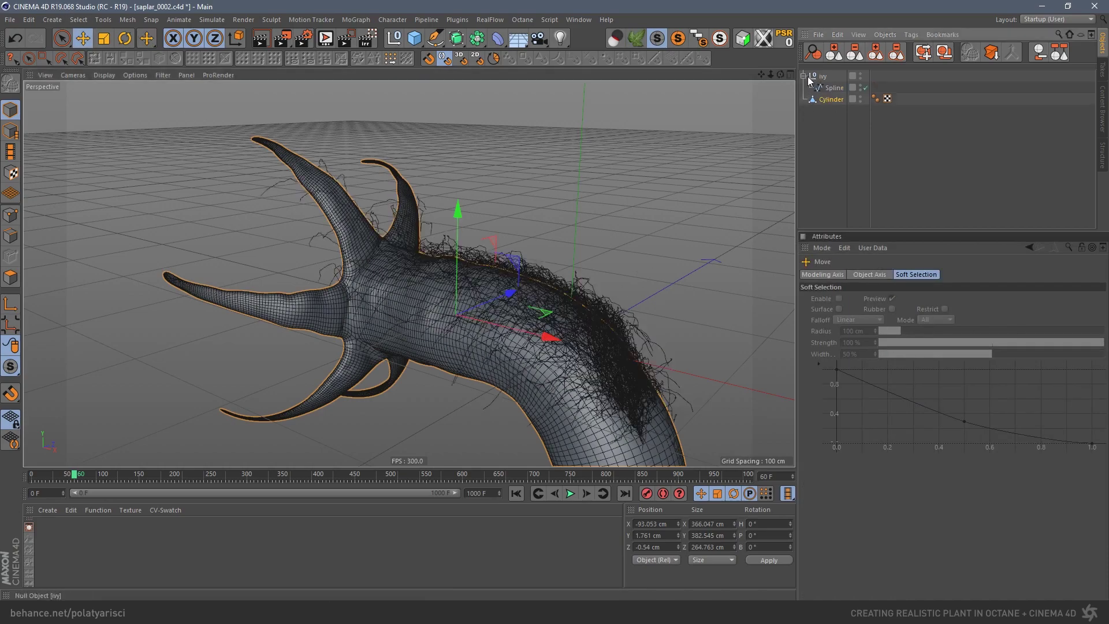
- Move the Spline out of the ivy null to the top level of the object hierarchy
drag(834, 149, 834, 150)
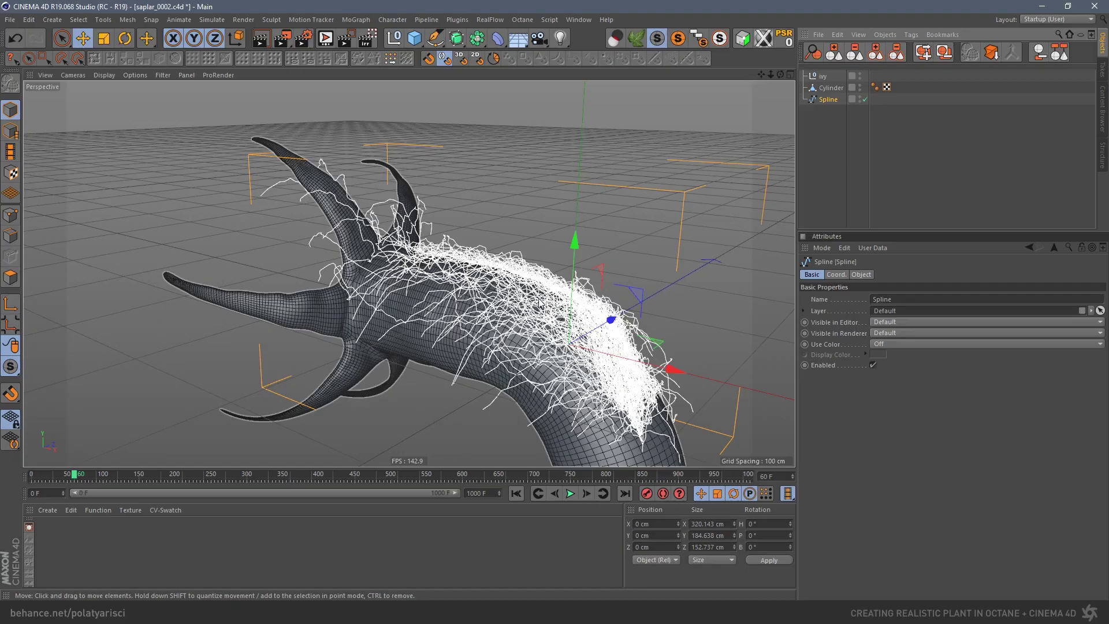
scroll(545, 318, up, 5)
alt+drag(476, 321, 593, 231)
scroll(520, 305, up, 2)
scroll(539, 327, up, 2)
scroll(539, 326, down, 5)
scroll(595, 226, up, 3)
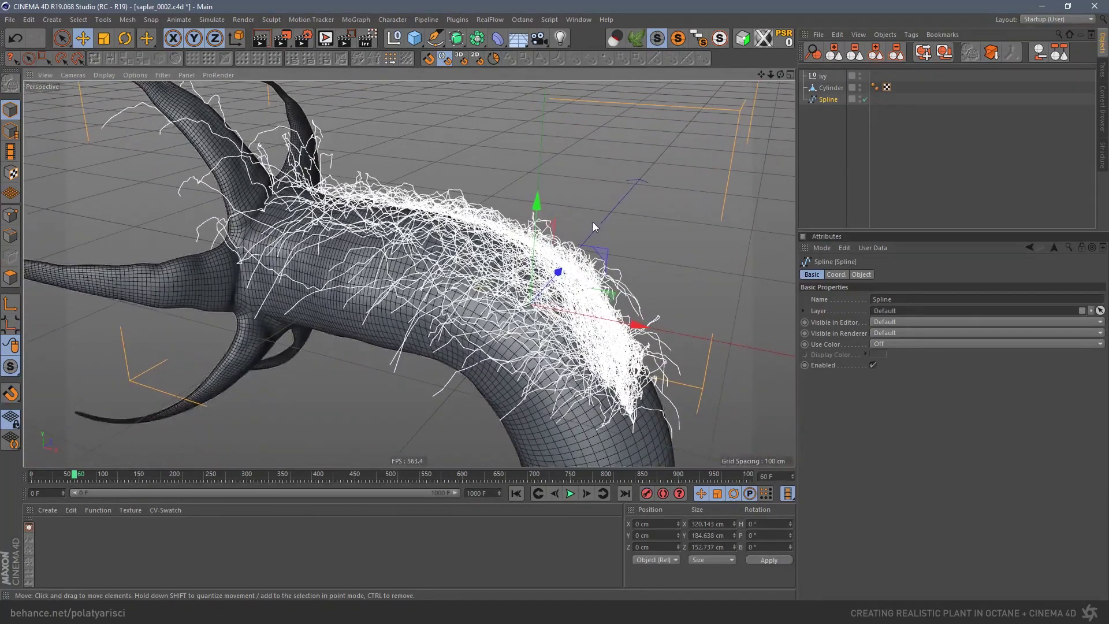
- Select all of the Spline's points in point mode and round them with type B-Spline and 30 points
click(10, 214)
alt+drag(445, 302, 187, 214)
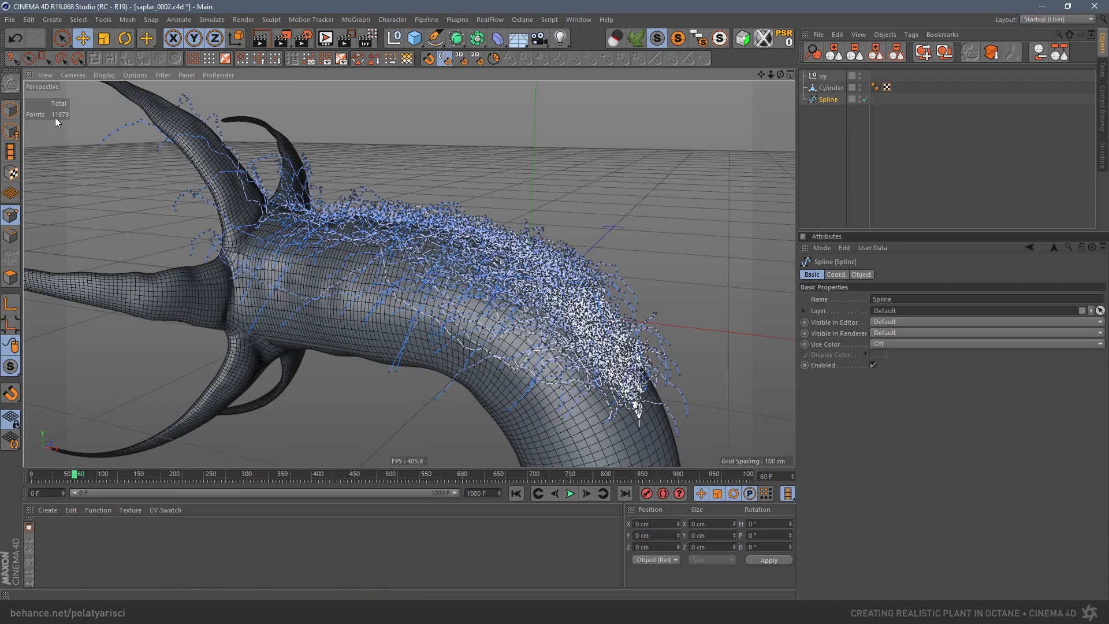
scroll(429, 237, up, 3)
alt+drag(497, 258, 522, 284)
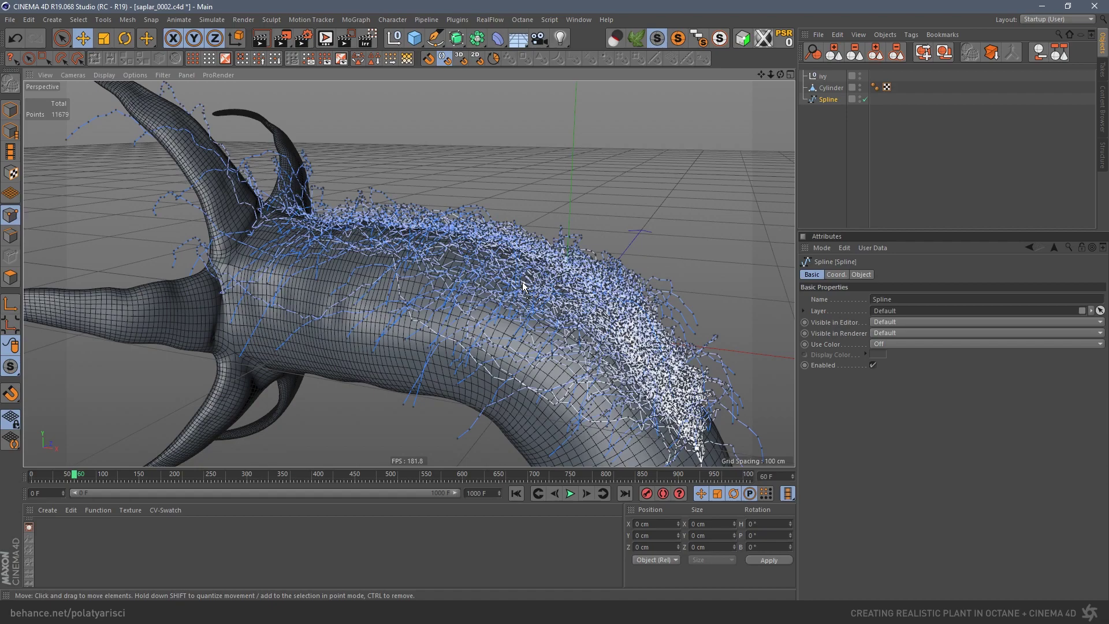
key(ctrl+a)
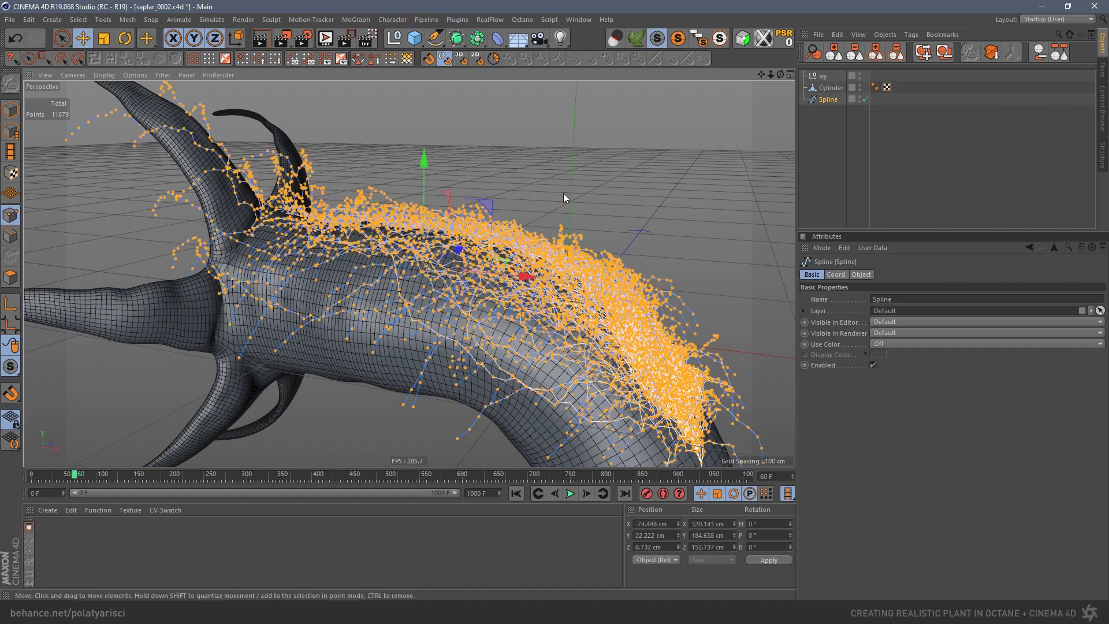
right_click(536, 200)
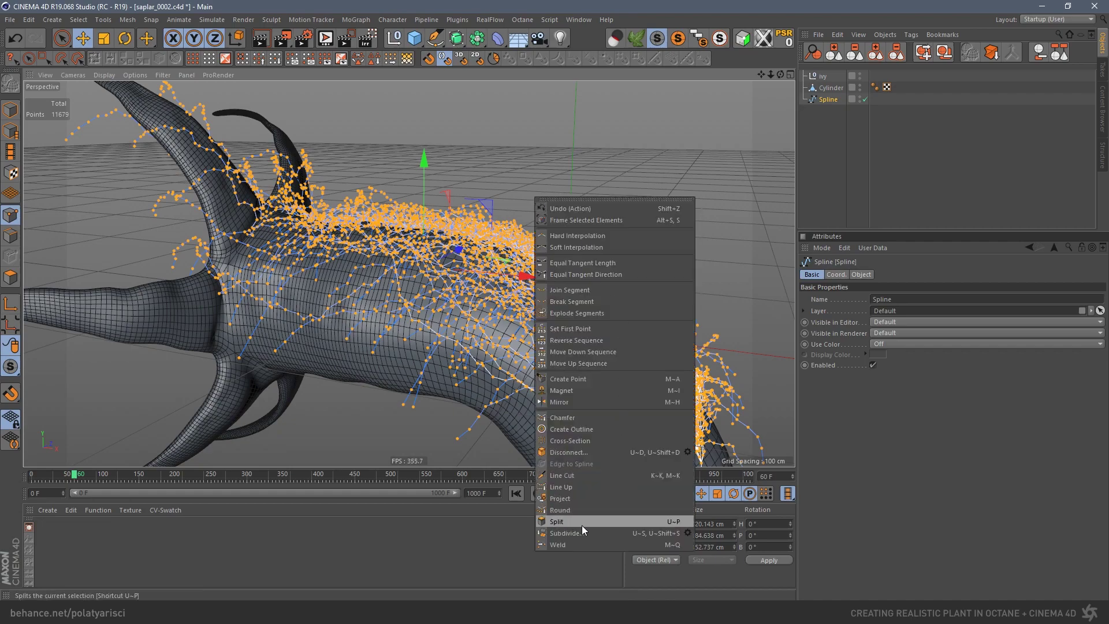
click(598, 513)
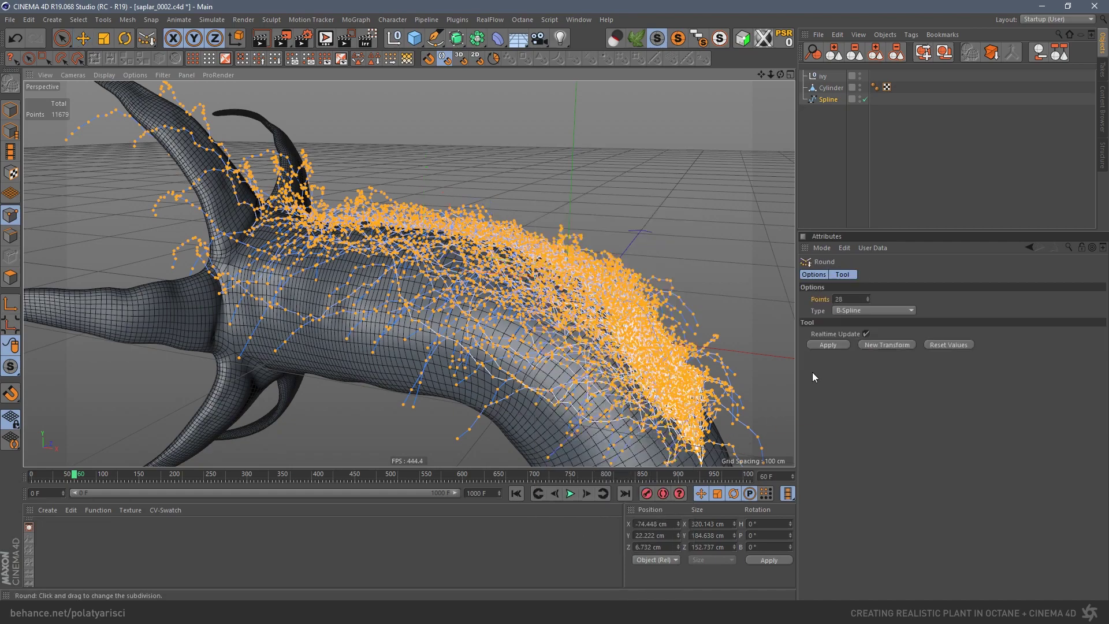
click(847, 298)
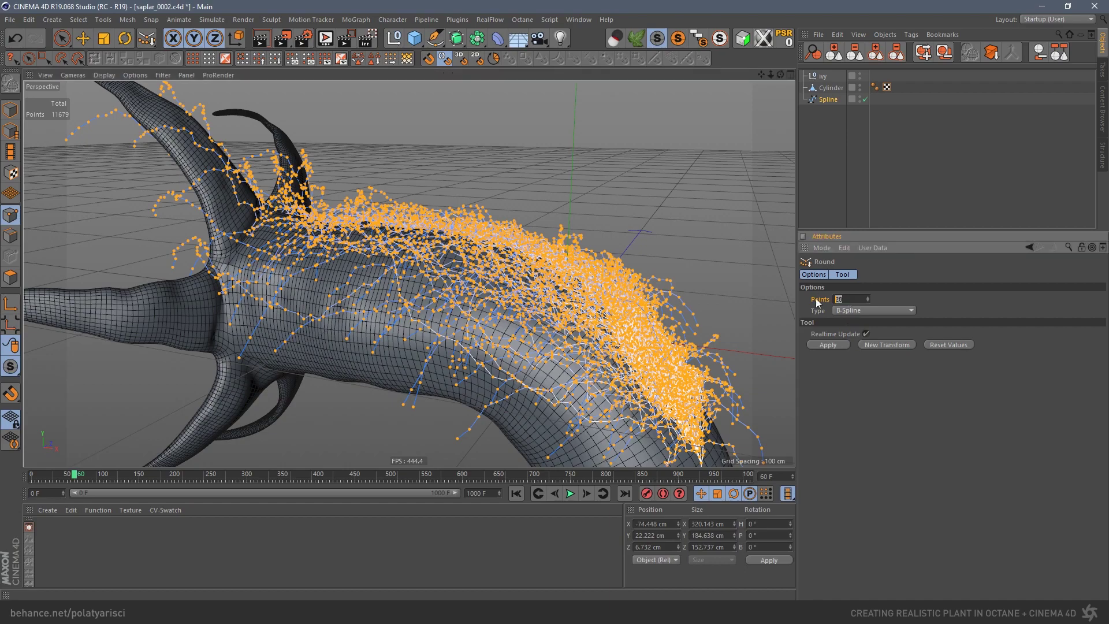
click(828, 344)
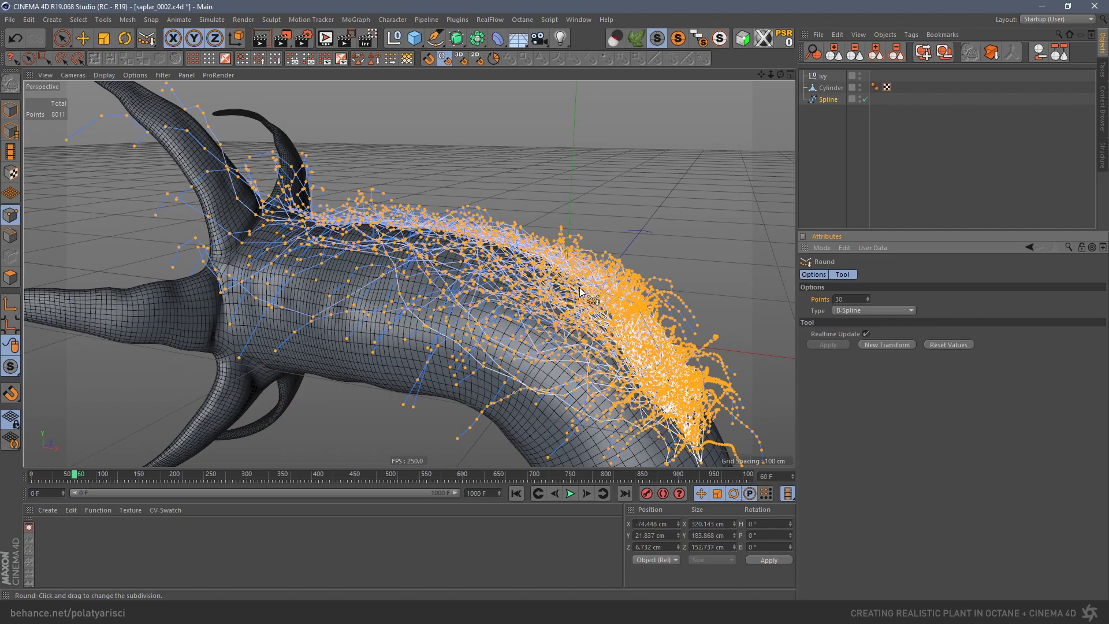
- Select the stray spline points hanging off the side of the stem with Live Selection and delete them
key(0)
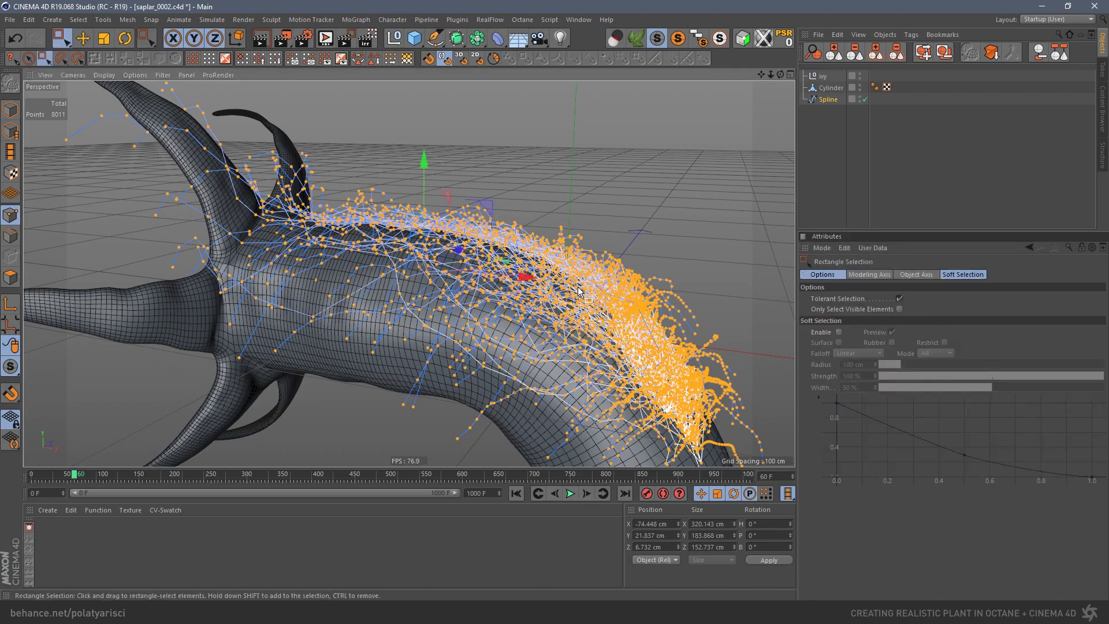
key(9)
mouse_move(613, 297)
alt+mouse_down()
mouse_move(468, 296)
mouse_move(509, 304)
mouse_move(459, 259)
mouse_move(396, 310)
alt+mouse_up()
drag(488, 422, 511, 431)
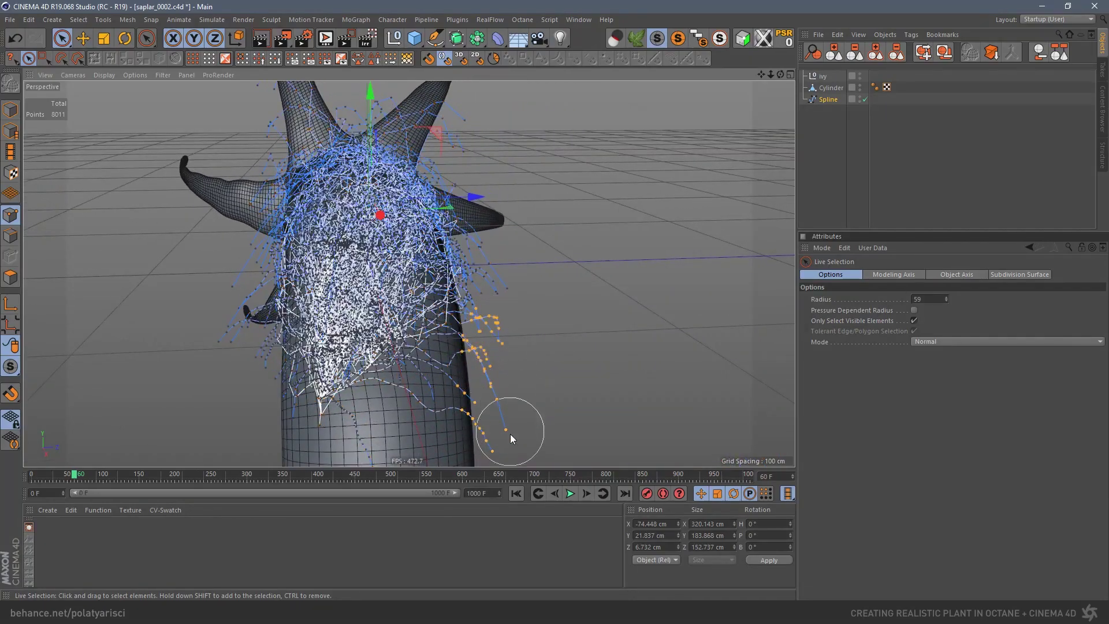
shift+drag(517, 265, 497, 292)
key(Delete)
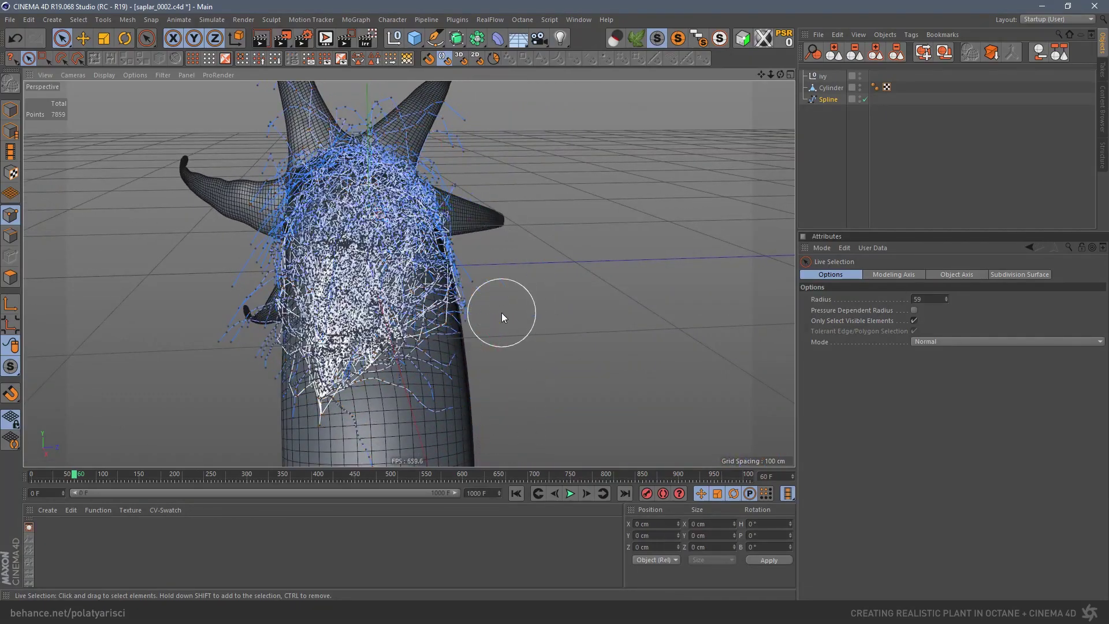
- Select the loose spline points sticking up above the dense strands on the stem's upper side and delete them
mouse_move(338, 315)
alt+mouse_down()
mouse_move(364, 272)
mouse_move(512, 272)
mouse_move(309, 240)
mouse_move(446, 297)
alt+mouse_up()
scroll(309, 240, up, 5)
drag(417, 215, 414, 212)
key(Delete)
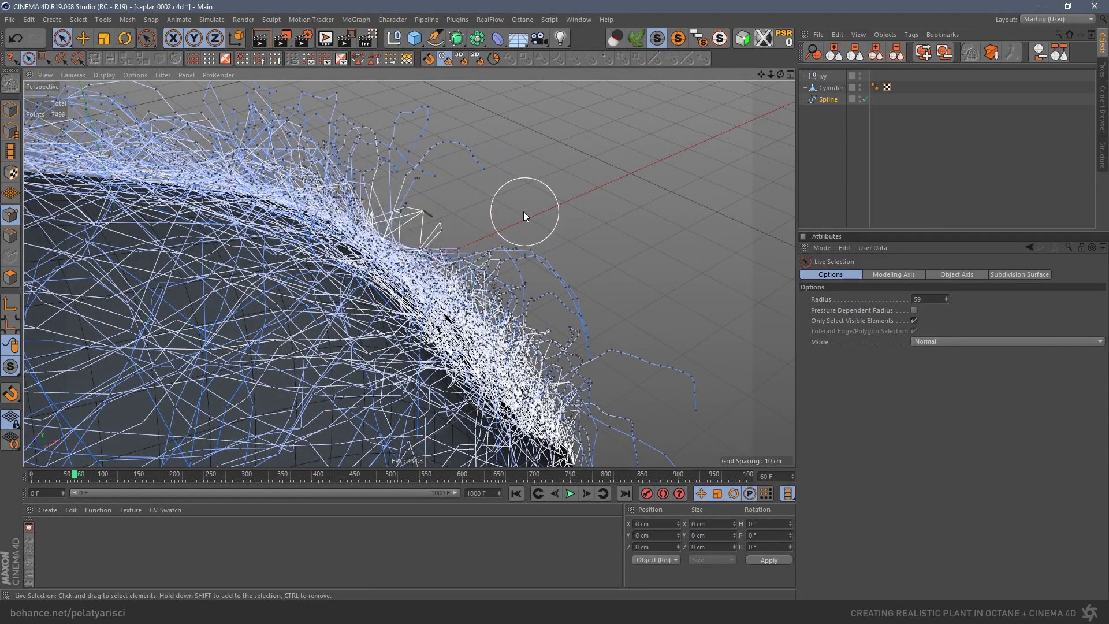
- Delete the long curling strands that float off the stem's outer bend near the ivy's root
alt+drag(524, 211, 301, 292)
mouse_move(485, 234)
mouse_down()
mouse_move(485, 212)
mouse_move(379, 266)
mouse_move(487, 318)
mouse_move(534, 294)
mouse_move(517, 279)
mouse_move(563, 308)
mouse_move(635, 401)
mouse_up()
key(Delete)
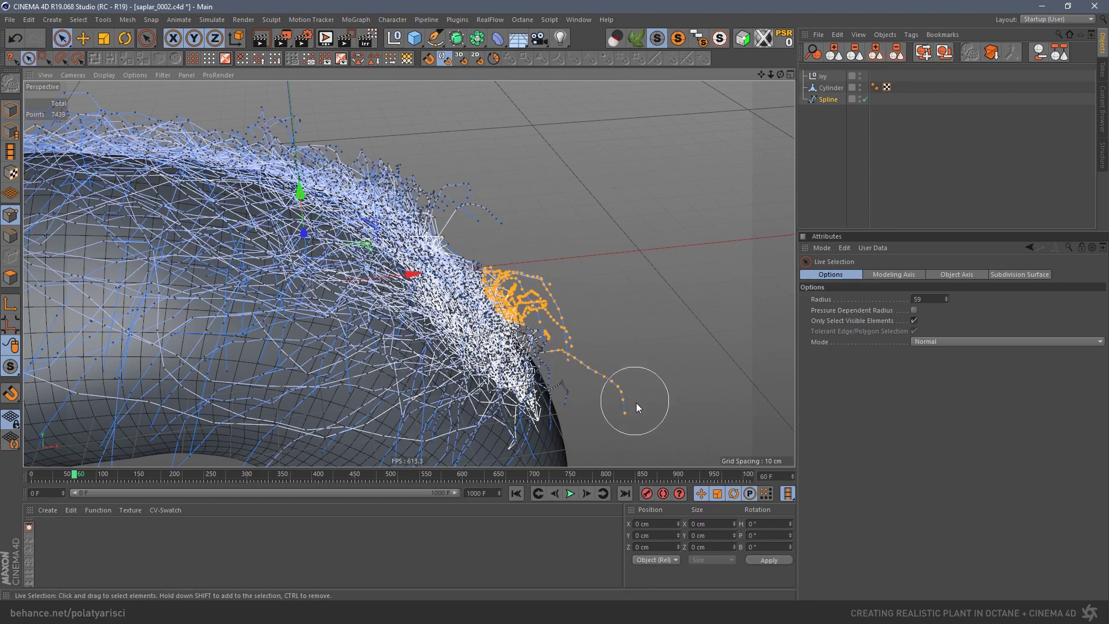
key(Delete)
mouse_move(383, 317)
alt+mouse_down()
mouse_move(400, 253)
mouse_move(443, 261)
mouse_move(480, 376)
mouse_move(611, 325)
mouse_move(561, 259)
mouse_move(628, 316)
alt+mouse_up()
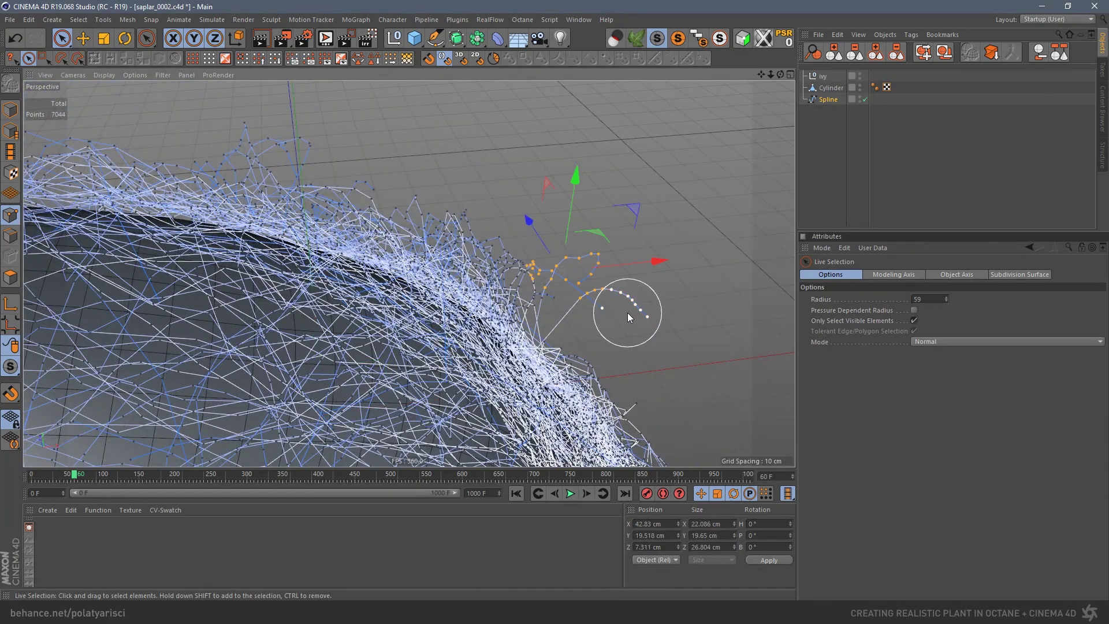
key(Delete)
- Try the Magnet tool on the spline points with its radius enlarged to about 27.4 cm
alt+right_drag(618, 314, 481, 317)
alt+drag(482, 316, 418, 268)
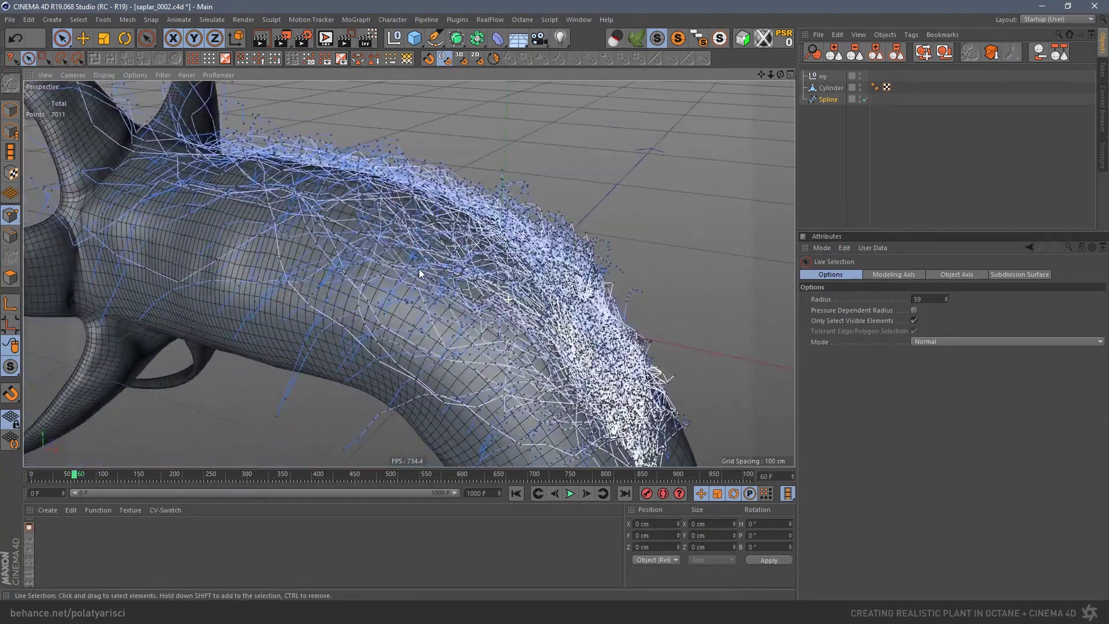
right_click(438, 237)
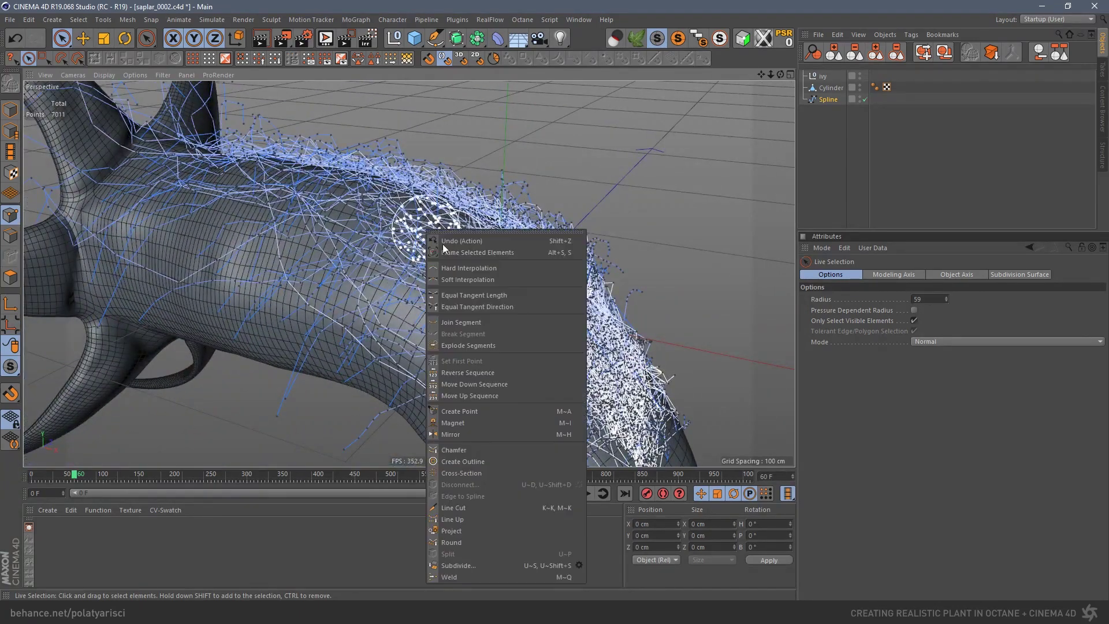
click(477, 420)
mouse_move(540, 276)
alt+mouse_down()
mouse_move(550, 317)
mouse_move(556, 267)
alt+mouse_up()
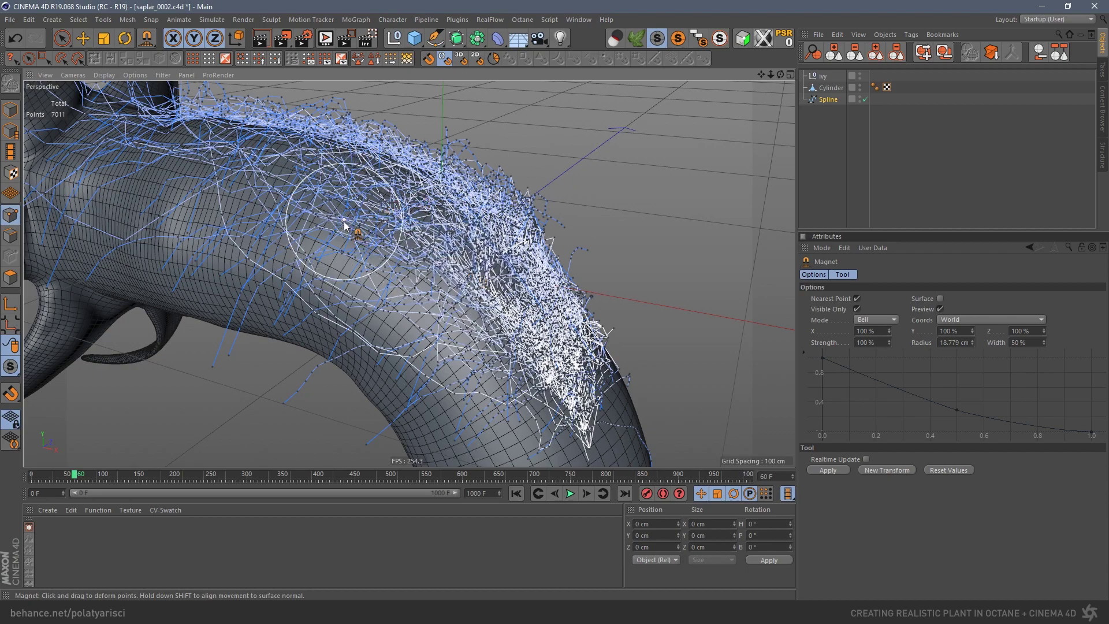
alt+drag(425, 247, 390, 253)
middle_drag(416, 227, 433, 225)
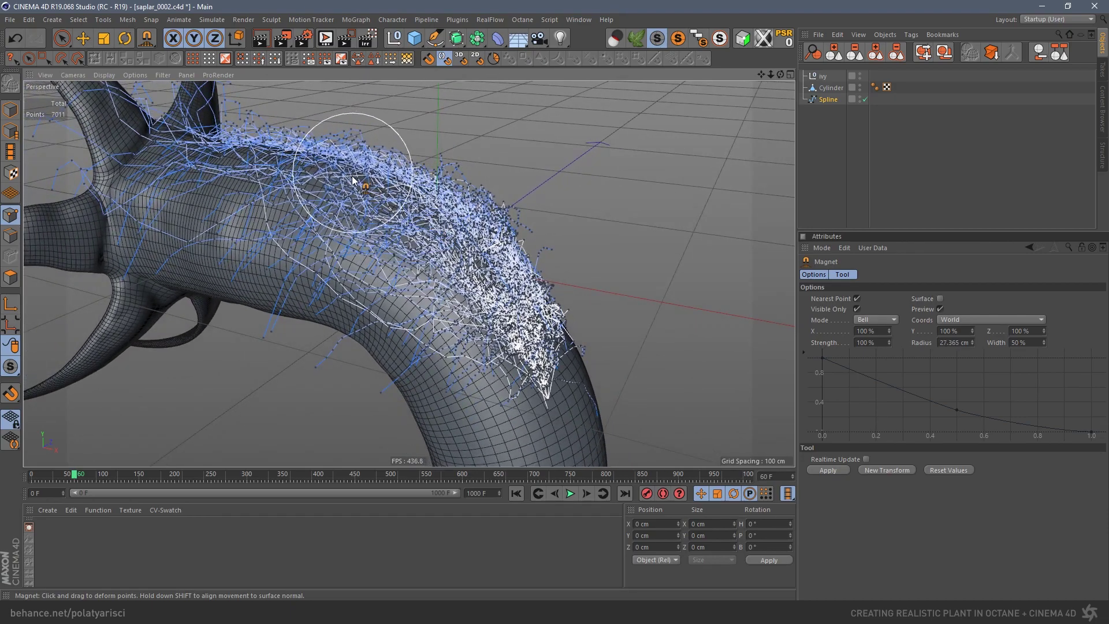
scroll(352, 185, up, 5)
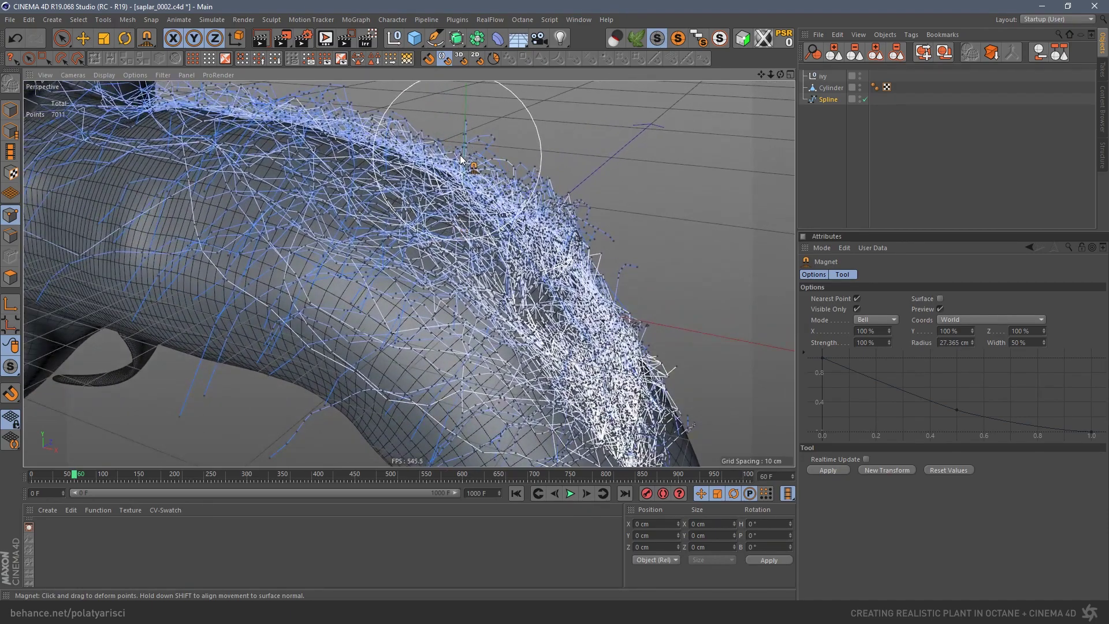
- Return to Live Selection, select the remaining strand points protruding above the stem's crest and delete them
key(0)
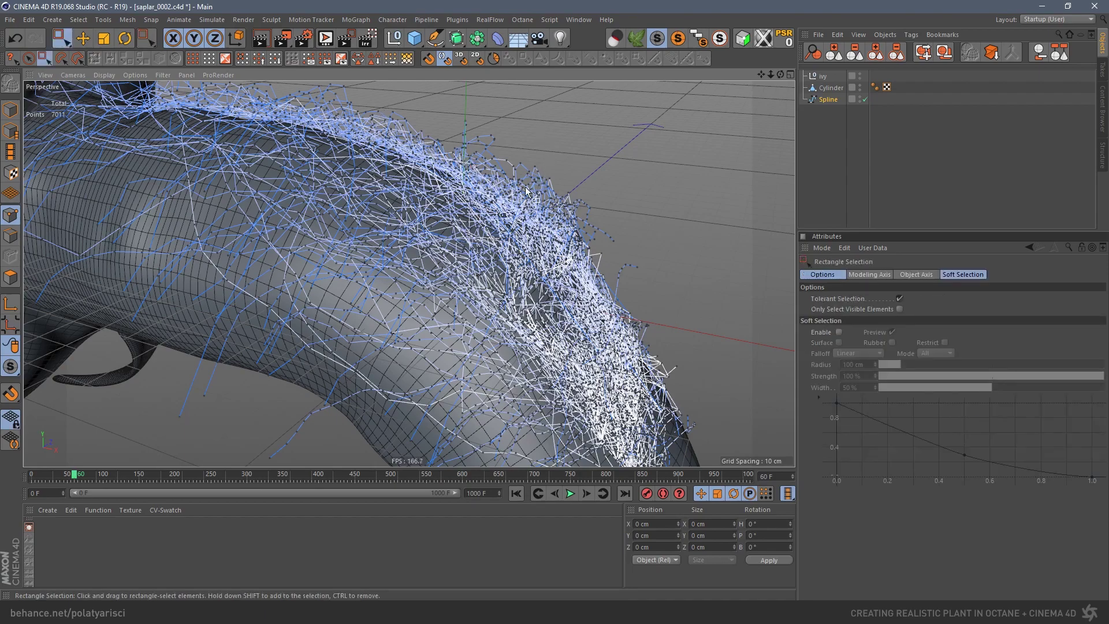
key(9)
mouse_move(549, 199)
mouse_down()
mouse_move(607, 216)
mouse_move(526, 126)
mouse_move(462, 106)
mouse_up()
scroll(492, 275, up, 4)
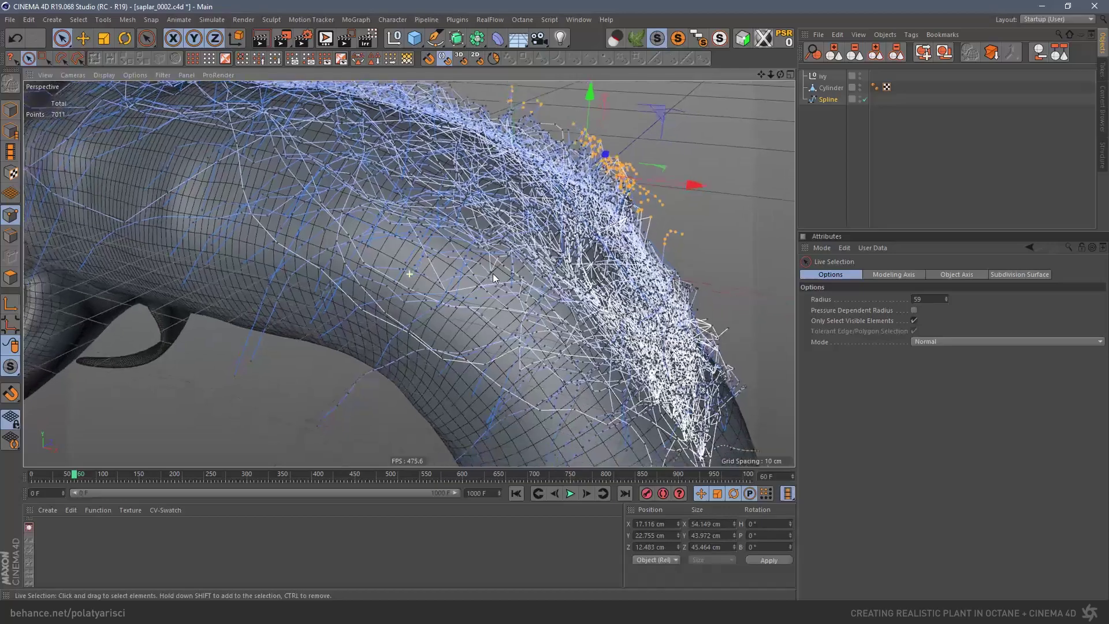
scroll(565, 280, up, 2)
mouse_move(456, 296)
mouse_down()
mouse_move(473, 302)
mouse_move(221, 296)
mouse_move(348, 333)
mouse_up()
key(Delete)
scroll(502, 309, up, 2)
key(Delete)
- Switch to the Move tool and model mode to handle the cleaned spline as a whole object
scroll(355, 334, down, 5)
mouse_move(449, 271)
alt+mouse_down()
mouse_move(431, 227)
mouse_move(506, 332)
mouse_move(522, 309)
alt+mouse_up()
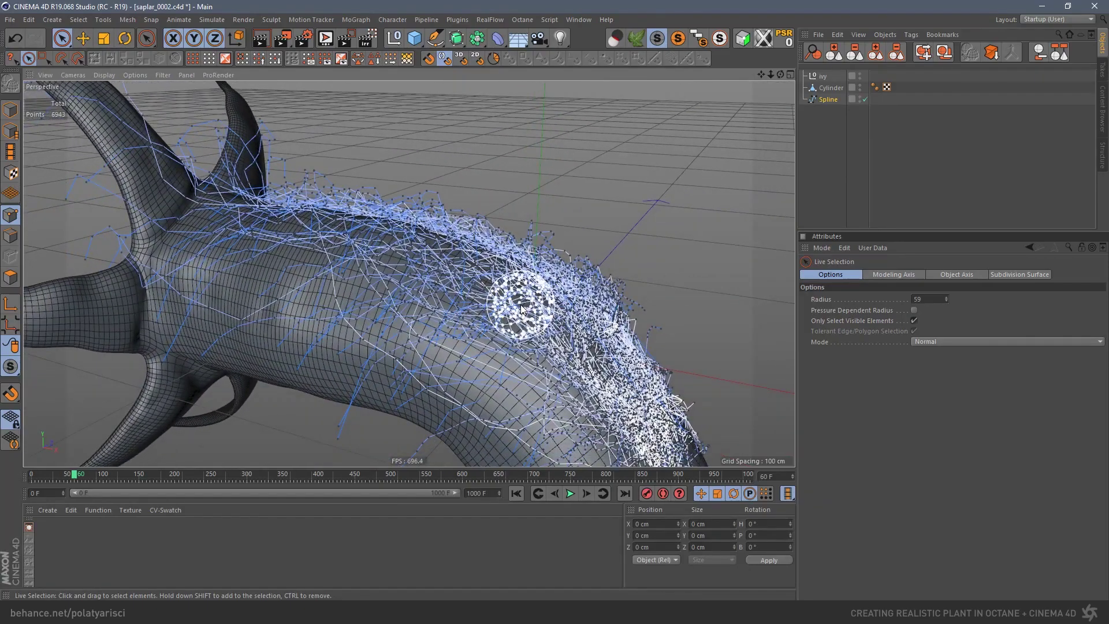
key(e)
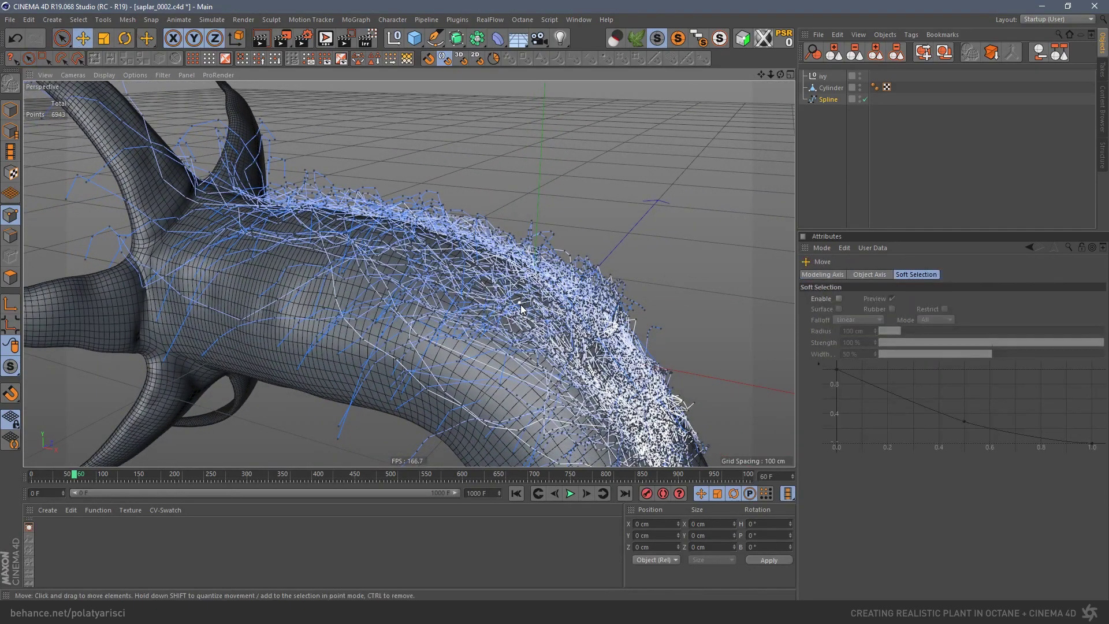
click(11, 110)
alt+drag(465, 260, 479, 277)
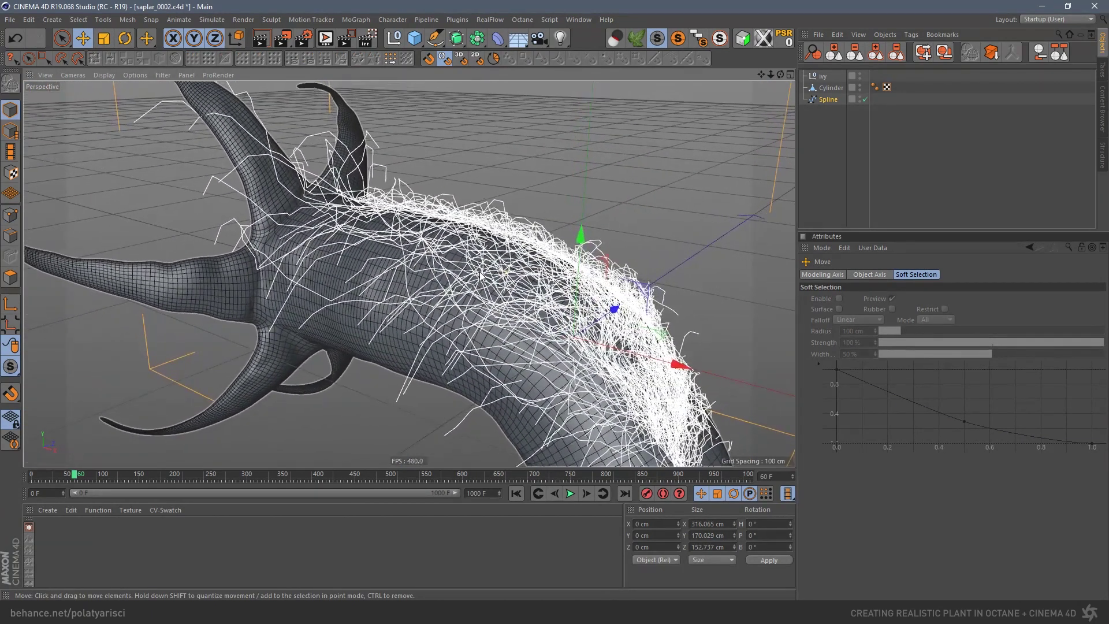
scroll(497, 287, up, 3)
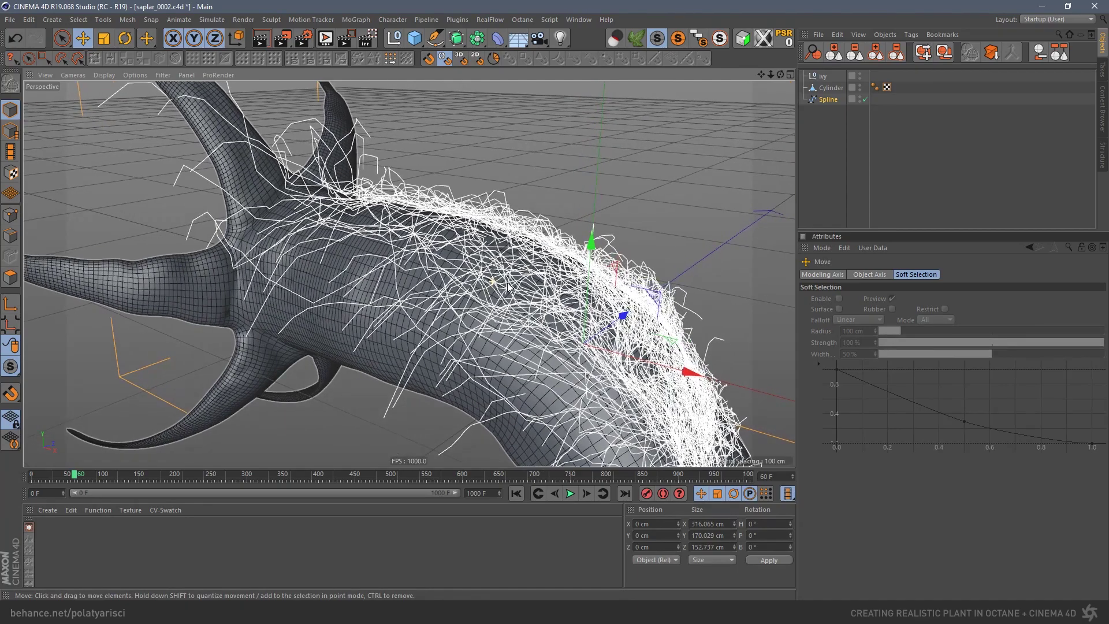
- Add a Sweep generator as the parent of the Spline and create a Circle spline
click(827, 99)
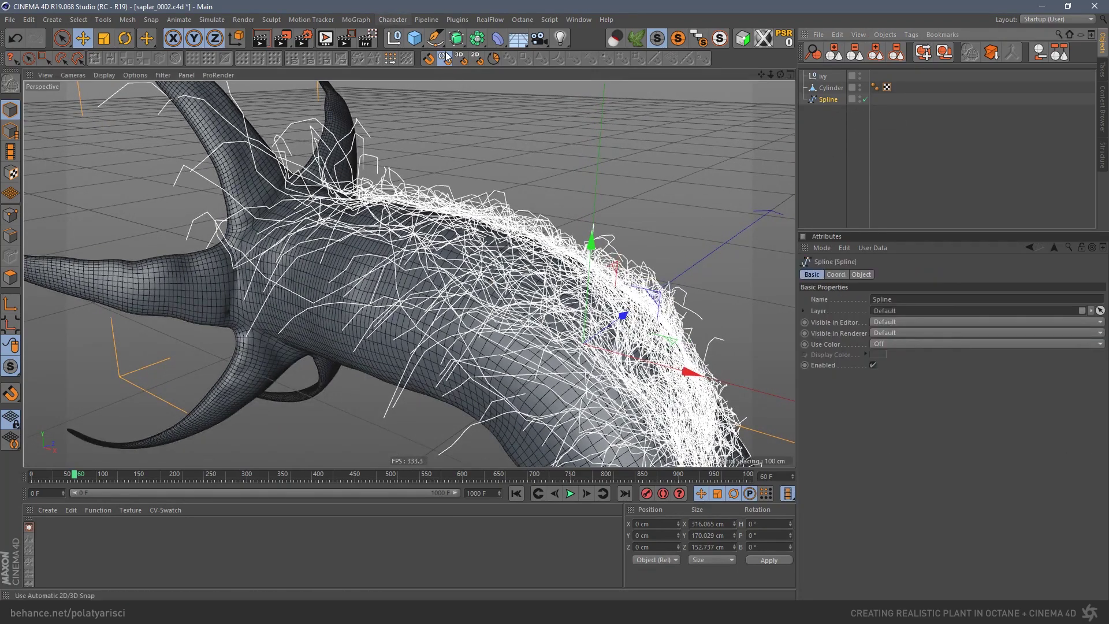
drag(456, 39, 498, 91)
drag(435, 38, 547, 84)
click(563, 80)
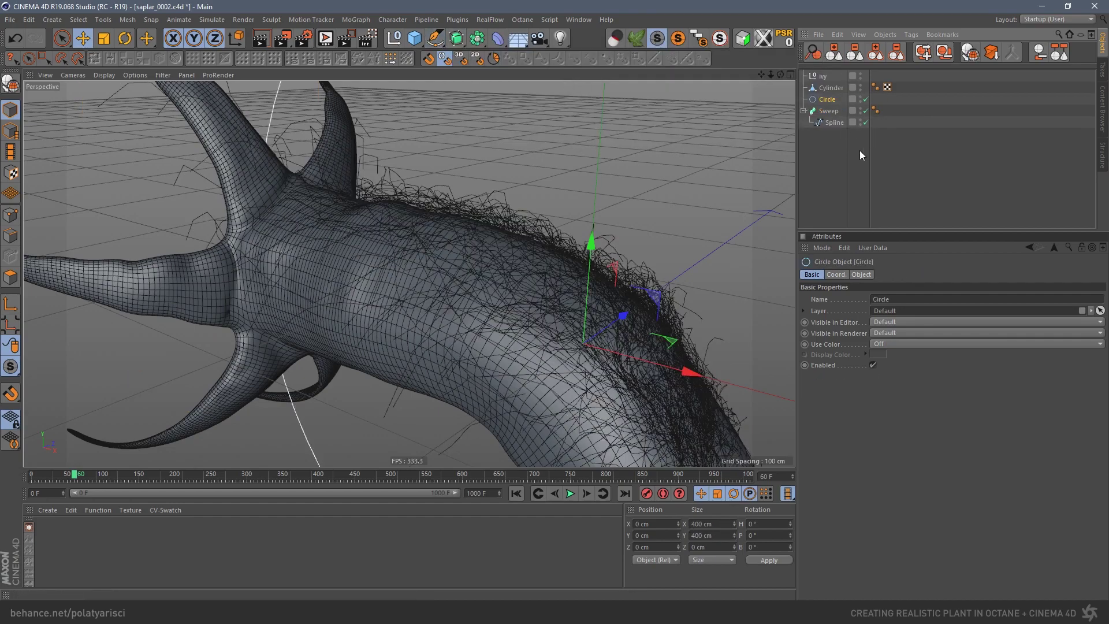
- Set the Circle's radius to 0.1 cm and place it in the Sweep above the Spline as its profile
click(861, 275)
double_click(894, 320)
text(0.1)
key(Return)
mouse_move(827, 100)
mouse_down()
mouse_move(837, 106)
mouse_move(830, 110)
mouse_up()
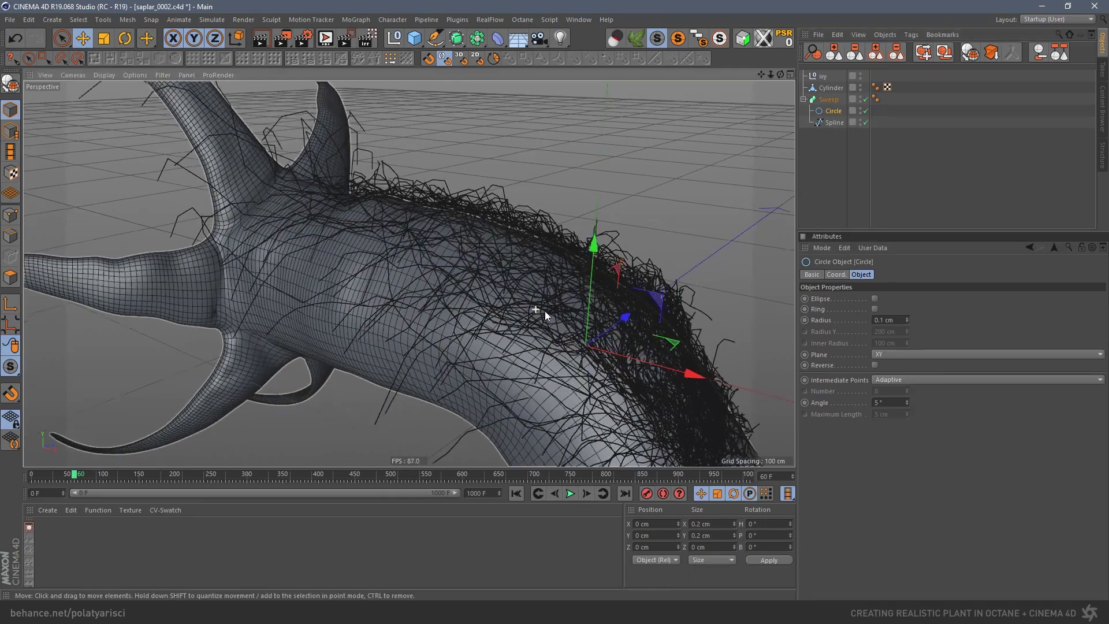
- Reduce the swept strands' mesh density by setting the Circle's adaptive intermediate-point angle to 50°
scroll(543, 310, up, 10)
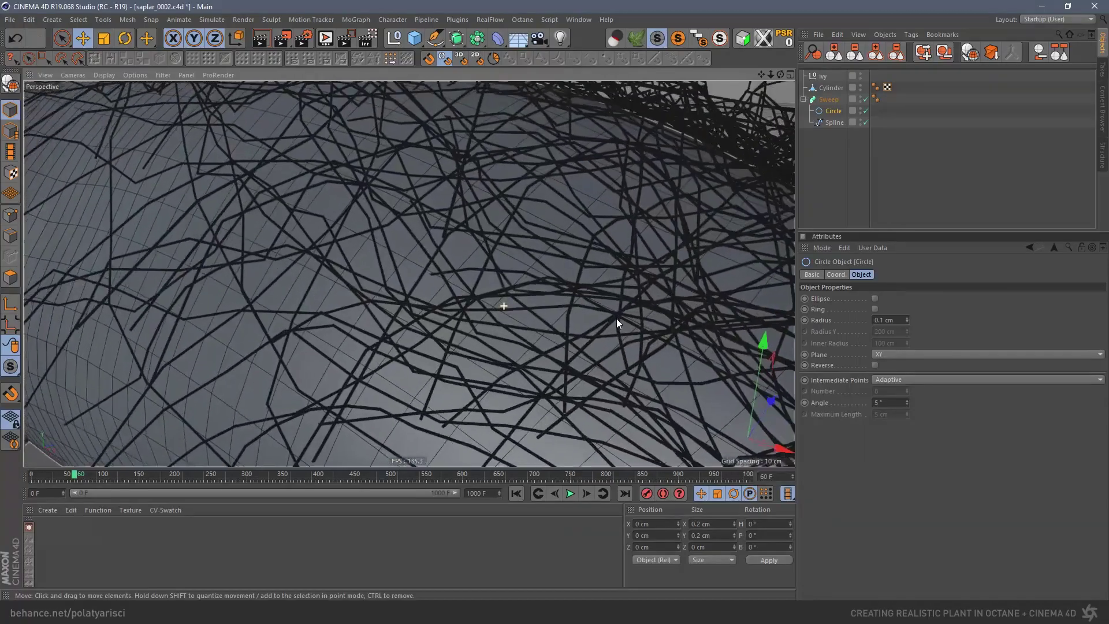
alt+drag(617, 321, 396, 295)
mouse_move(396, 291)
alt+right_down()
mouse_move(573, 305)
mouse_move(490, 234)
alt+right_up()
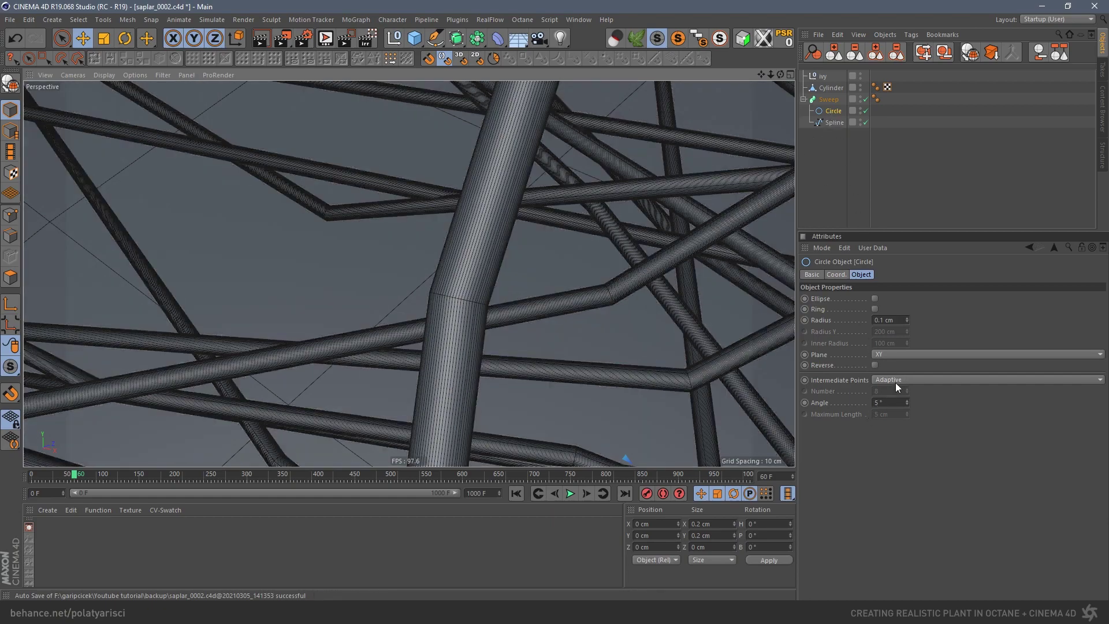
click(890, 403)
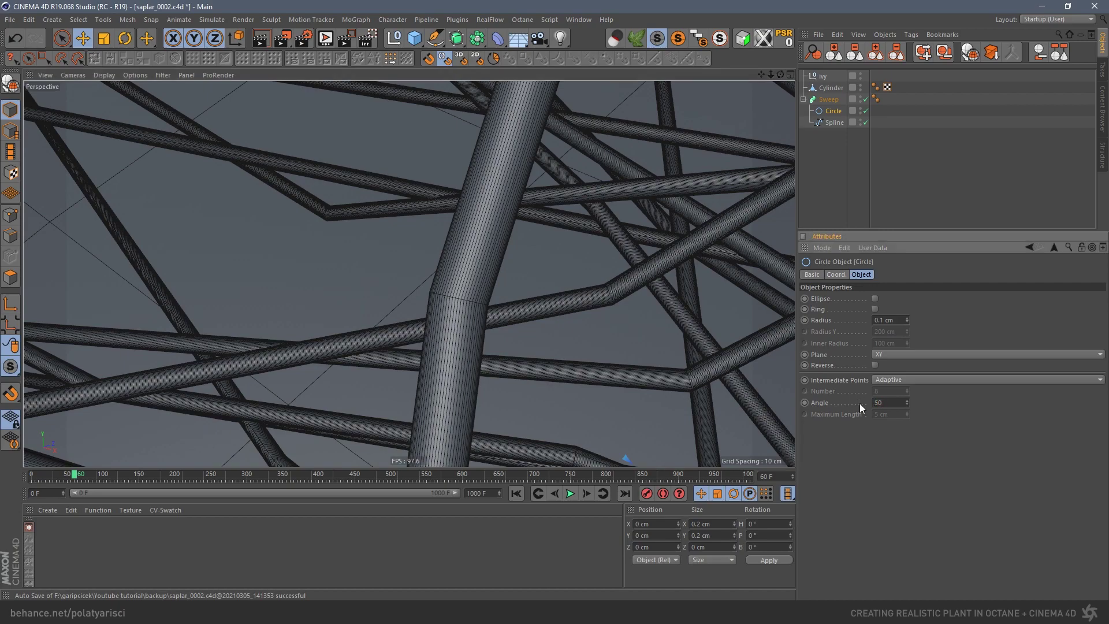
text(50)
key(Return)
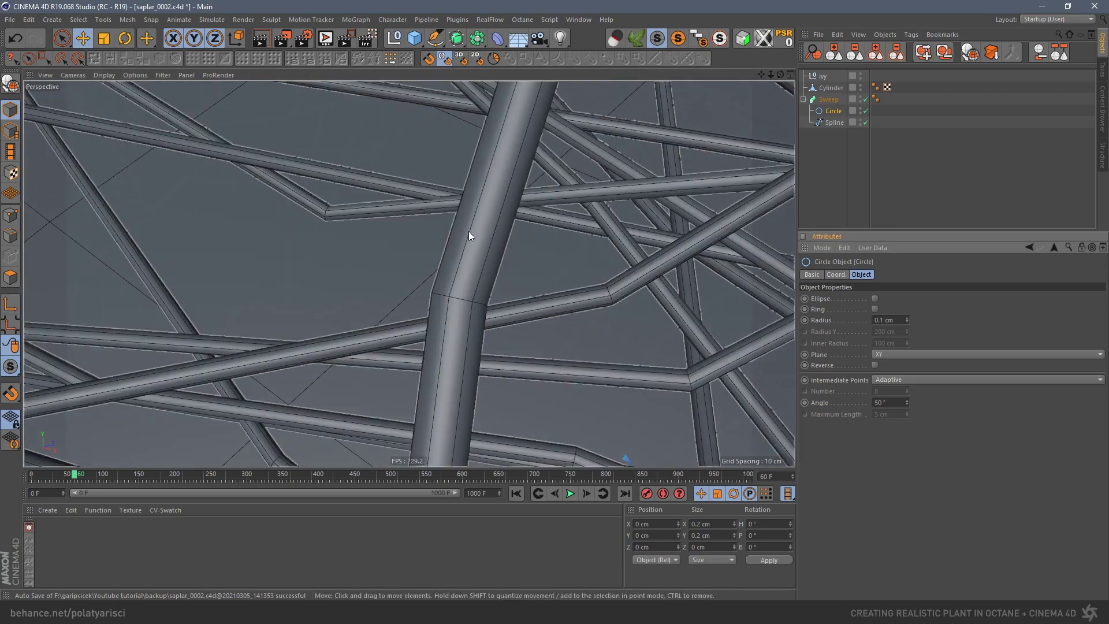
- Activate the Ivy Grower tool and place a new seed point on the lower side of the stem
alt+right_drag(494, 182, 259, 342)
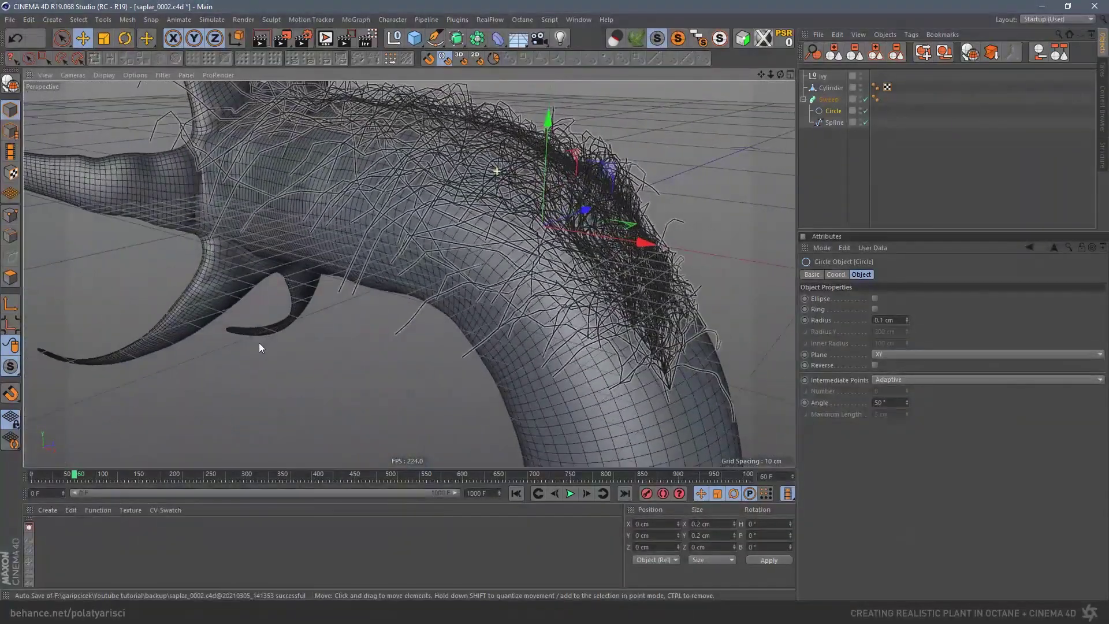
alt+drag(461, 164, 466, 243)
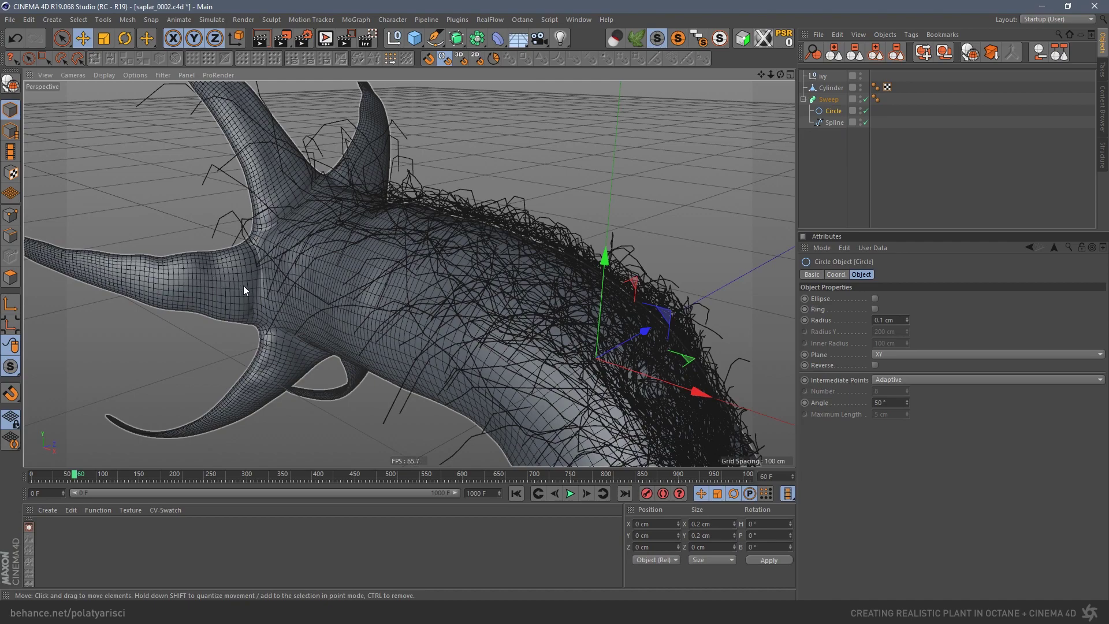
click(636, 39)
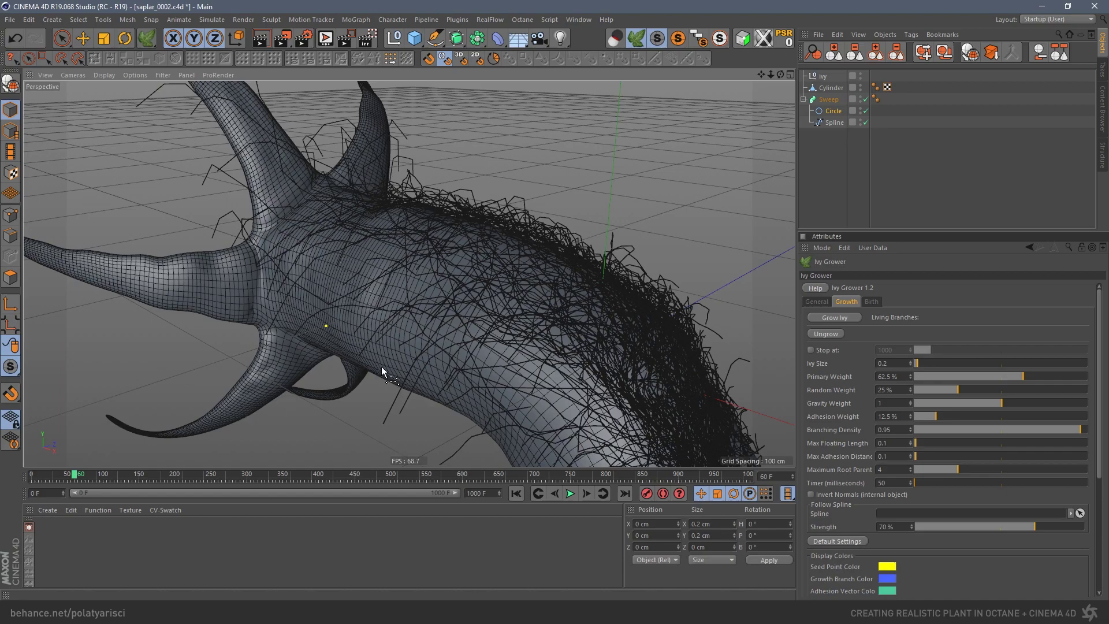
alt+drag(467, 312, 522, 322)
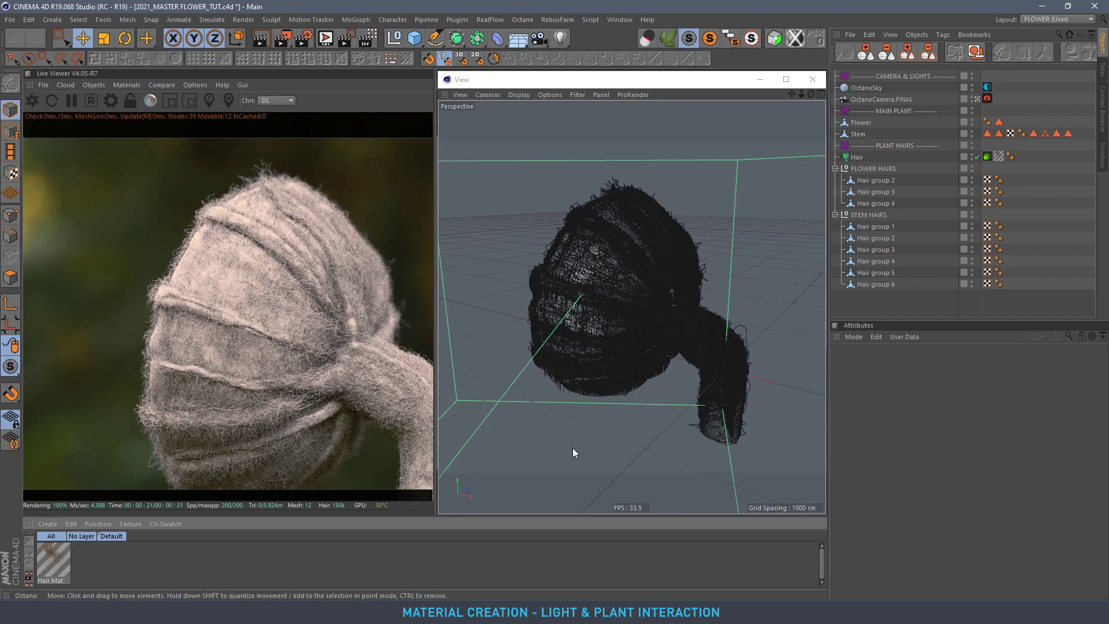
- Examine the hair-covered flower and stem of the master flower scene from several angles in the perspective view
alt+drag(601, 404, 619, 285)
alt+right_drag(613, 341, 686, 411)
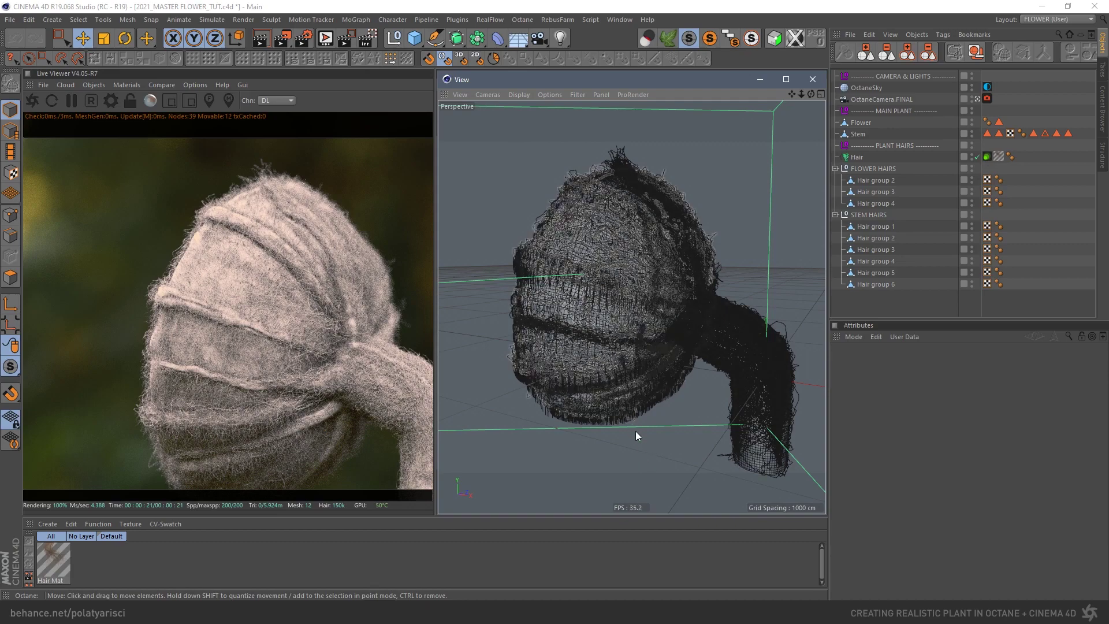
mouse_move(625, 341)
alt+mouse_down()
mouse_move(615, 330)
mouse_move(626, 330)
alt+mouse_up()
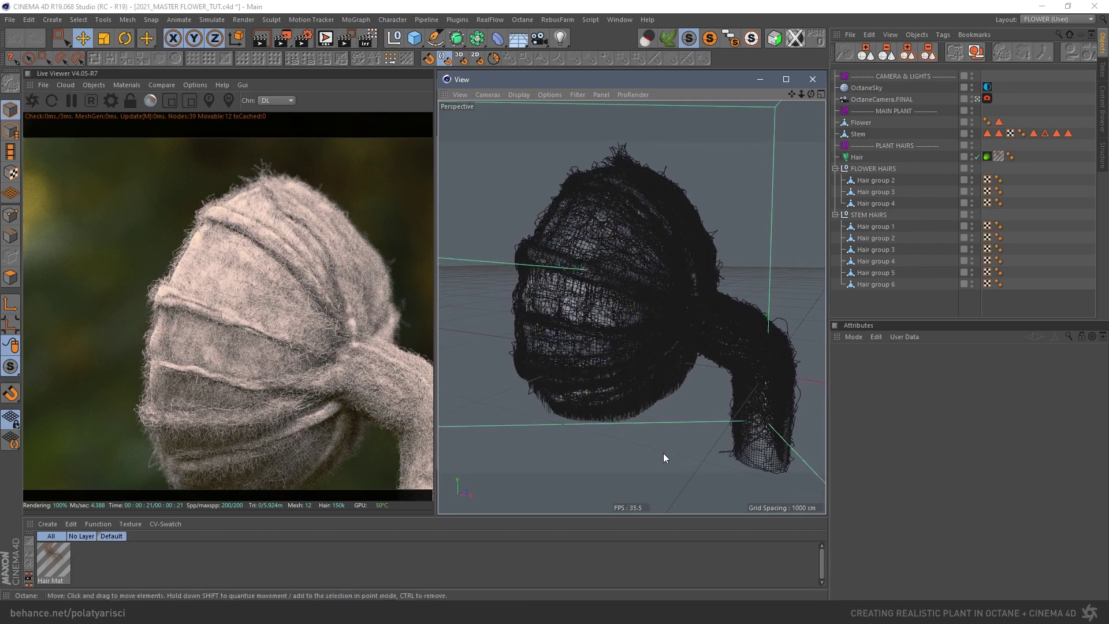
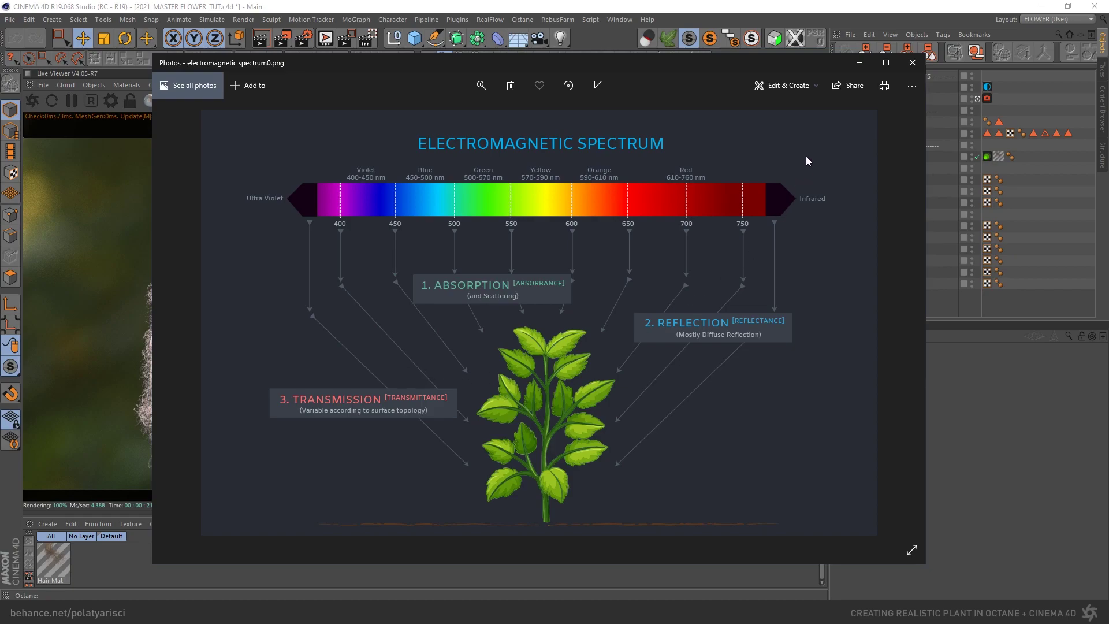
- Put away the electromagnetic spectrum image and examine plant analysis.png full screen for the flower, stem and hair materials
click(859, 65)
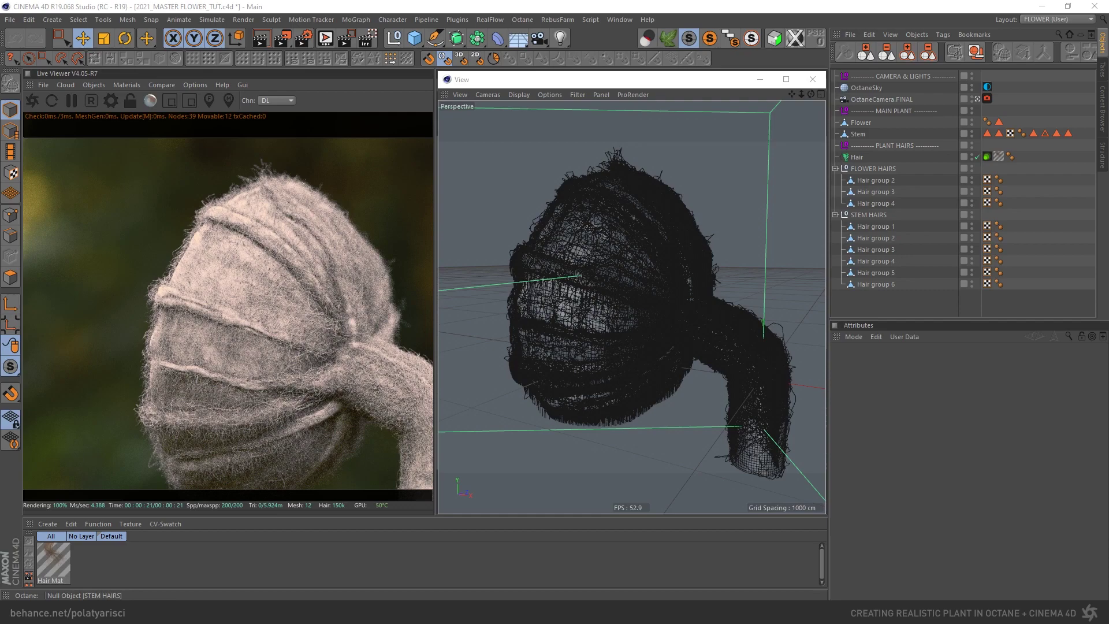
drag(1108, 110, 558, 80)
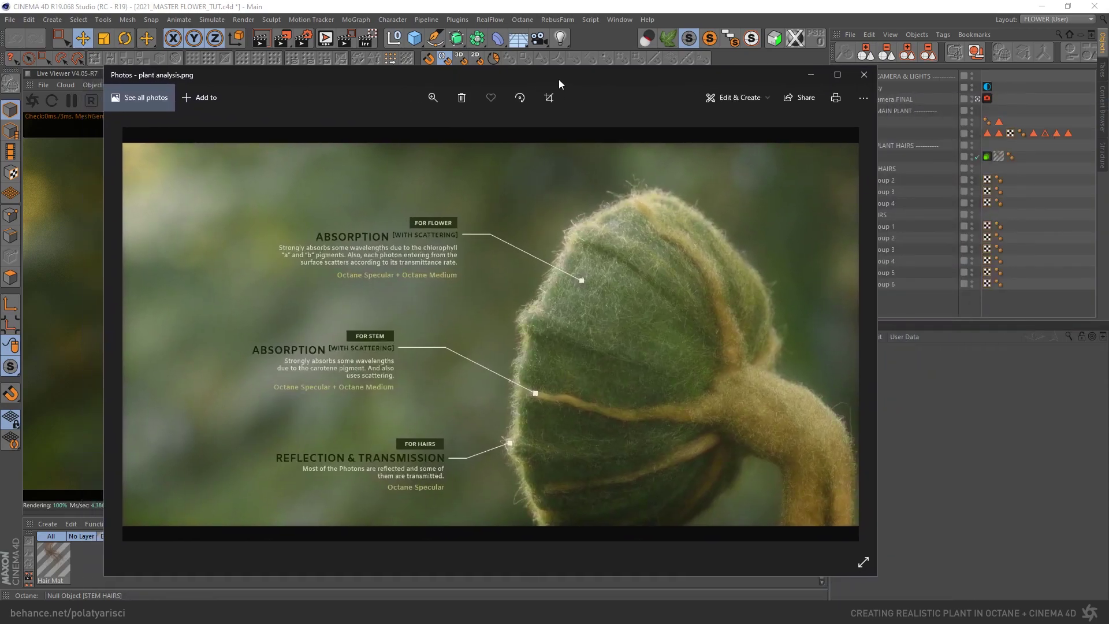
click(863, 566)
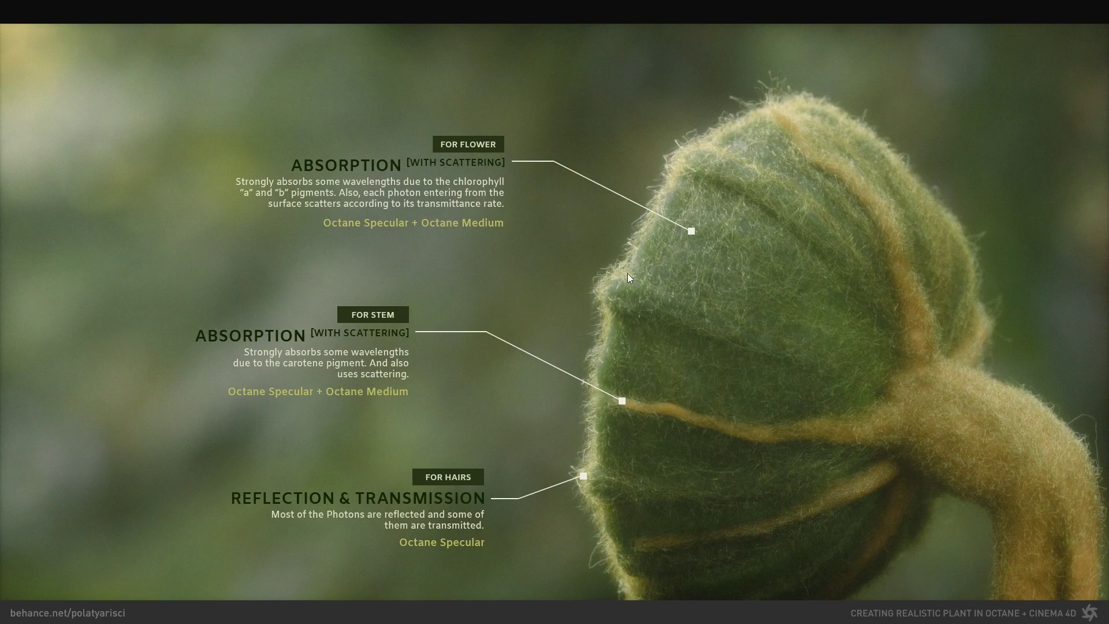
key(Escape)
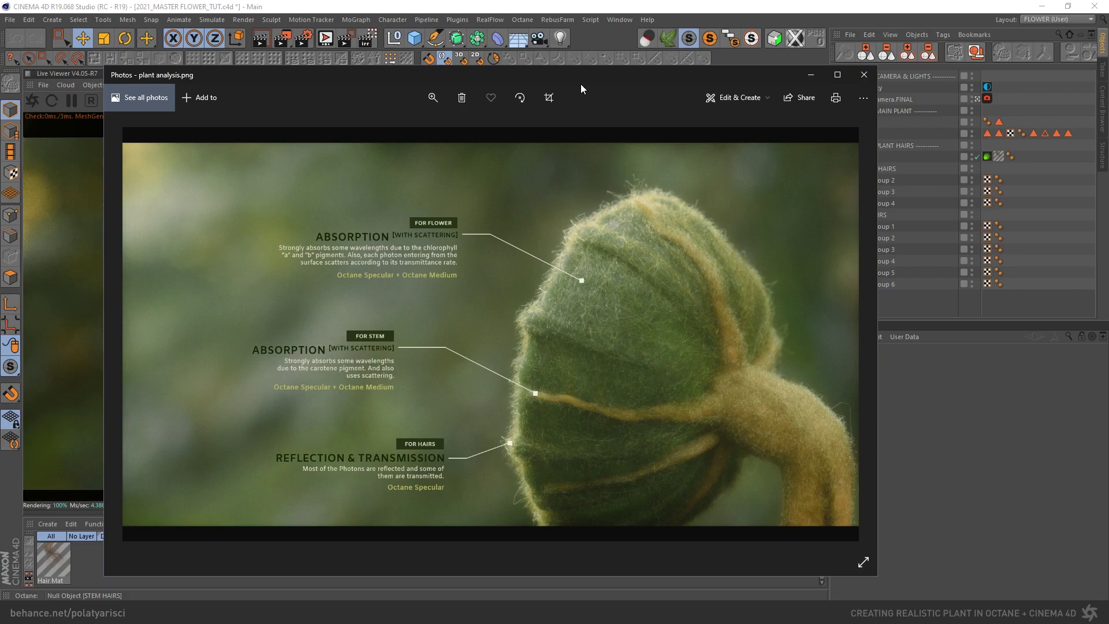
- Close plant analysis.png and select the Flower object in the scene
drag(608, 73, 603, 51)
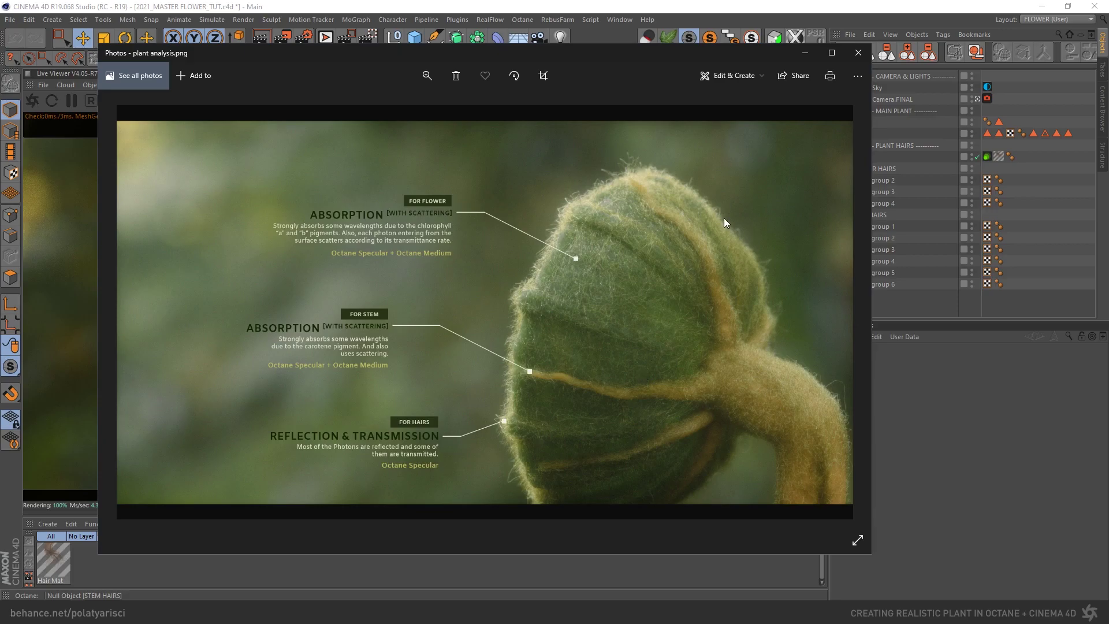
click(858, 53)
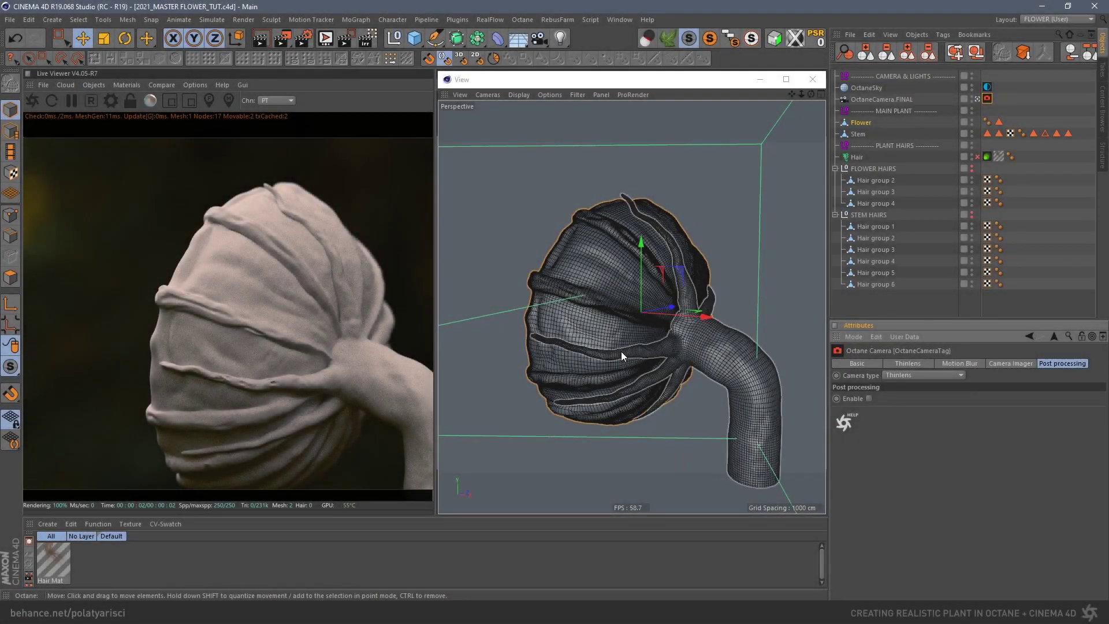
alt+drag(605, 309, 586, 317)
click(605, 279)
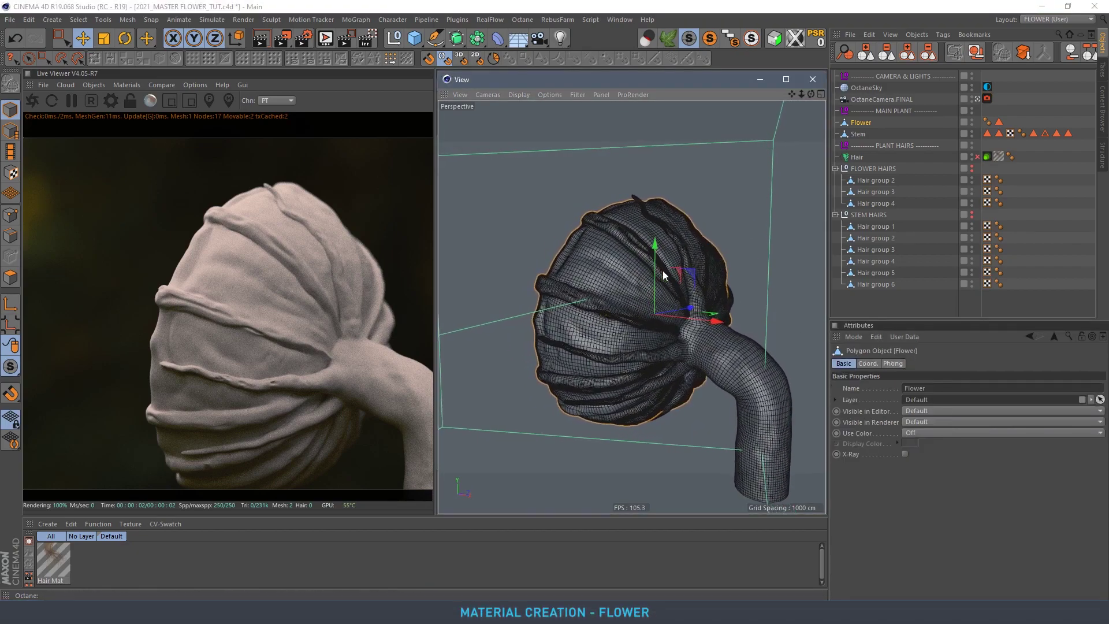
- Create an Octane Universal material and apply it to the Flower object
click(131, 84)
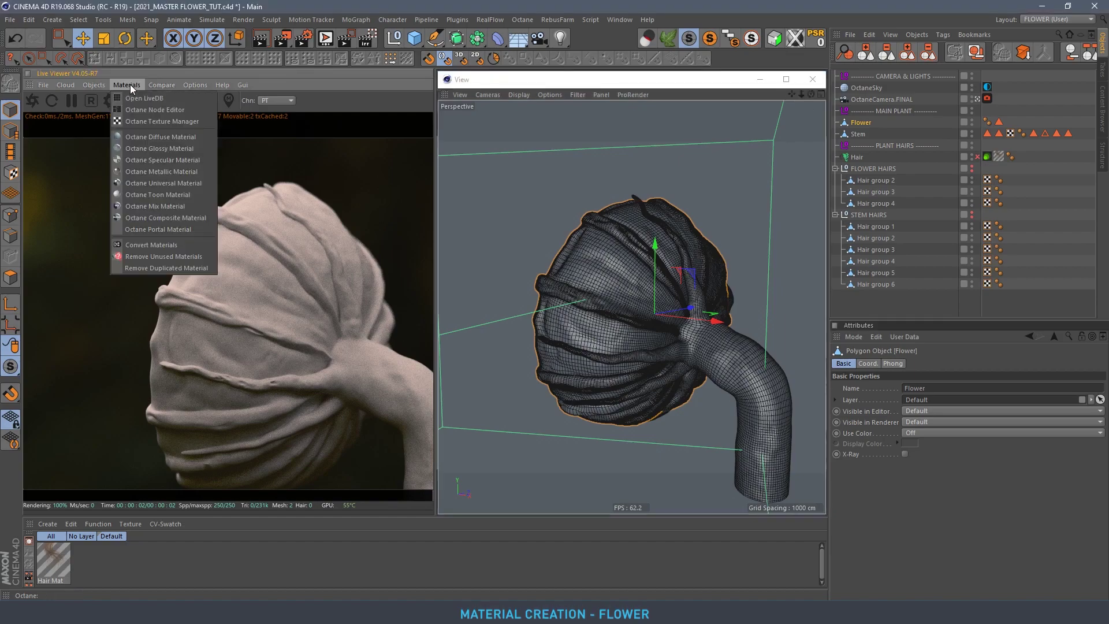
click(157, 182)
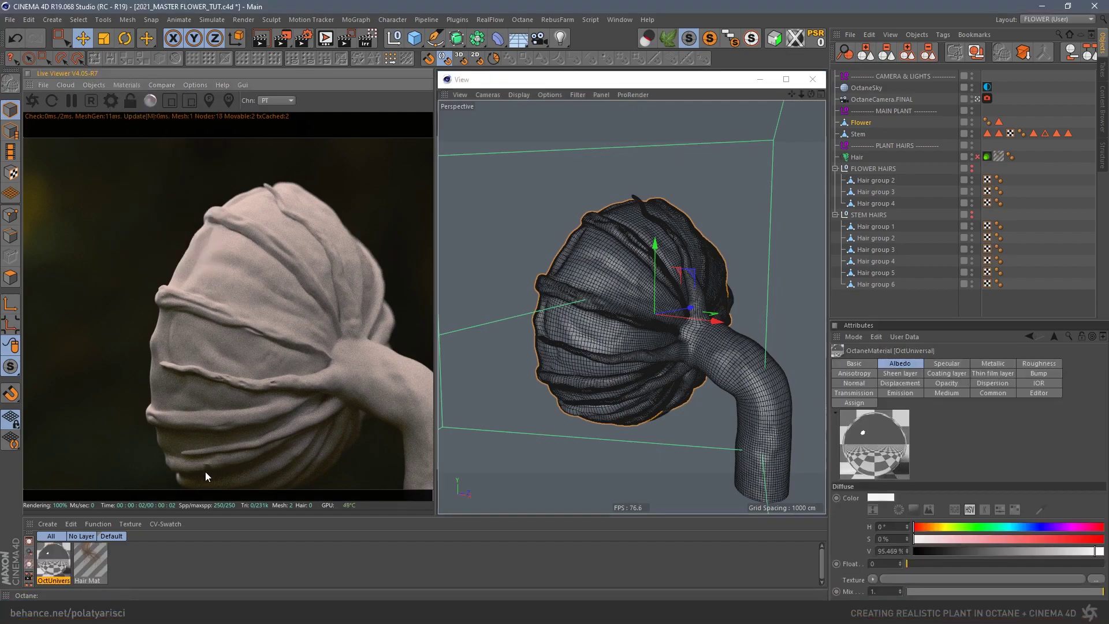
click(53, 566)
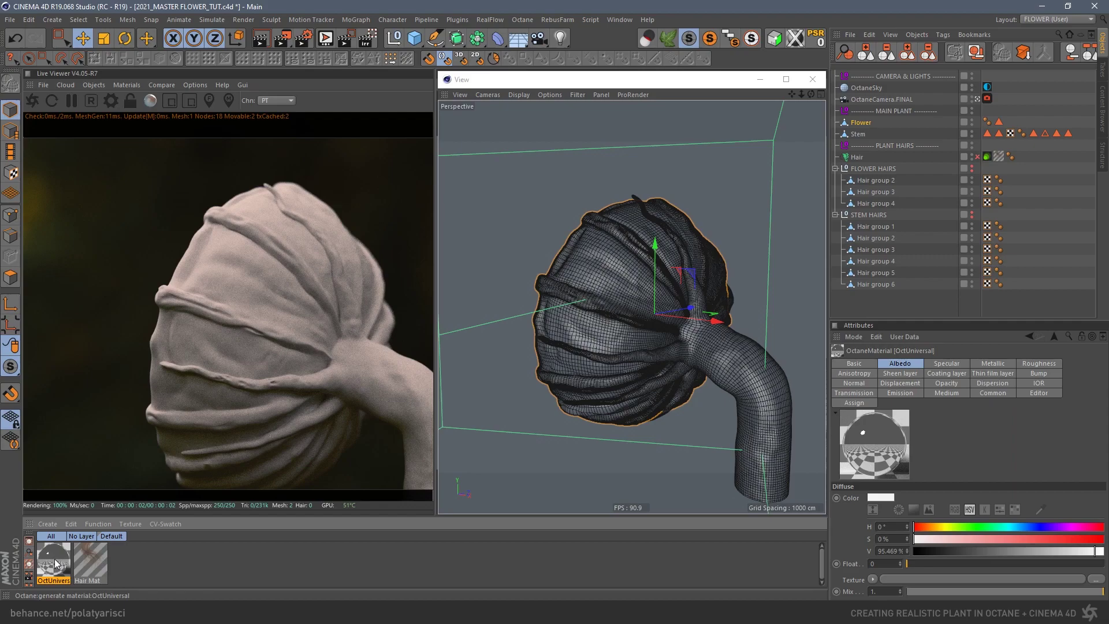
drag(49, 563, 861, 122)
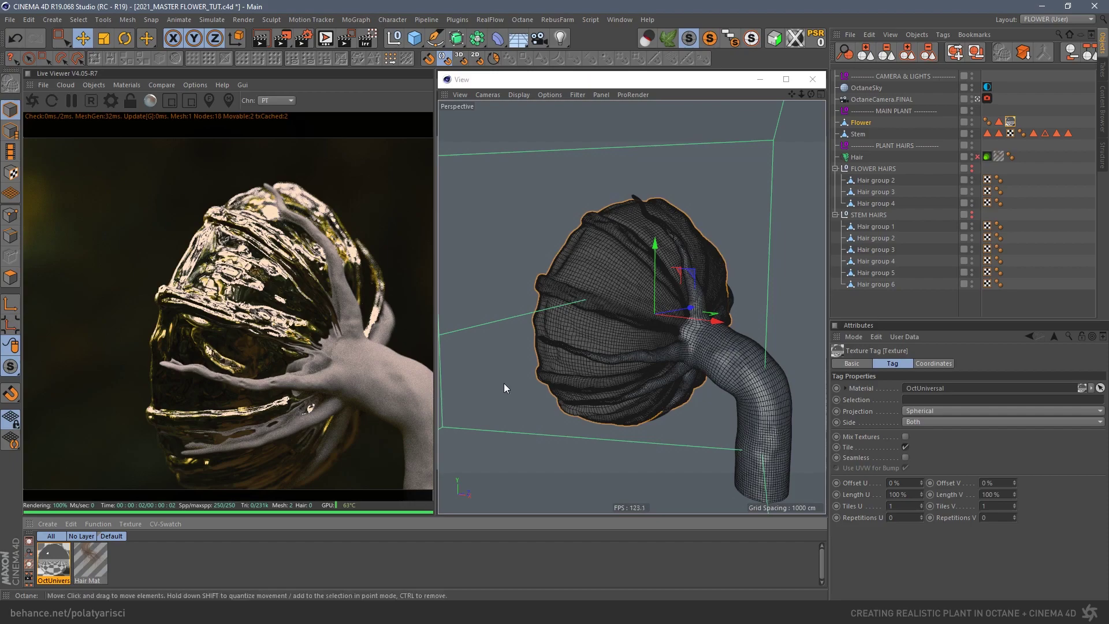
- Set the projection of the Flower object's texture tag to Cubic
click(612, 279)
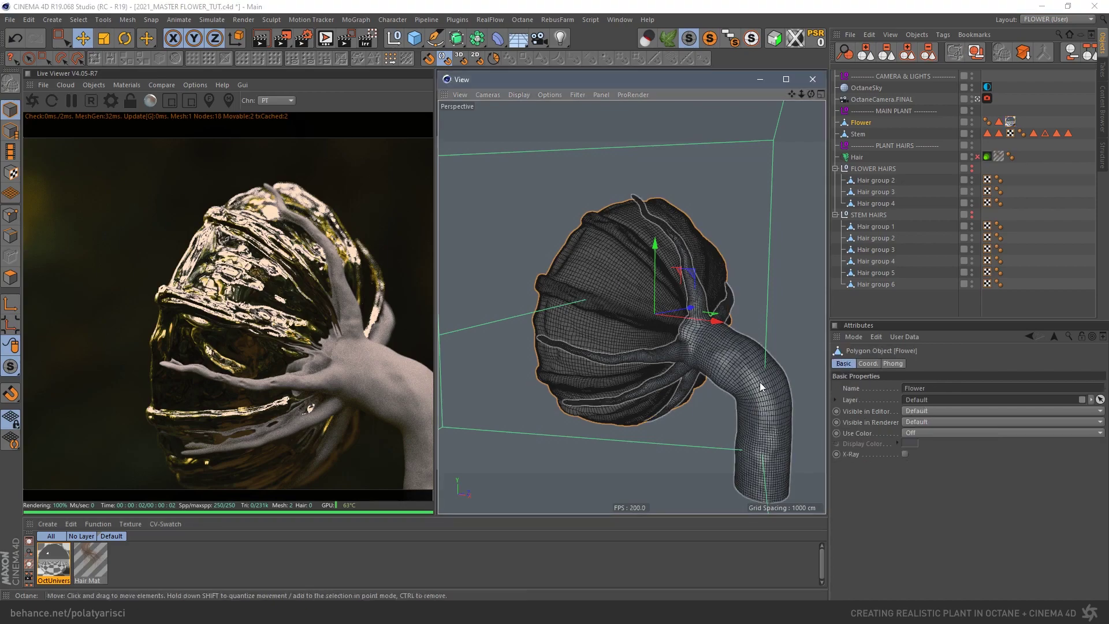
alt+drag(605, 317, 595, 283)
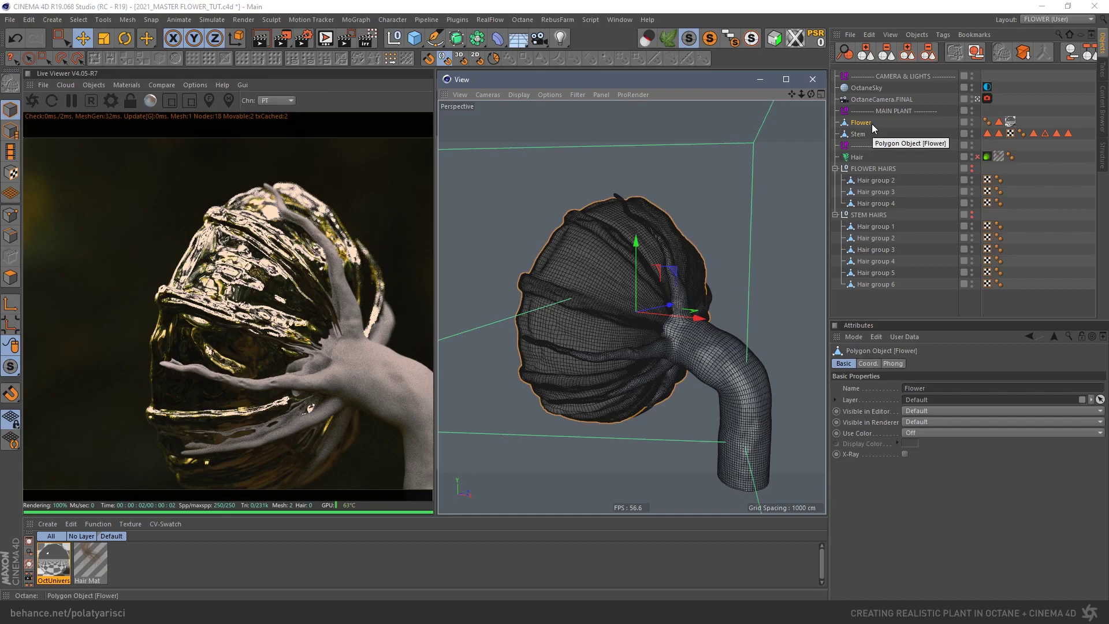
click(1009, 122)
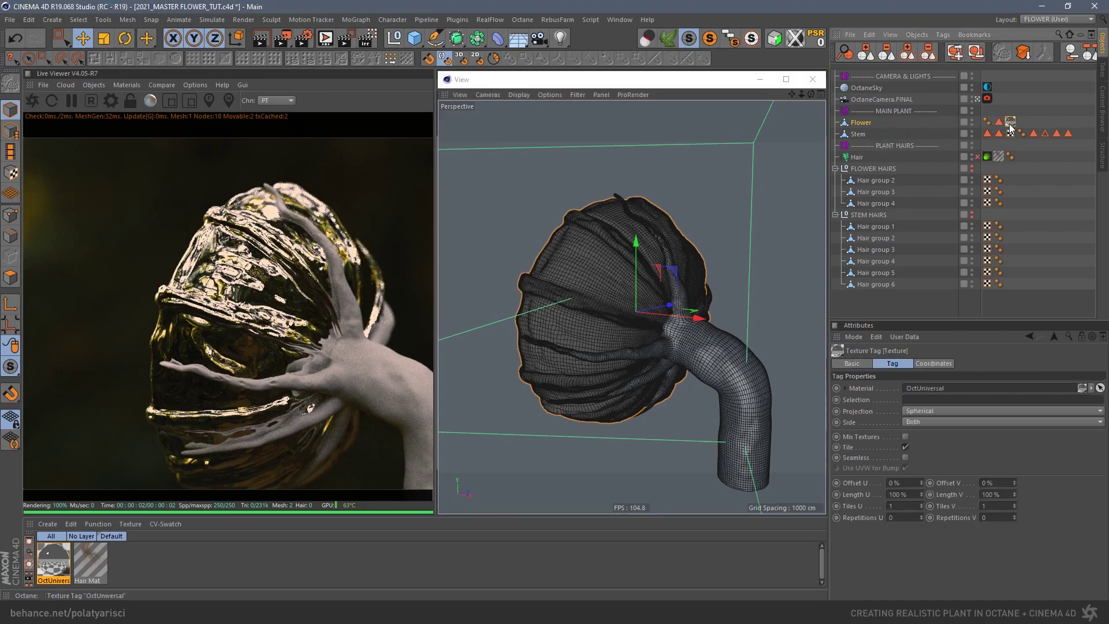
click(937, 412)
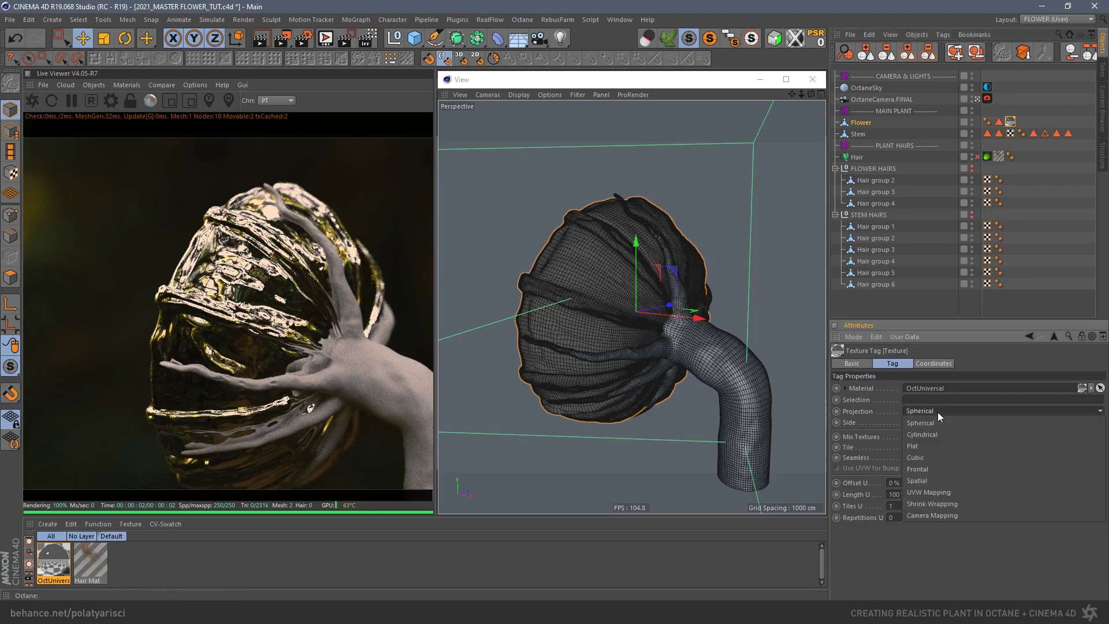
click(944, 459)
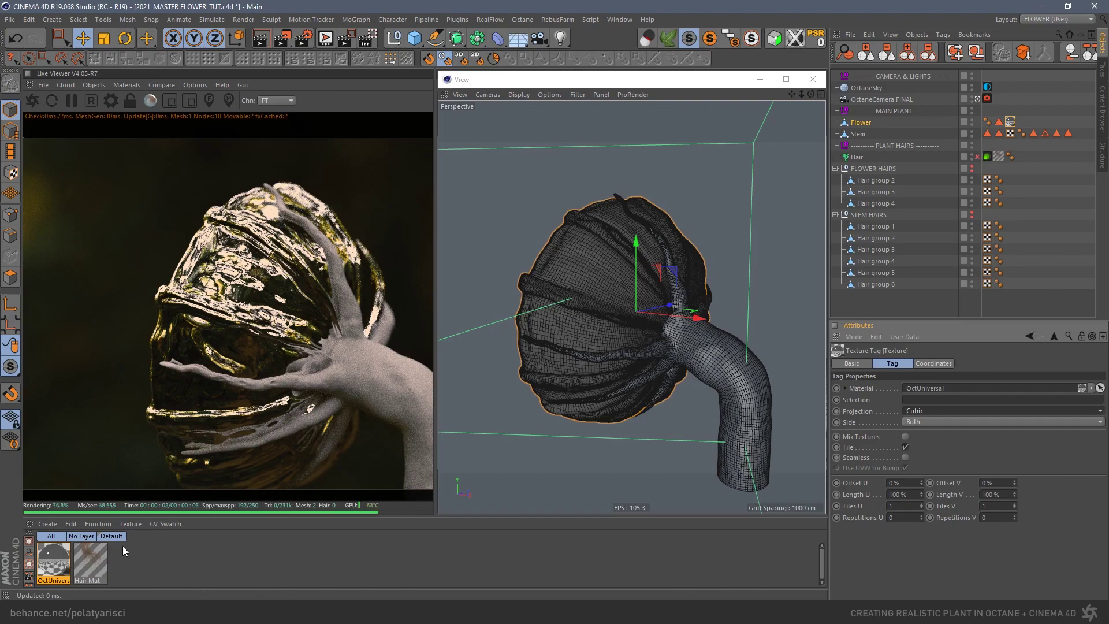
- Open the OctUniversal material in the Octane Node Editor, then reposition and enlarge its node to show all its input channels
click(52, 563)
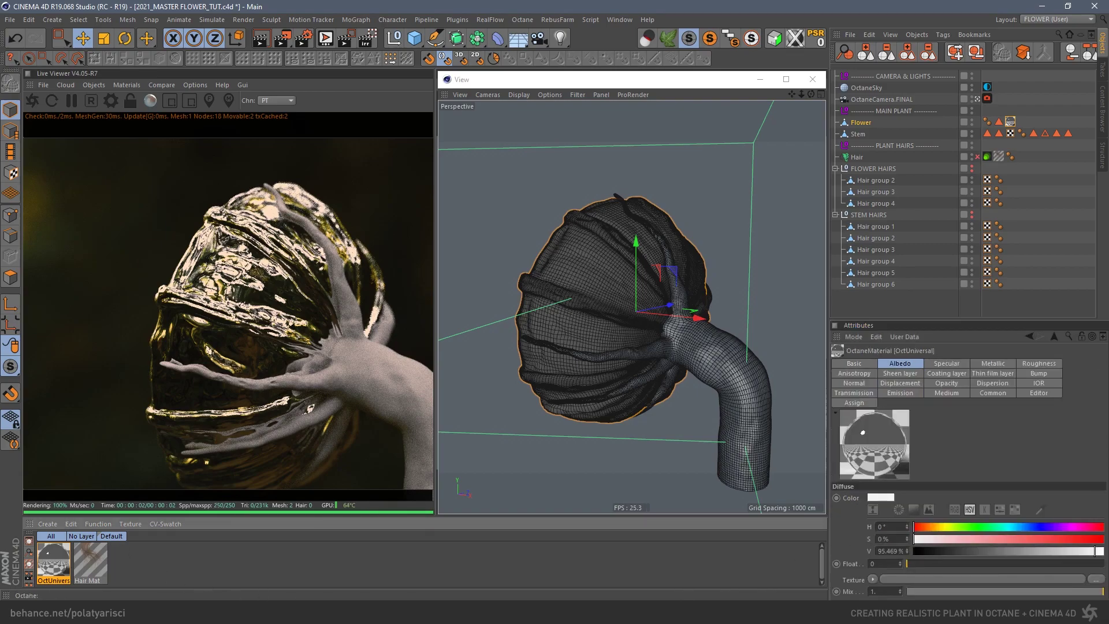
double_click(52, 563)
drag(592, 226, 809, 228)
drag(839, 459, 850, 489)
drag(814, 249, 829, 241)
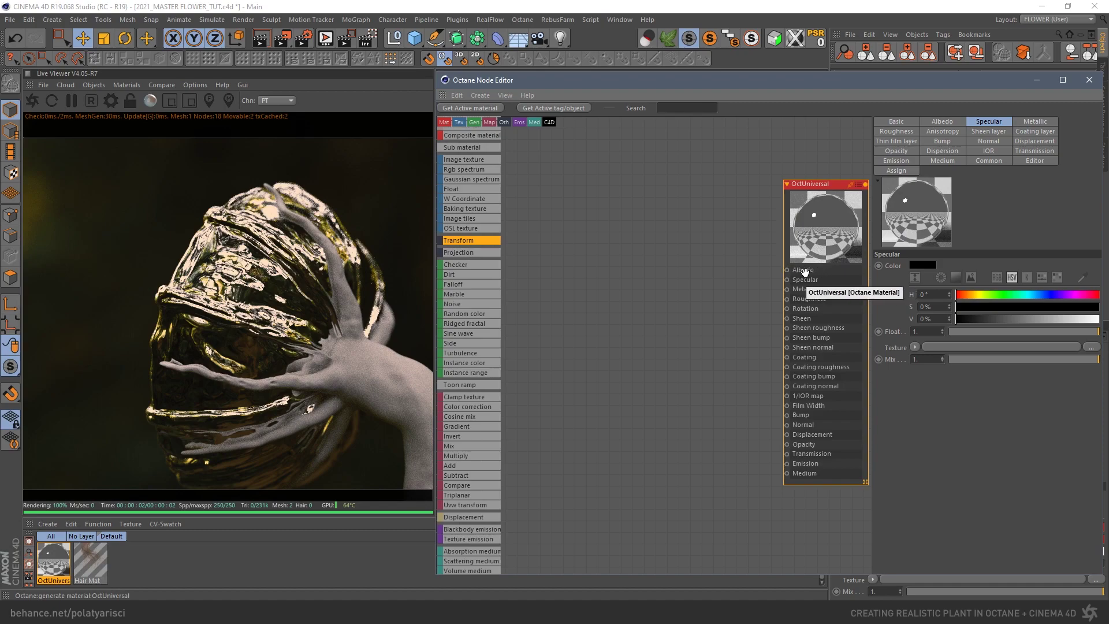
- Add an Octane material node beside OctUniversal, set its material type to Specular and enlarge the node
scroll(470, 213, up, 3)
scroll(474, 222, down, 2)
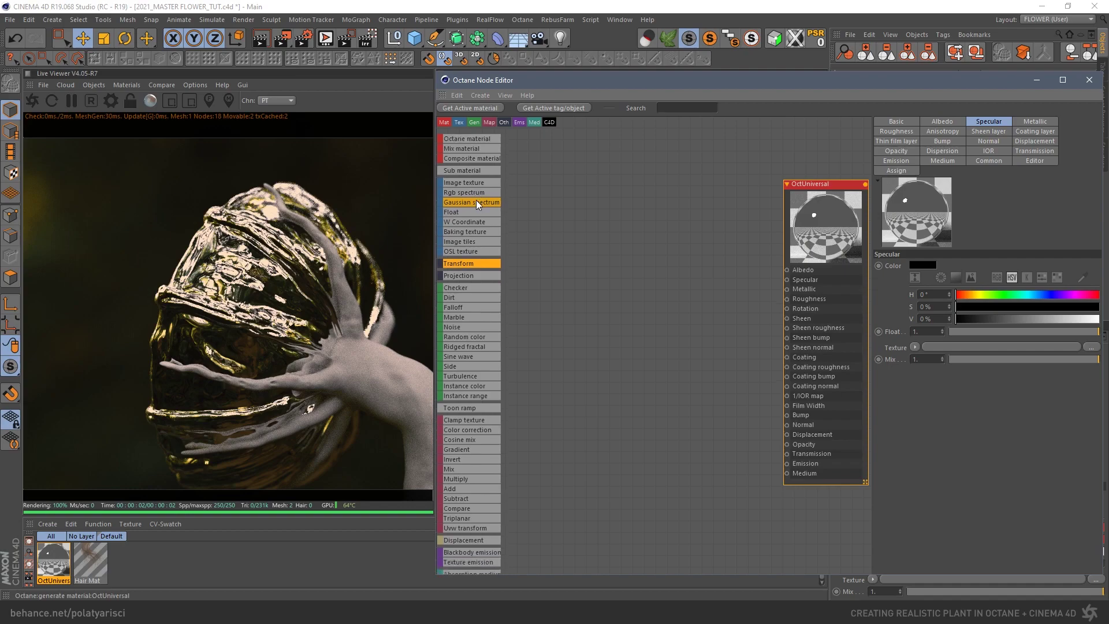
click(467, 140)
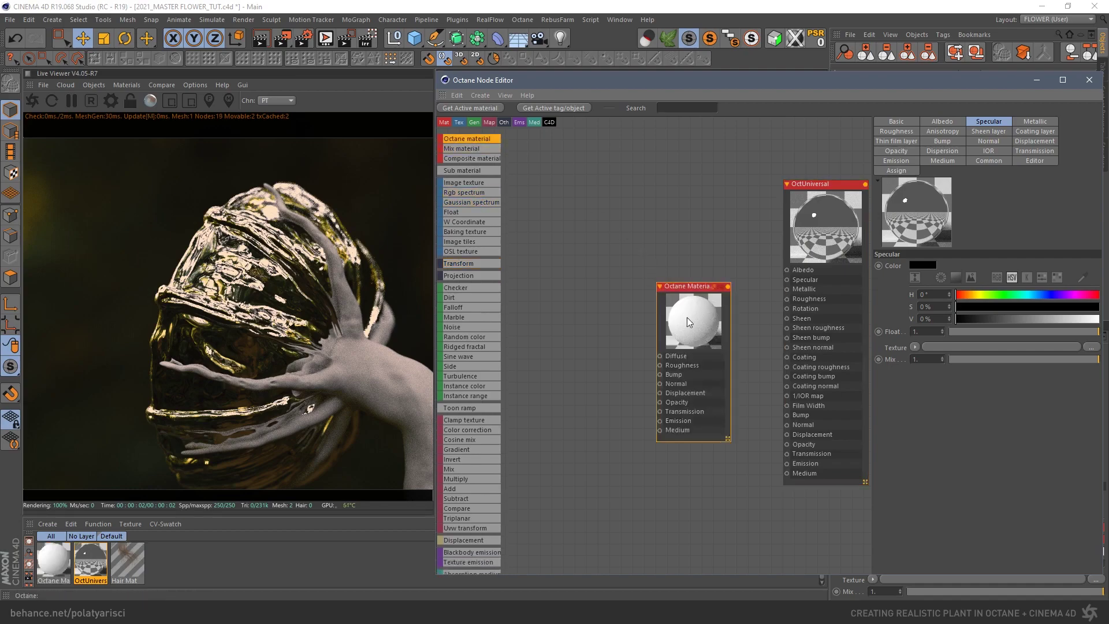
click(899, 123)
click(952, 258)
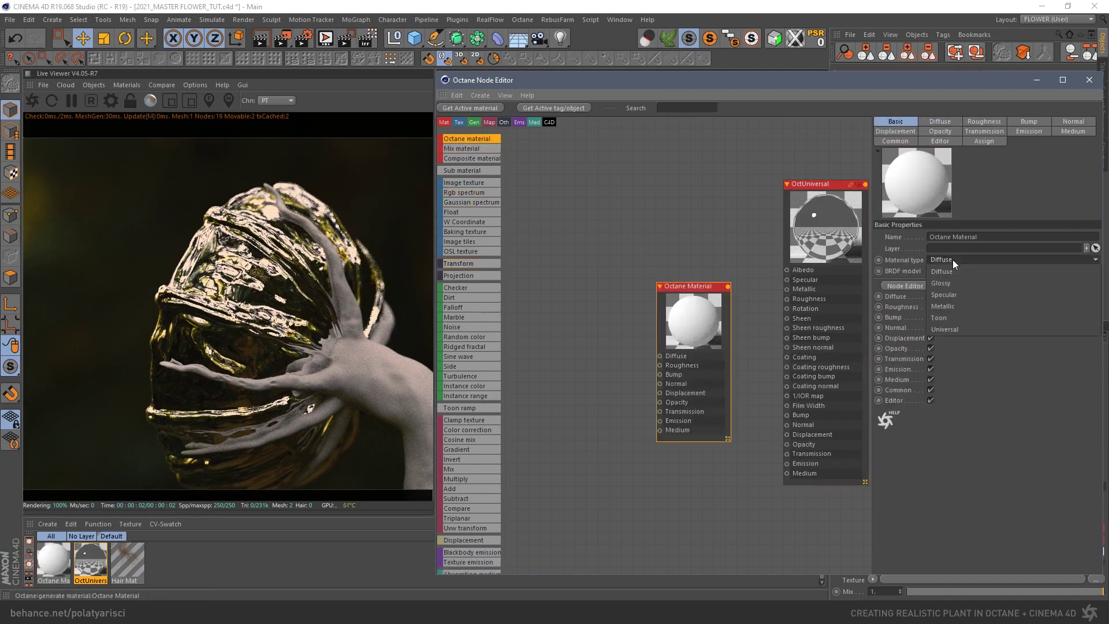
click(962, 295)
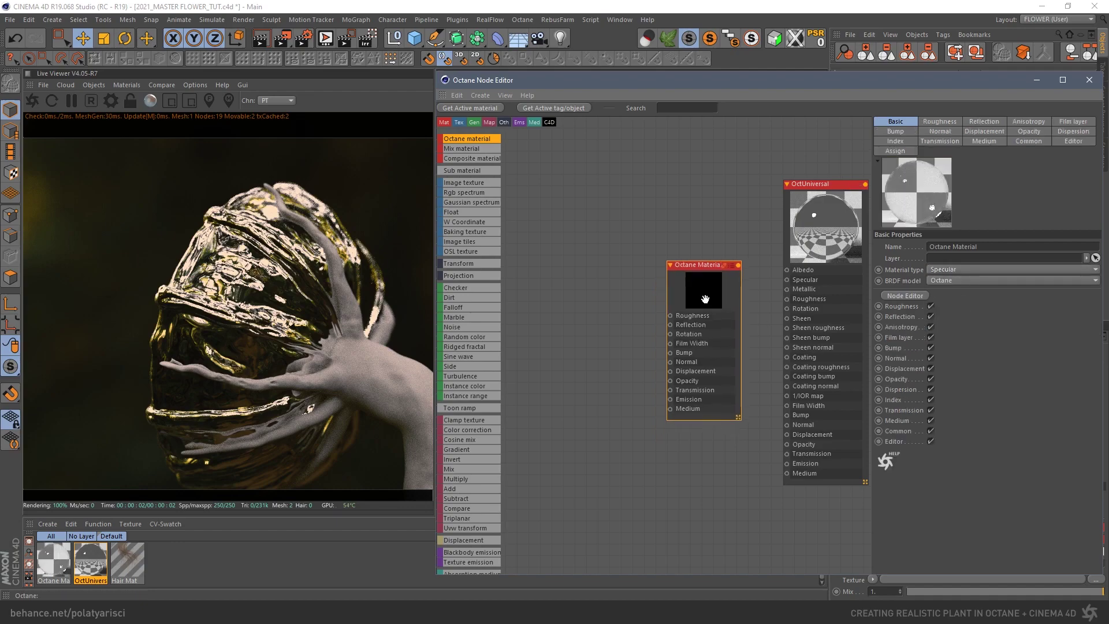
drag(744, 428, 750, 452)
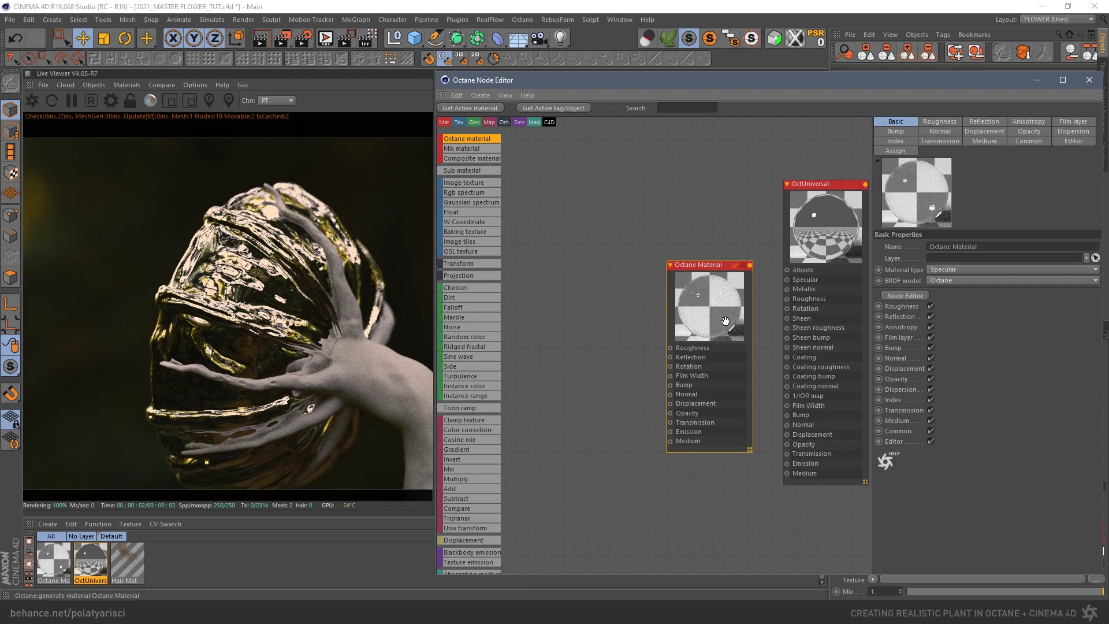
- Duplicate the specular material node, change the copy's material type to Diffuse and align it beside the original
drag(722, 315, 601, 318)
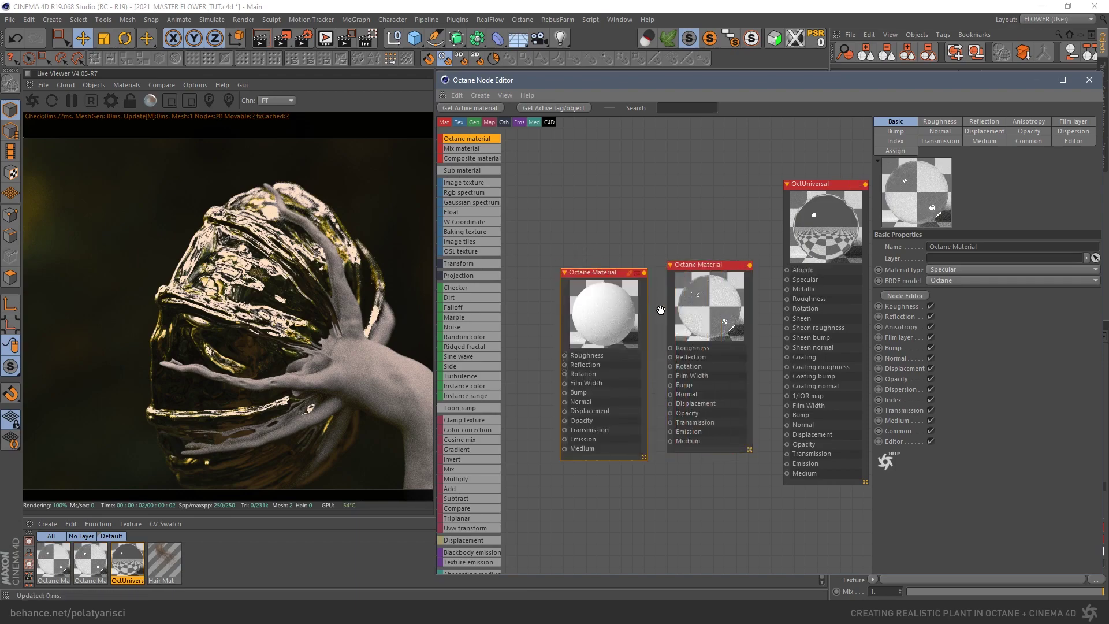
click(962, 269)
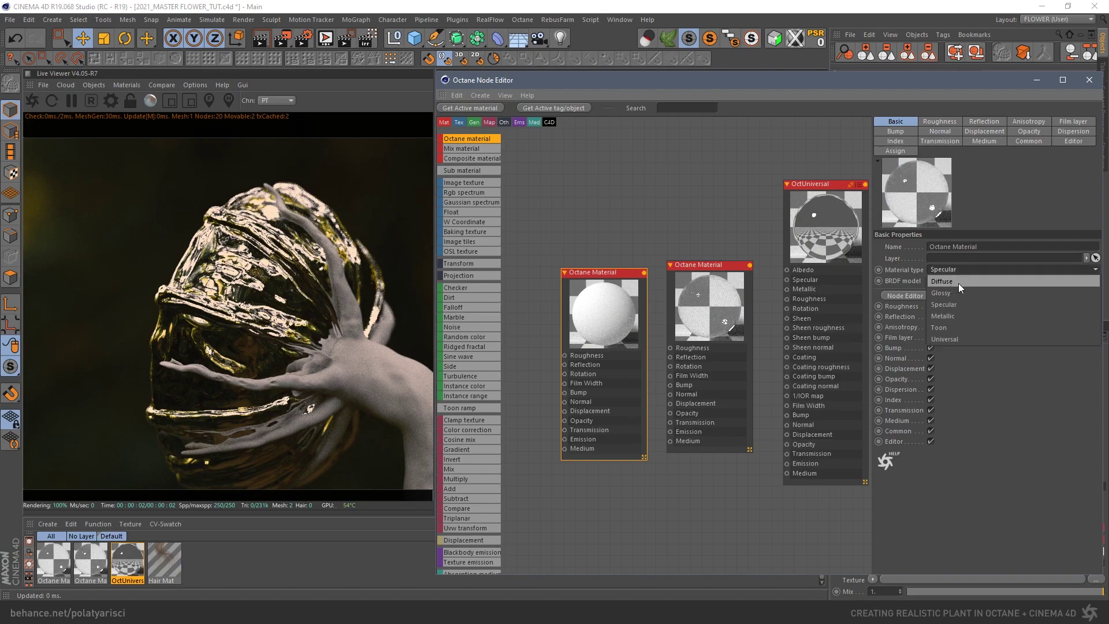
click(958, 283)
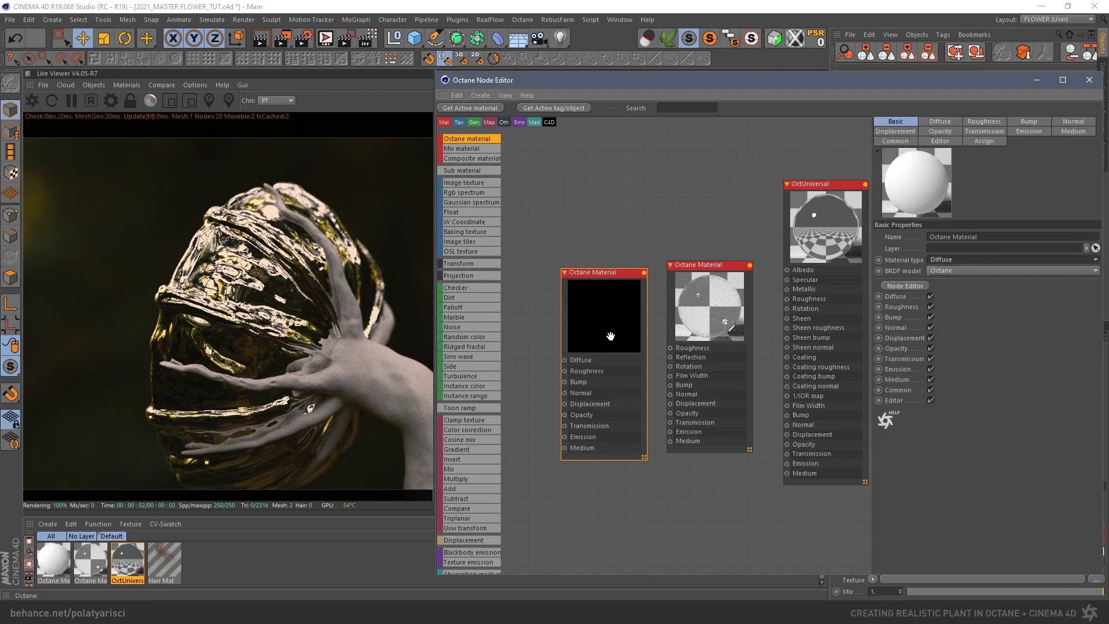
drag(613, 339, 616, 330)
drag(645, 447, 646, 451)
- Add a Mix material node with the specular node in Material1 and the diffuse node in Material2, and place a Composite material node beside it
drag(687, 154, 624, 143)
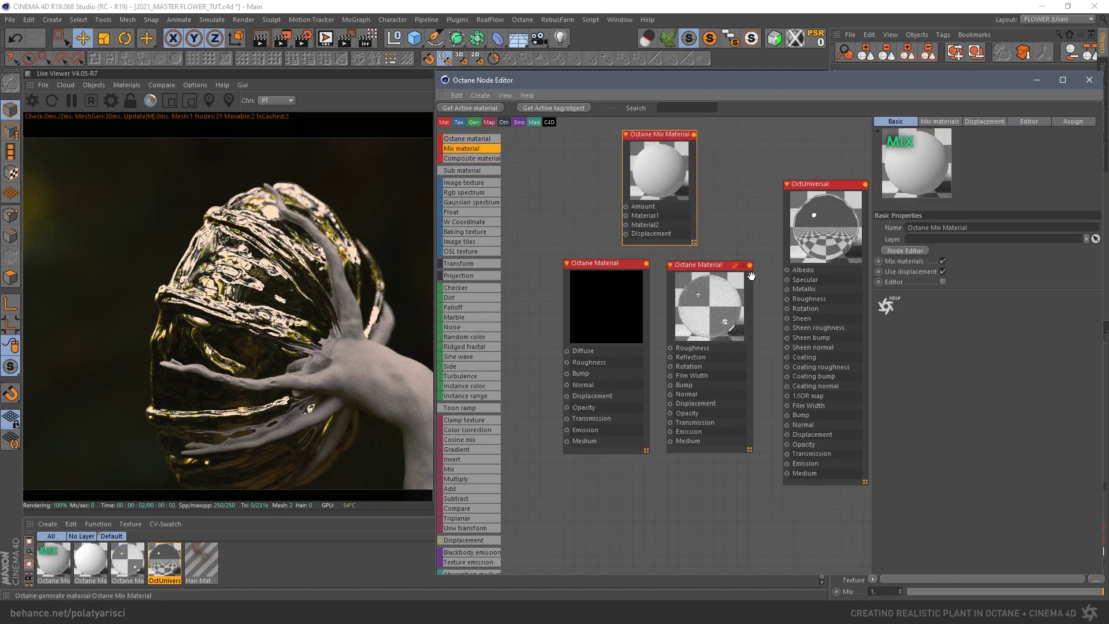
drag(750, 265, 632, 216)
drag(647, 267, 626, 224)
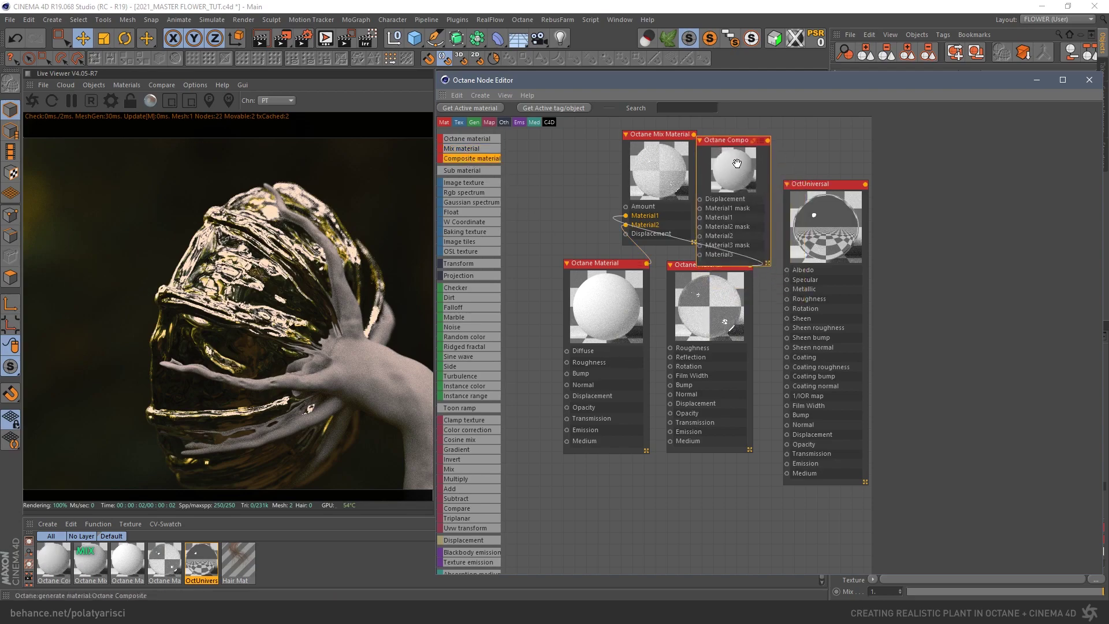
click(736, 195)
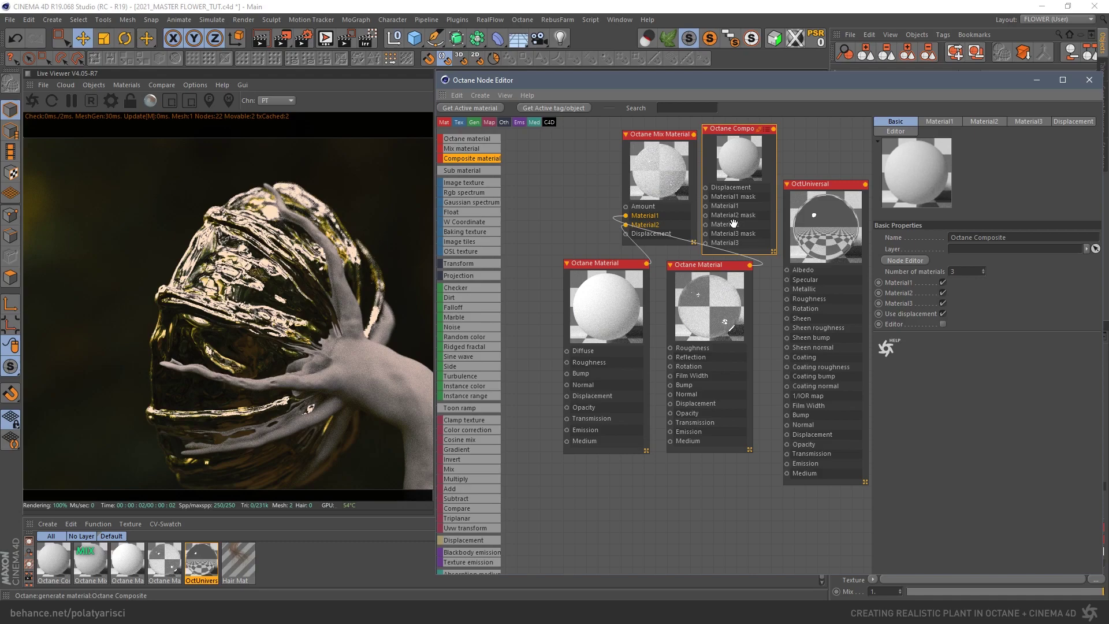
drag(680, 176, 653, 176)
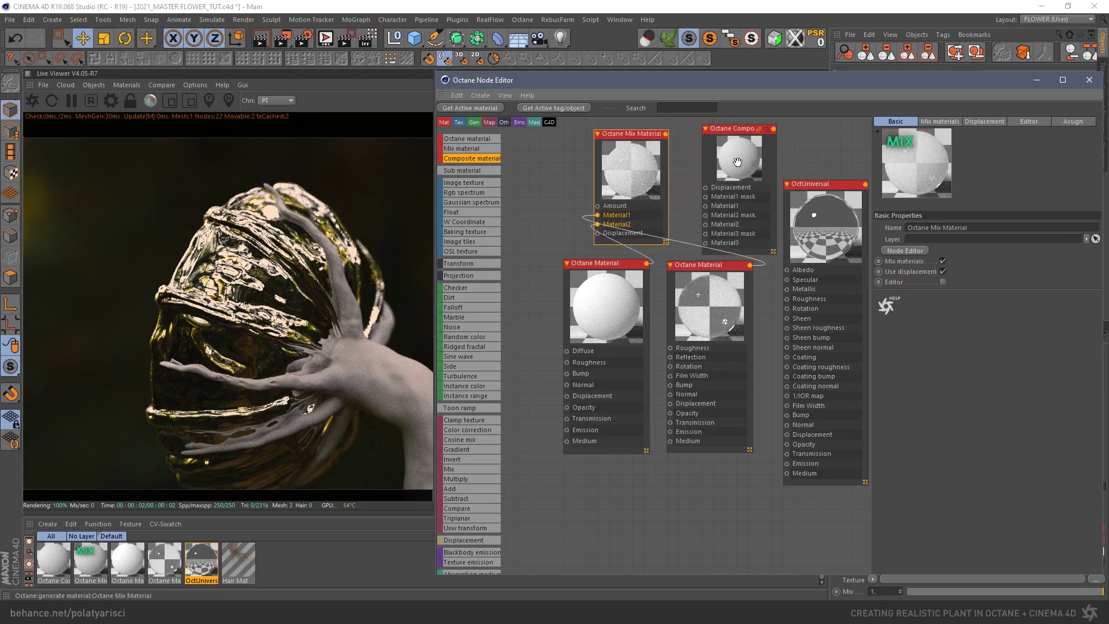
drag(742, 162, 719, 162)
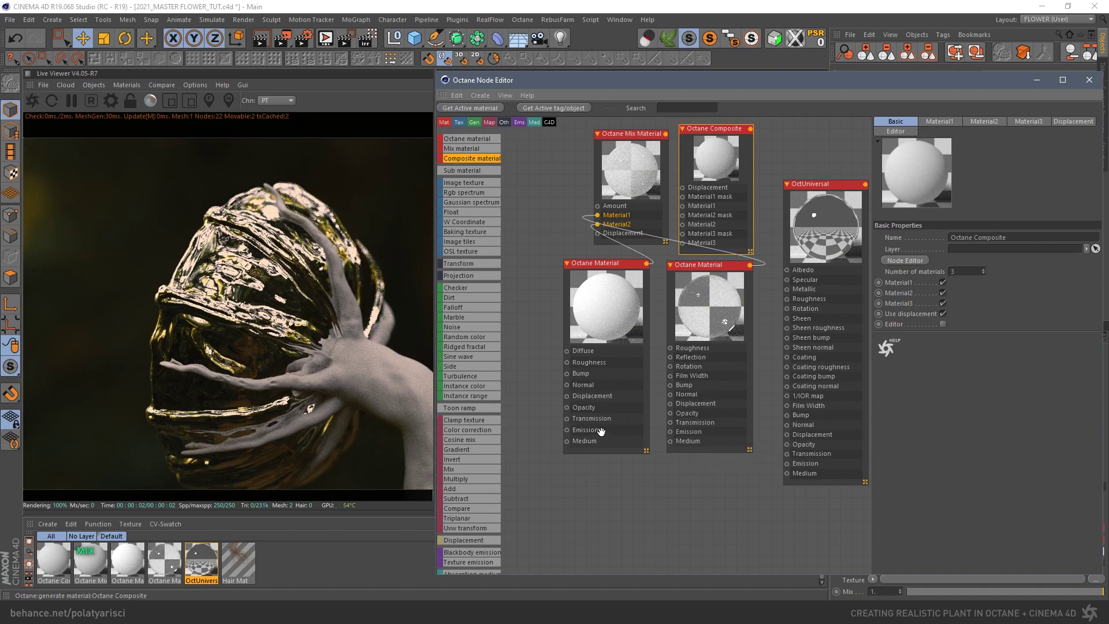
- Delete the diffuse, specular, mix and composite material nodes, keeping only OctUniversal
drag(543, 179, 719, 392)
key(Delete)
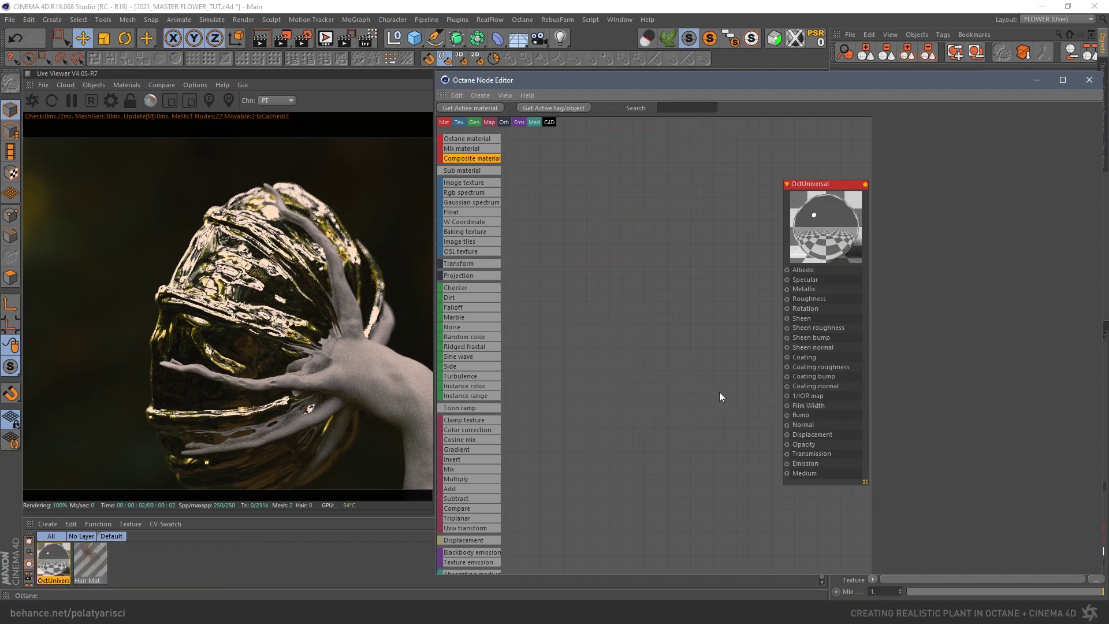
- Enable Fake shadows for the OctUniversal material
click(821, 223)
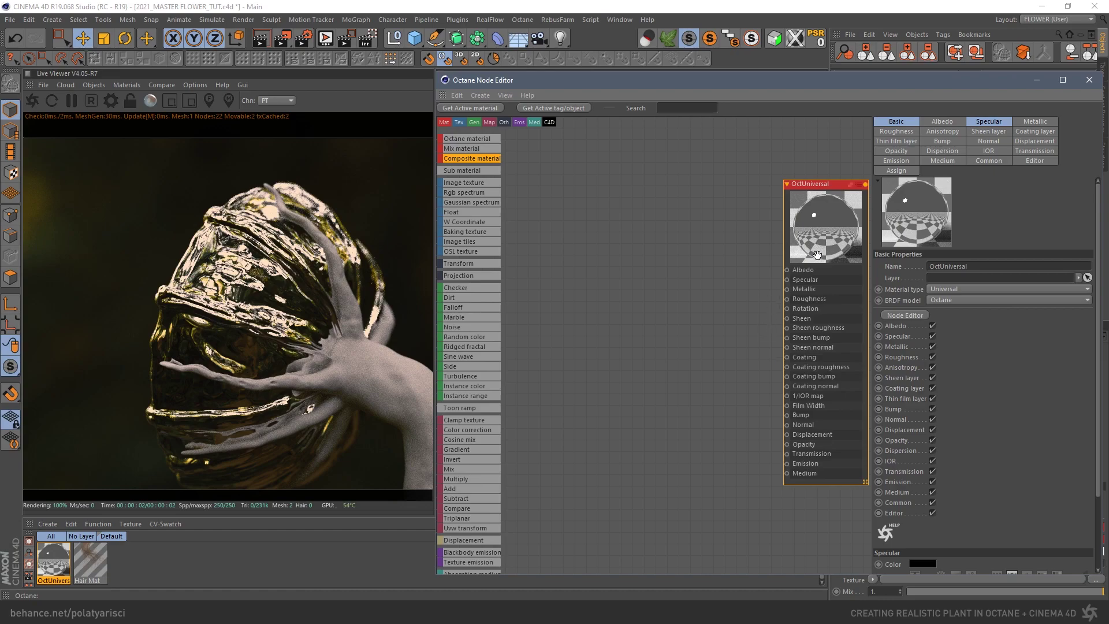
click(986, 160)
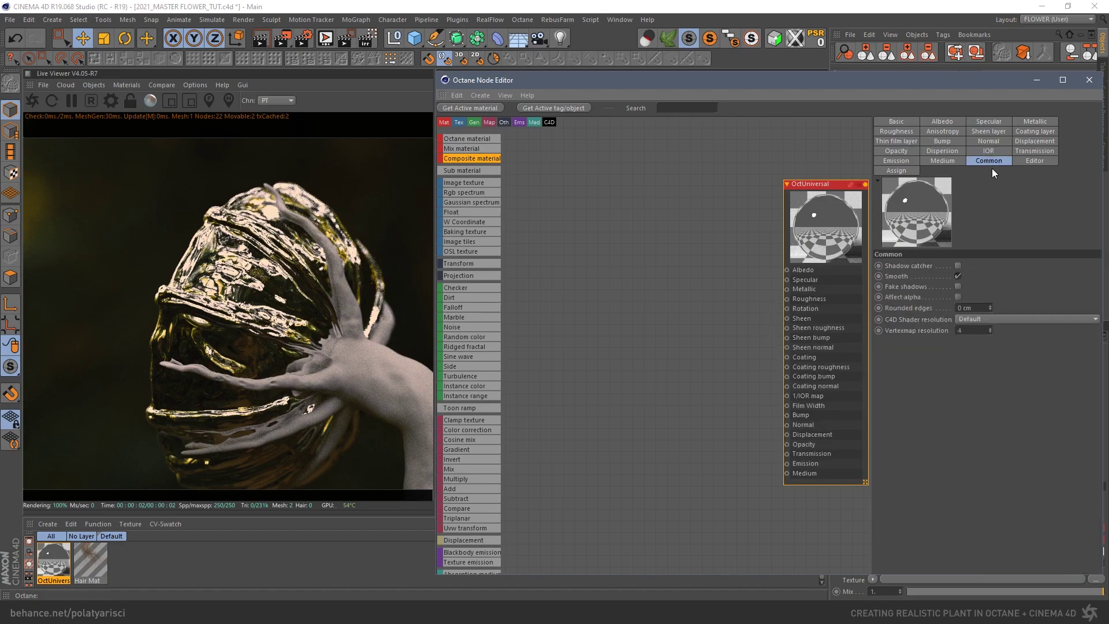
click(958, 286)
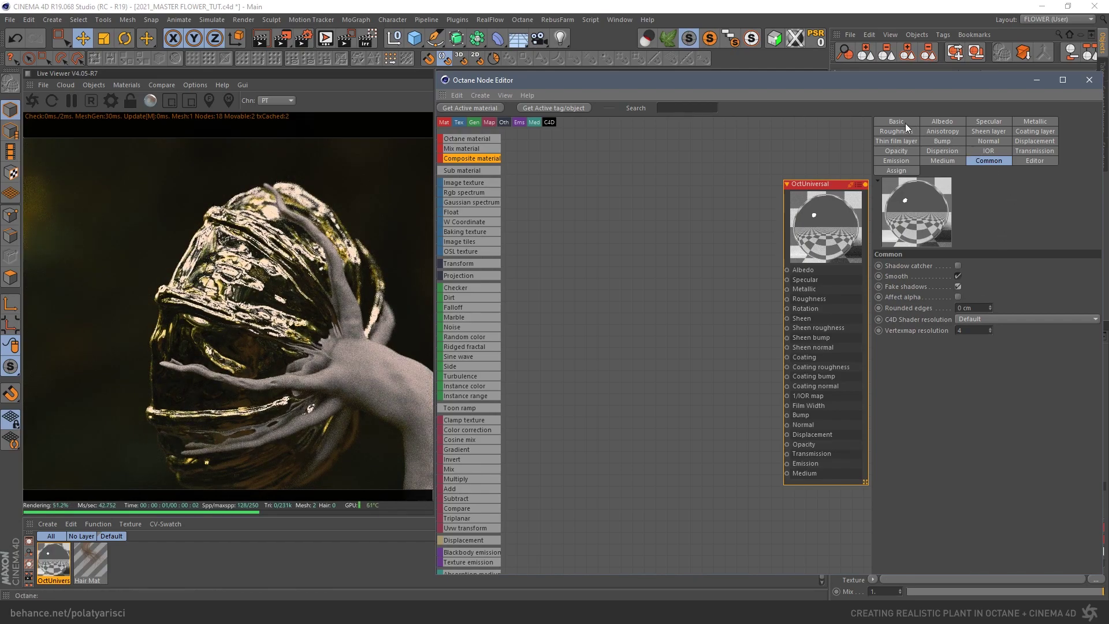
- Rename the OctUniversal material as Flower
click(909, 123)
click(978, 266)
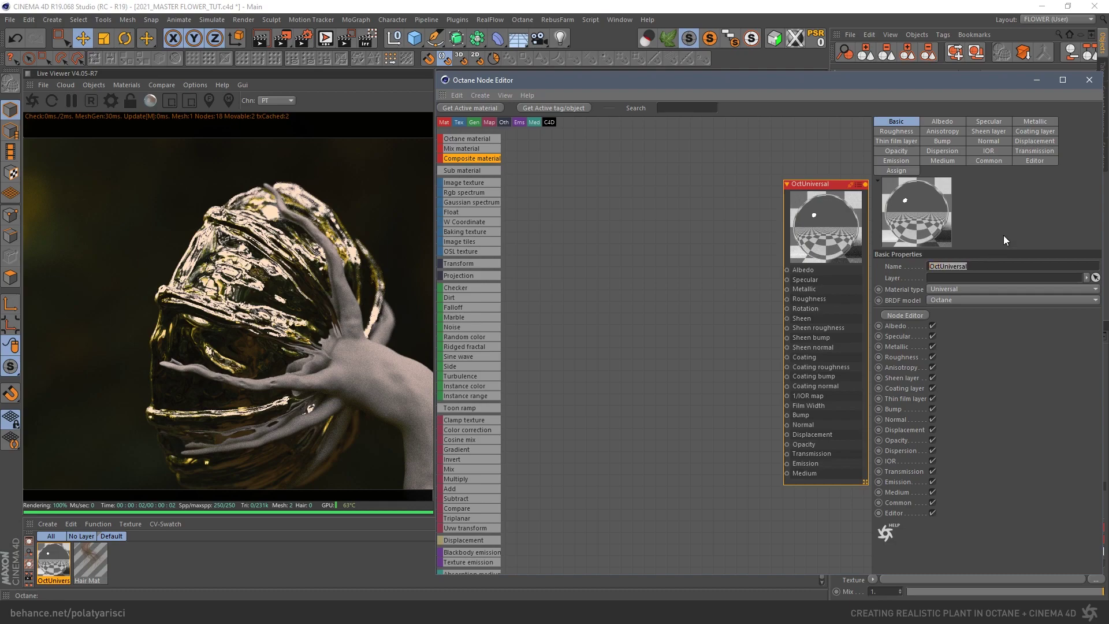
text(Flower)
key(Return)
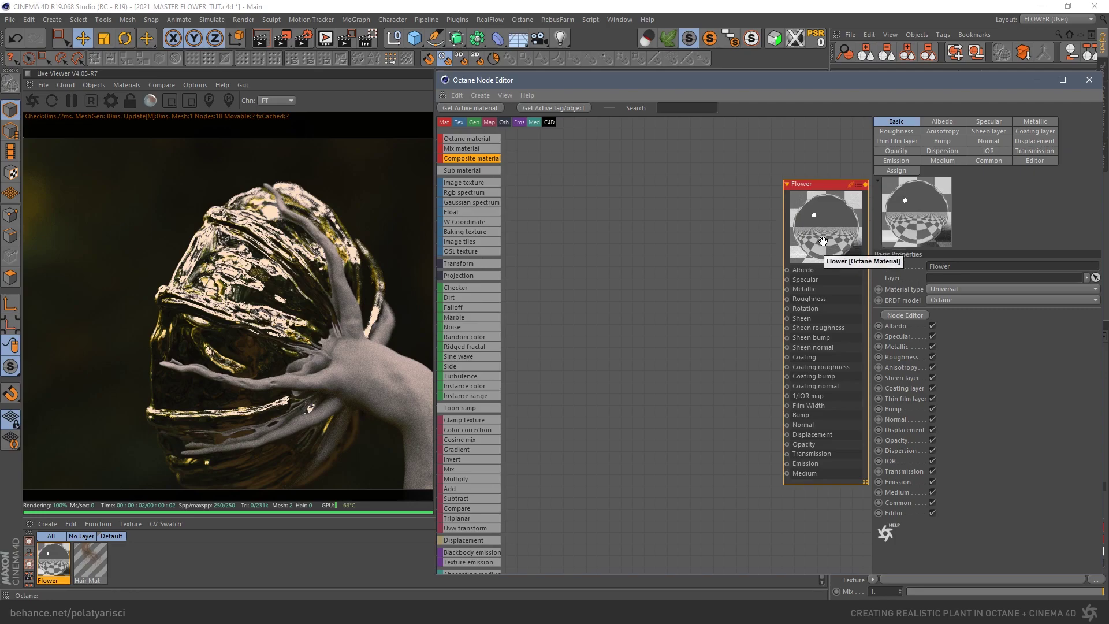
- Set the Flower material's metallic float to 0 and darken its albedo colour to black with V at 0%
click(1035, 122)
drag(1066, 265, 926, 265)
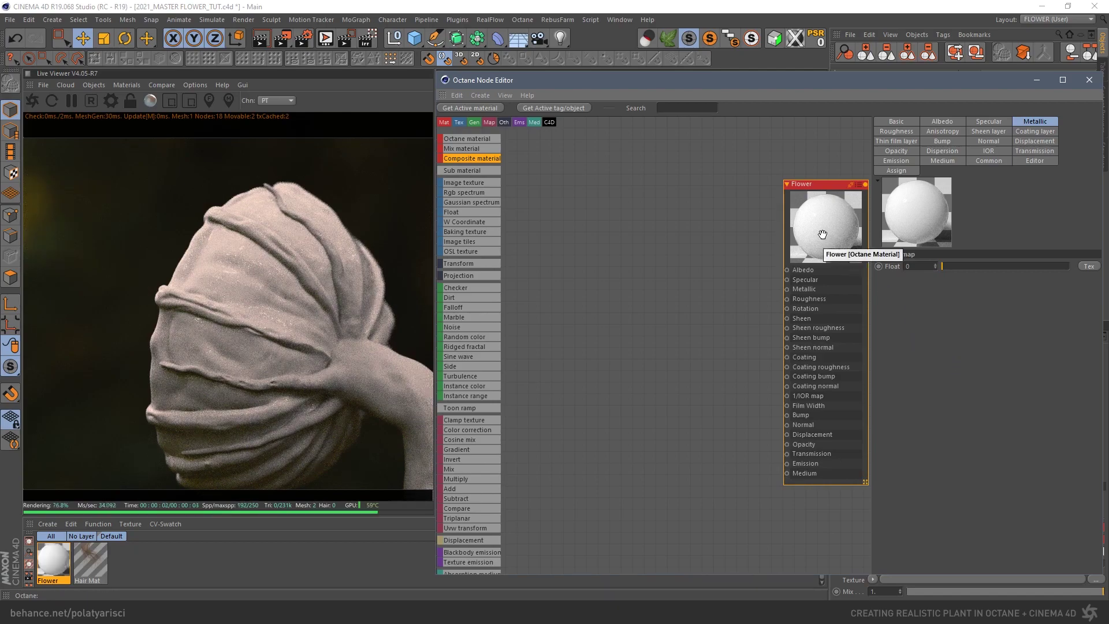
click(942, 122)
drag(1011, 319, 933, 318)
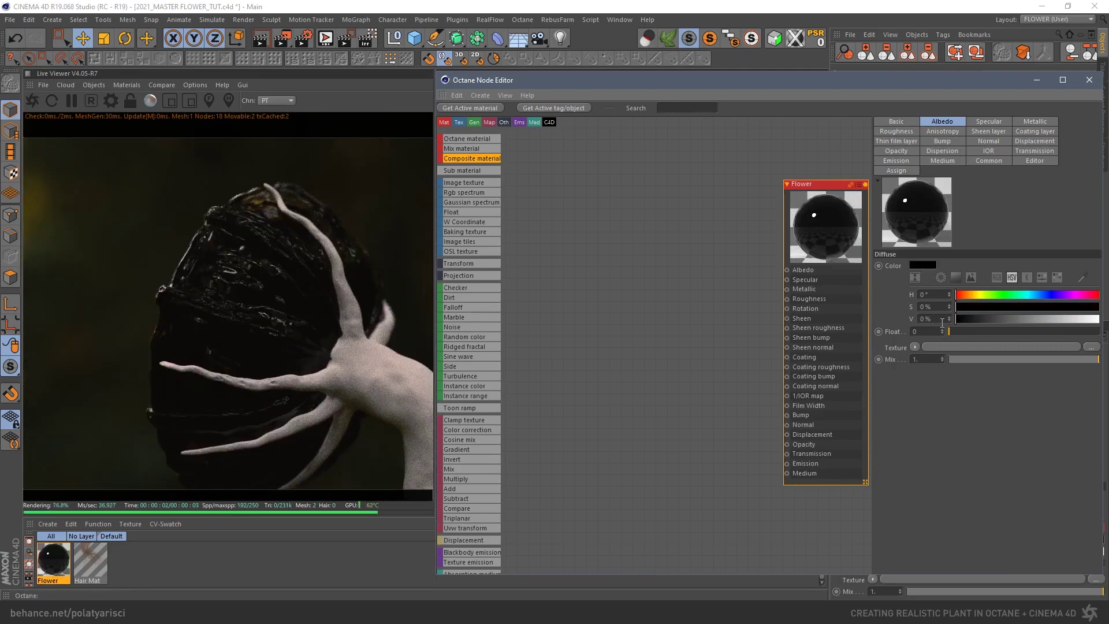
- Hide the Stem object in both the viewport and the render
click(1022, 150)
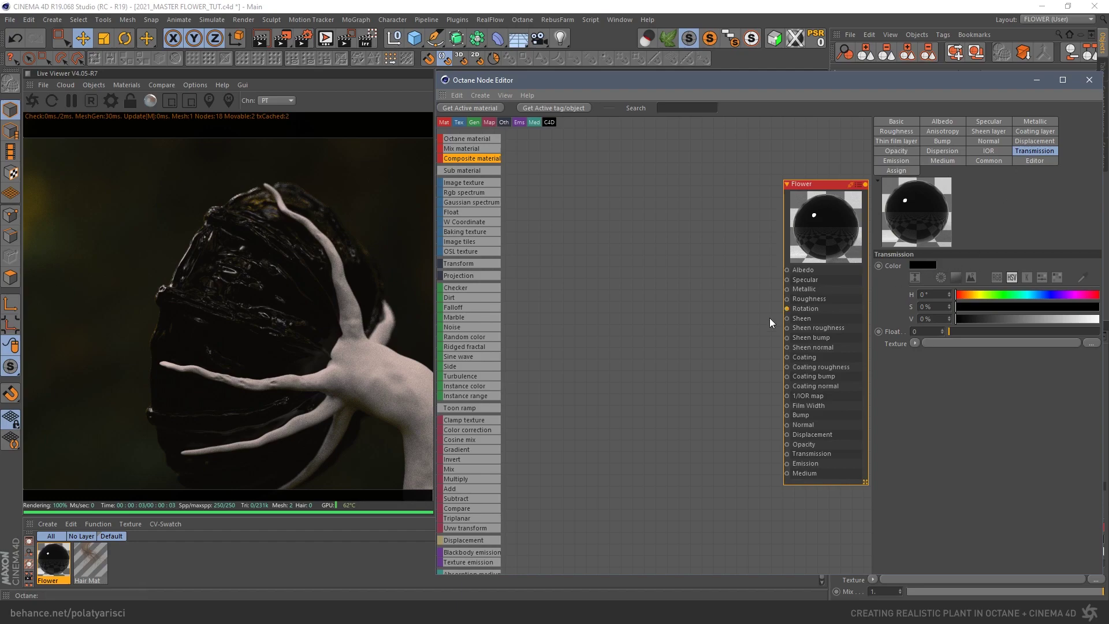
click(1034, 82)
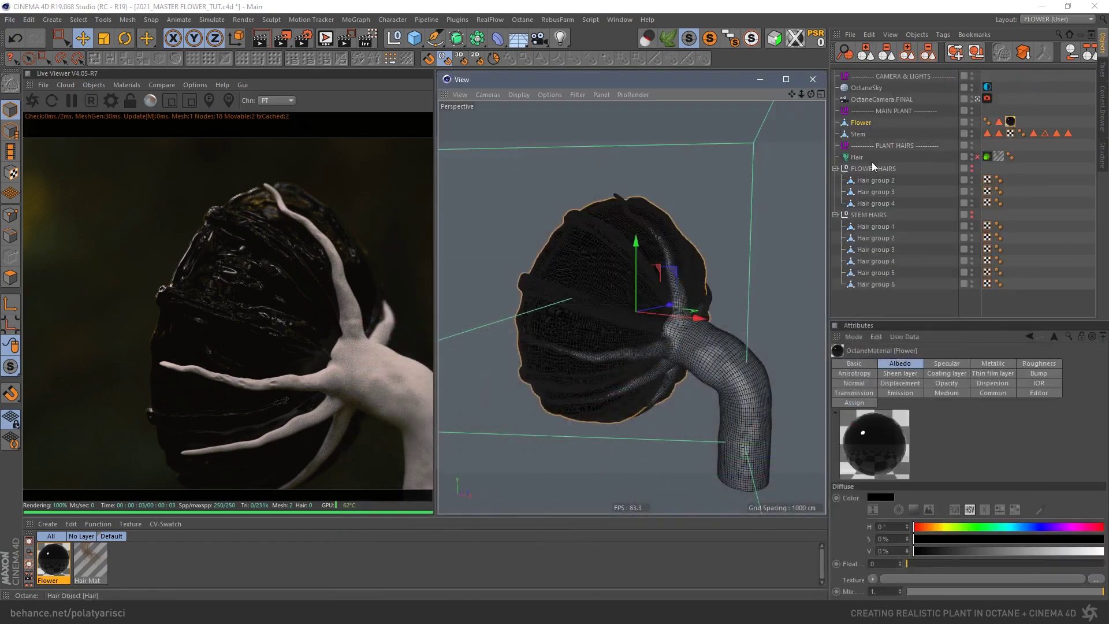
click(972, 135)
click(972, 135)
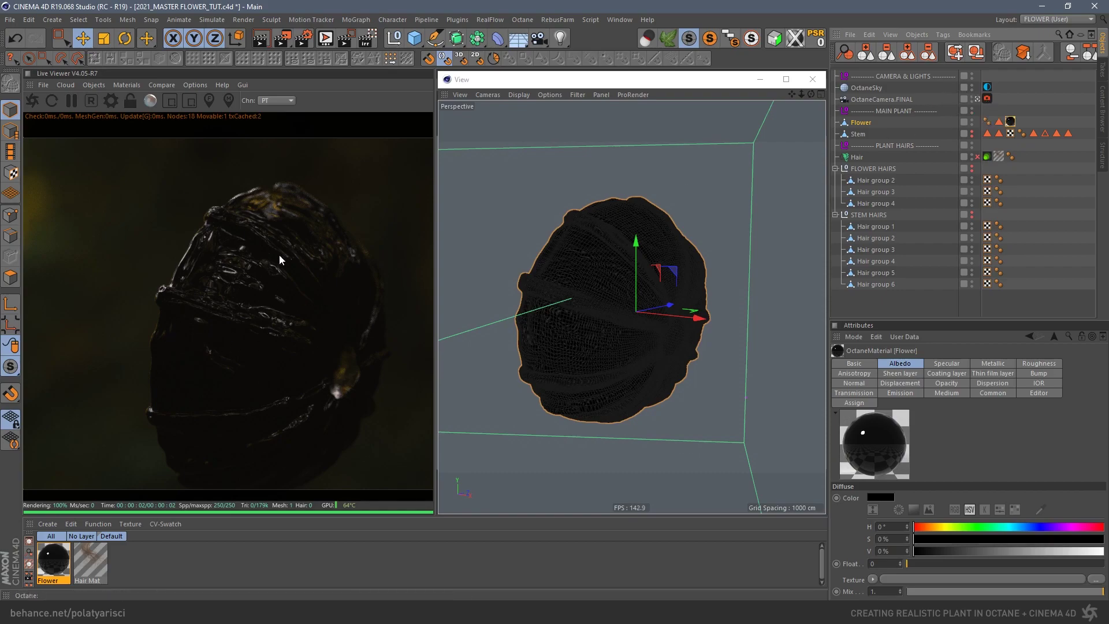
- Enable the camera imager and post processing in the Octane camera tag of OctaneCamera.FINAL
click(988, 99)
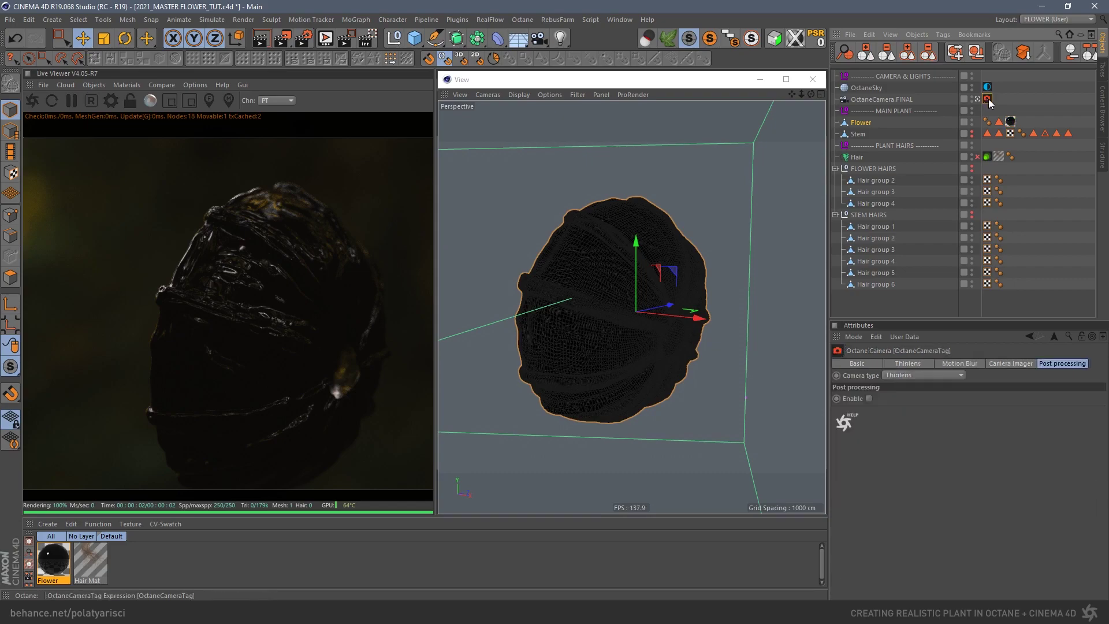
click(1011, 363)
click(914, 398)
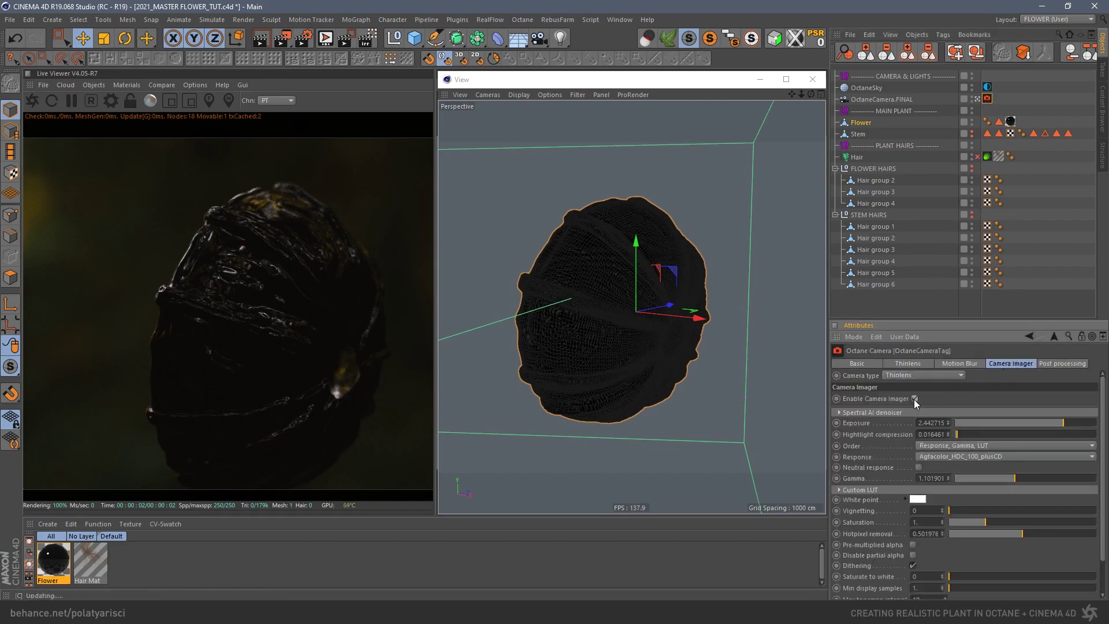
click(1072, 364)
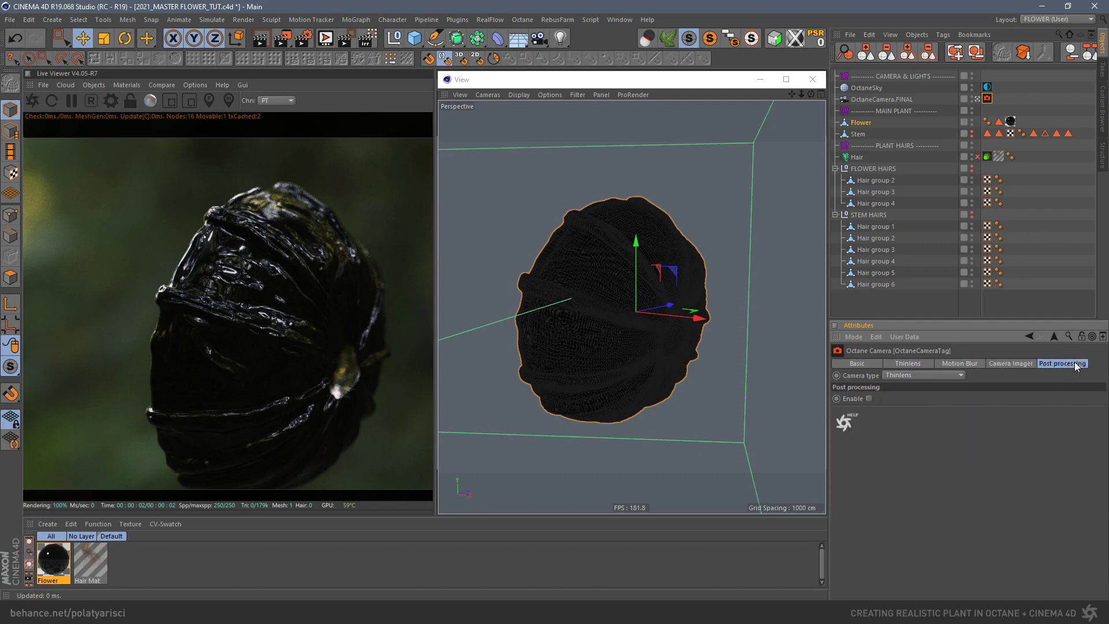
click(869, 399)
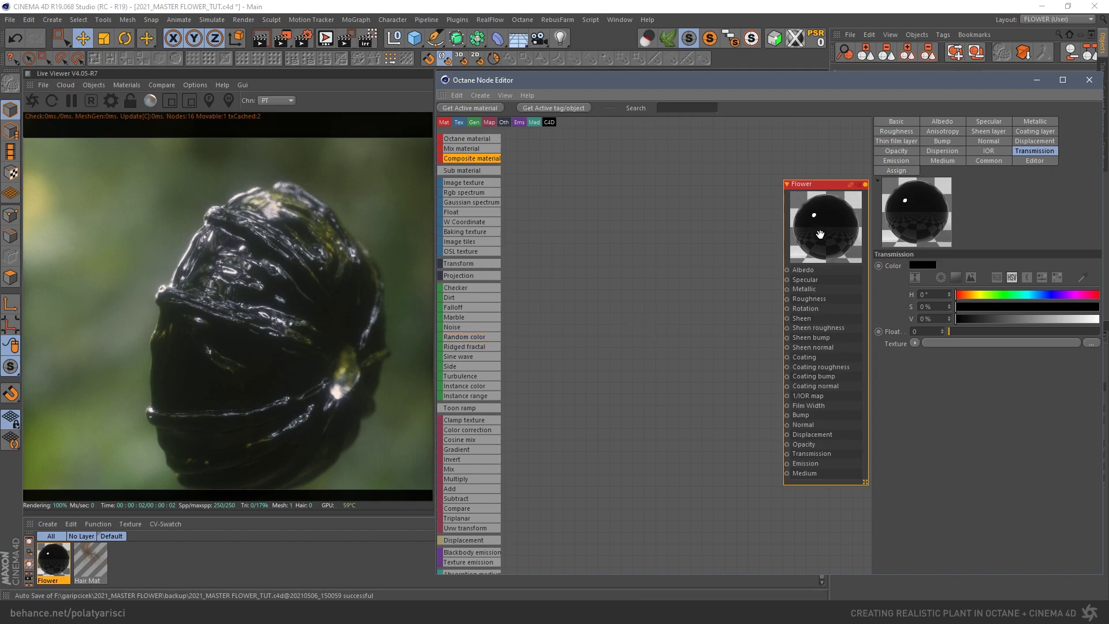
- Set the Flower material's specular float to 0 and its transmission colour's V to 80%
click(990, 123)
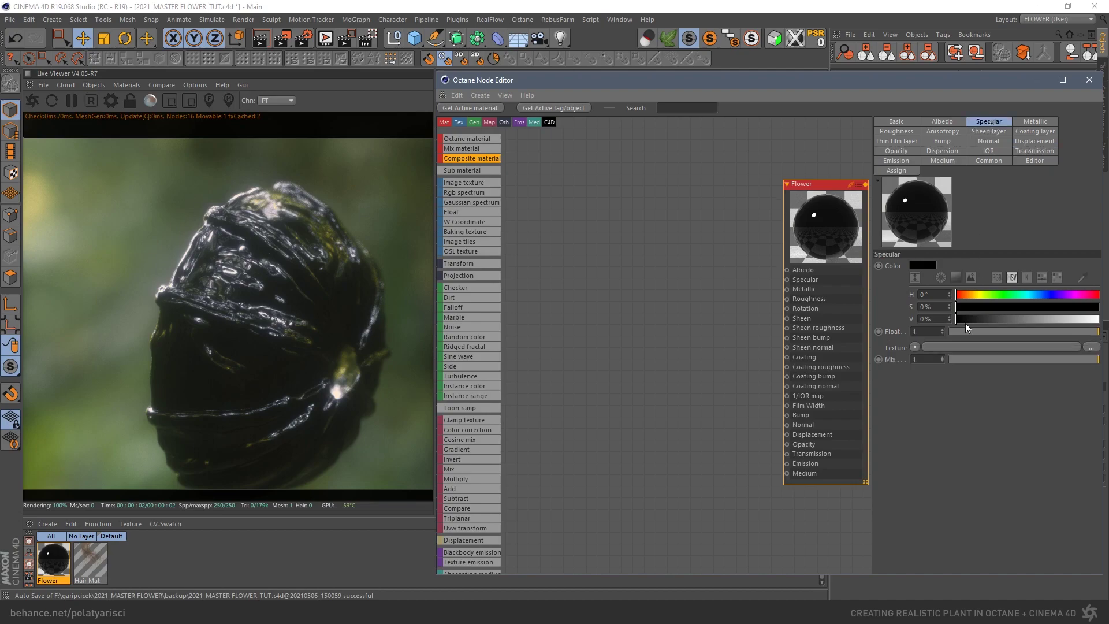
drag(961, 334, 926, 330)
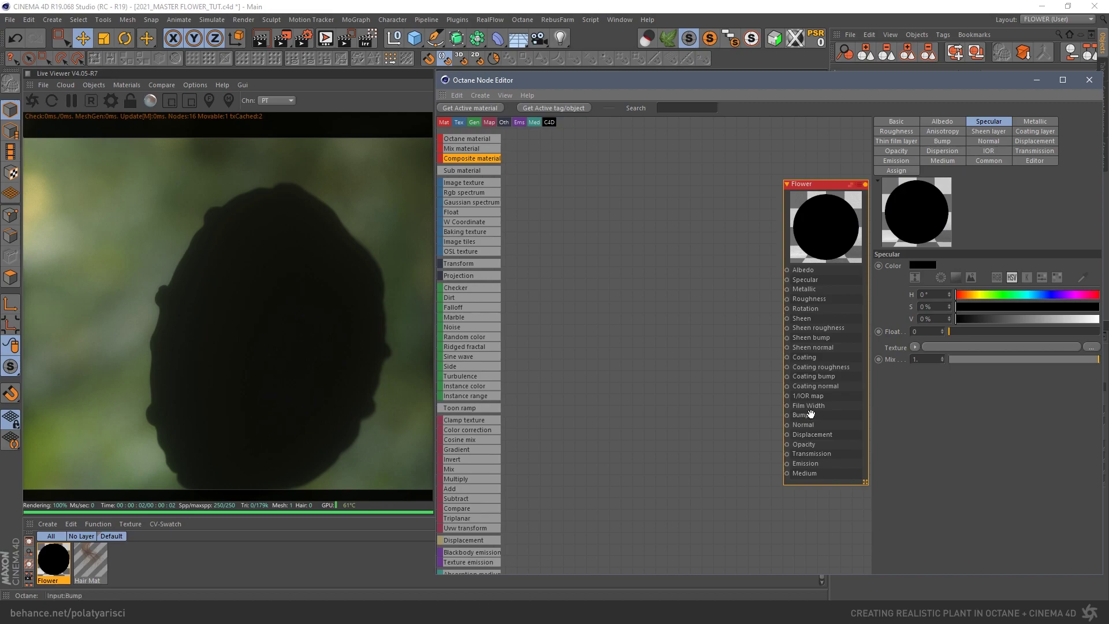
click(1034, 150)
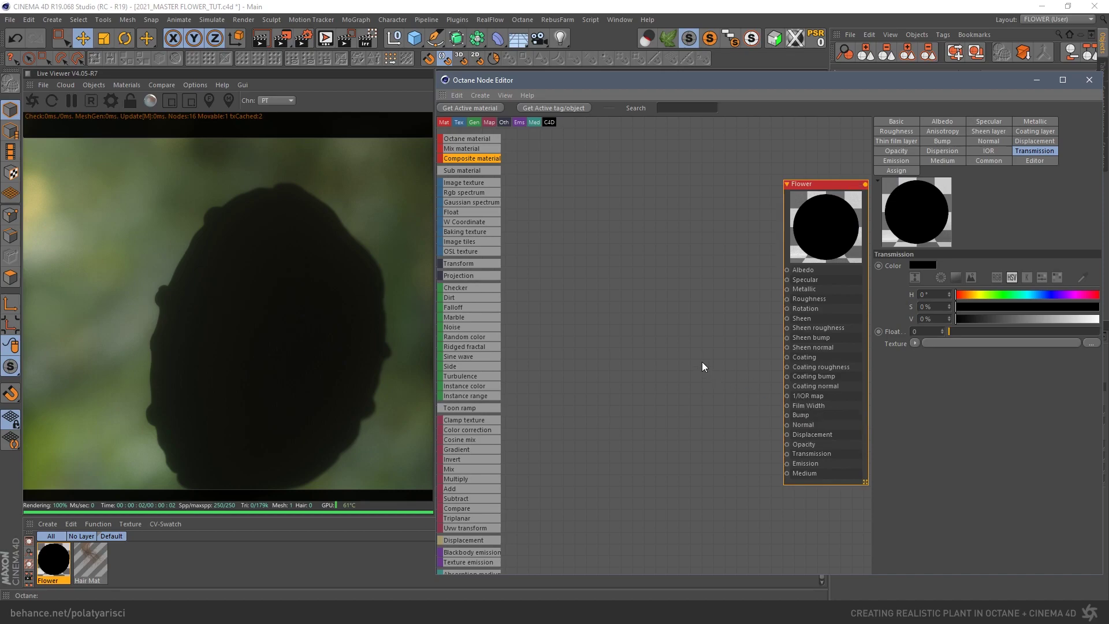
double_click(936, 317)
text(80)
key(Return)
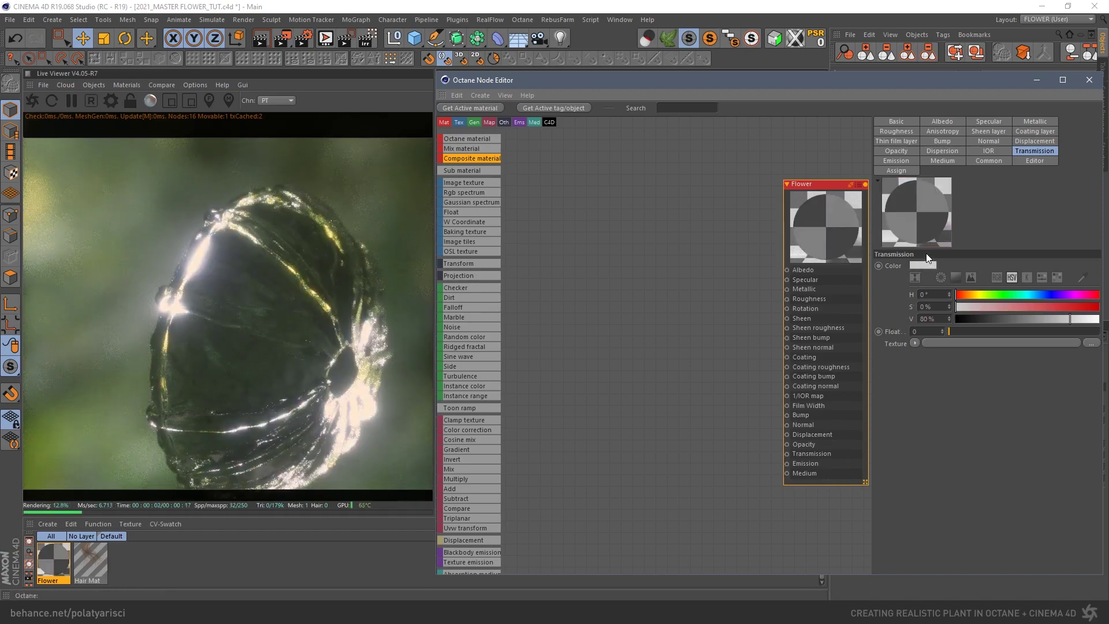
- Set the Flower material's specular float to 0.35
click(993, 122)
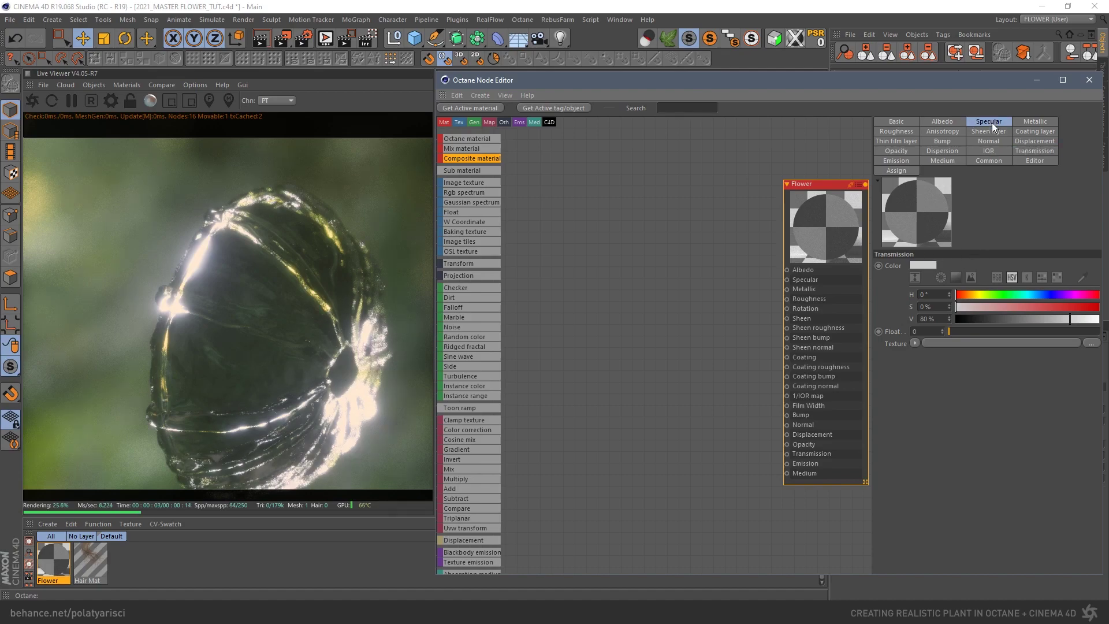
click(926, 330)
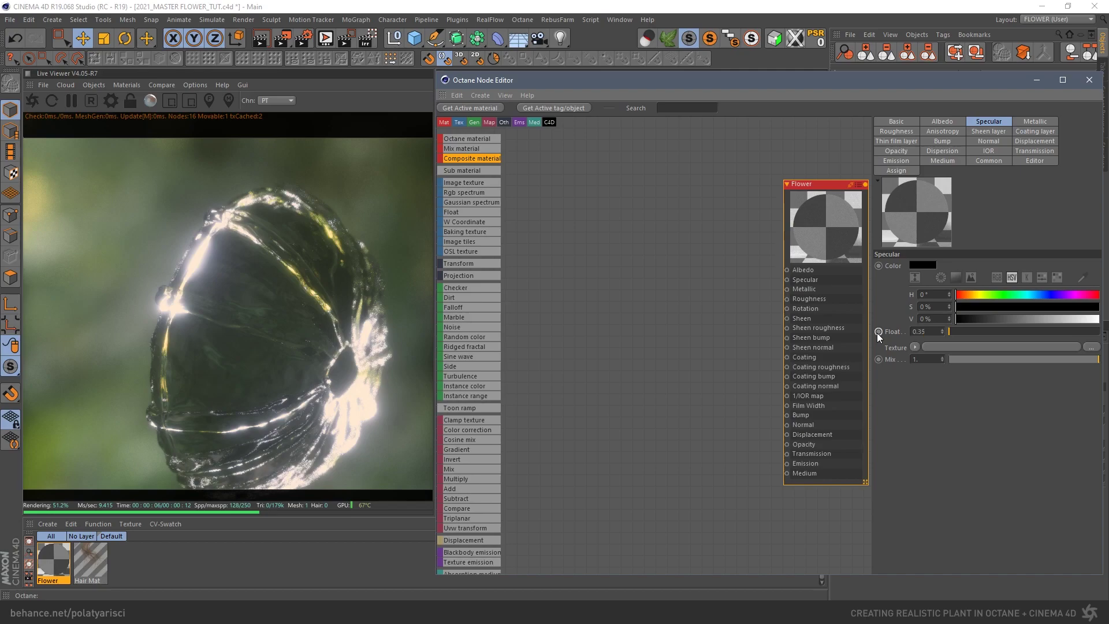
text(0.35)
key(Return)
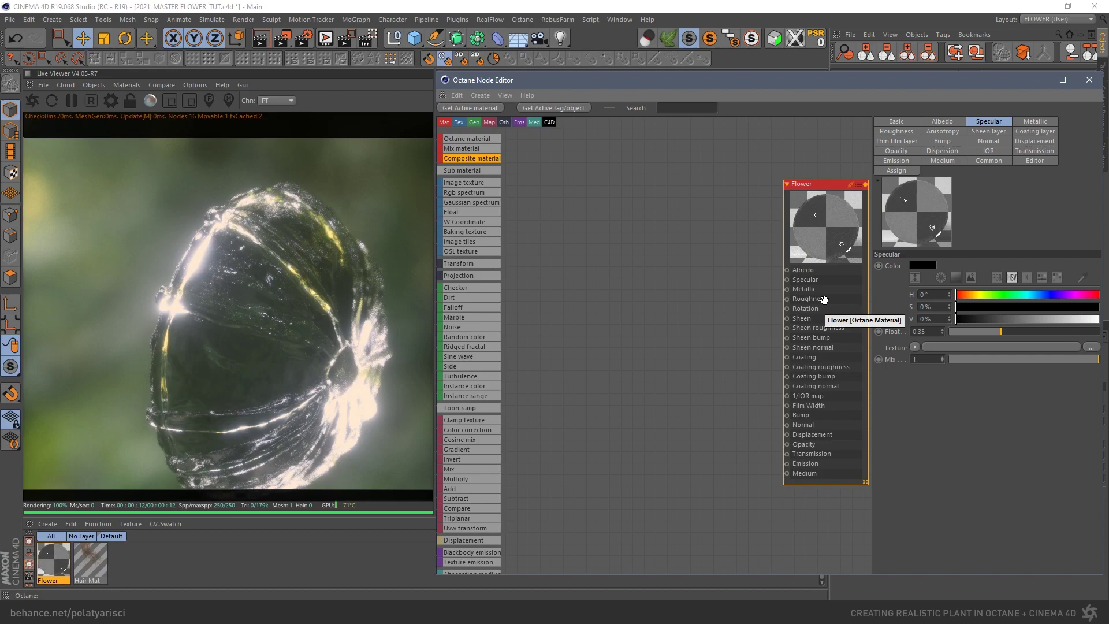
- Add a Scattering medium node and connect it to the Flower material's Medium input
scroll(484, 448, down, 3)
scroll(494, 351, down, 1)
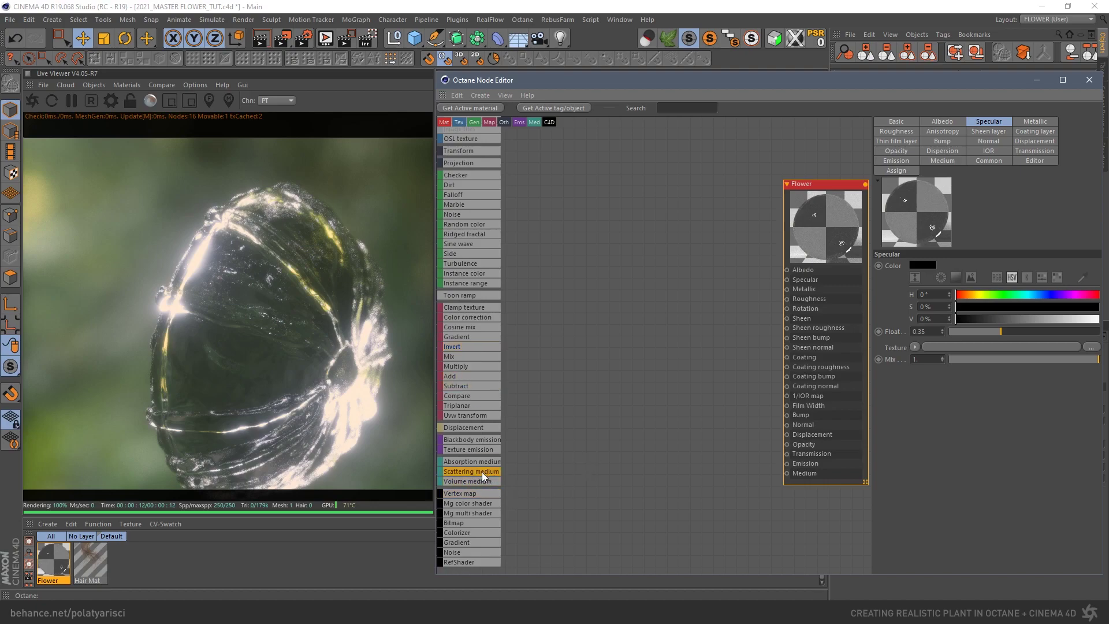
drag(774, 472, 787, 473)
- Give the scattering medium a density of 15 and a volume step length of 5, and disable Invert absorption
click(721, 485)
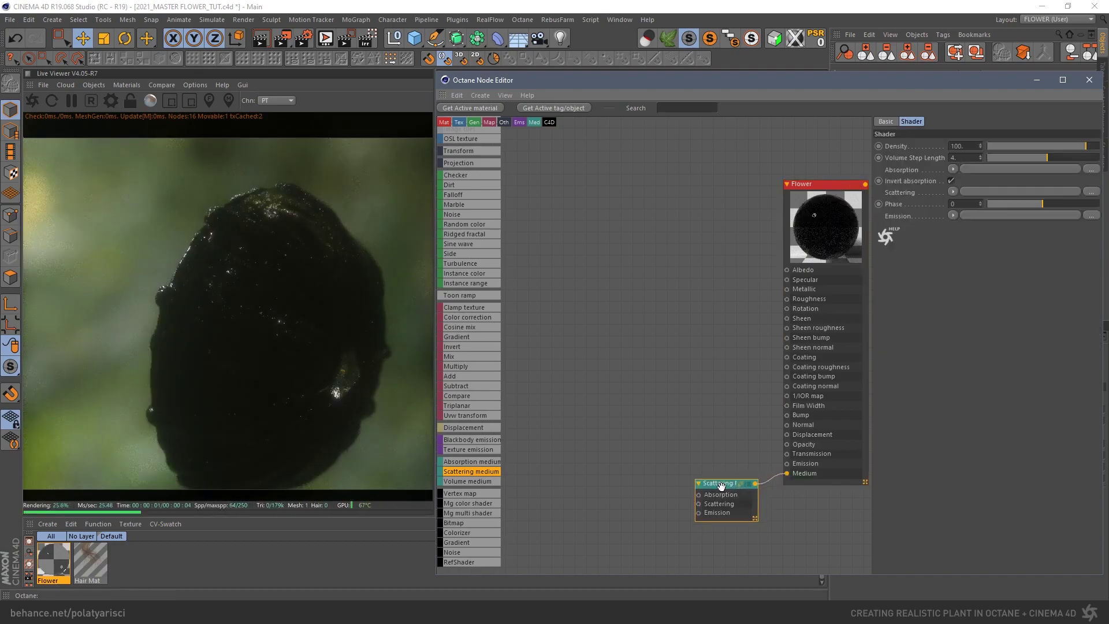
click(969, 146)
text(15)
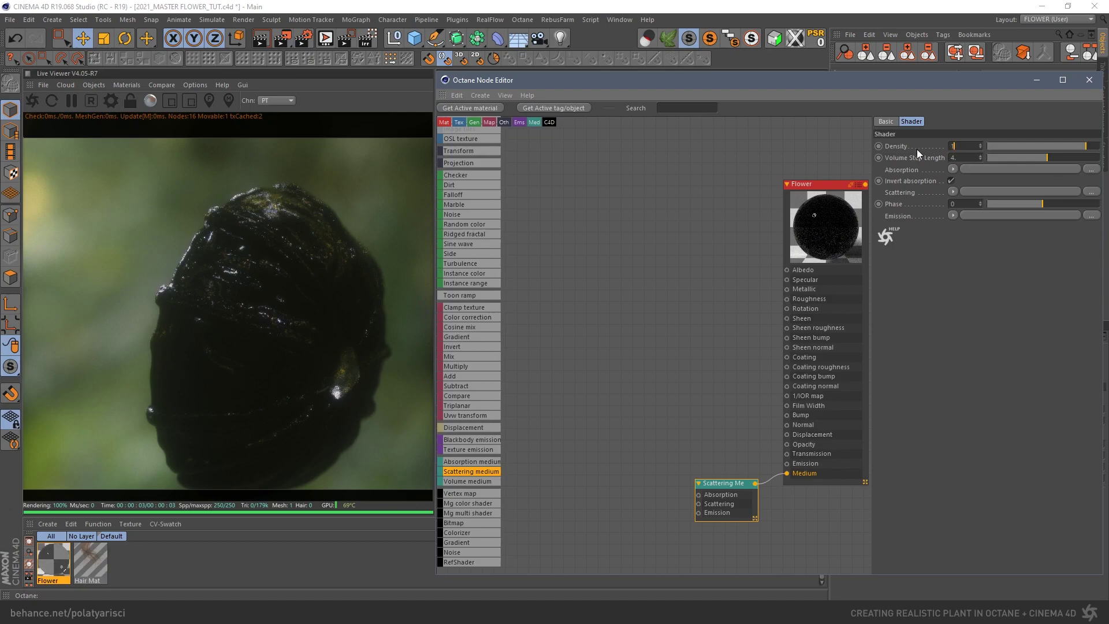
key(Return)
key(Tab)
text(5)
key(Return)
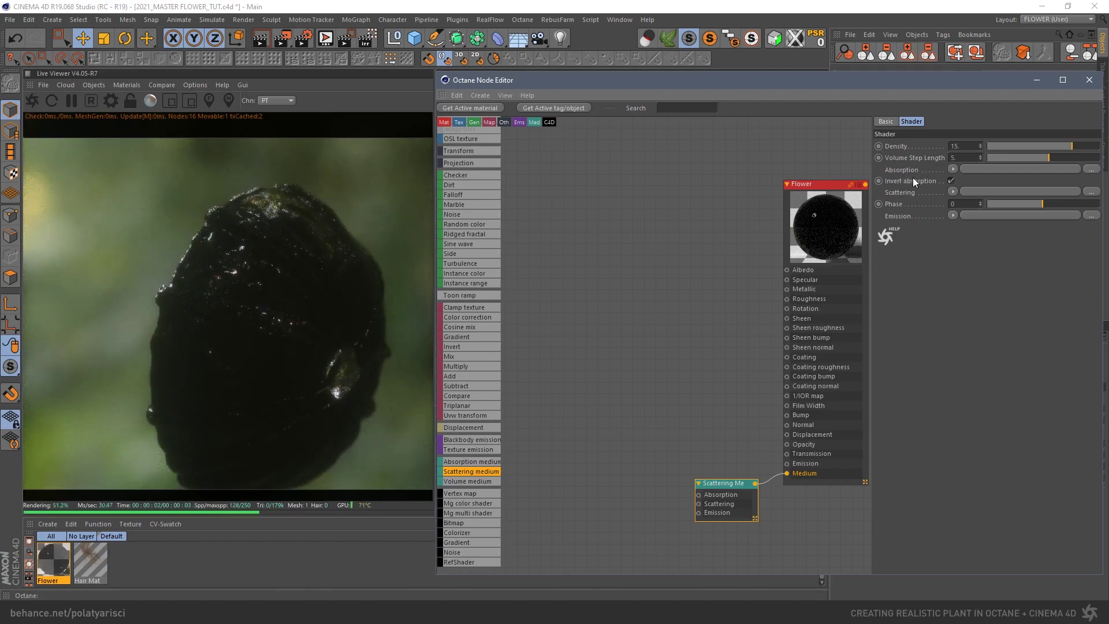
click(951, 181)
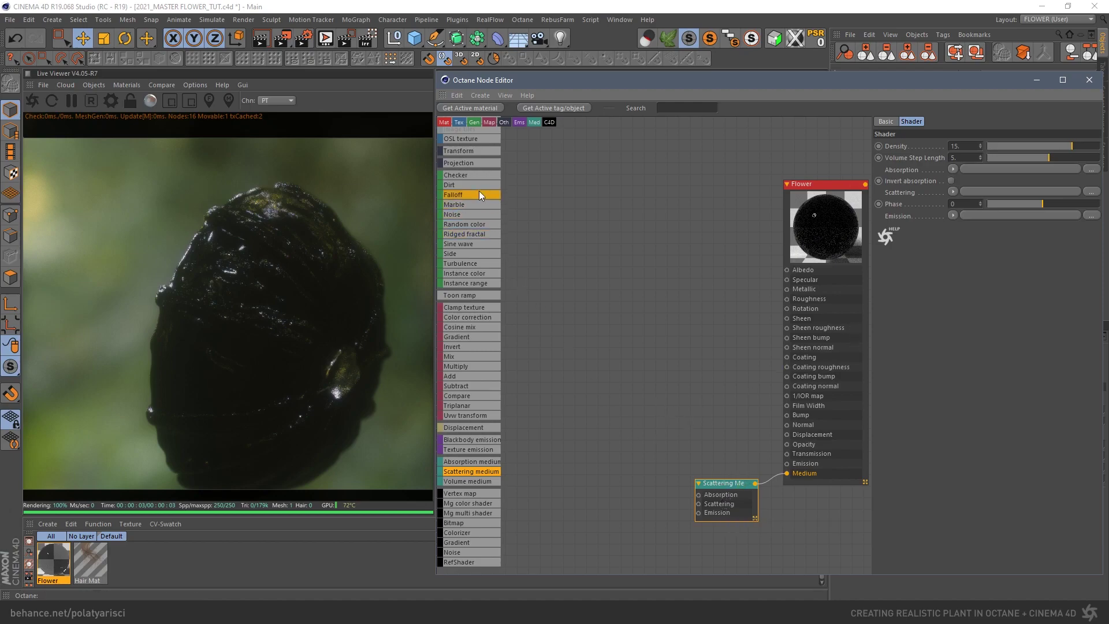
- Connect a new RGB spectrum node to the medium's Scattering input and set its colour value to 60%
scroll(470, 289, up, 5)
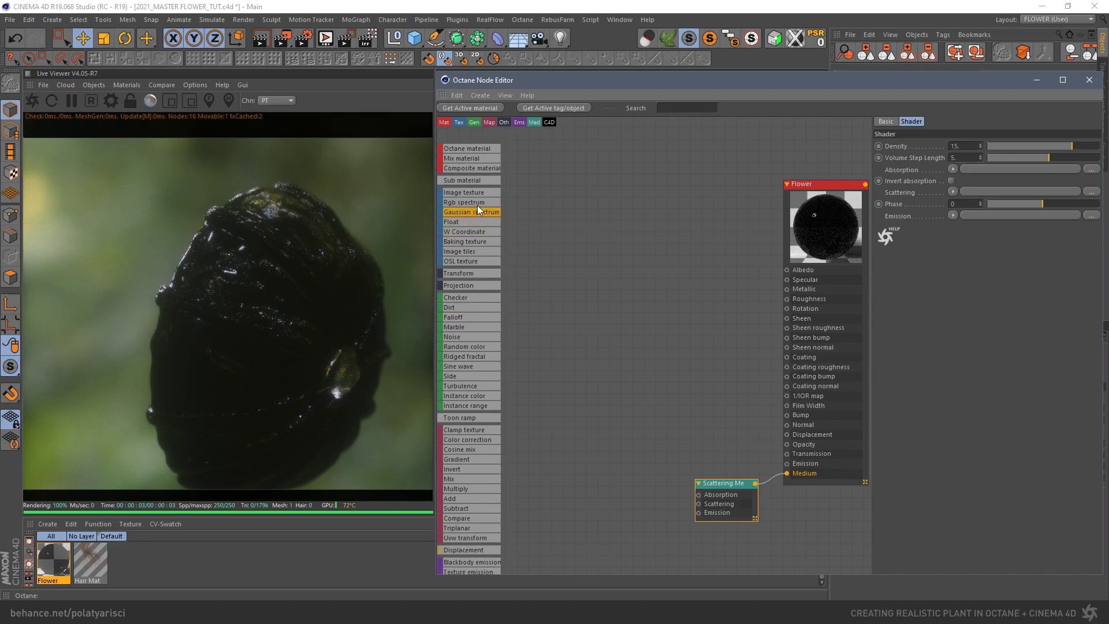
drag(698, 503, 649, 520)
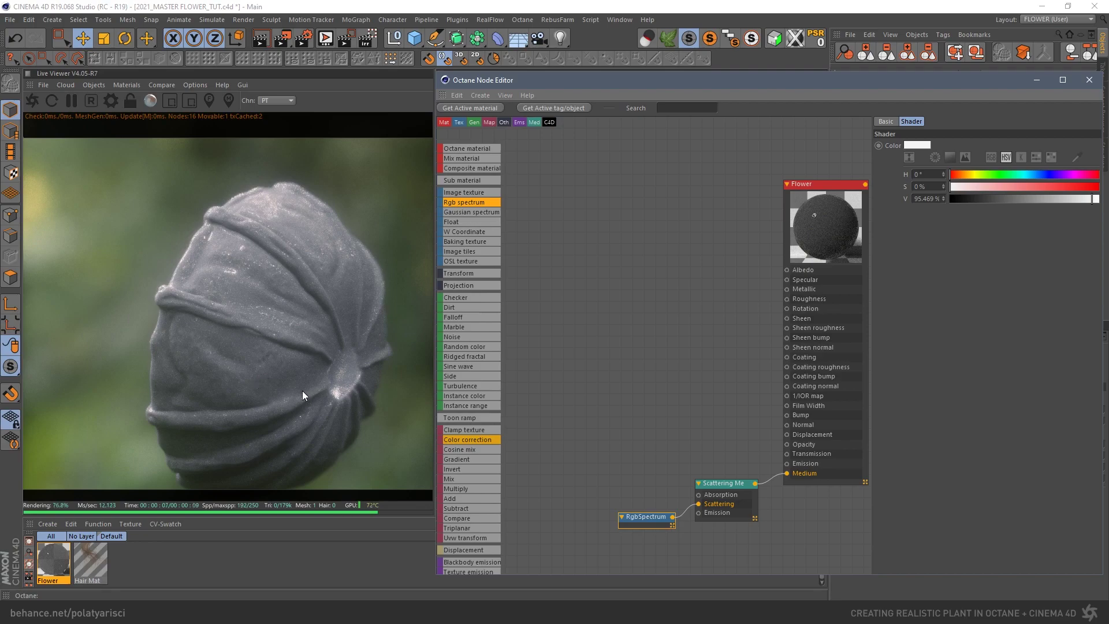
click(720, 504)
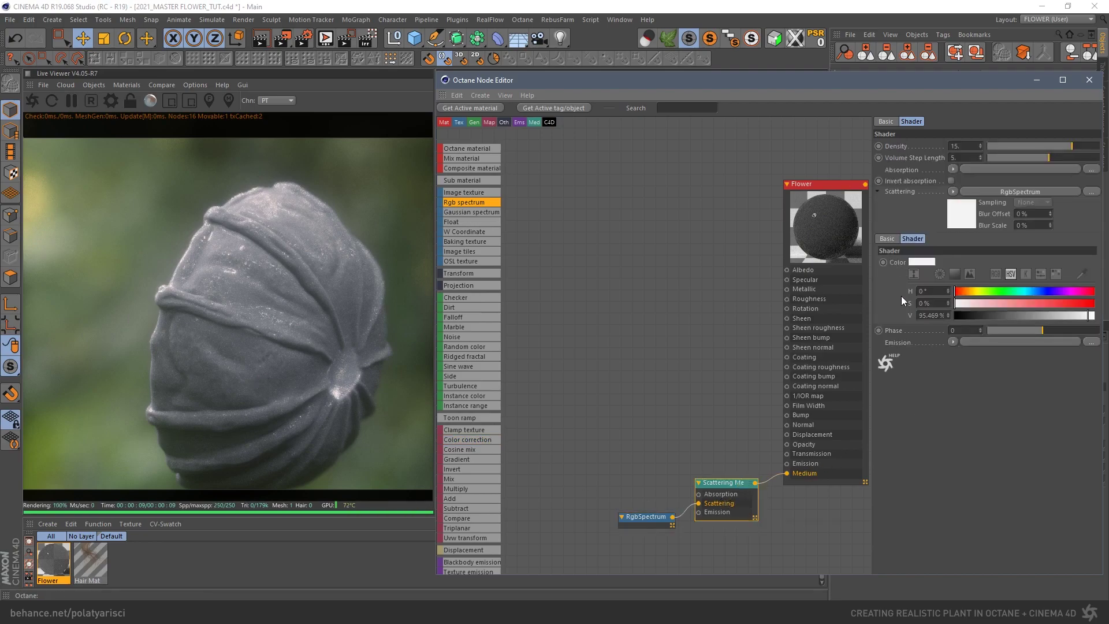
double_click(929, 314)
text(60)
key(Return)
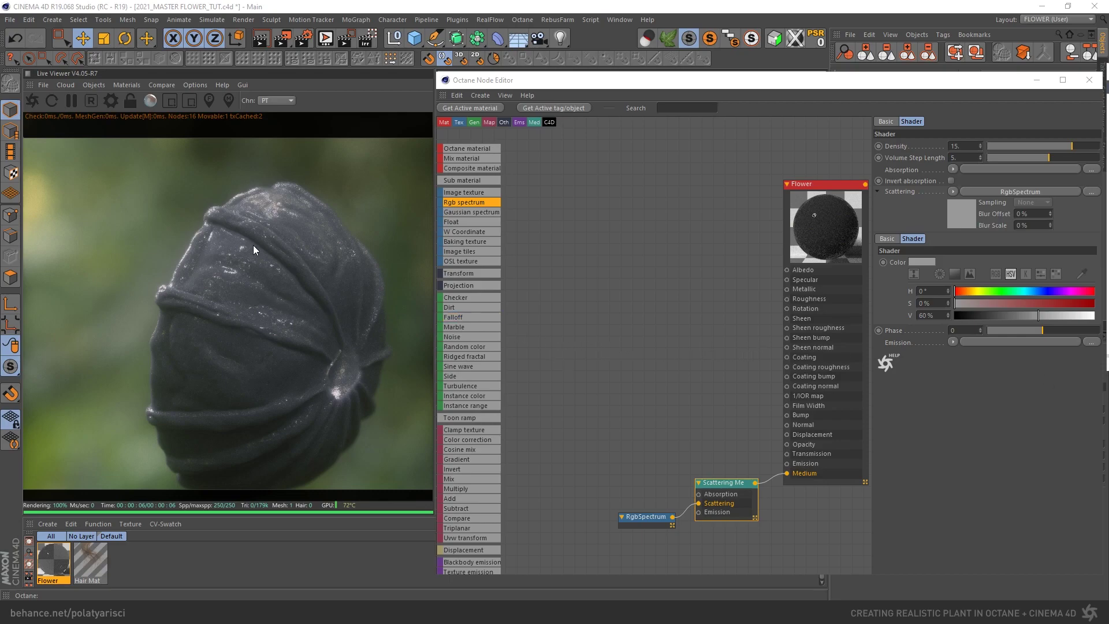
- Switch to Photos to study the backward, isotropic and forward scattering diagram in scattering direction.png, and close it
click(377, 9)
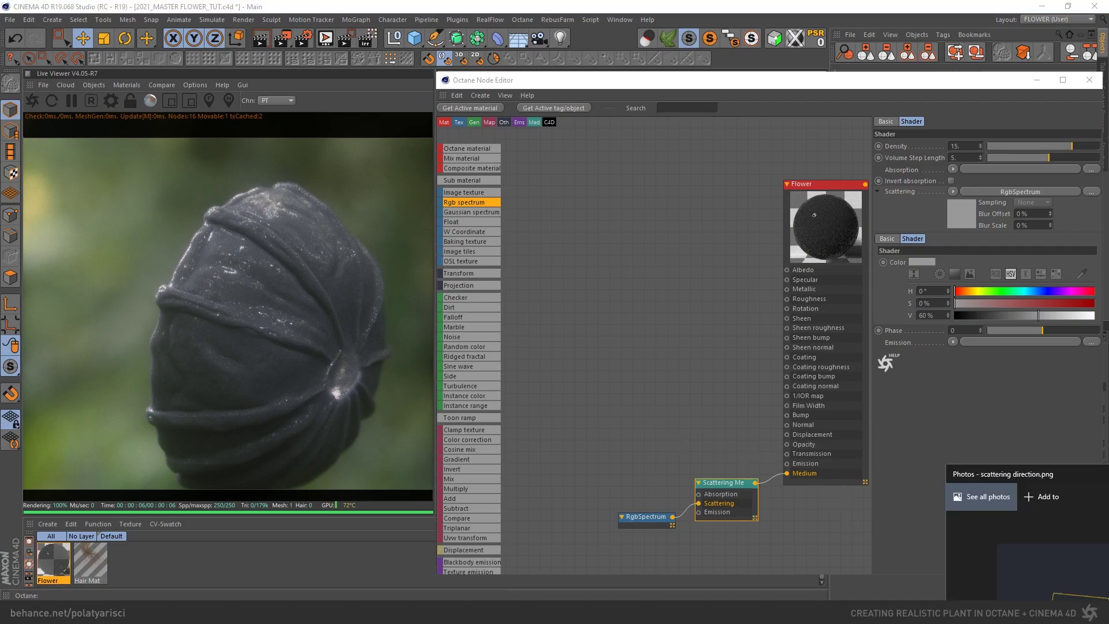
click(1064, 612)
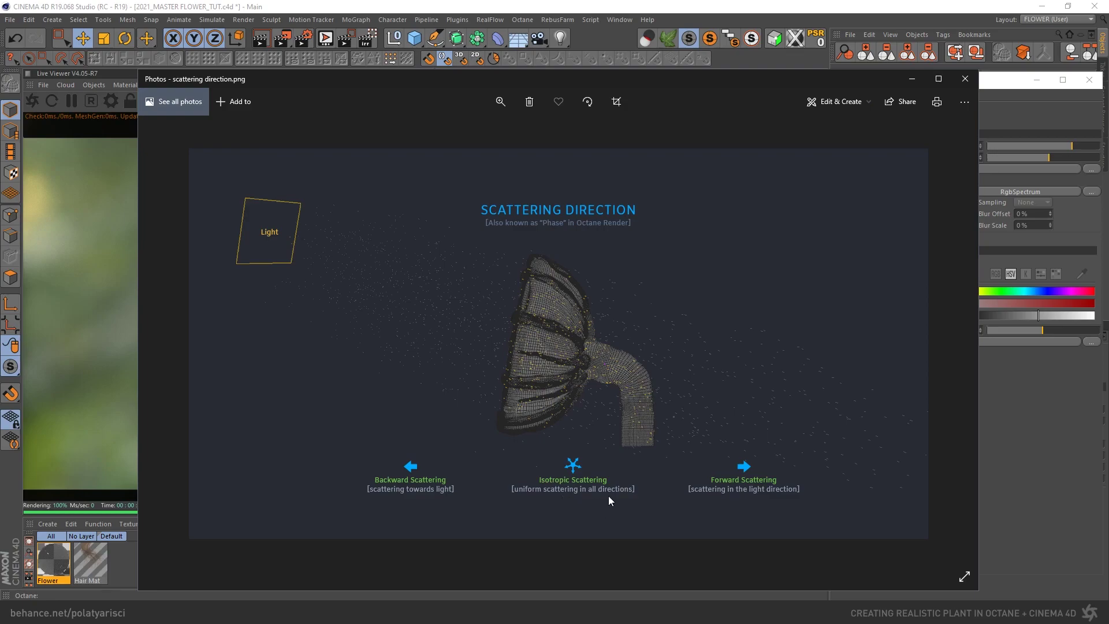
key(alt+F4)
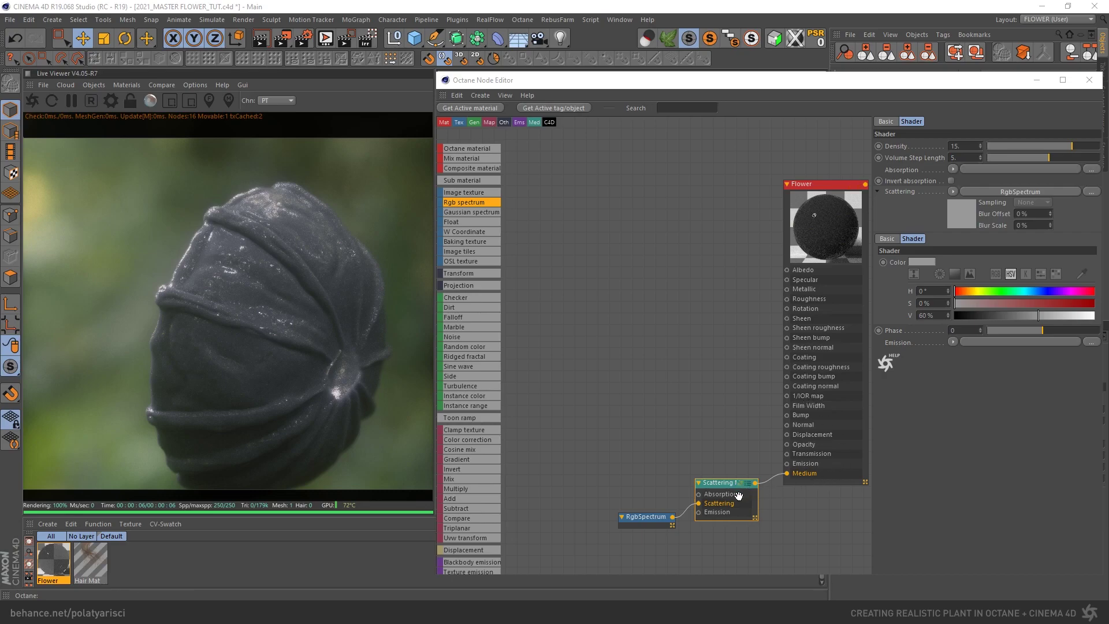
- Set the scattering medium's phase to 0.45
click(925, 328)
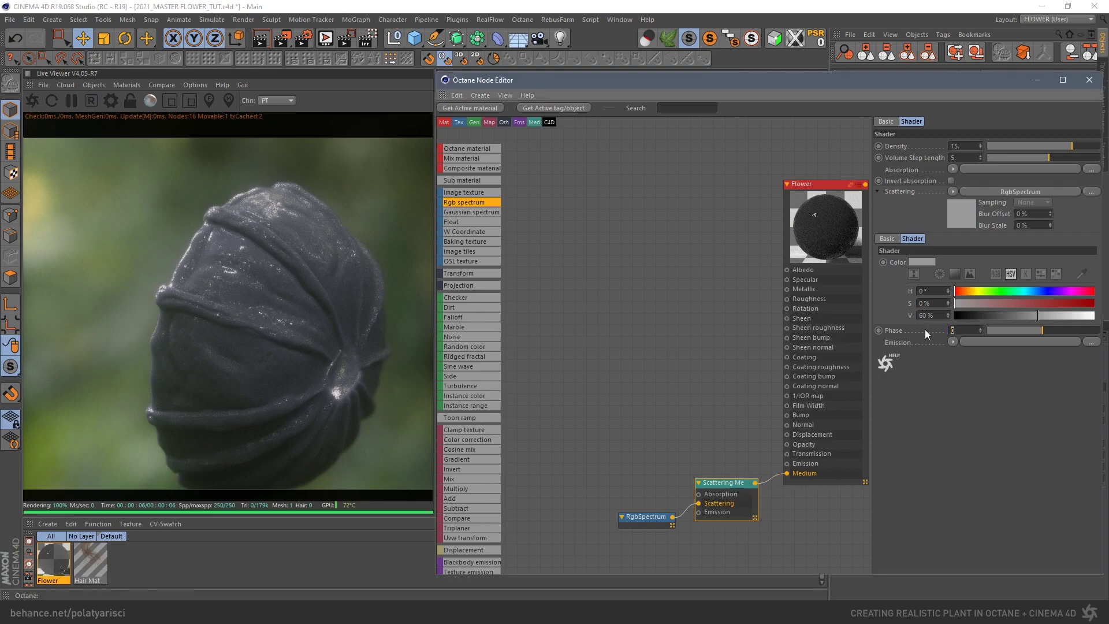
text(.45)
key(Return)
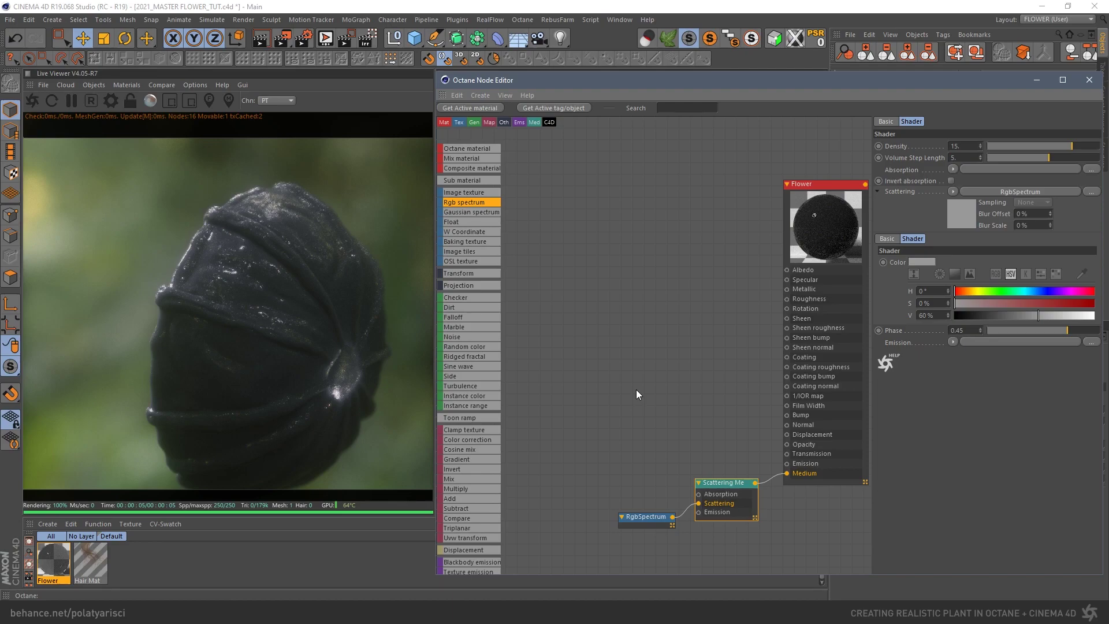
scroll(479, 500, down, 1)
scroll(485, 404, up, 3)
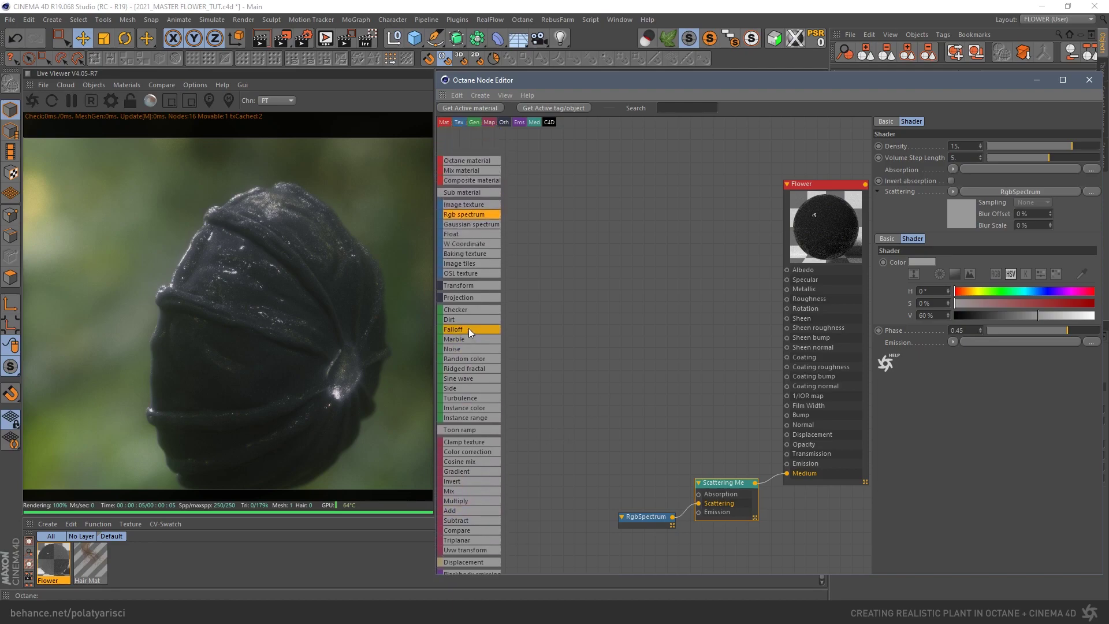
scroll(469, 328, down, 1)
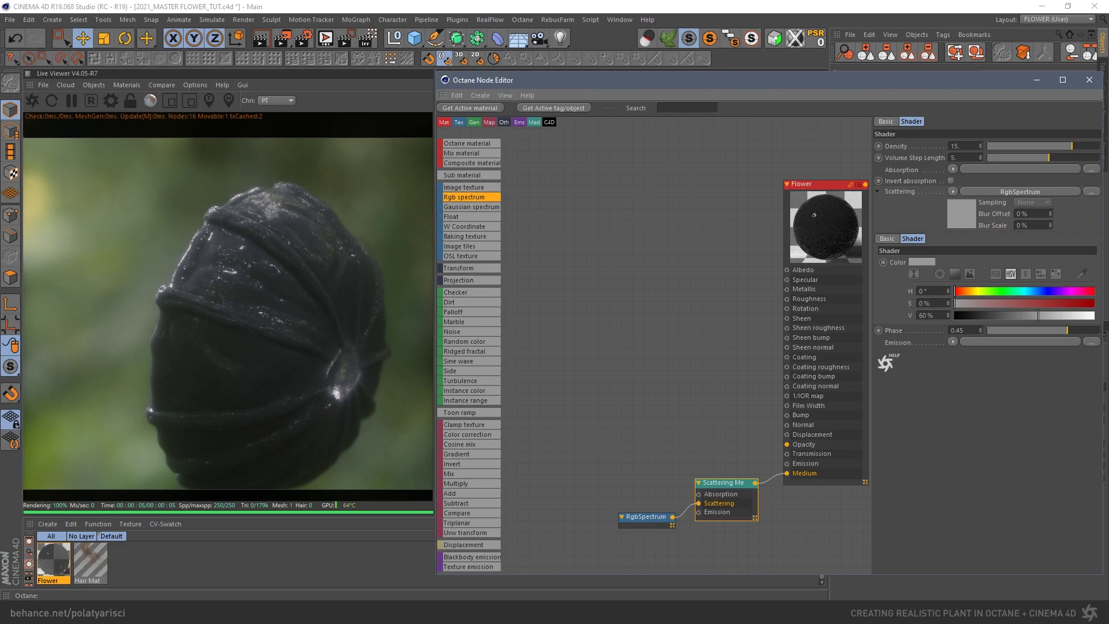
- Compare FLOWER preview.png with the pigment absorption spectrum in pigment absorbance.png in Photos, and return to the node editor
drag(775, 323, 610, 154)
drag(823, 342, 532, 71)
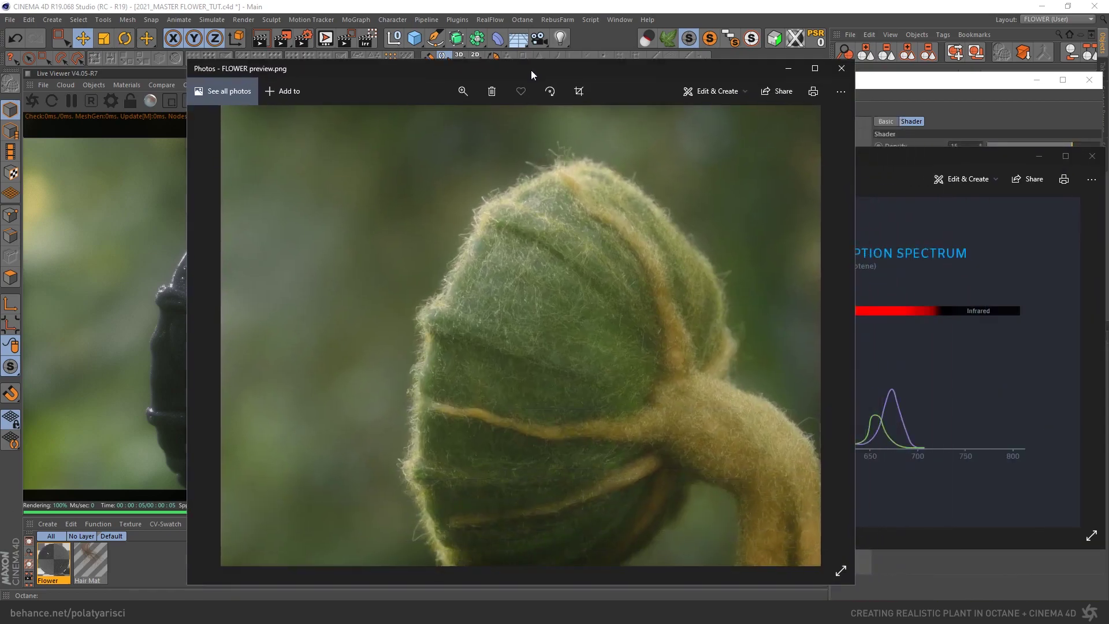
drag(757, 67, 401, 56)
click(685, 158)
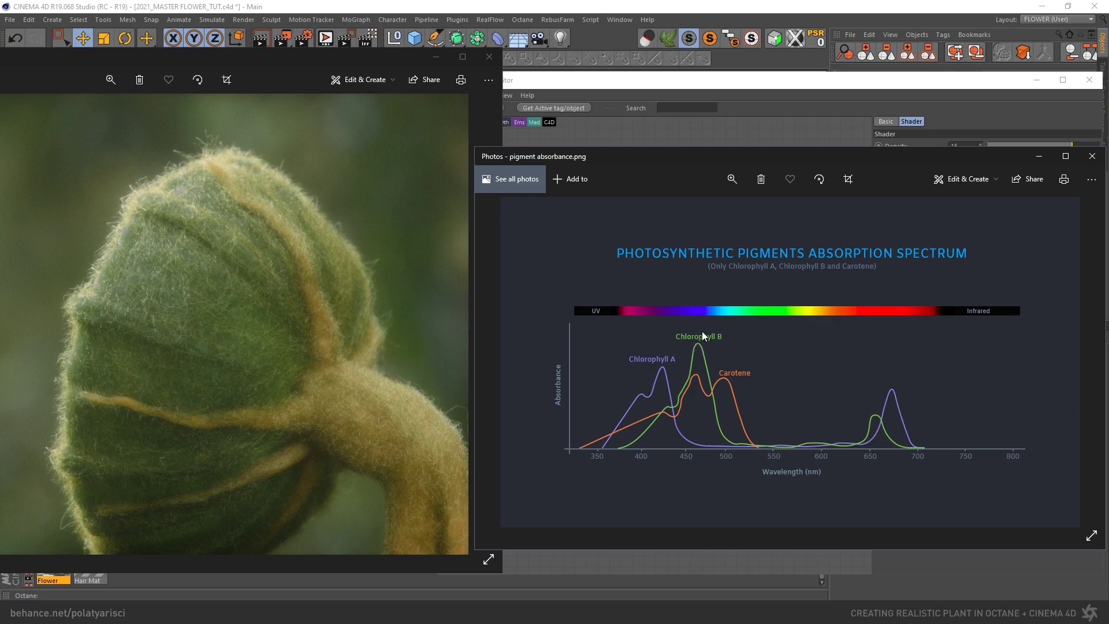
drag(641, 159, 1108, 578)
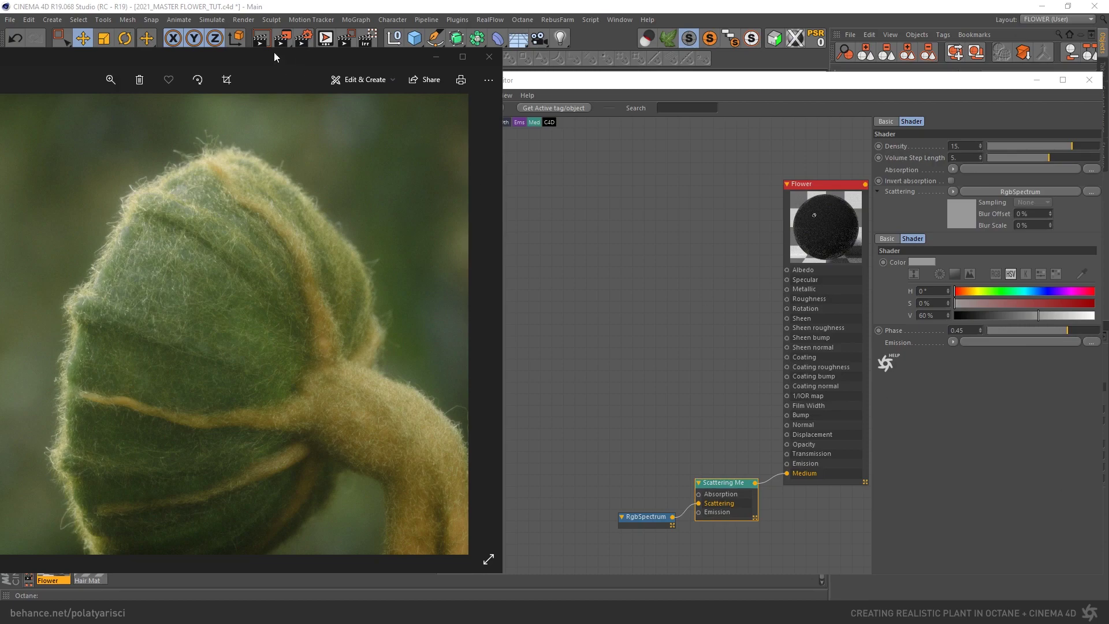
click(236, 38)
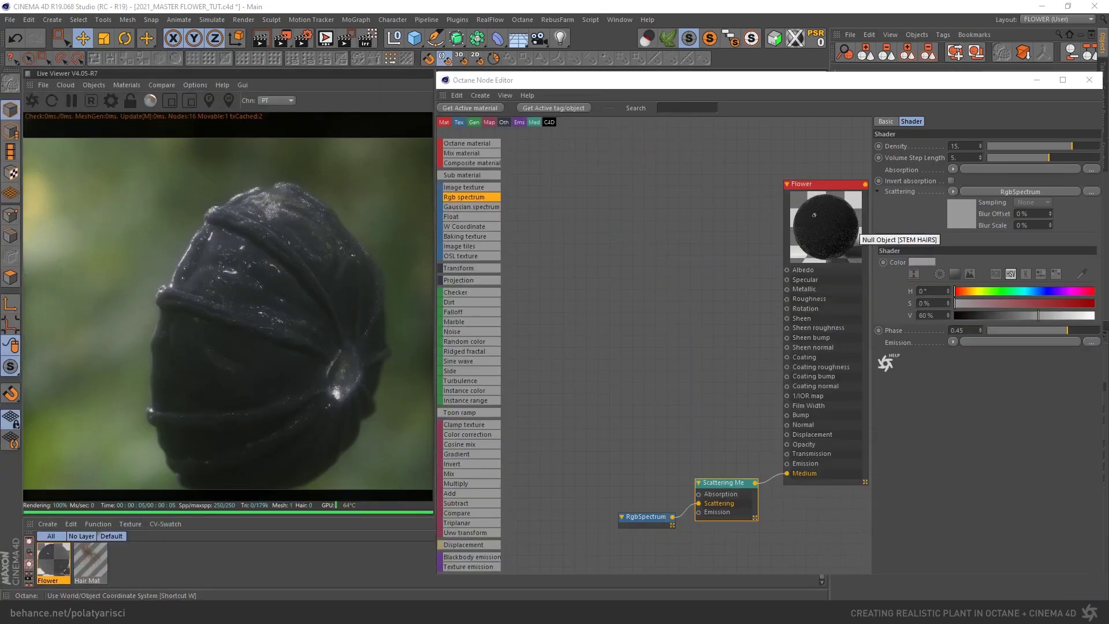
- Add two RGB spectrum nodes, a Mix texture node and a Float texture node beside the scattering medium
drag(465, 195, 585, 485)
drag(601, 403, 579, 456)
drag(460, 473, 644, 460)
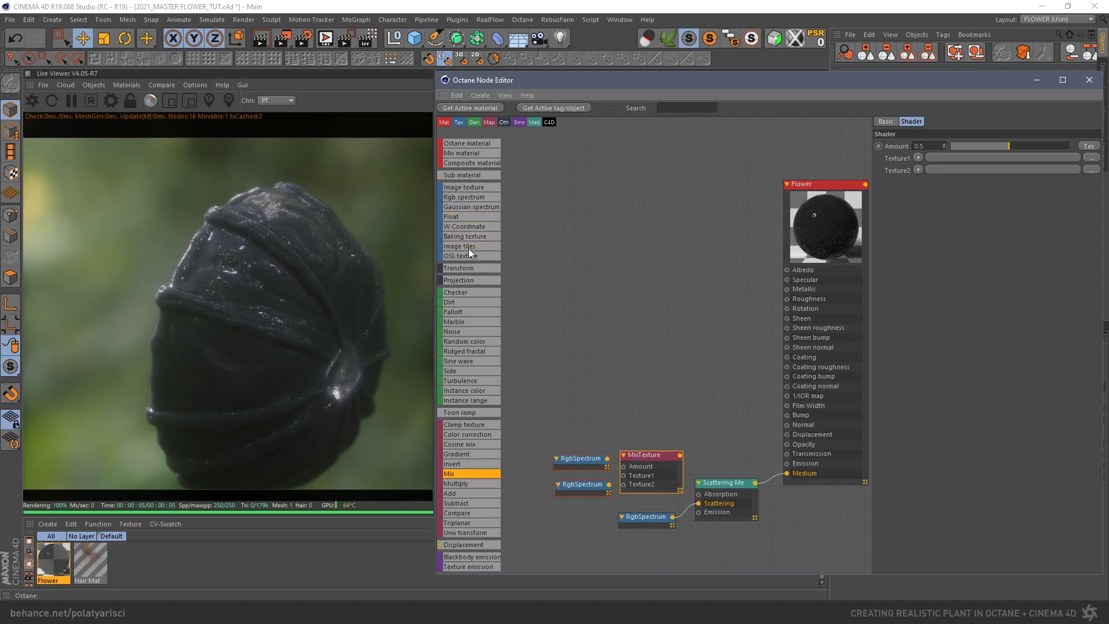
drag(461, 217, 494, 242)
drag(569, 432, 565, 432)
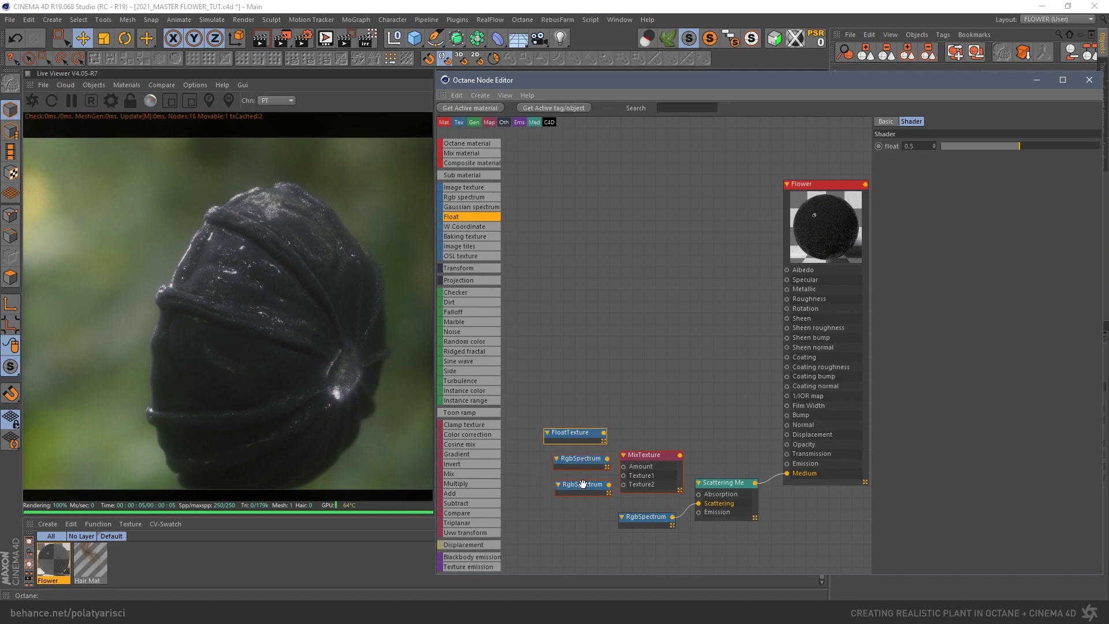
- Connect the float texture to the mix's Amount, the two RGB spectrums to Texture1 and Texture2, and the mix to Absorption
drag(545, 460, 583, 500)
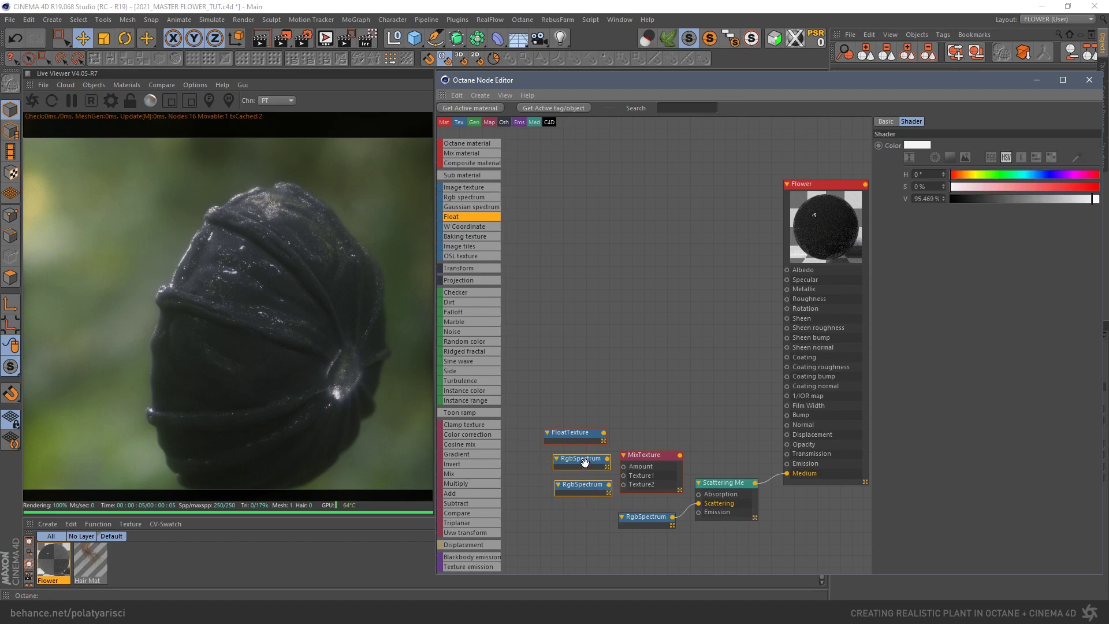
drag(585, 462, 576, 472)
click(576, 433)
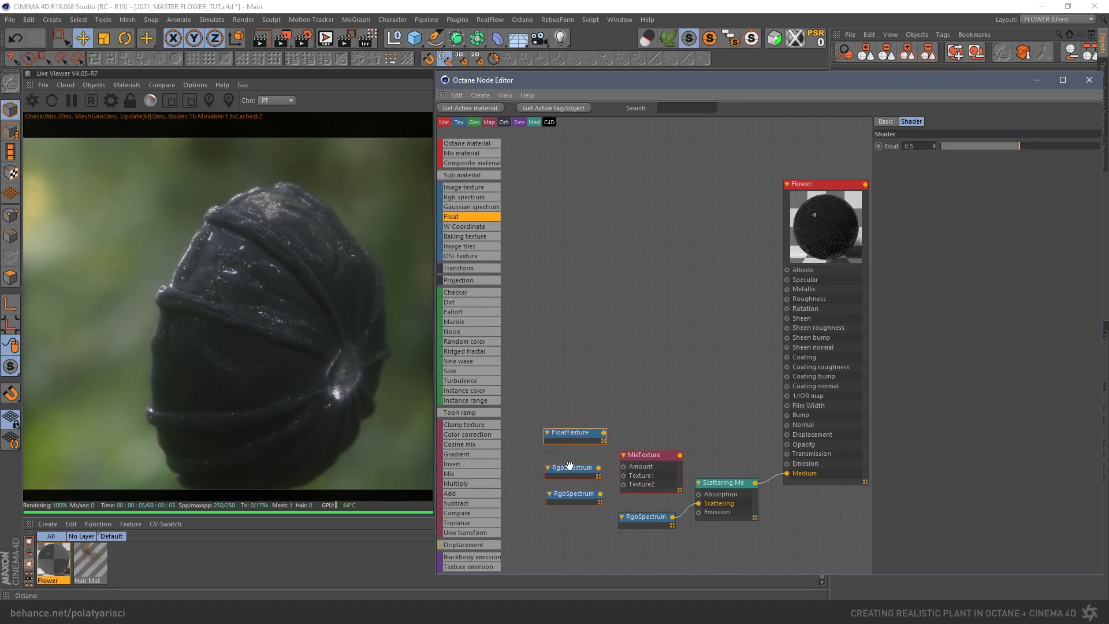
drag(567, 434, 624, 484)
drag(596, 440, 623, 467)
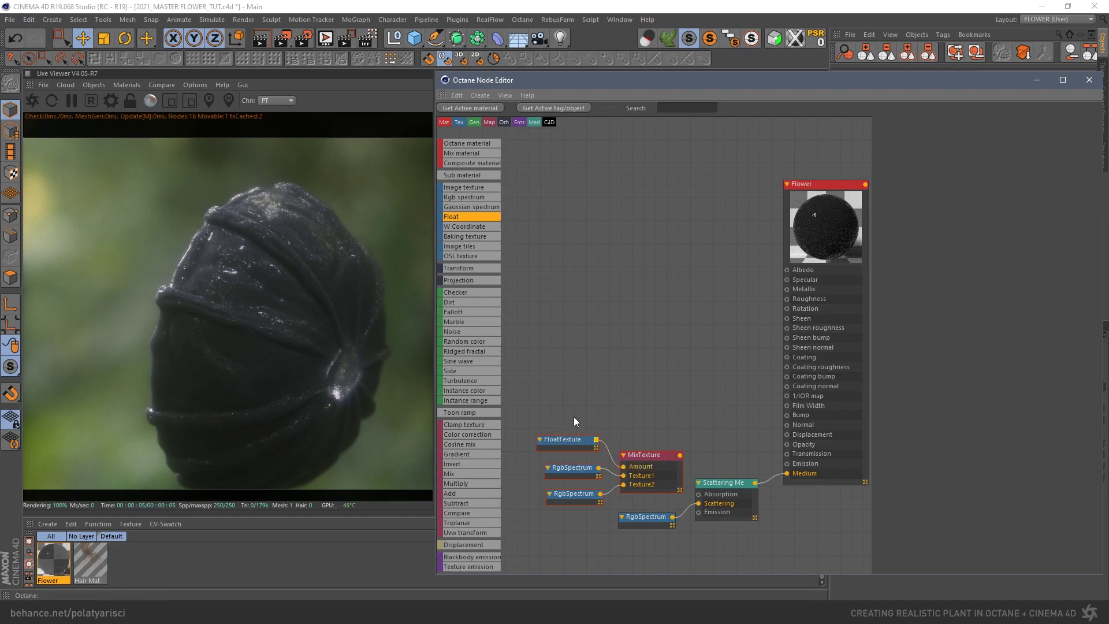
drag(662, 458, 692, 502)
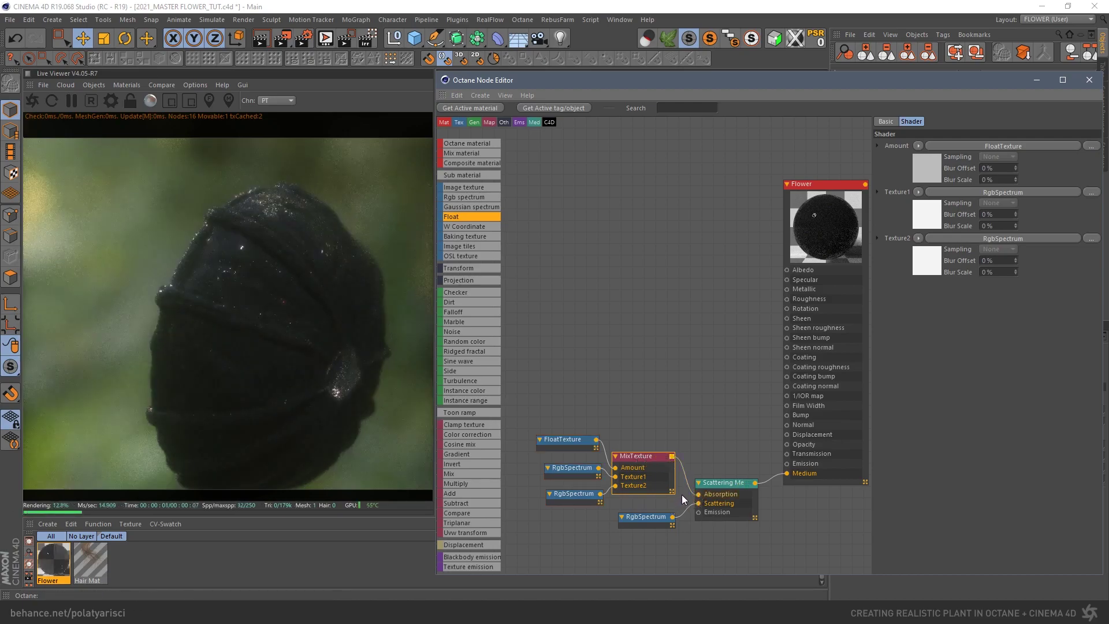
- Tidy the layout by moving the mix's two RGB spectrum nodes slightly farther from the mix node
drag(560, 472, 546, 474)
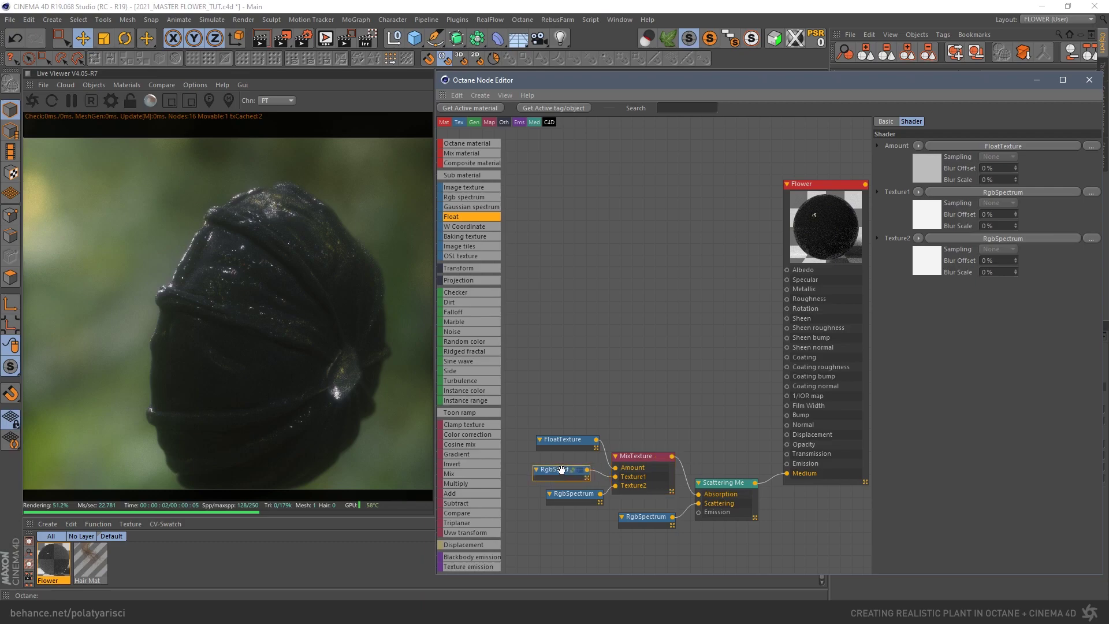
click(576, 501)
click(572, 499)
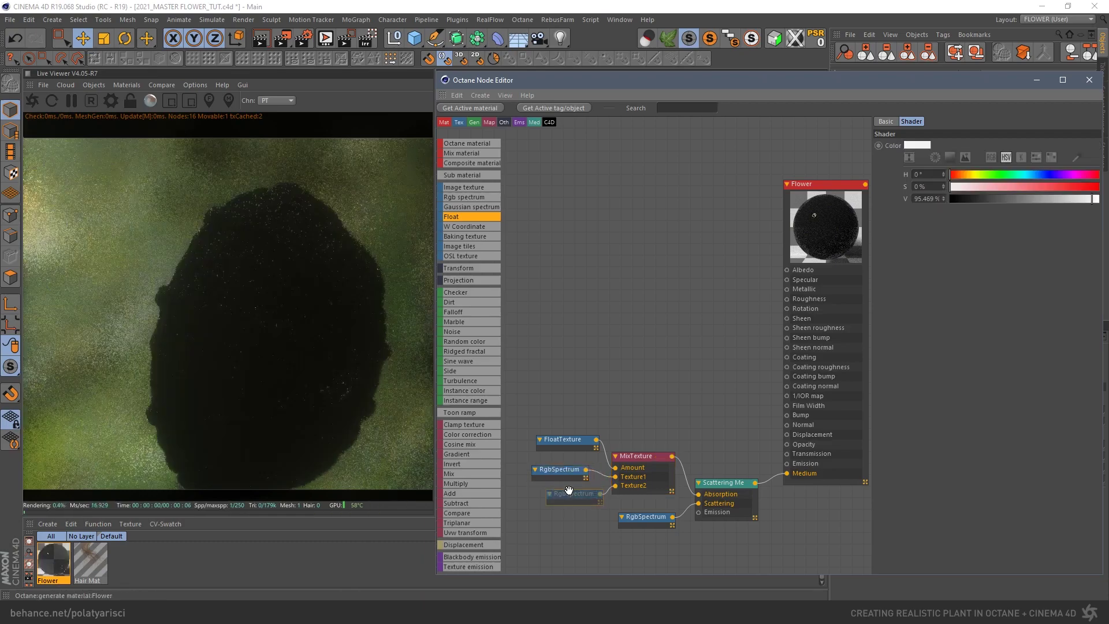
click(584, 495)
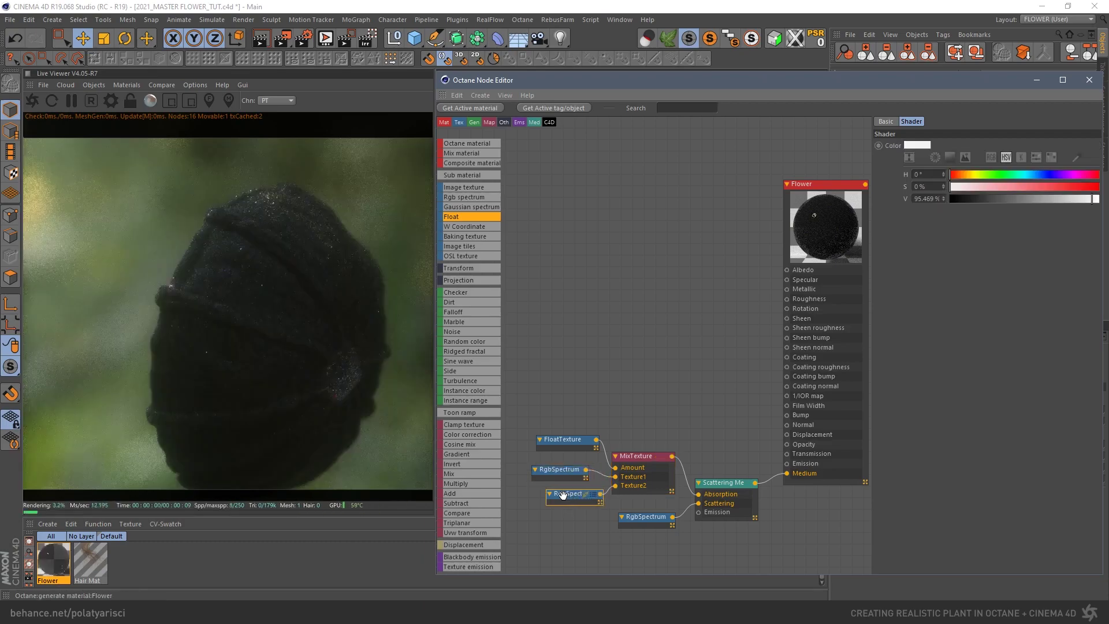
drag(578, 494, 568, 494)
- Set the RGB spectrum feeding Texture1 to hue 223°, saturation 59% and value 91%
click(560, 469)
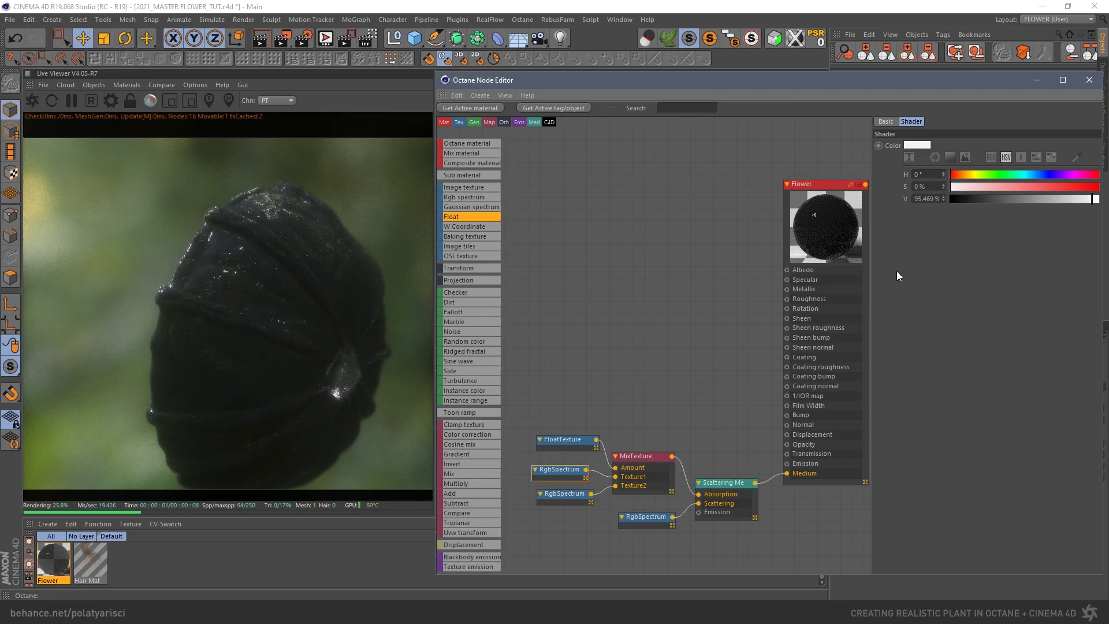
click(926, 174)
text(223)
key(Tab)
text(59)
key(Tab)
text(91)
key(Return)
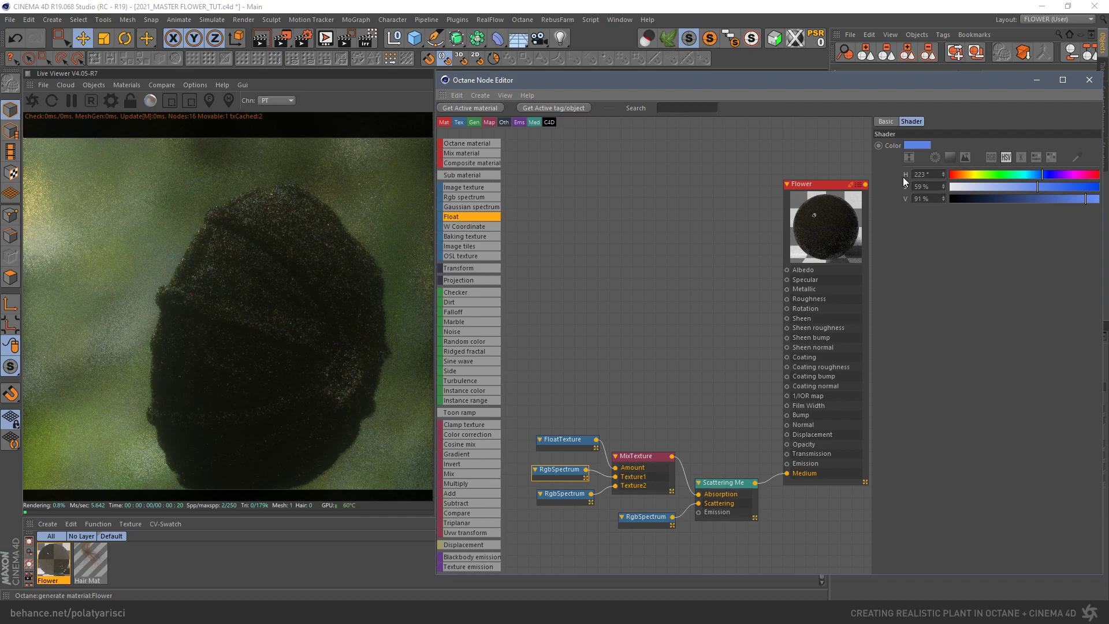
- Set the RGB spectrum feeding Texture2 to hue 0°, saturation 80% and value 73%
click(569, 495)
double_click(935, 180)
text(0)
key(Tab)
text(80)
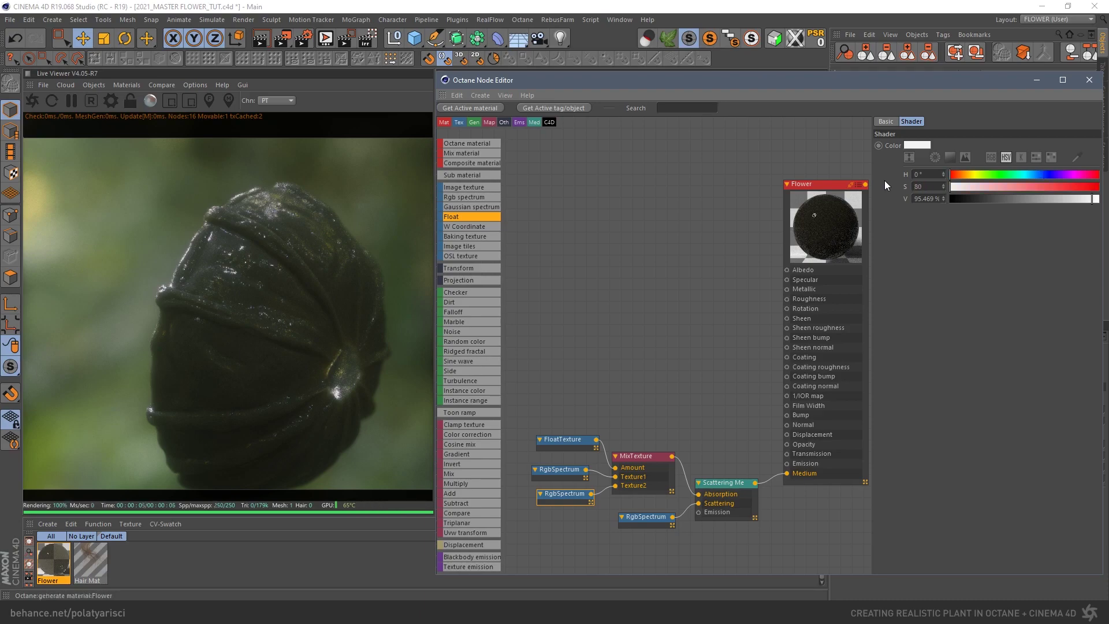
key(Tab)
text(73)
key(Return)
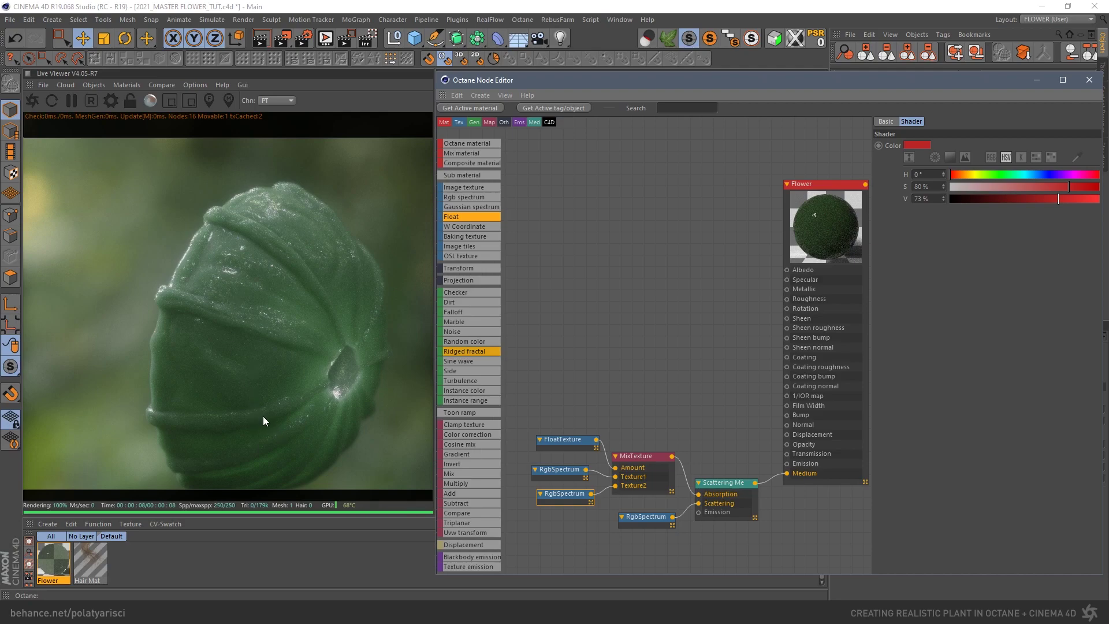
- Nudge the mix node, expand the scattering medium's Absorption settings and compare its colours with the pigment absorbance chart in Photos
drag(638, 465, 637, 472)
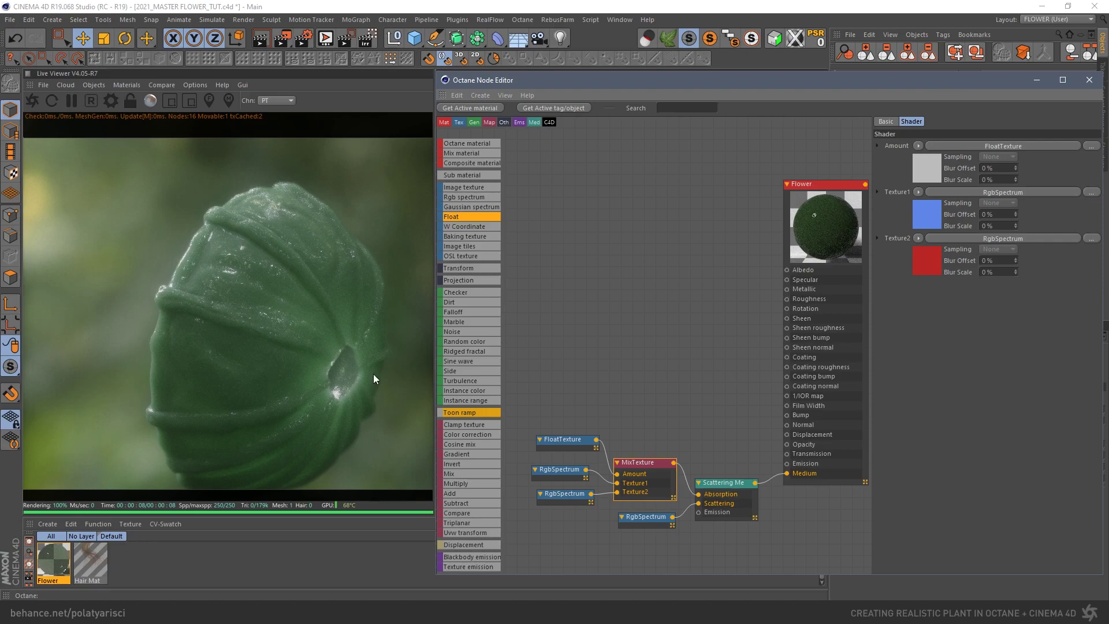
click(726, 488)
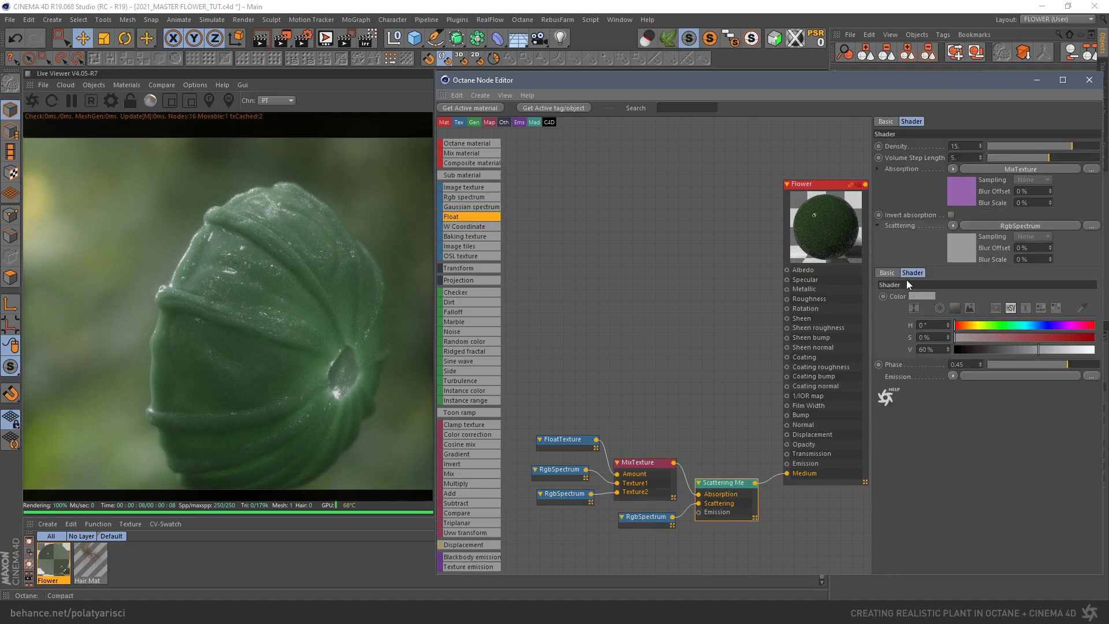
click(877, 169)
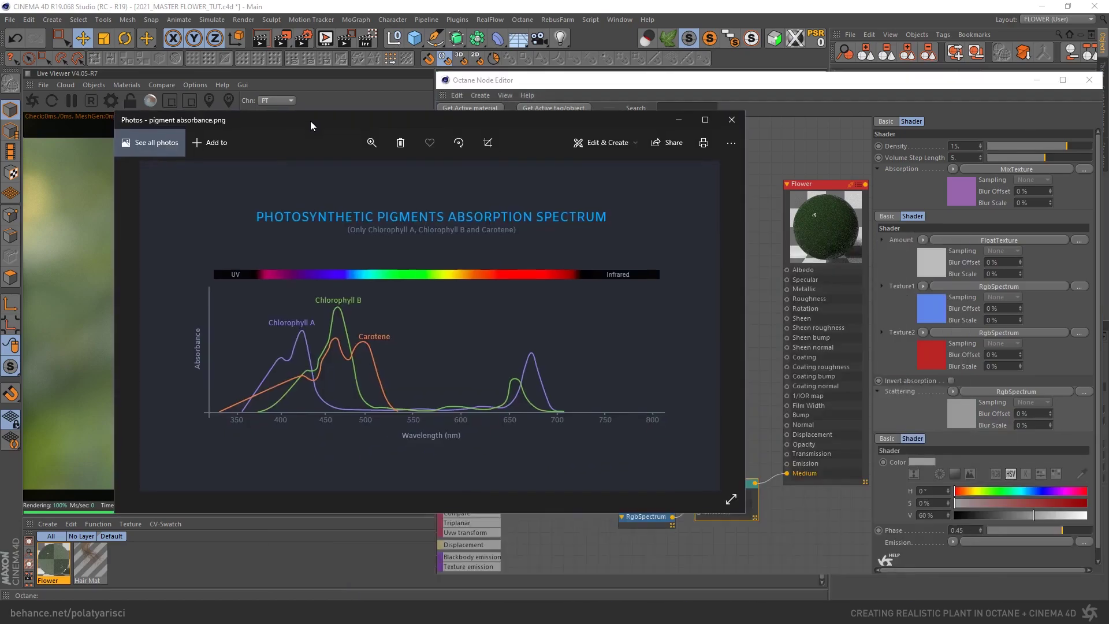
drag(310, 120, 682, 168)
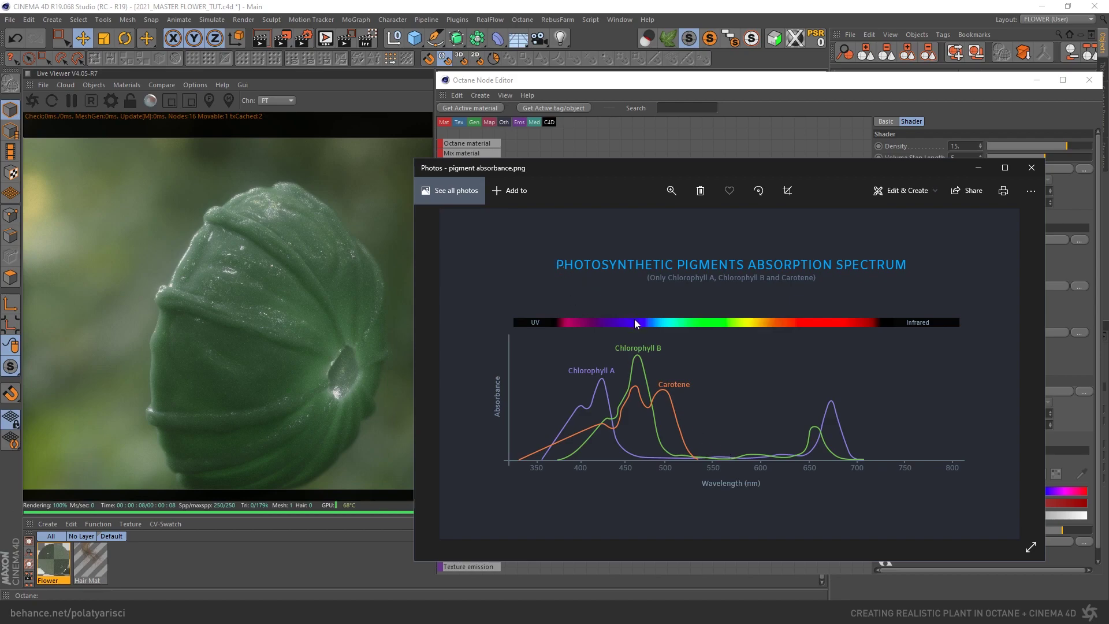
click(568, 154)
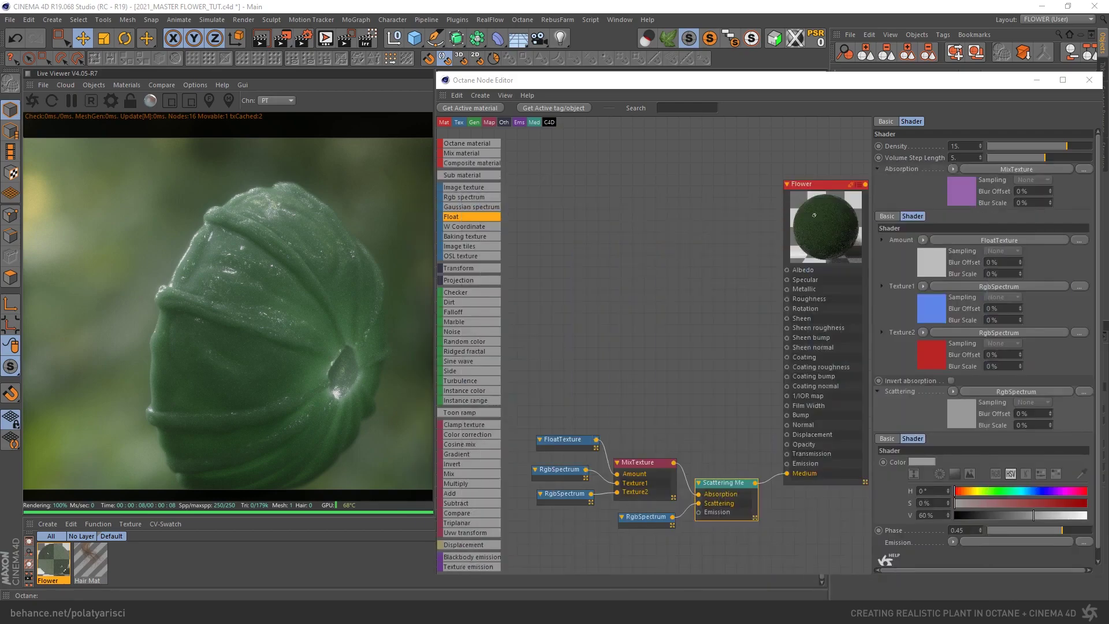
- Try the mix's float texture at about 0.066 and check the result against the pigment absorbance chart
click(558, 441)
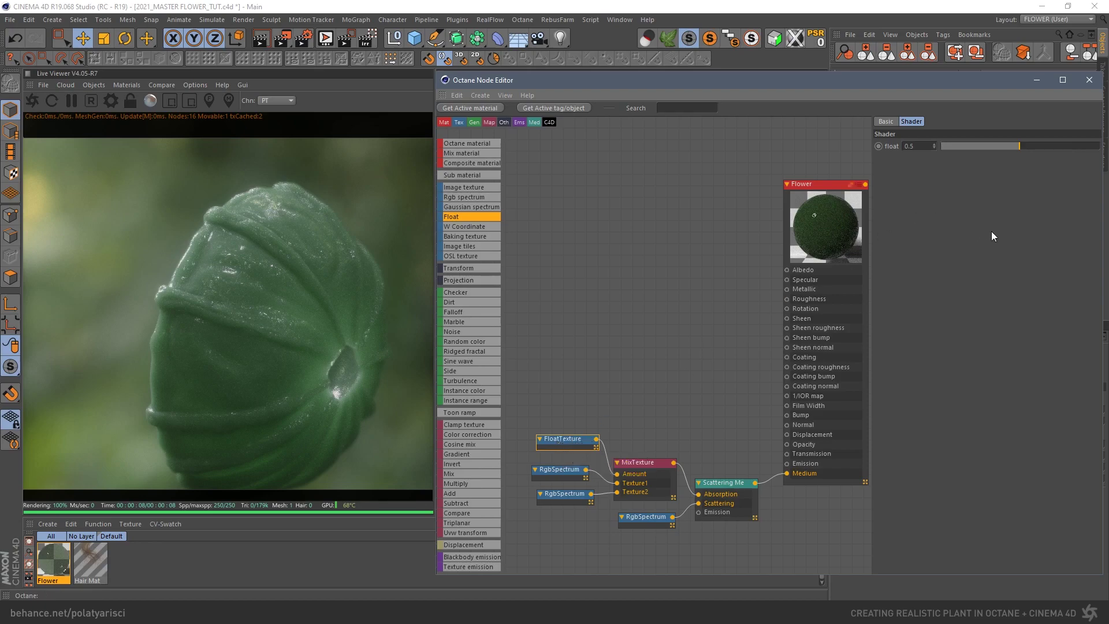
drag(1020, 146, 951, 150)
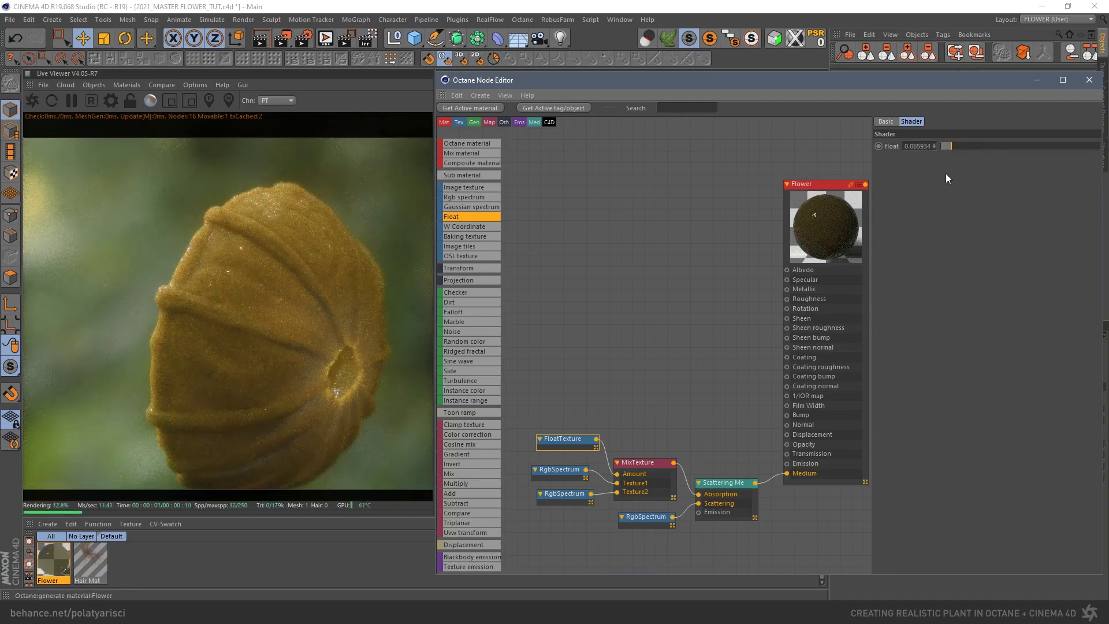
drag(565, 439, 557, 441)
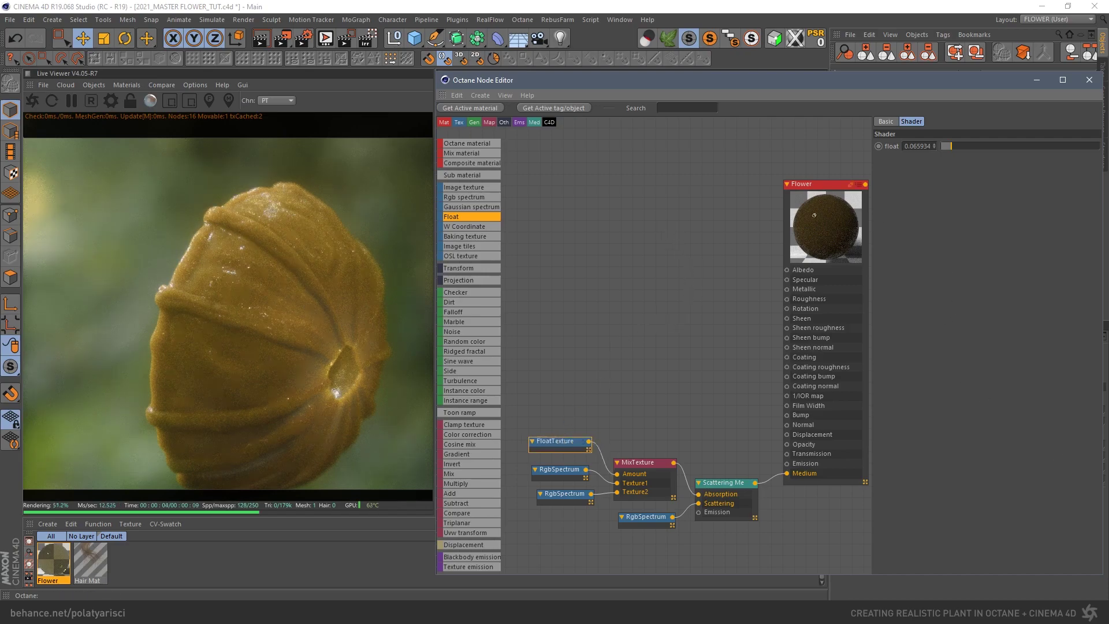
drag(932, 409, 512, 159)
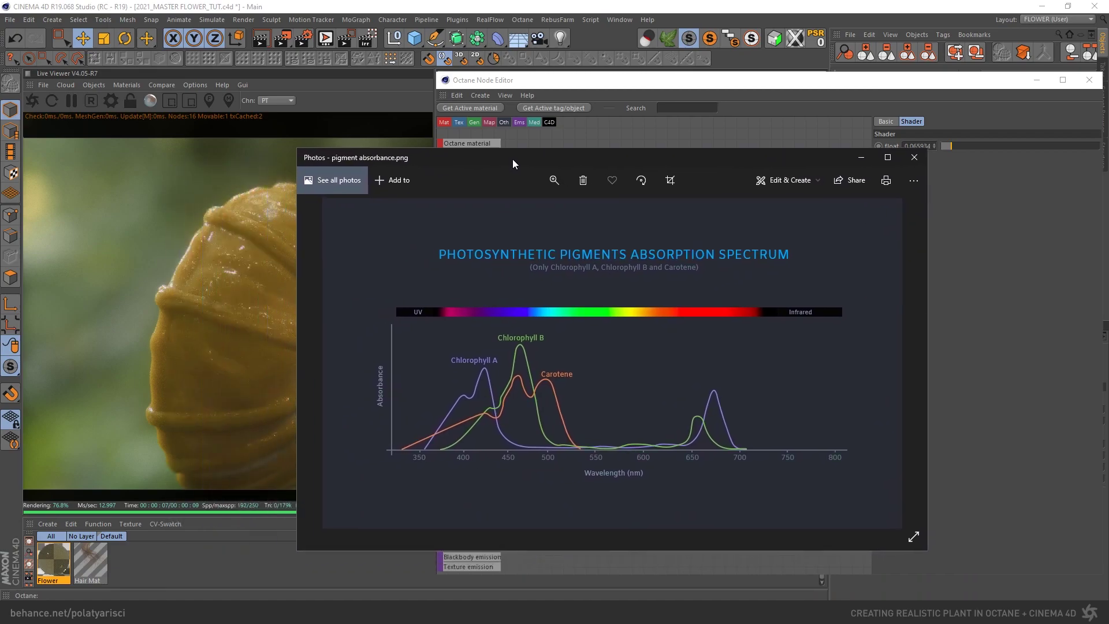
drag(637, 158, 757, 165)
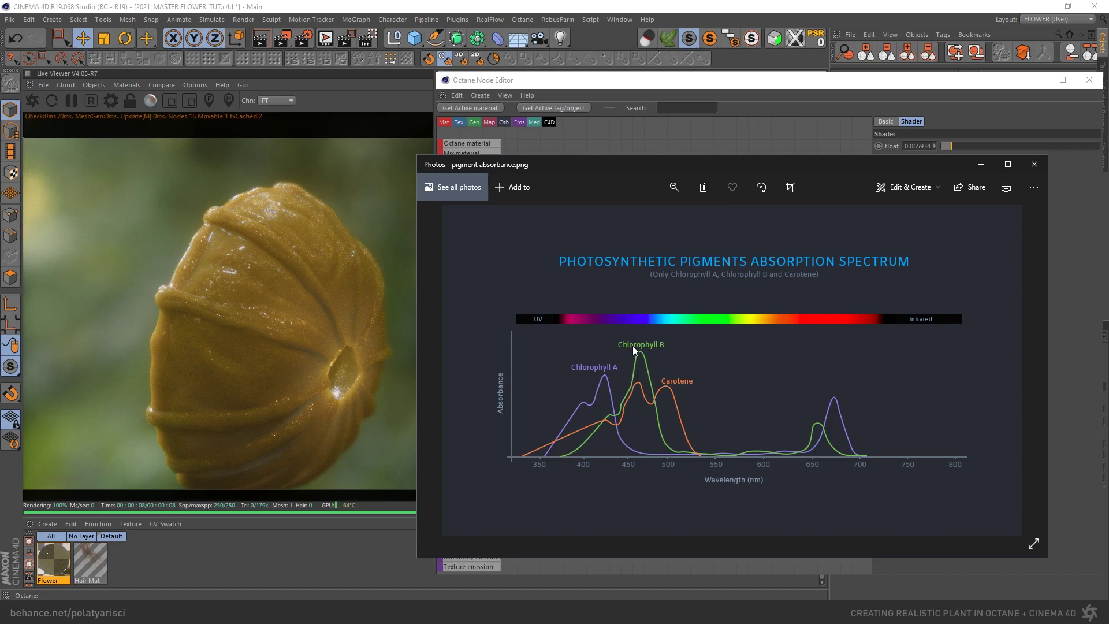
drag(570, 166, 1108, 520)
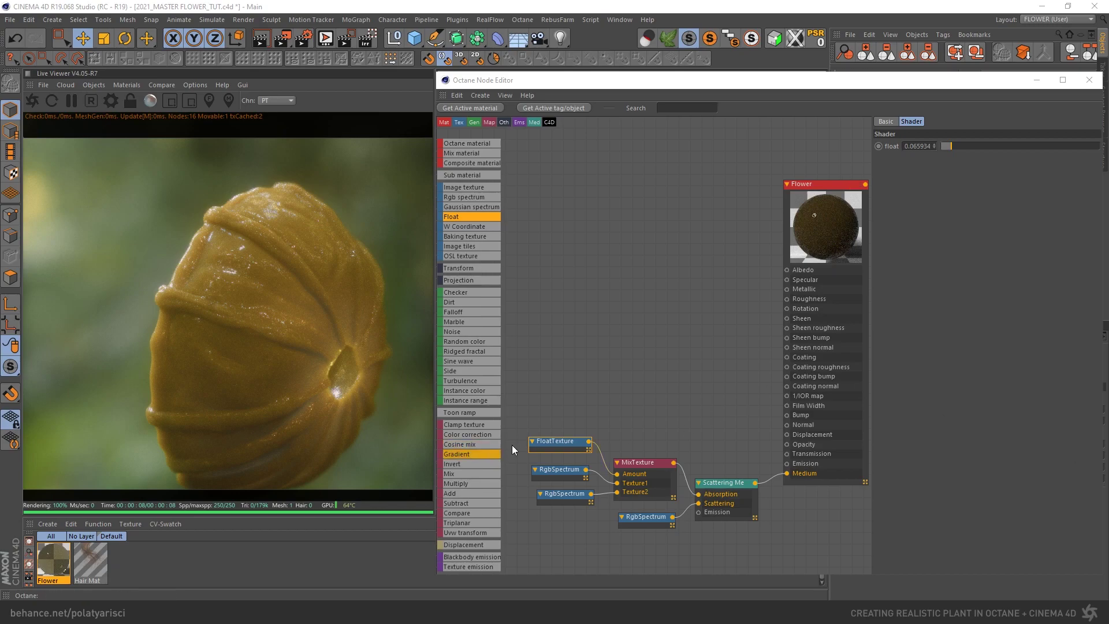
- Set the float texture driving the mix's Amount to 0.37
click(546, 442)
double_click(913, 147)
text(0.37)
key(Return)
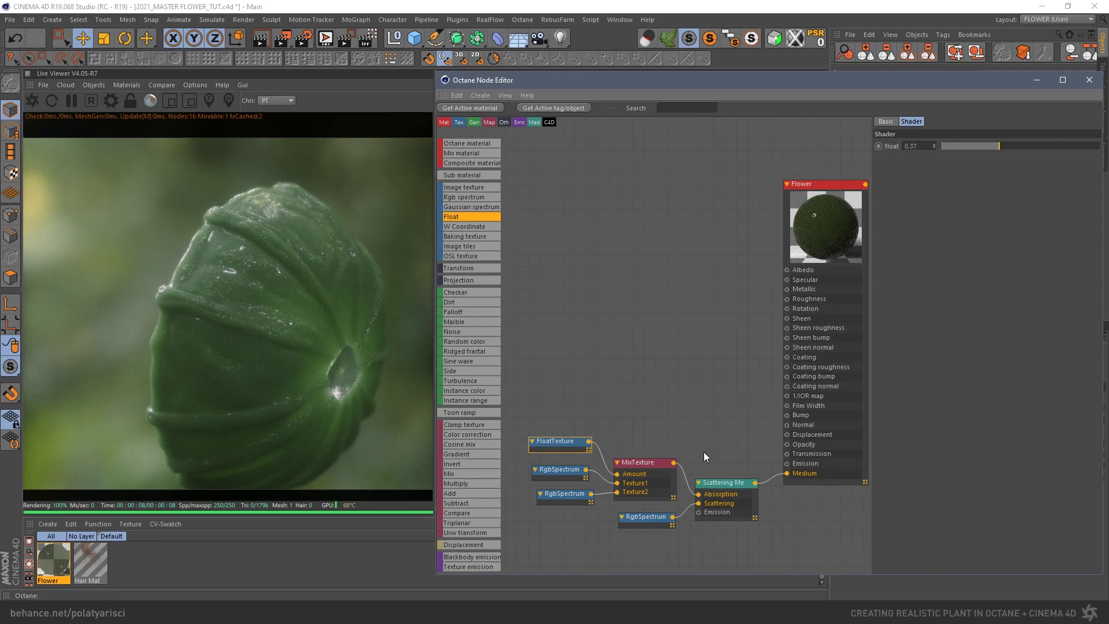
- Try a phase of about -0.63 on the scattering medium, and set the phase to 0.35
click(723, 483)
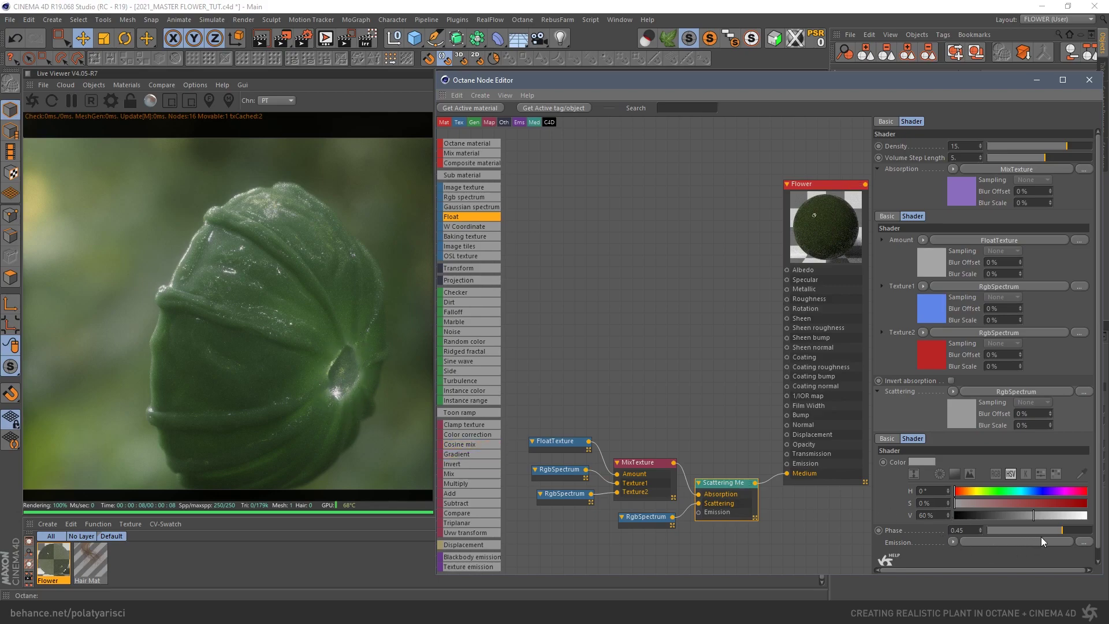
drag(1062, 530, 1006, 529)
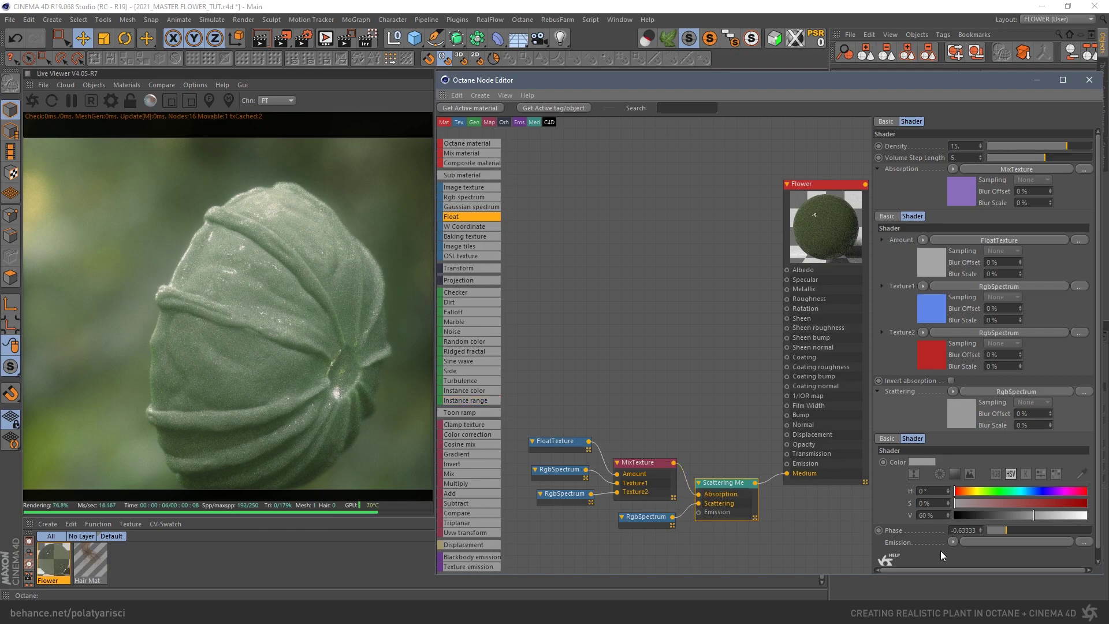
double_click(964, 531)
text(0.33)
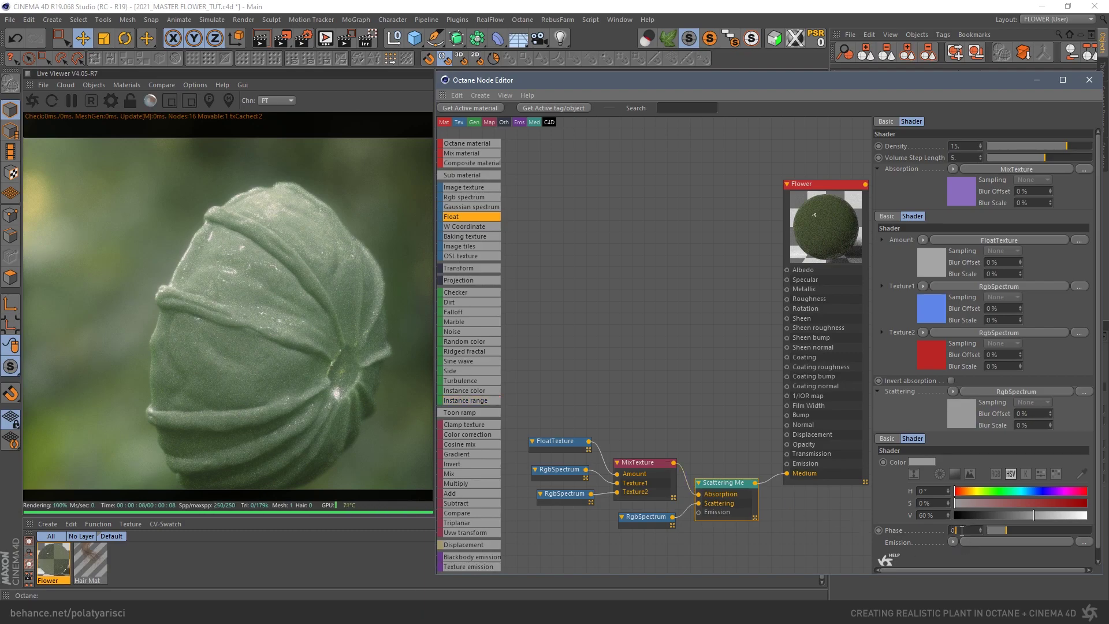
key(Return)
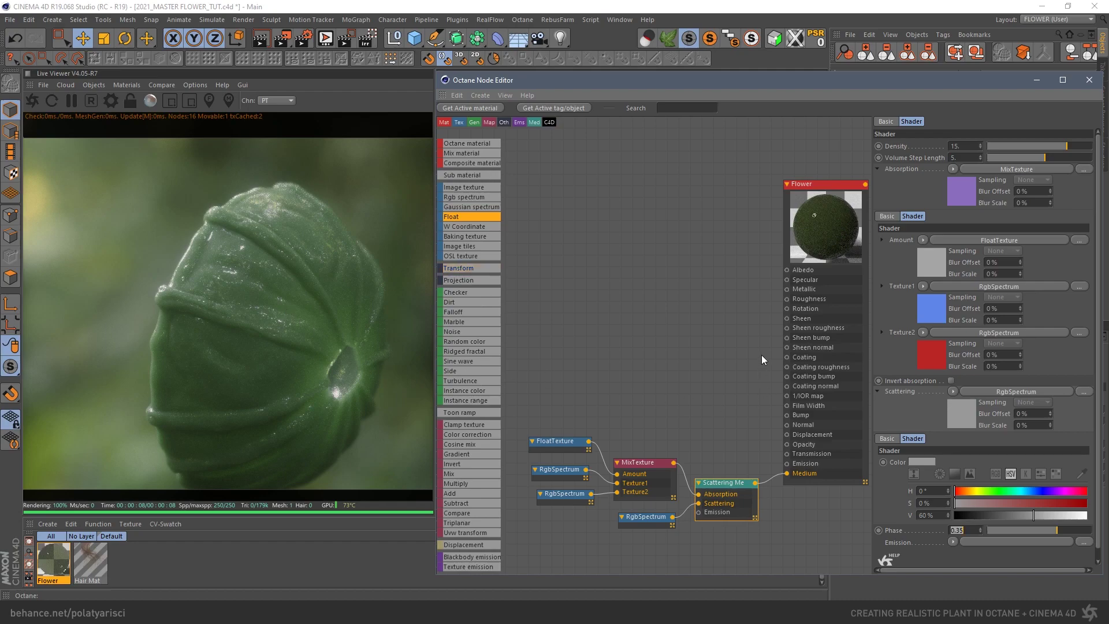
- Open the Flower material's Specular channel and examine the leaf and plant reference photos in the browser
click(832, 235)
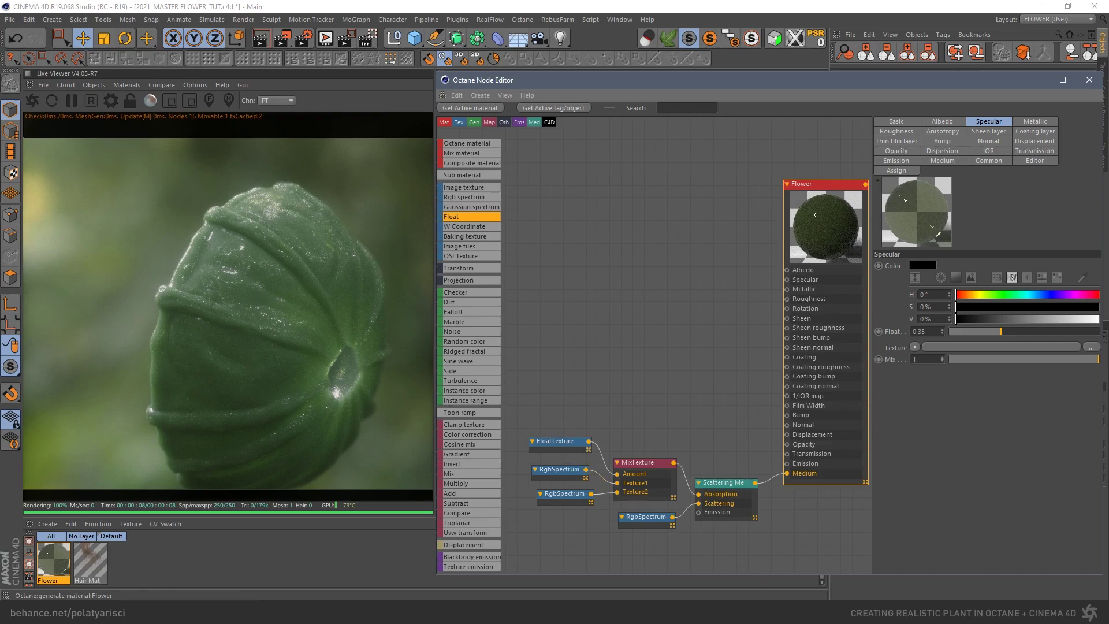
key(alt+Tab)
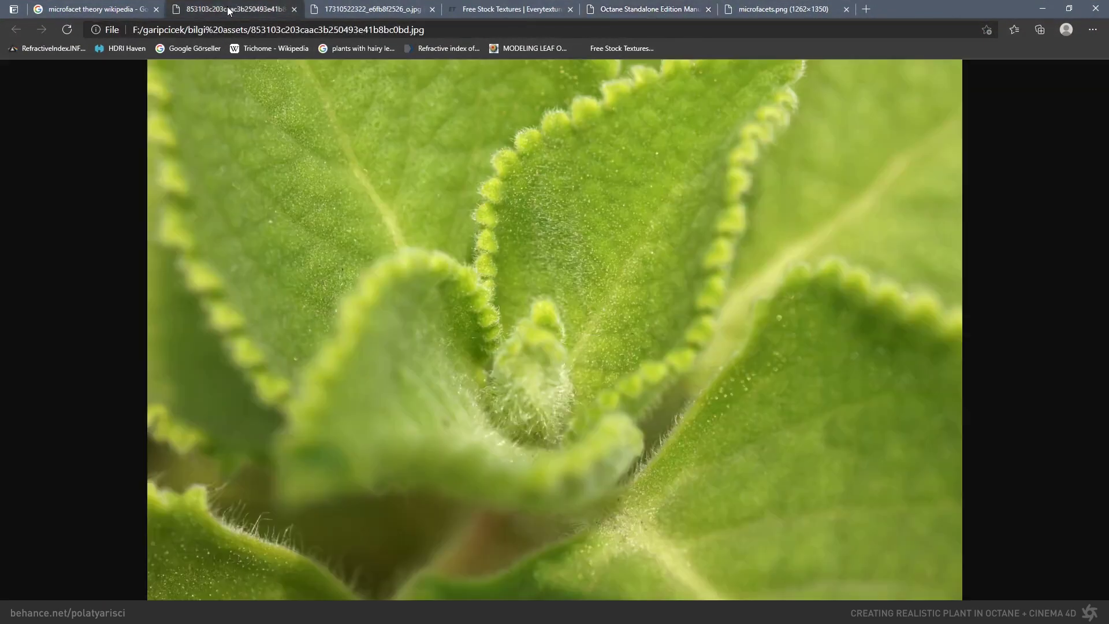
click(232, 9)
click(367, 9)
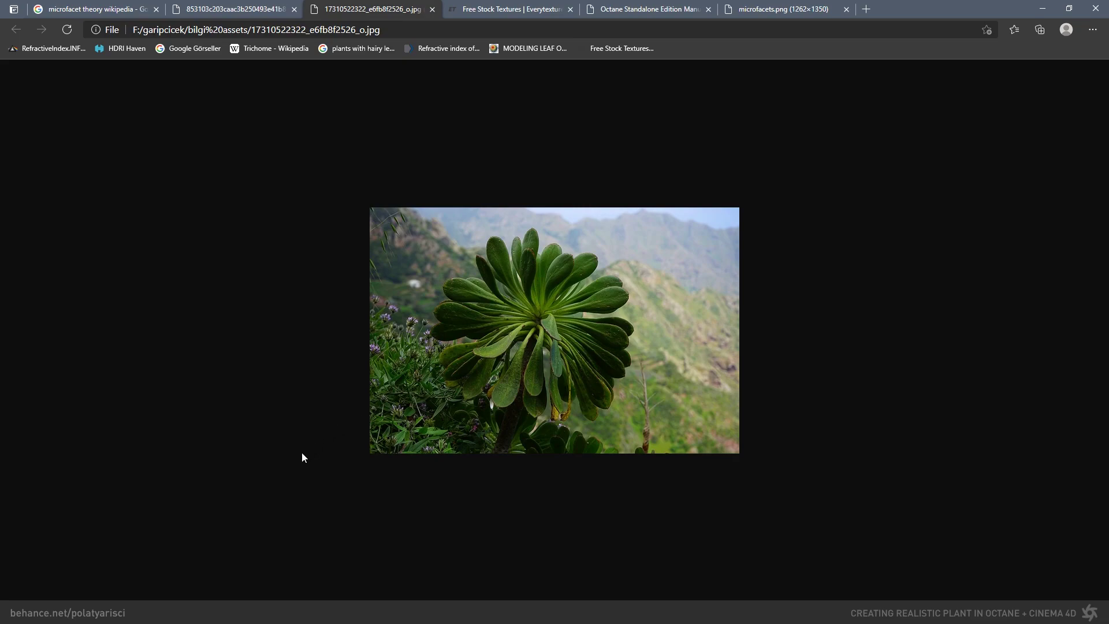
key(alt+Tab)
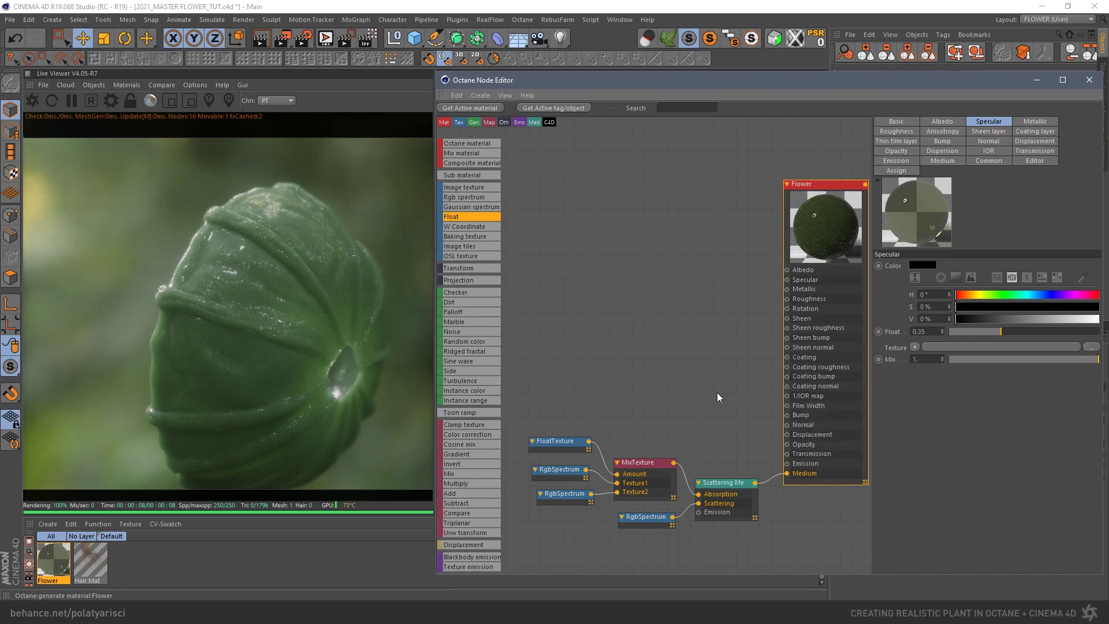
- Set the Flower material's Specular float to 0.2
double_click(930, 331)
text(0.2)
key(Return)
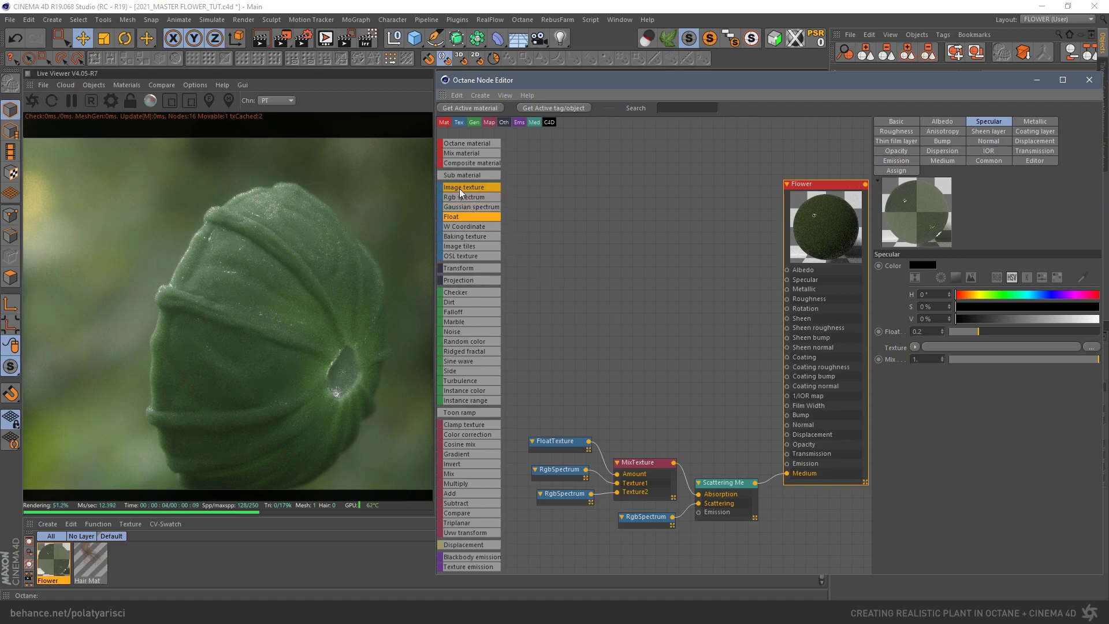
drag(508, 207, 675, 321)
click(653, 309)
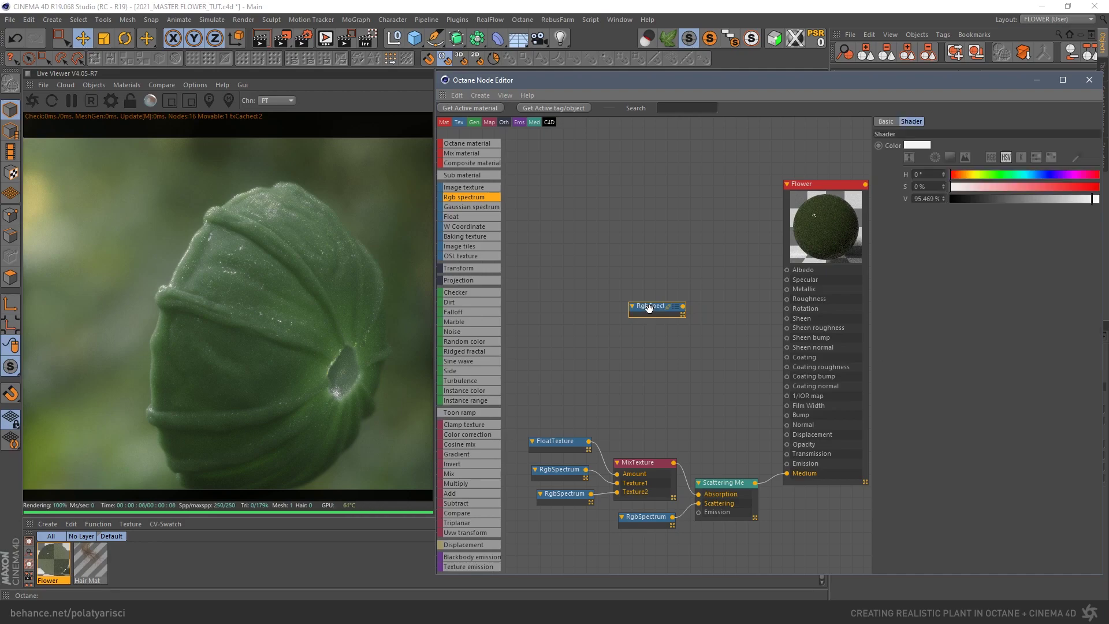
key(Delete)
- Add an image texture node connected to the Flower material's Roughness and position it beside the material
drag(462, 189, 789, 305)
click(714, 347)
drag(700, 327, 701, 311)
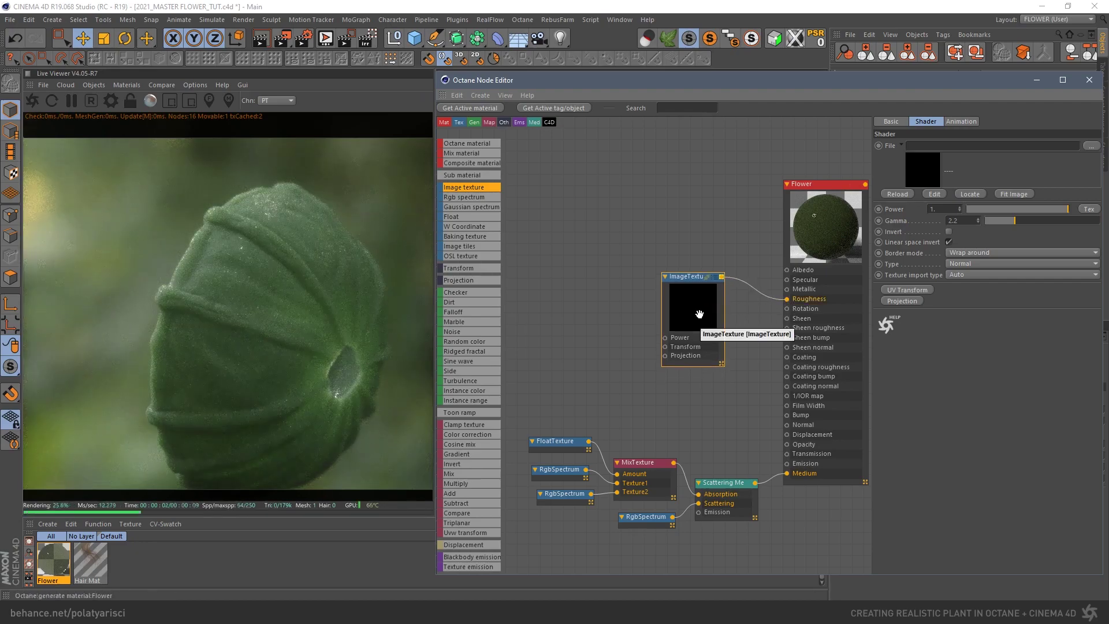
drag(699, 313, 699, 316)
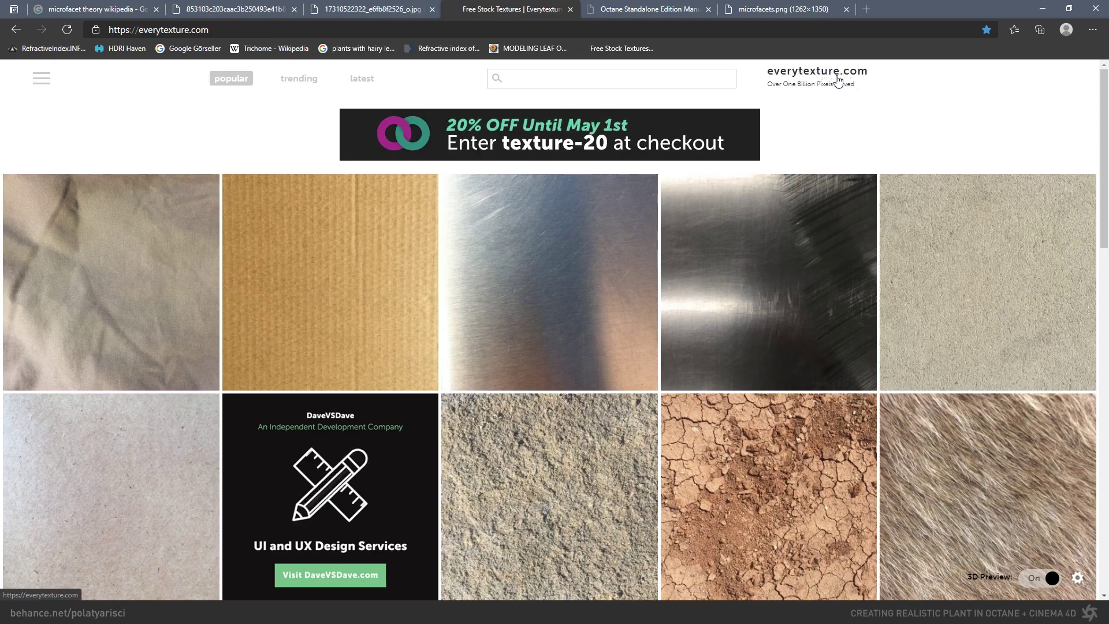
- Look through the popular textures on everytexture.com in the browser
scroll(834, 377, down, 3)
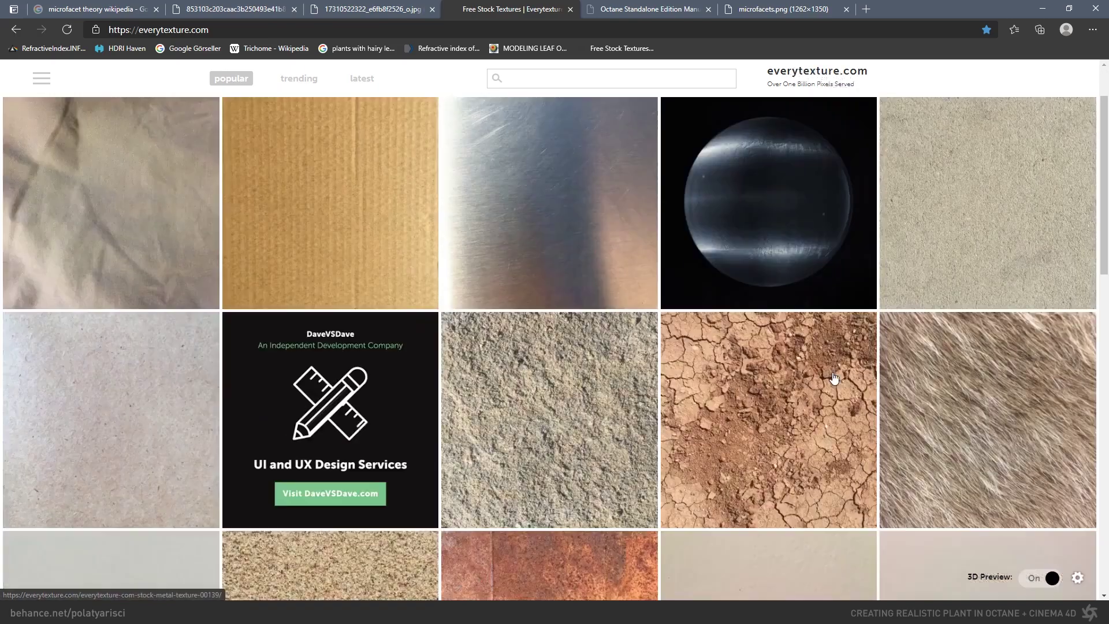
scroll(834, 378, down, 7)
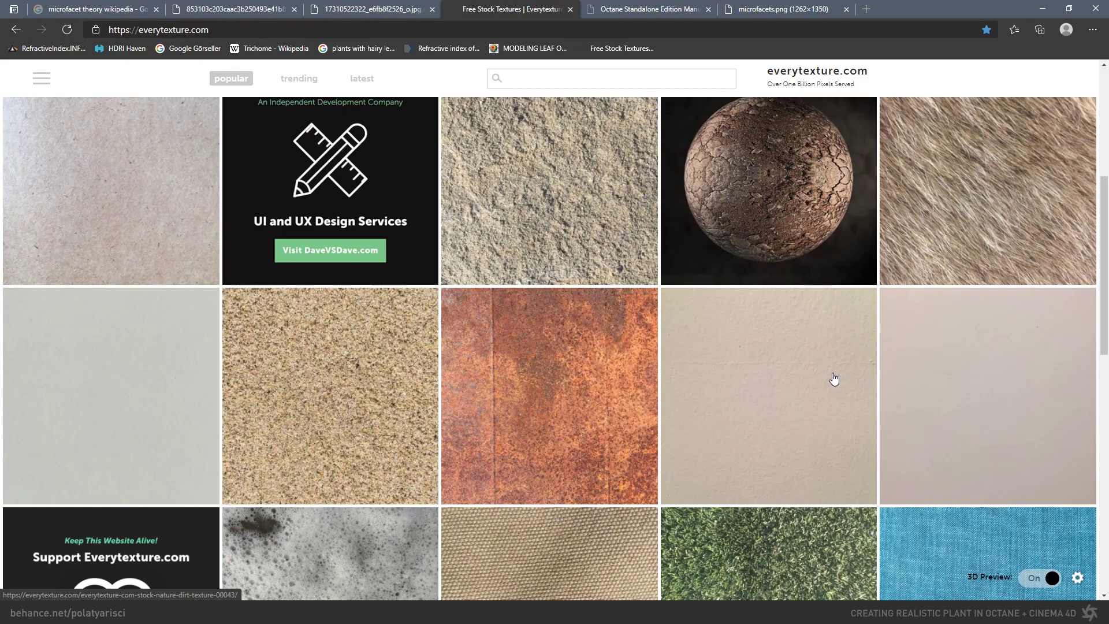
scroll(834, 378, down, 4)
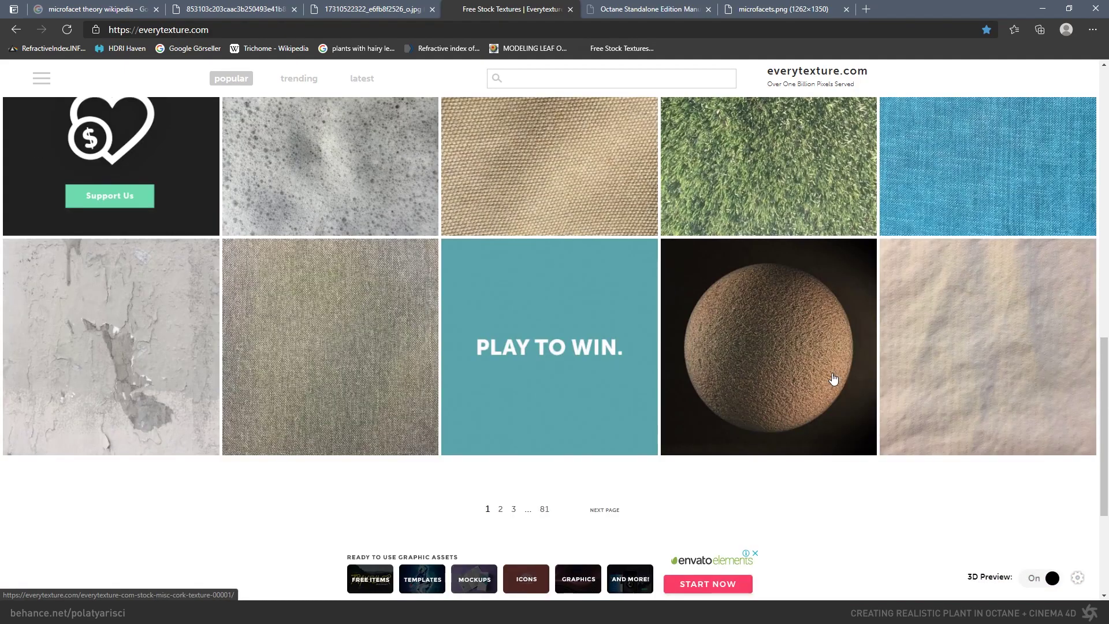
scroll(834, 379, up, 6)
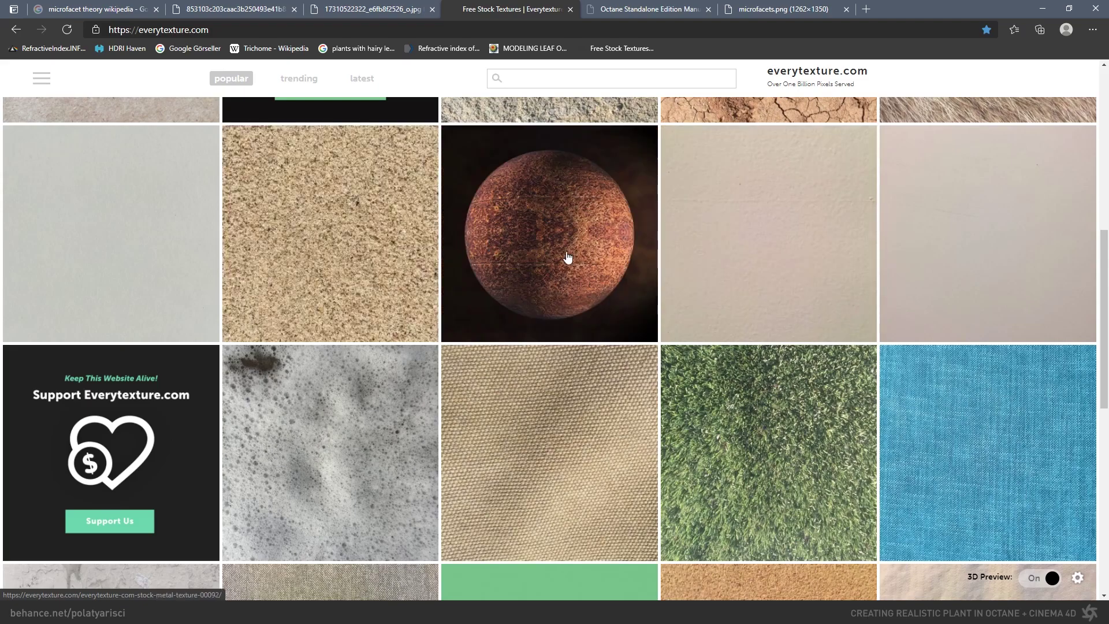
scroll(587, 302, up, 6)
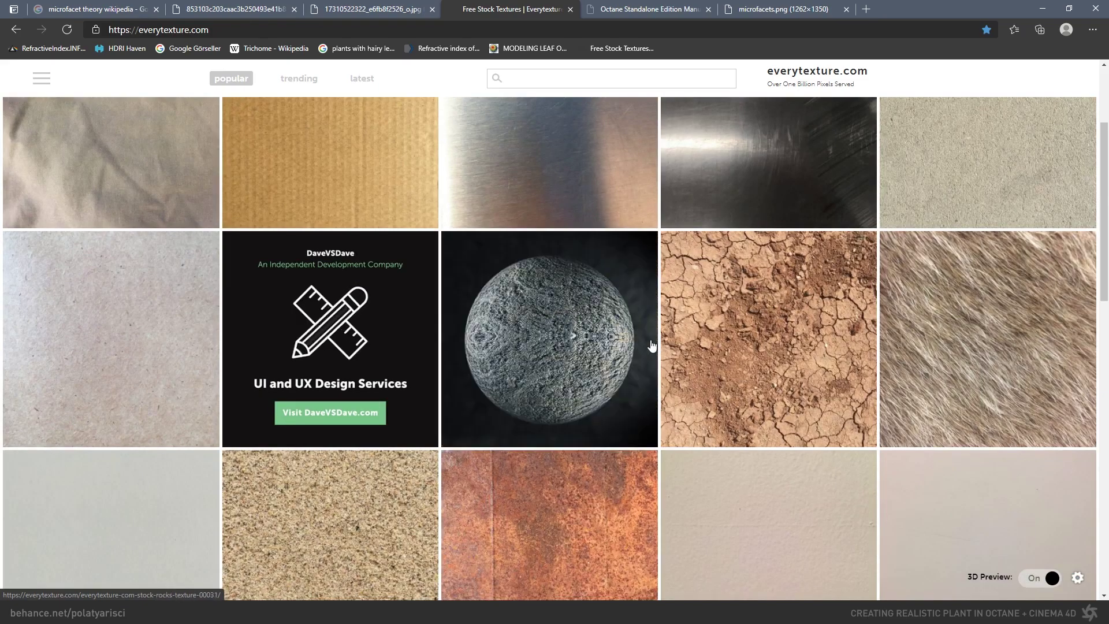
scroll(824, 347, up, 2)
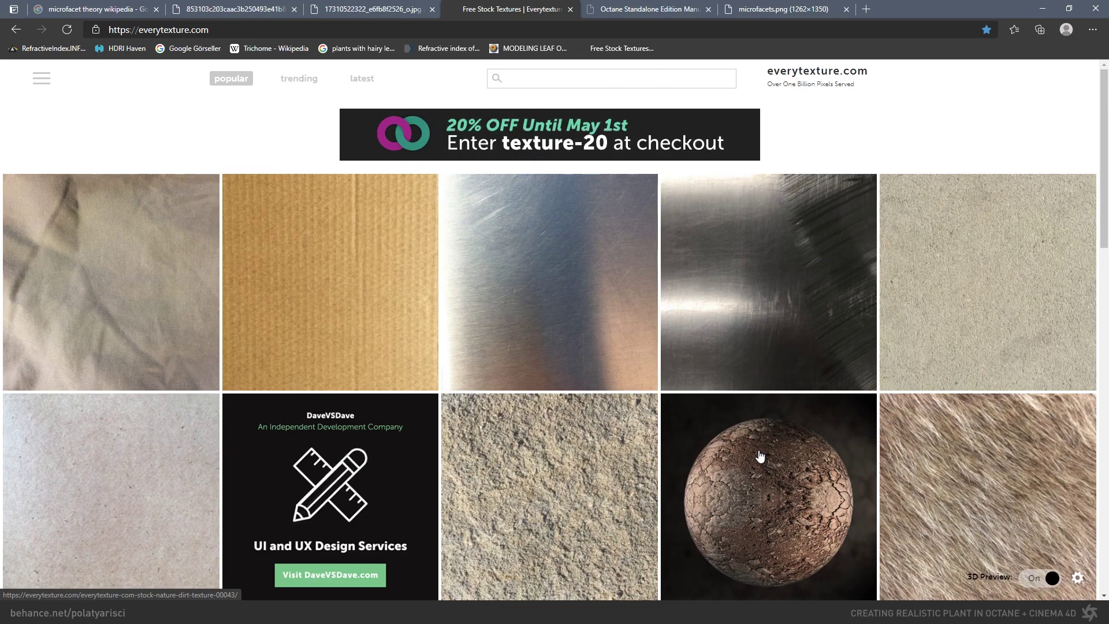
- Search everytexture.com for "plant" and browse the plant textures
click(526, 81)
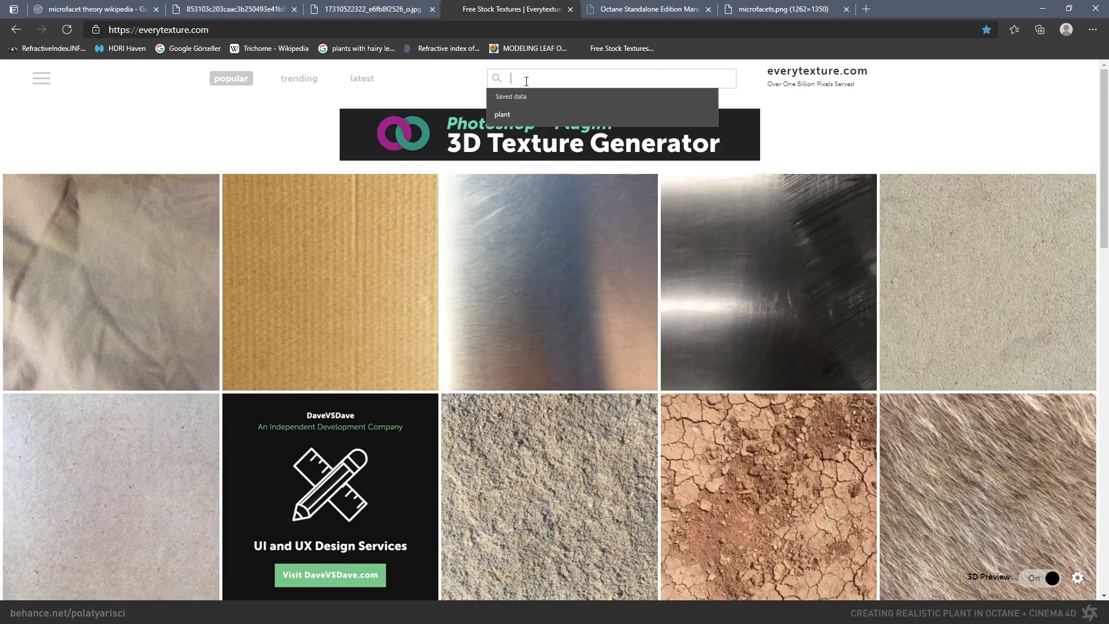
text(plant)
key(Return)
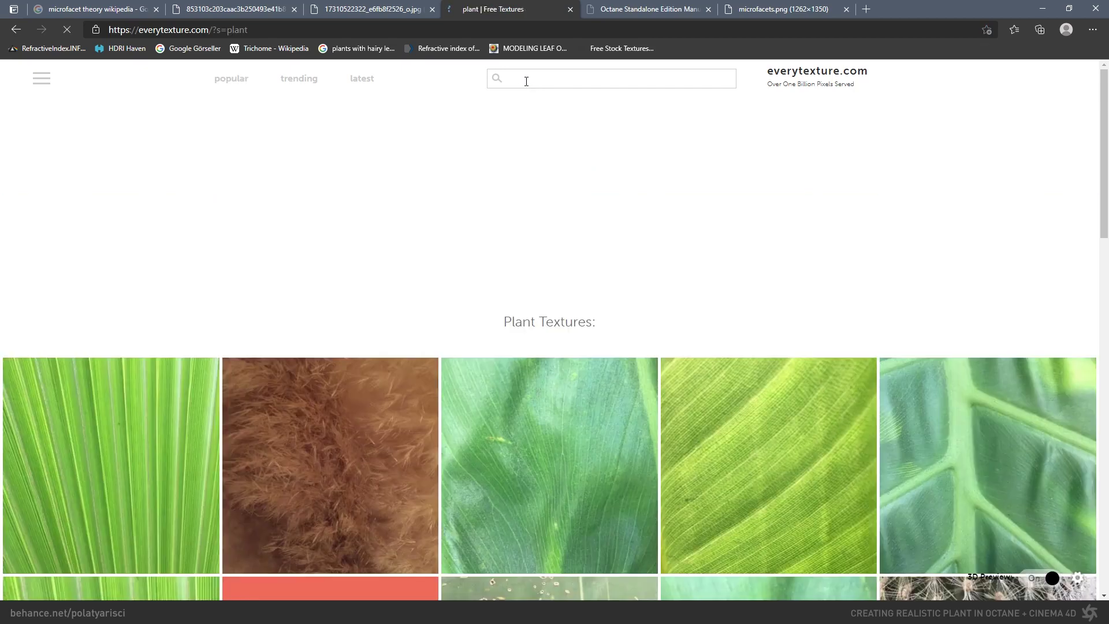
scroll(539, 379, down, 4)
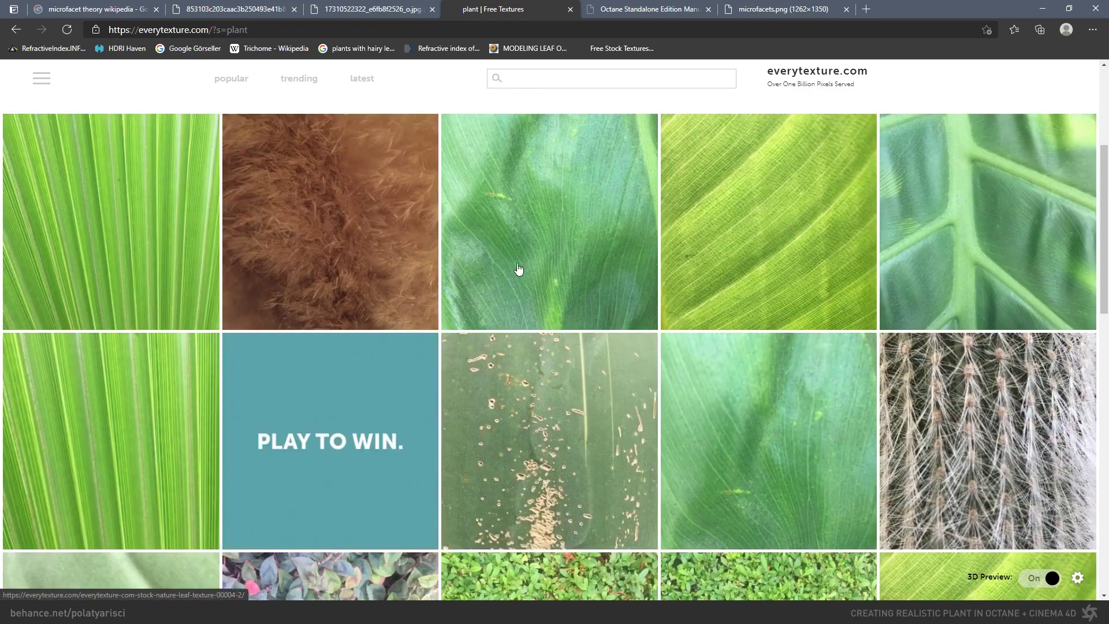
- Open the "Leafy Green Plant Close Up With Lines Fanning Out" texture page and look at its downloadable maps
click(571, 235)
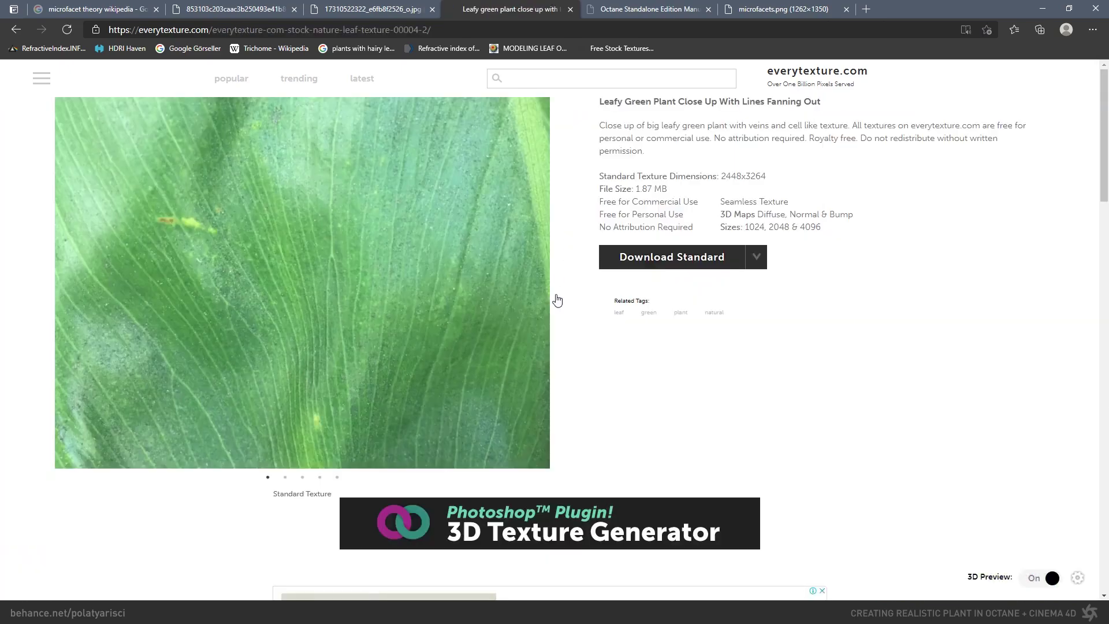
click(756, 257)
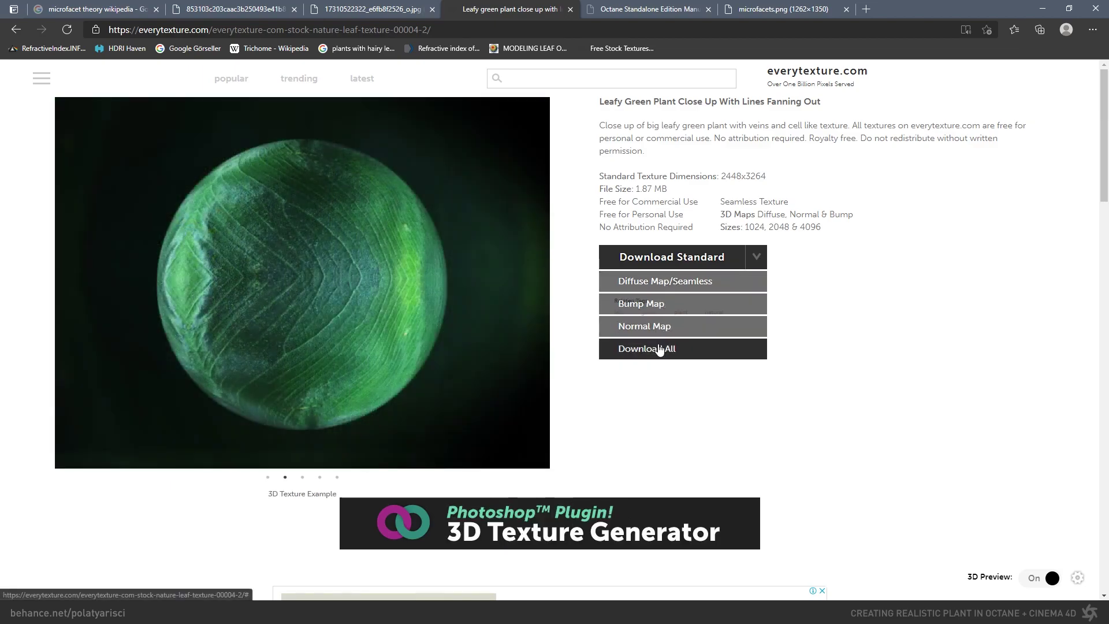
click(657, 304)
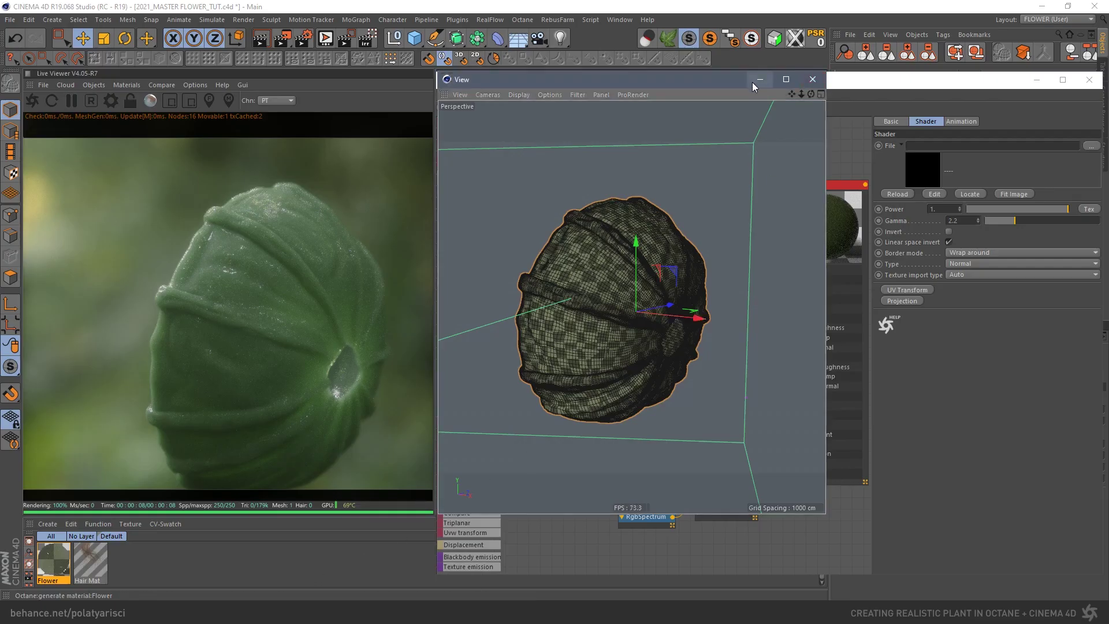
- Switch back to Cinema 4D's Octane Node Editor and load rustediron2_roughness.png into the image texture feeding the Flower material's Roughness
click(754, 80)
click(697, 318)
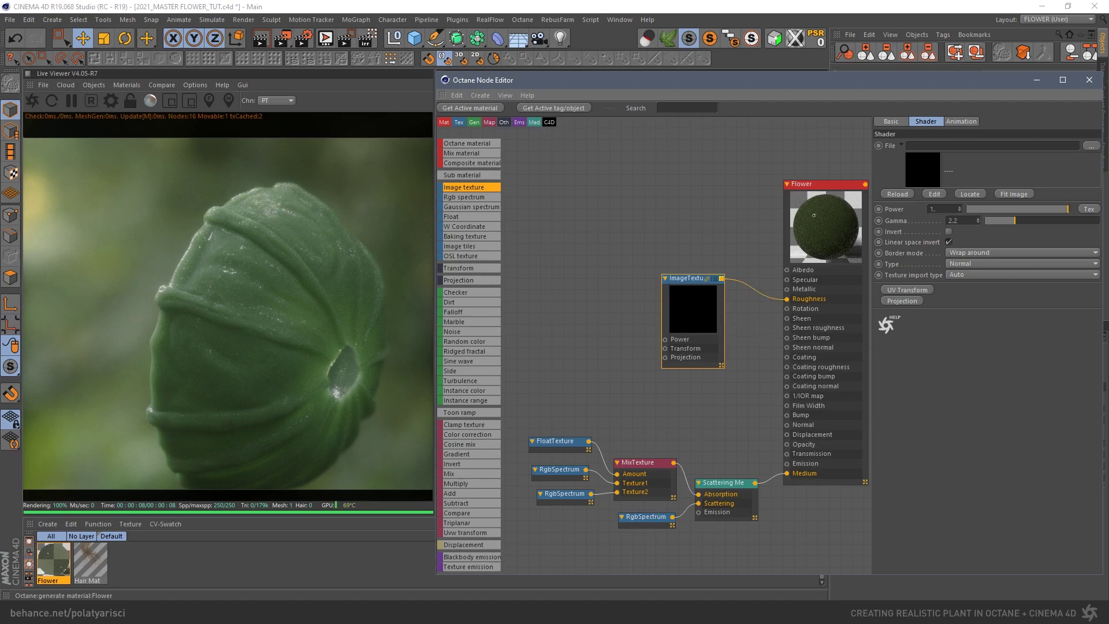
drag(1106, 231, 935, 146)
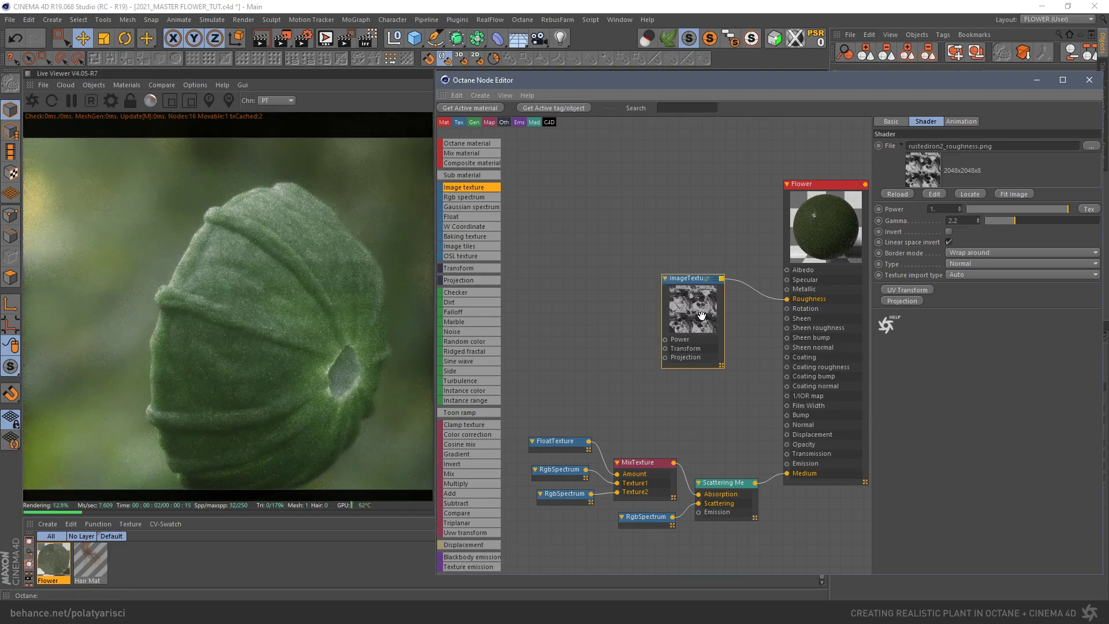
click(768, 303)
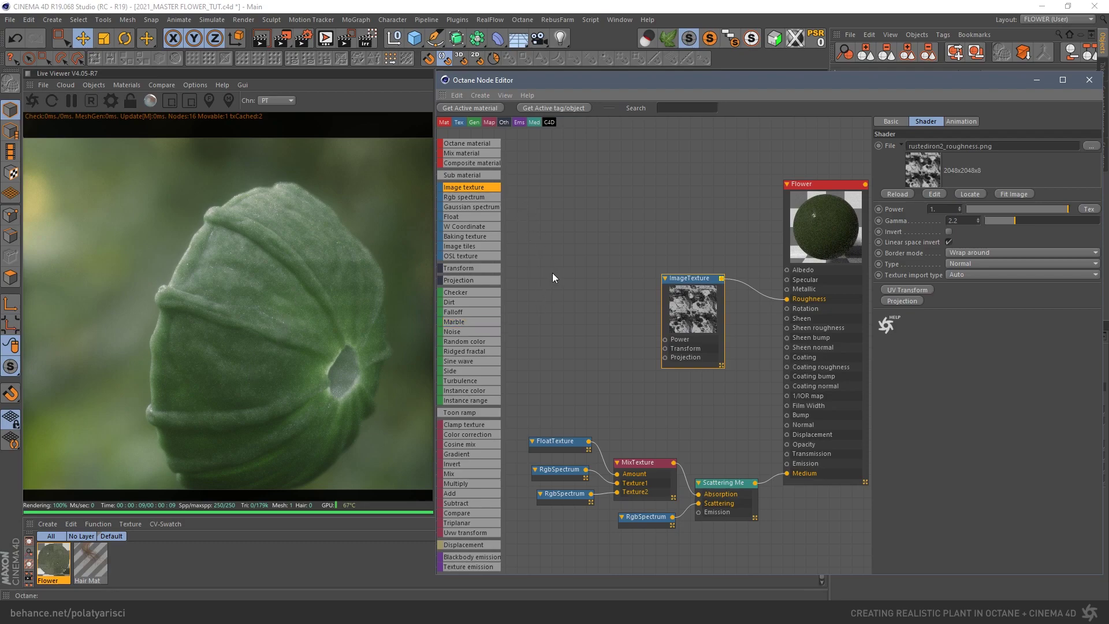
- Add a Transform node connected to the roughness image texture's Transform input and position it beside that texture
drag(468, 269, 597, 337)
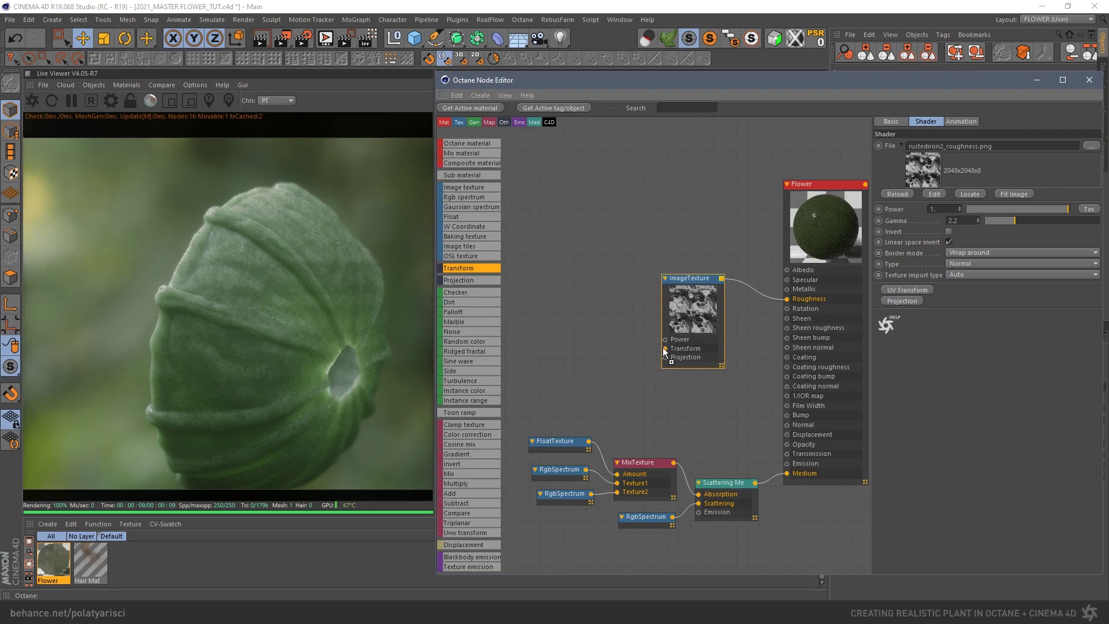
drag(663, 348, 663, 347)
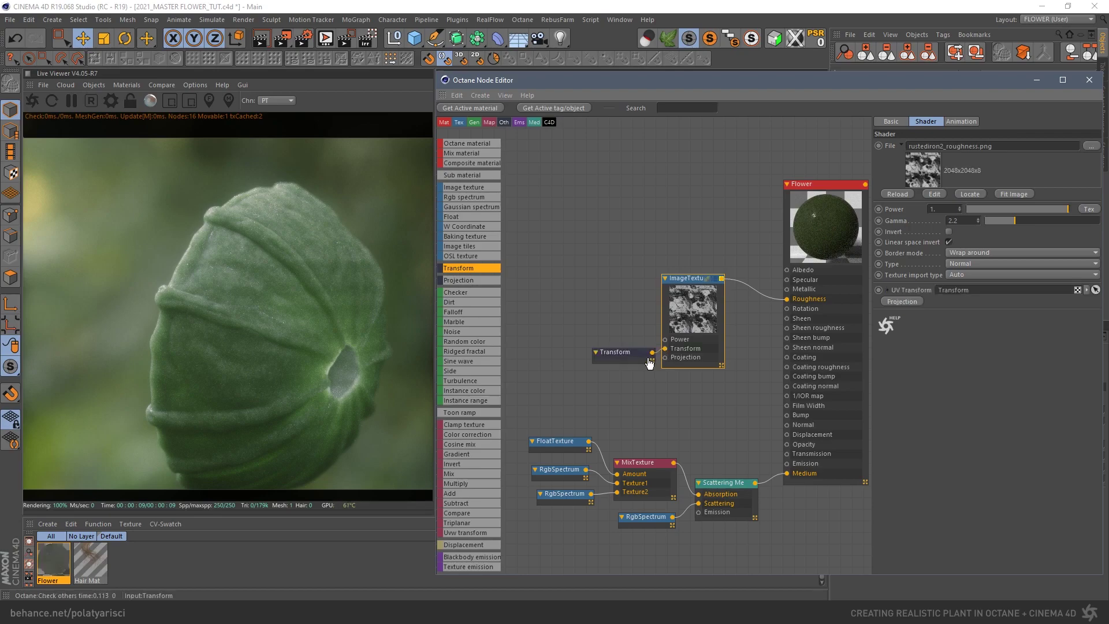
click(608, 359)
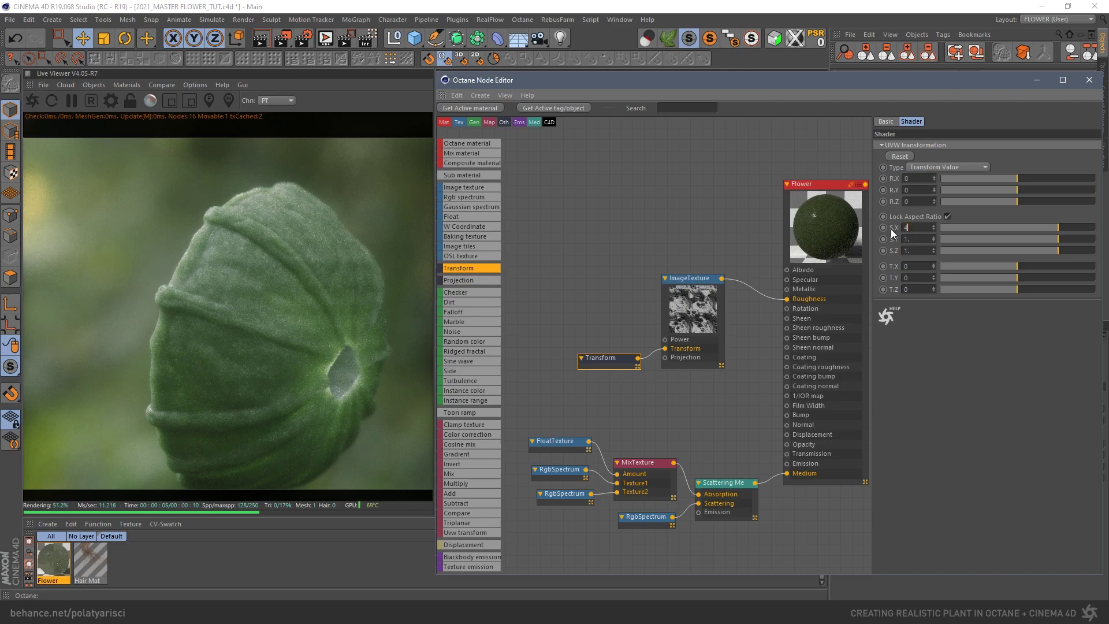
- Set the roughness Transform's locked scale to 4 and its X translation to 0.7
text(4)
key(Return)
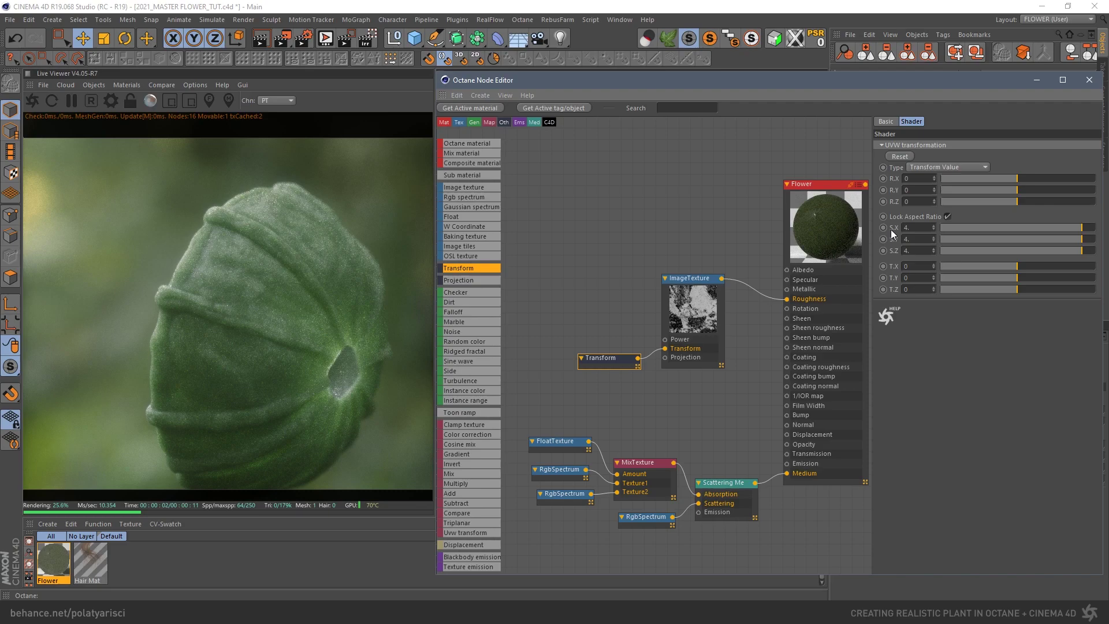
text(0.7)
key(Return)
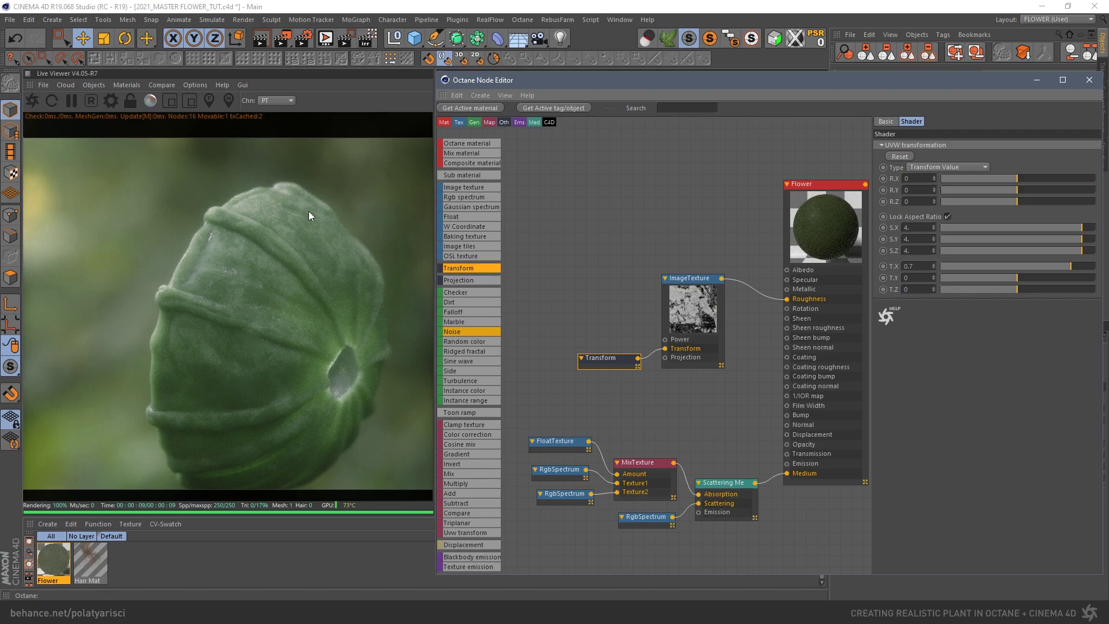
- Arrange the roughness image texture and its Transform node neatly beside the Flower material
drag(688, 312, 701, 308)
drag(601, 361, 603, 345)
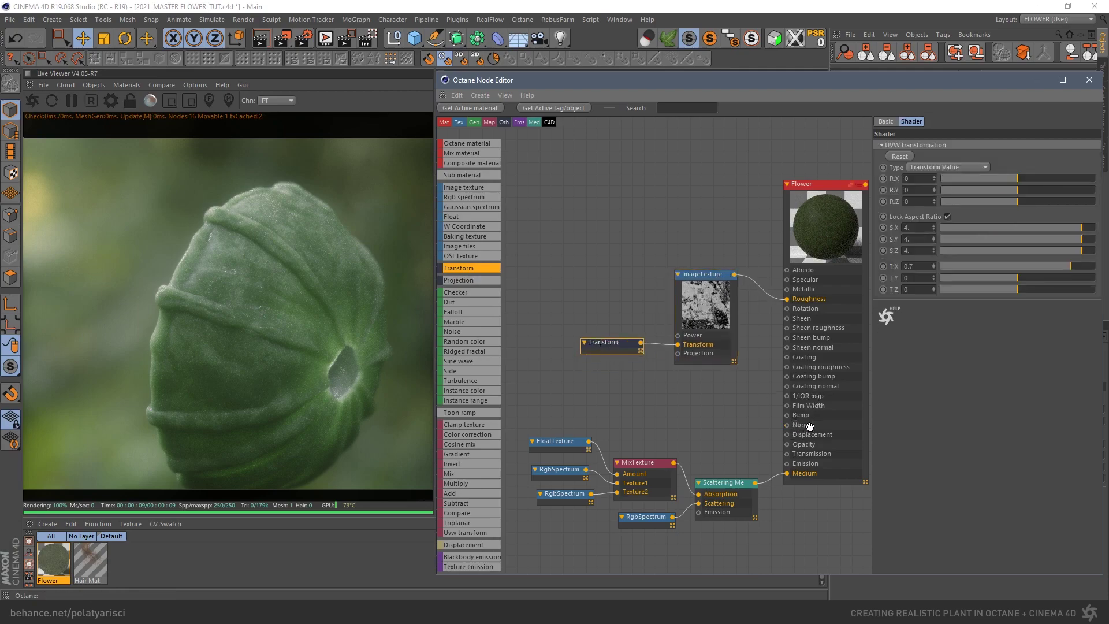
click(712, 312)
drag(713, 312, 713, 317)
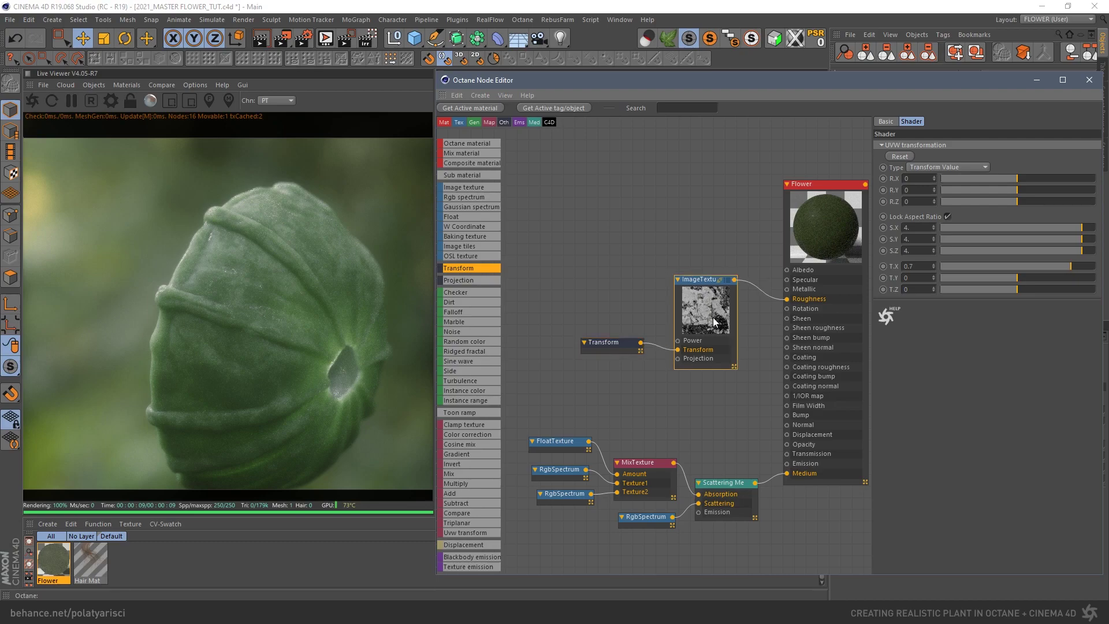
drag(600, 343, 605, 346)
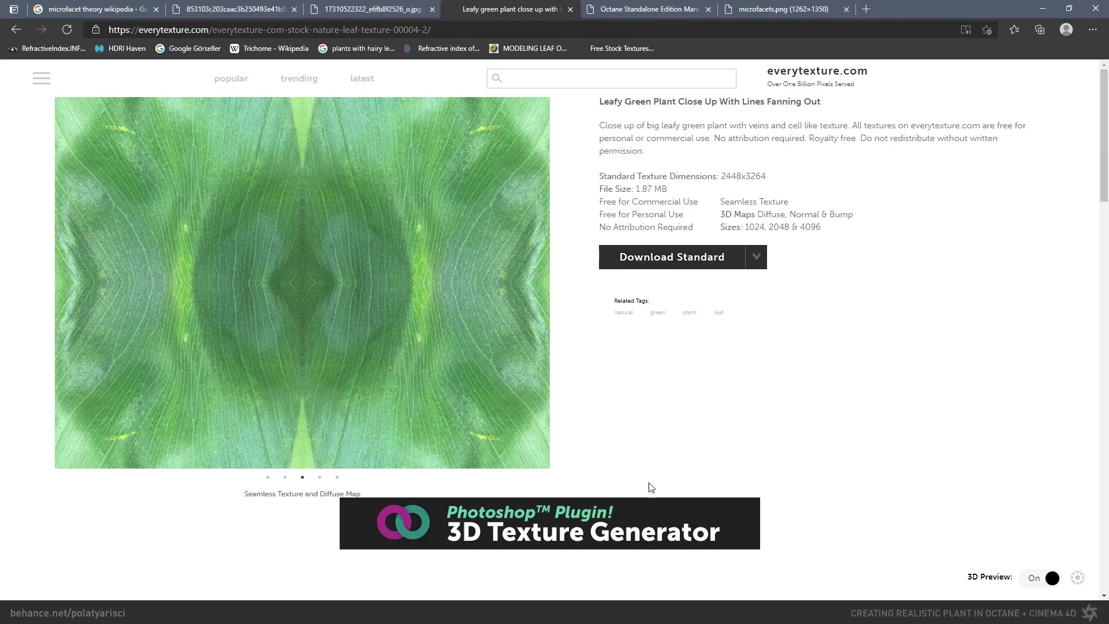
- Review the microfacets.png diagram in the browser and the BRDF model options in the Flower material's basic properties
click(795, 10)
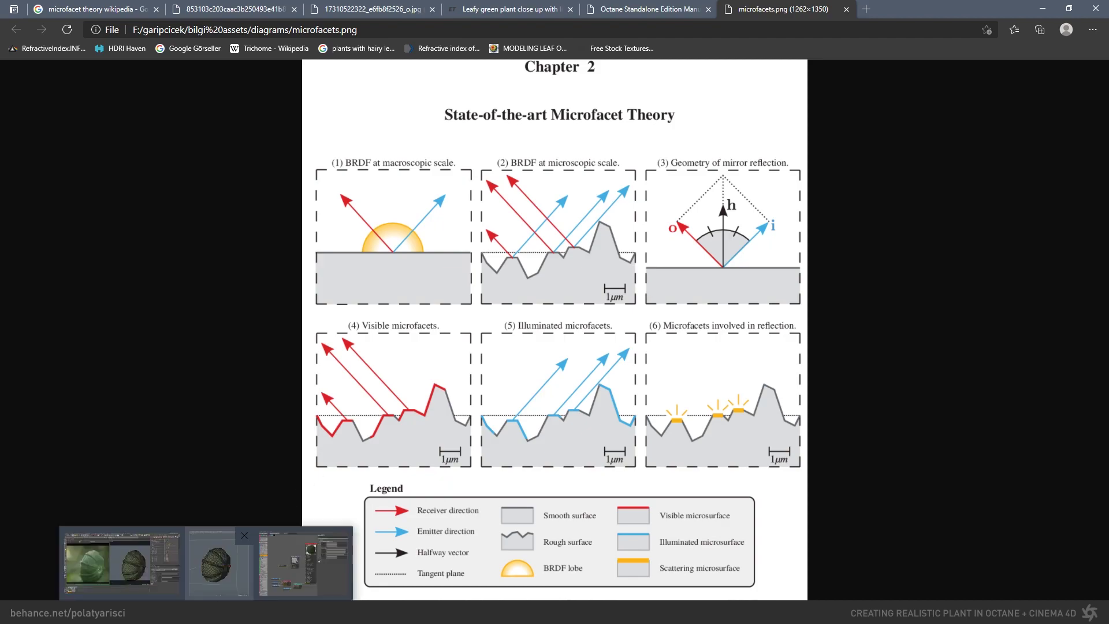
click(304, 563)
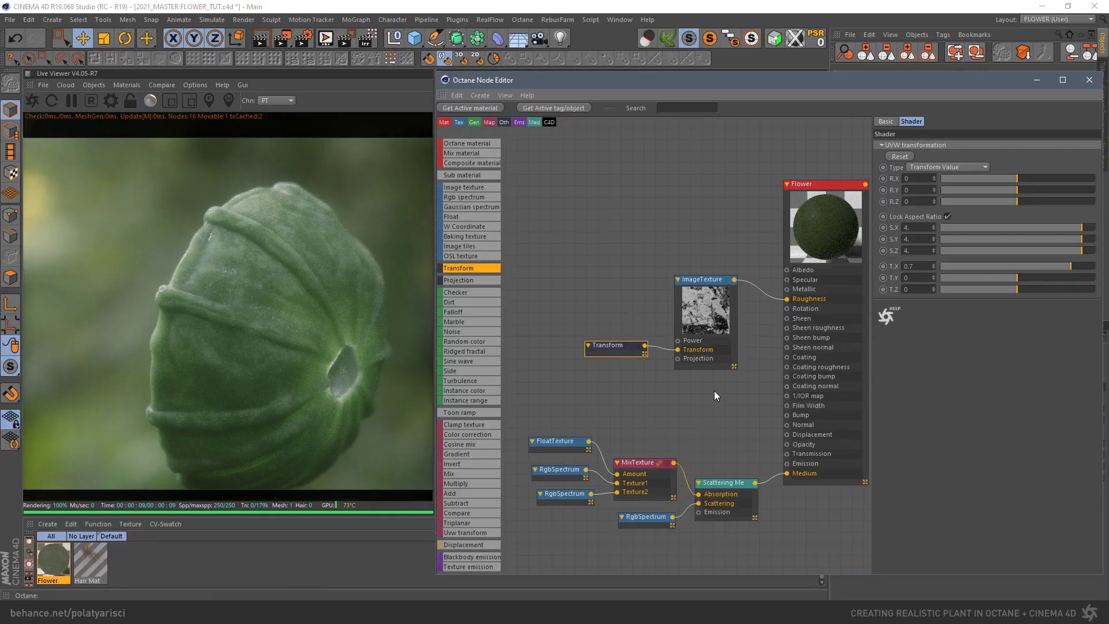
click(821, 254)
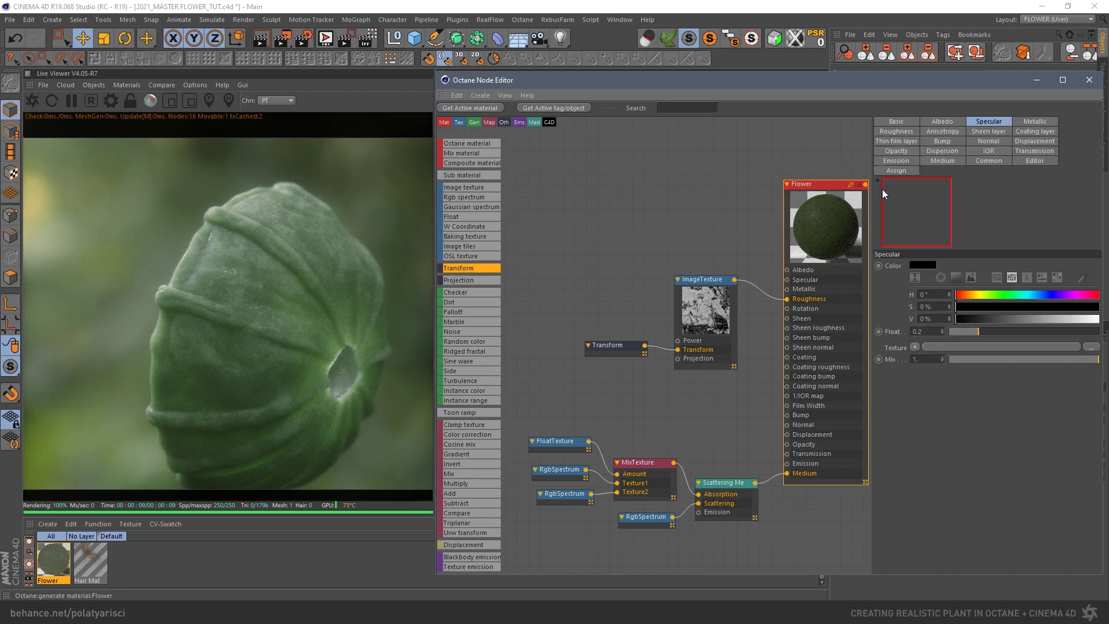
click(898, 118)
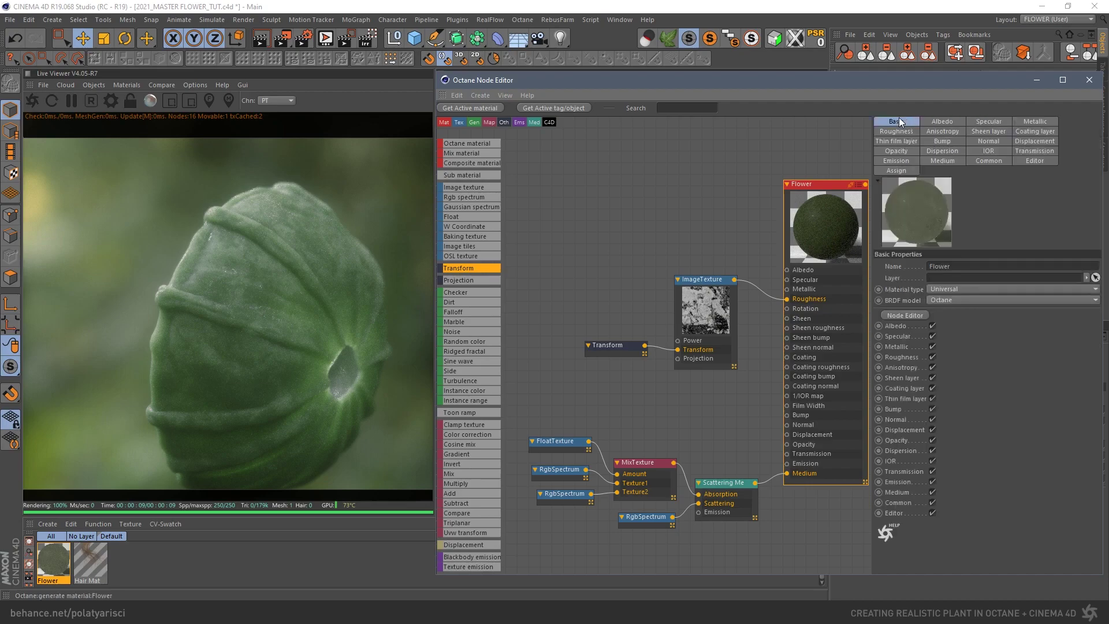
click(958, 302)
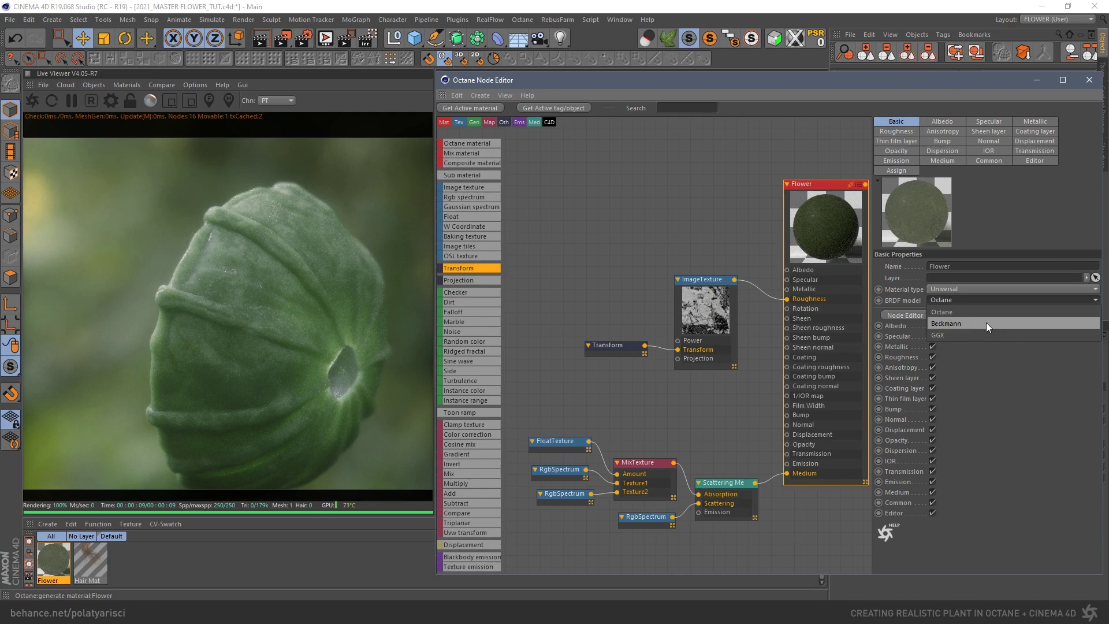
click(976, 367)
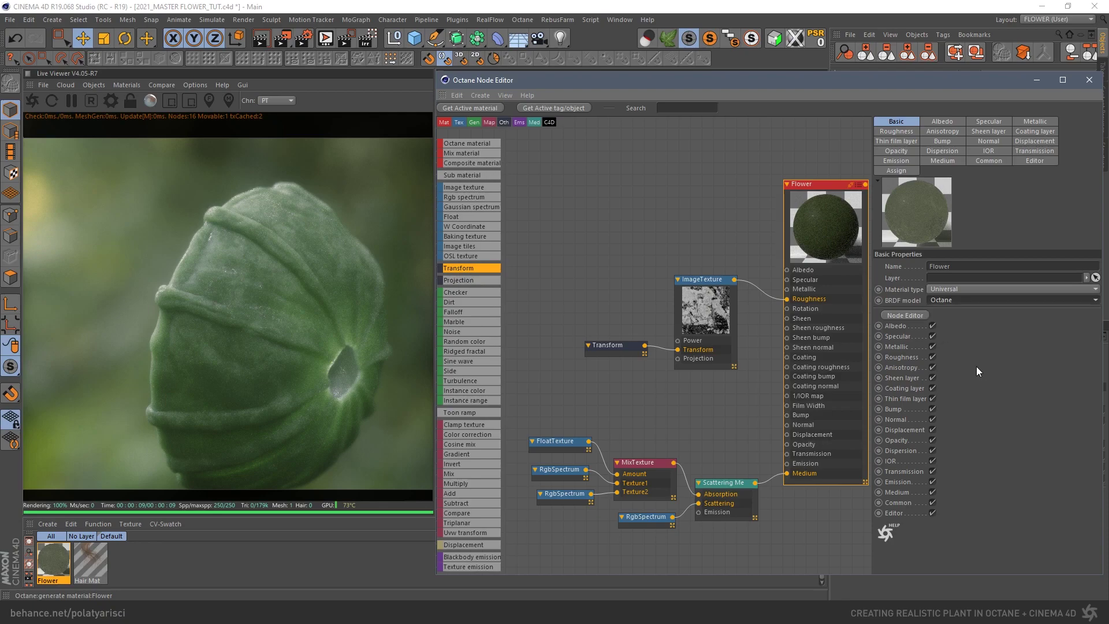
click(700, 247)
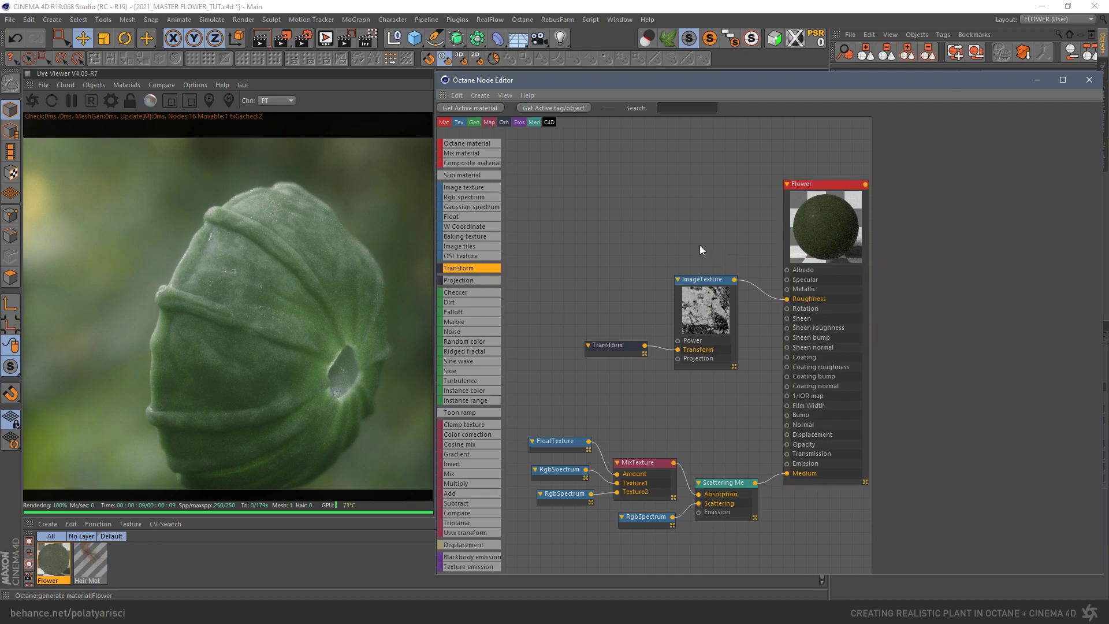
- Add a second image texture node with its own Transform node below the roughness texture, moving the existing nodes up for space
click(834, 222)
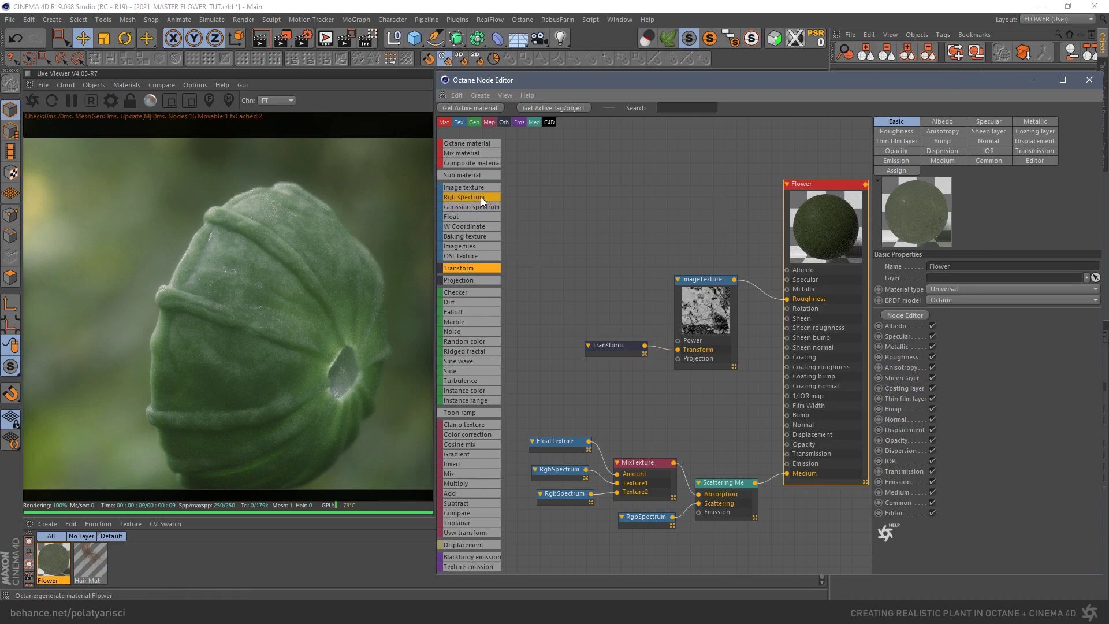
drag(462, 188, 703, 402)
drag(704, 316, 703, 298)
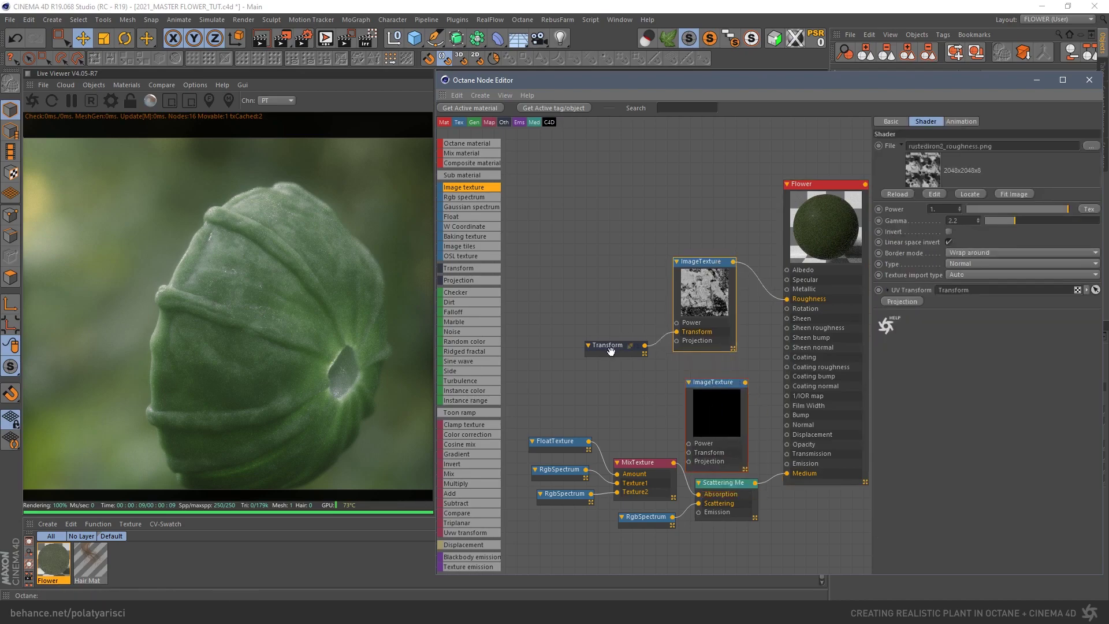
drag(616, 344, 614, 319)
drag(730, 383, 722, 365)
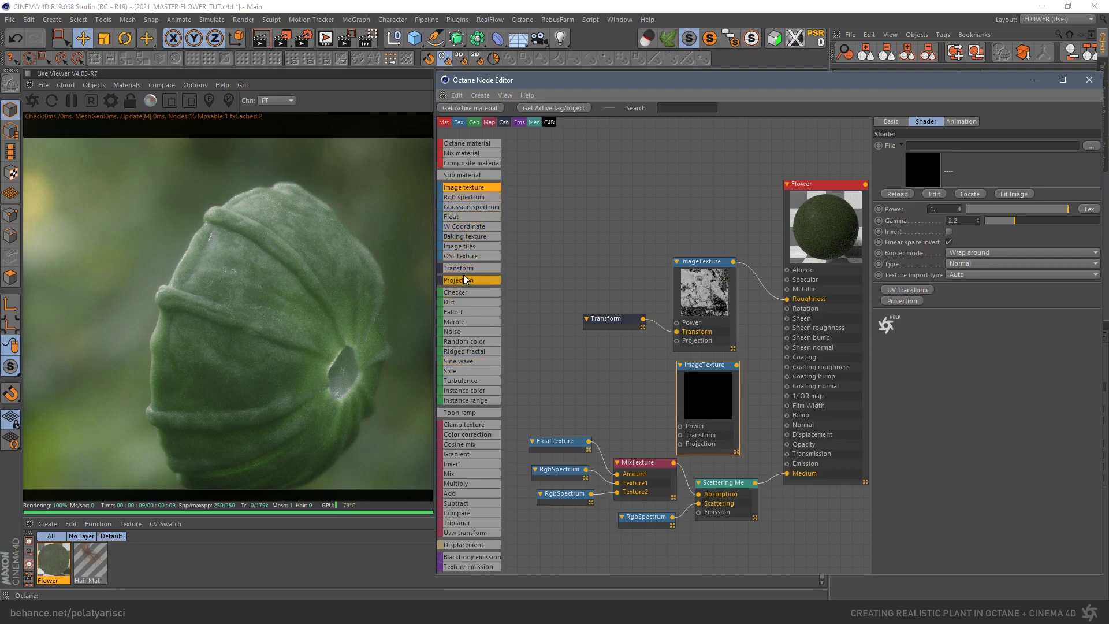
drag(465, 267, 677, 435)
- Load the everytexture.com-stock-nature-leaf-texture-00003-normal image into the second image texture and connect it to the Flower material's Normal
click(712, 399)
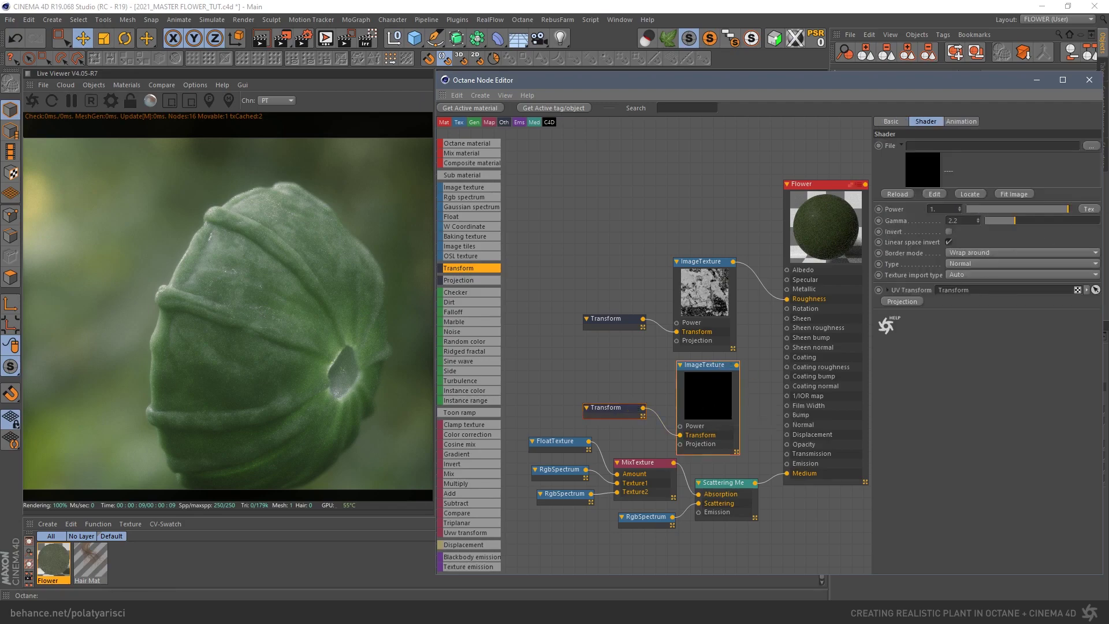
drag(956, 157, 944, 144)
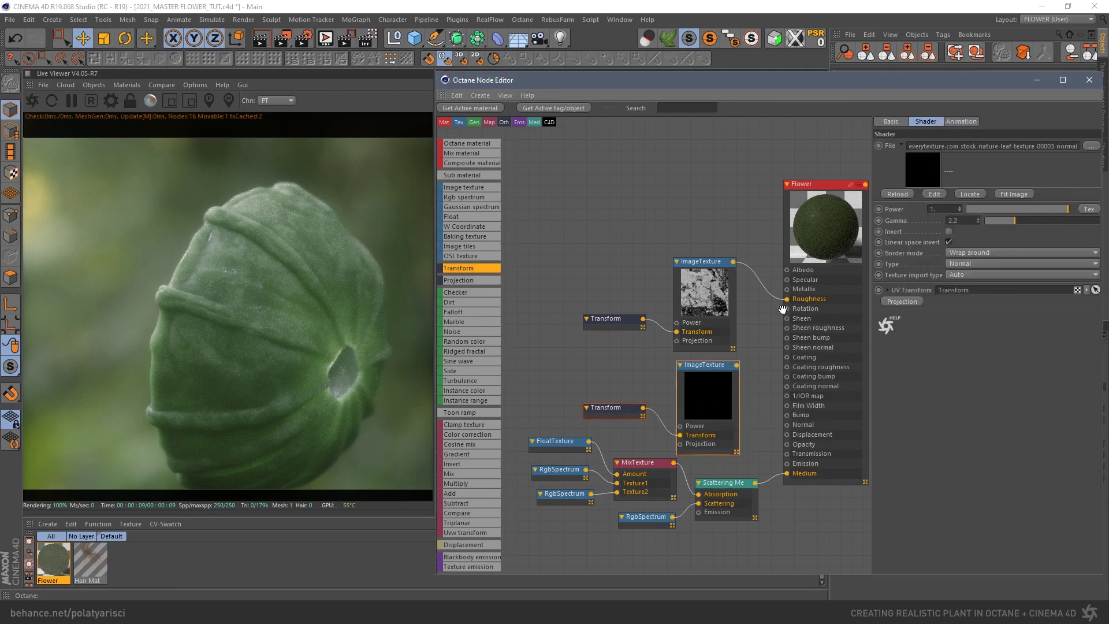
drag(737, 365, 786, 425)
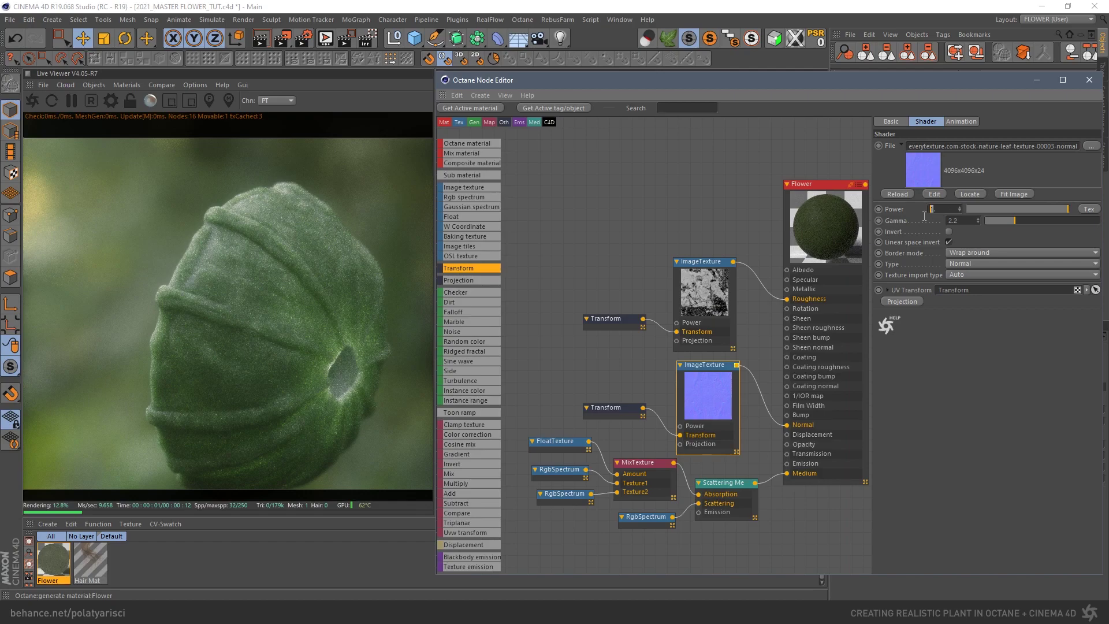
- Set the normal map image texture's Power to 4 and its Transform node's locked scale to 6
text(4)
key(Return)
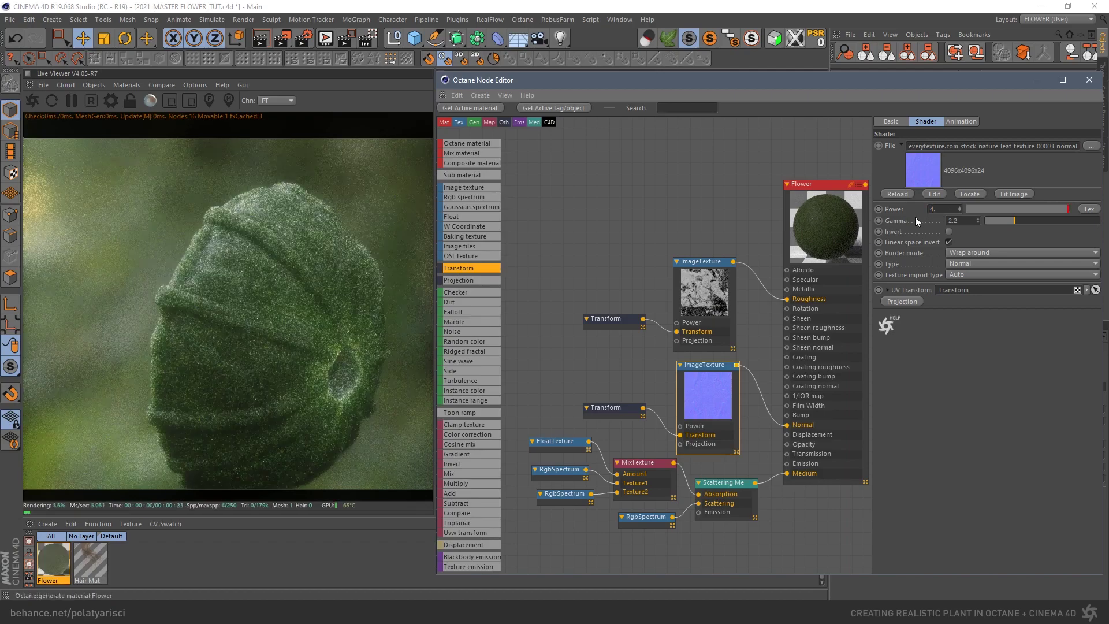
click(610, 409)
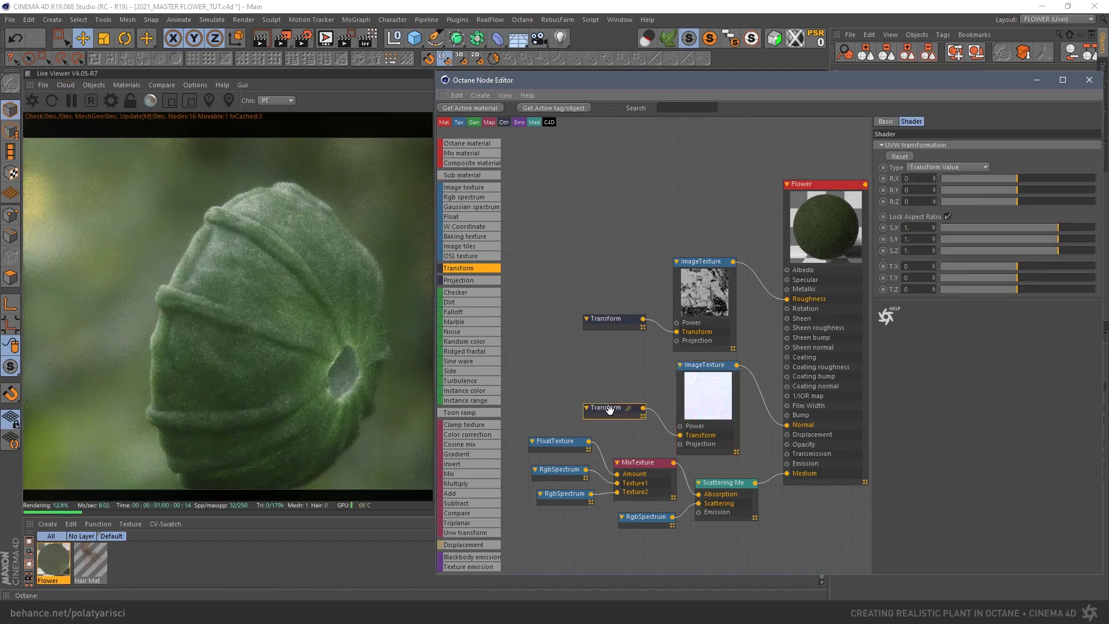
double_click(913, 227)
text(6)
key(Return)
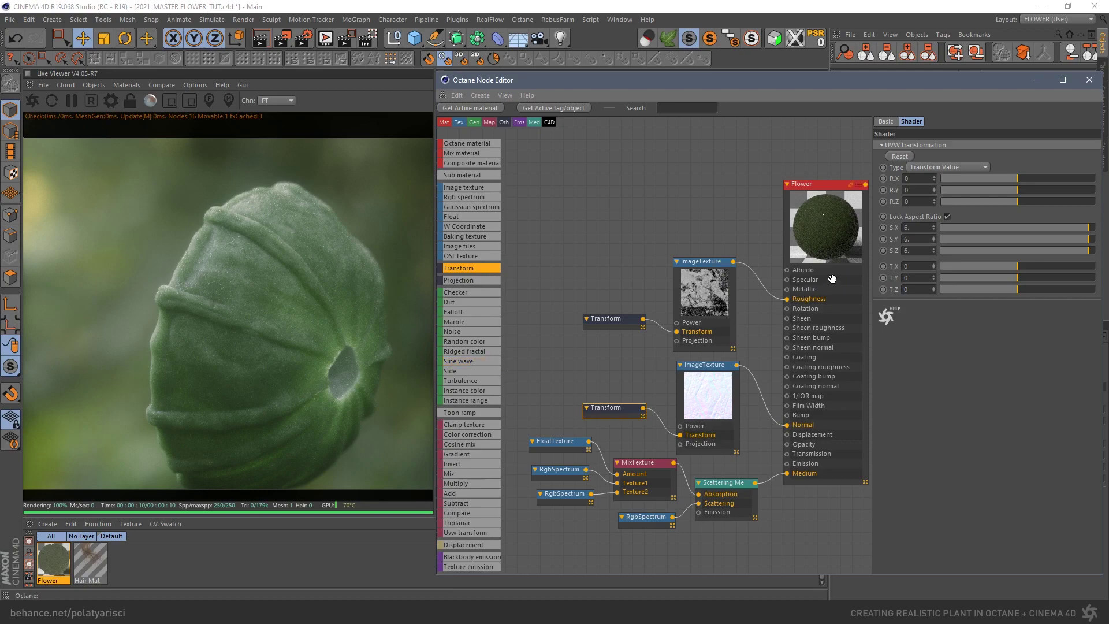
- Check the Flower material's BRDF model choices again without switching from Octane
click(817, 240)
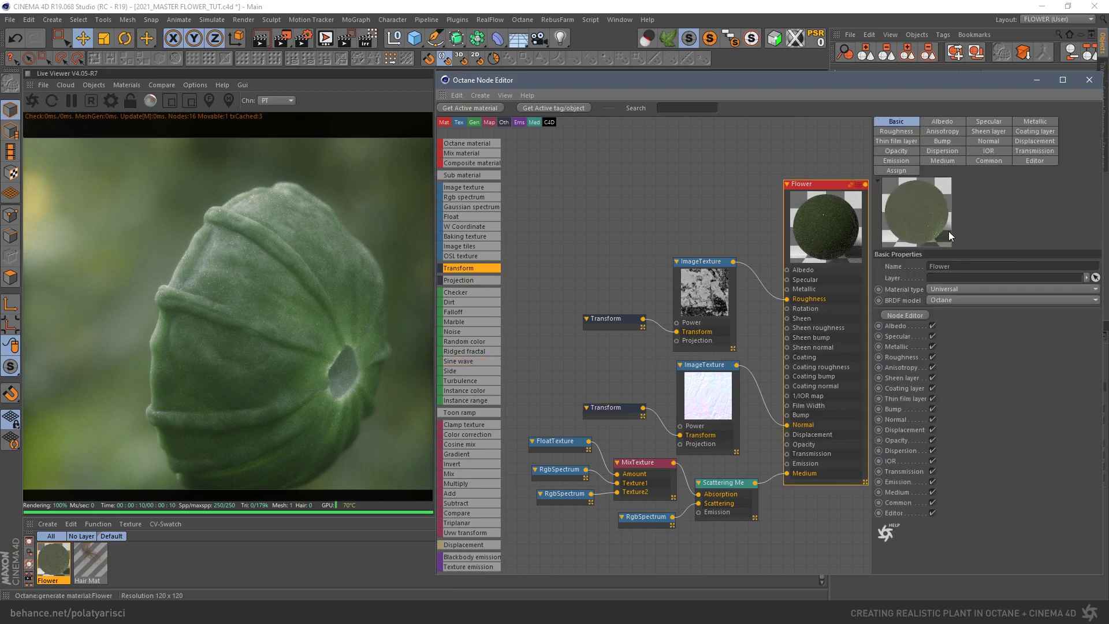
click(956, 300)
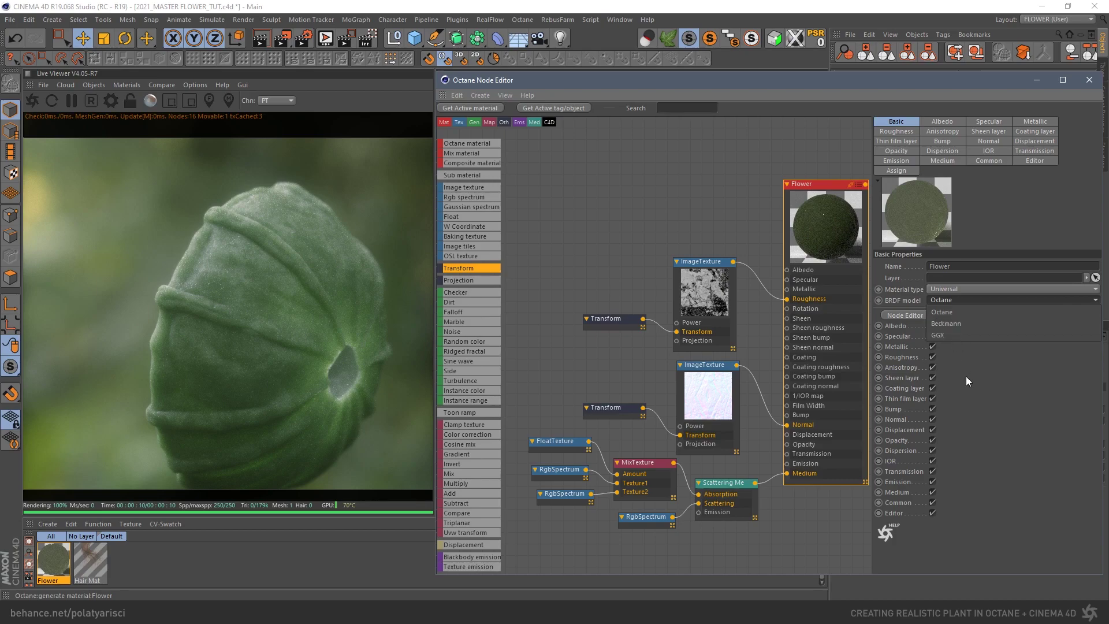
click(646, 201)
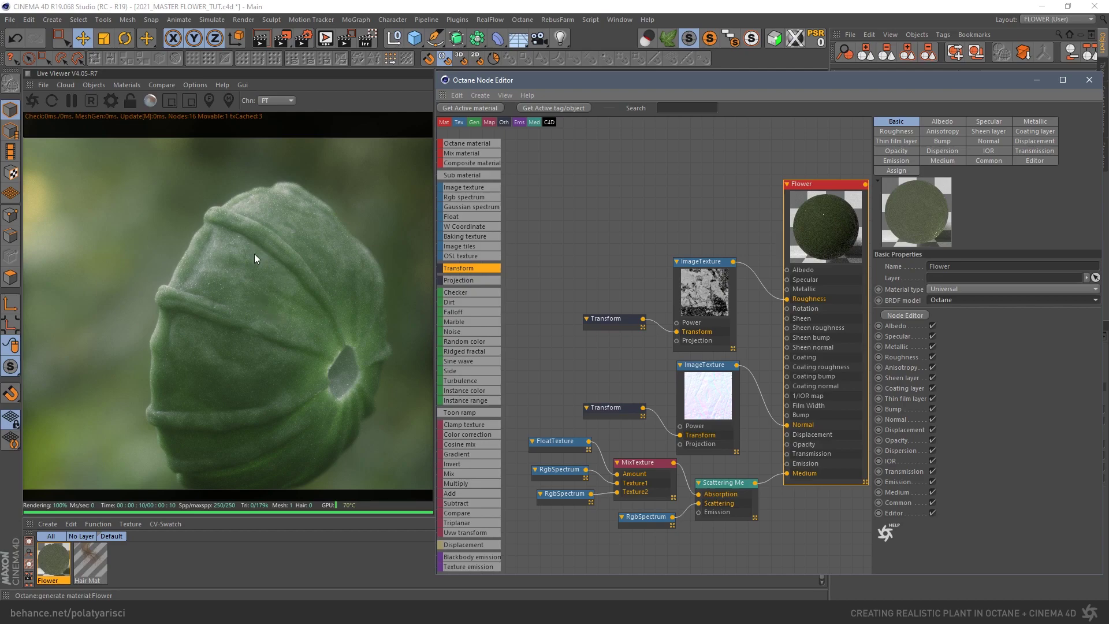
- Set the Pathtracing kernel's Max samples to 500 and define a render region over the flower's upper-left part
click(110, 99)
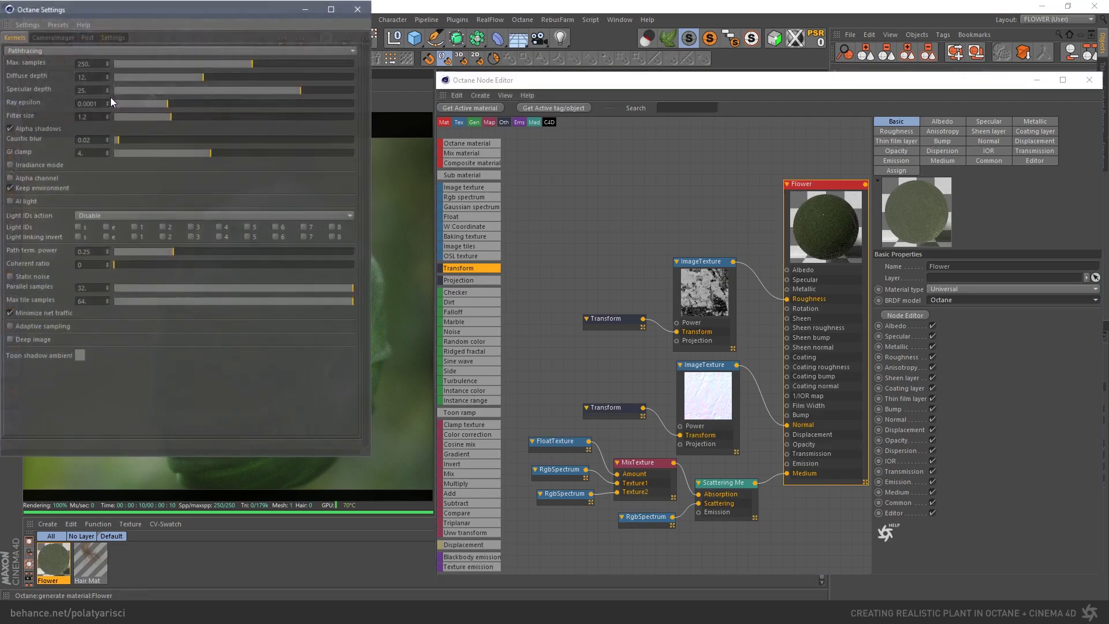
drag(186, 8, 629, 116)
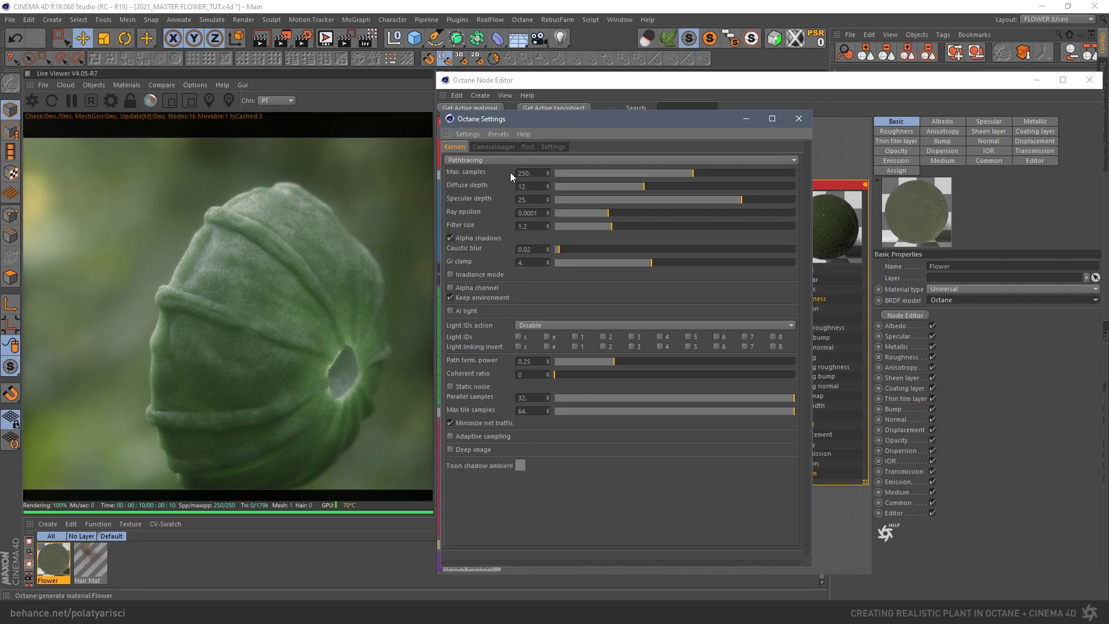
key(Return)
text(500)
key(Return)
click(171, 101)
drag(117, 232, 282, 372)
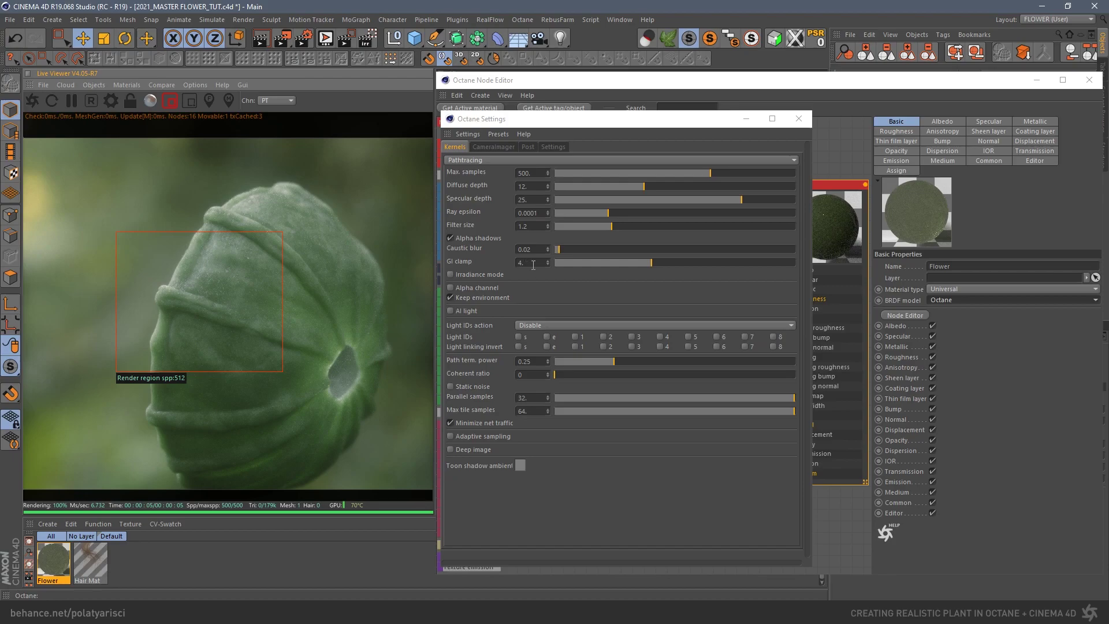
- Close the Octane settings, minimize the node editor and examine the Octane camera's Camera Imager settings in an enlarged attribute area
click(798, 118)
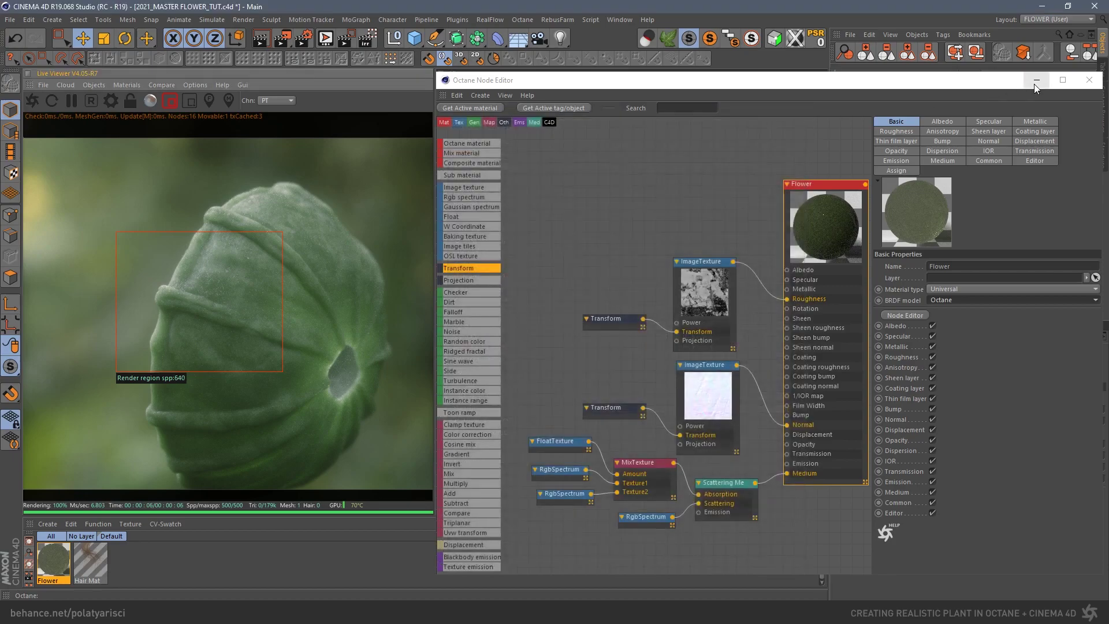
click(1035, 80)
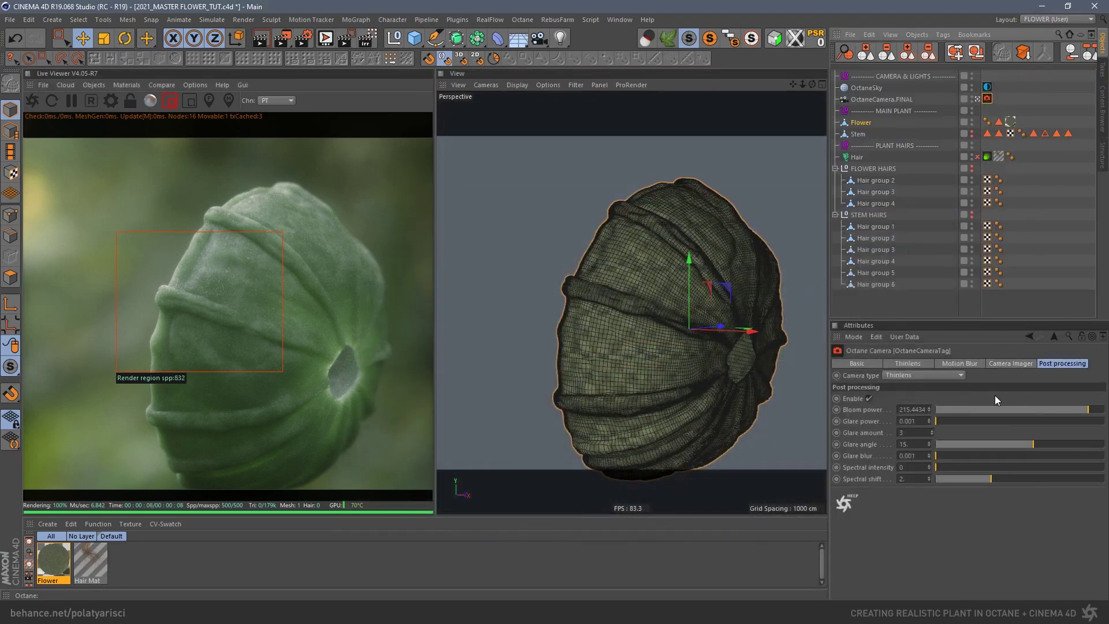
click(1008, 363)
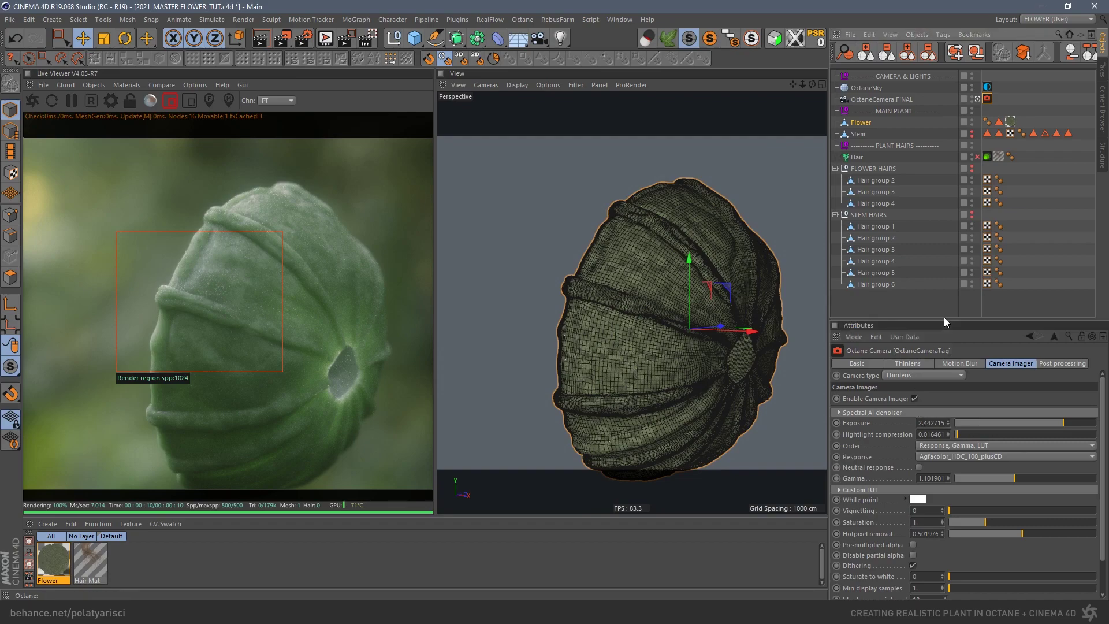
drag(943, 320, 943, 273)
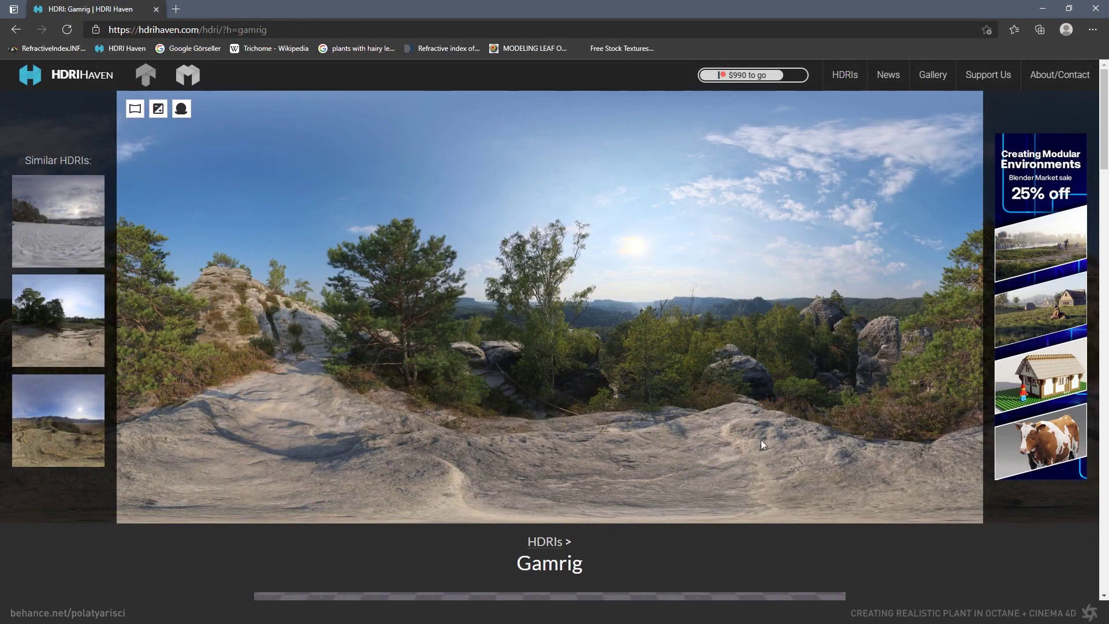
- Look over the Gamrig HDRI page on HDRI Haven, including its preview and download options
scroll(751, 439, down, 5)
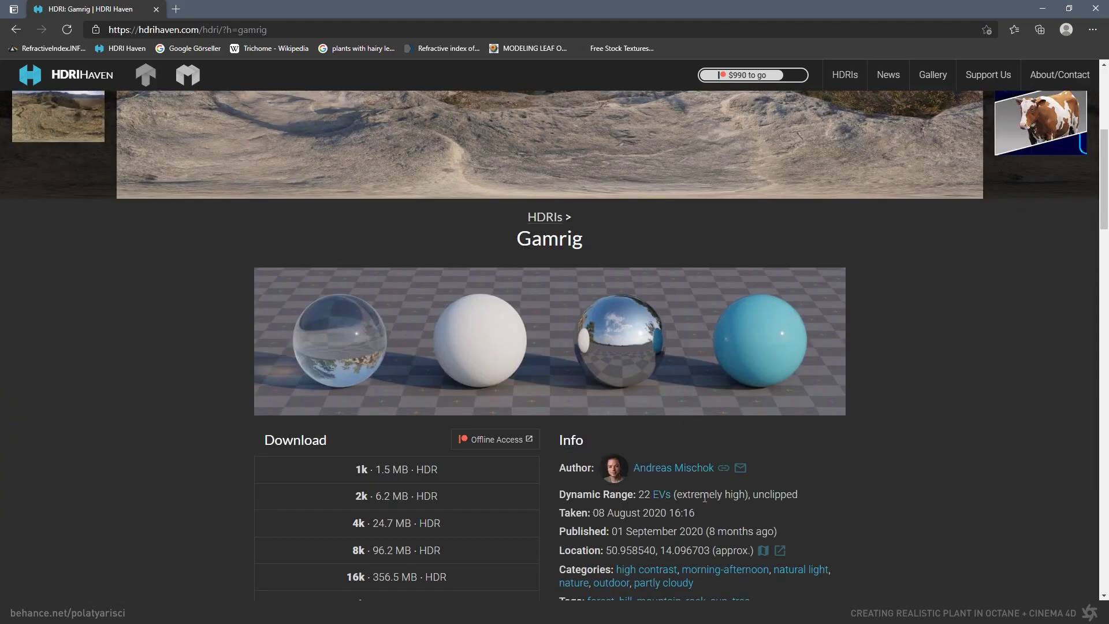
scroll(894, 463, up, 3)
scroll(894, 463, up, 3)
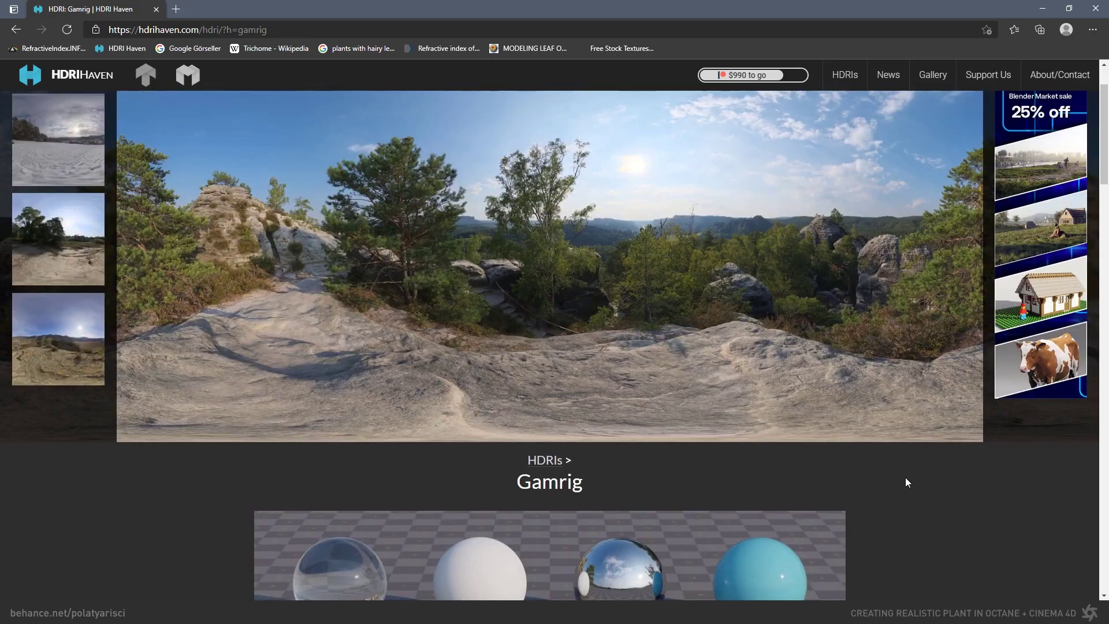
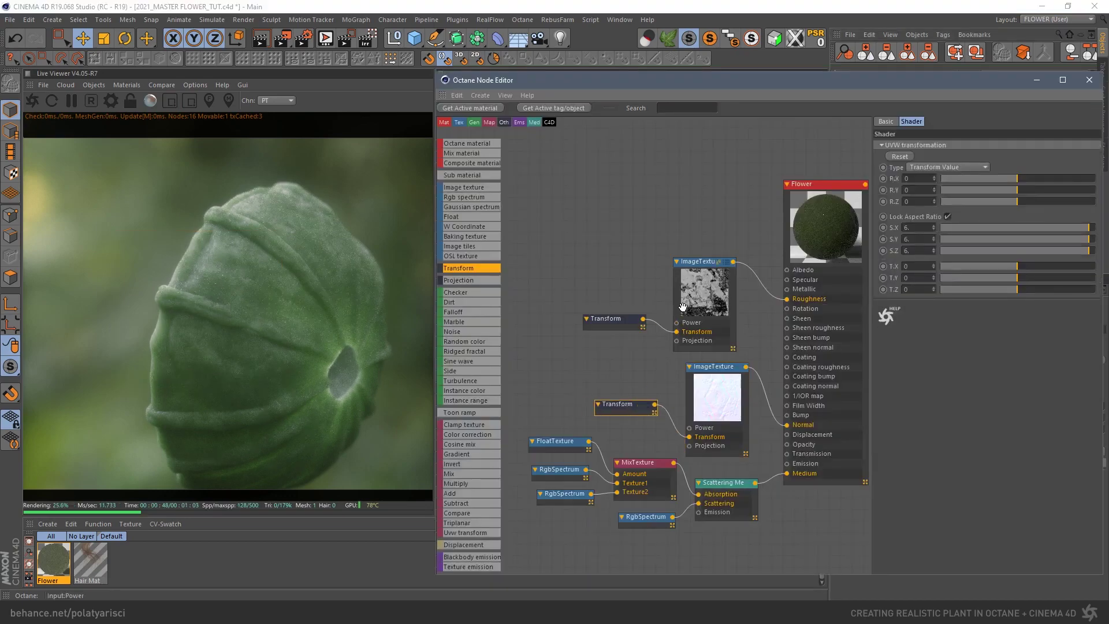
- Review the settings of the roughness image texture, its Transform node and the Octane render kernel
click(707, 296)
drag(707, 296, 709, 295)
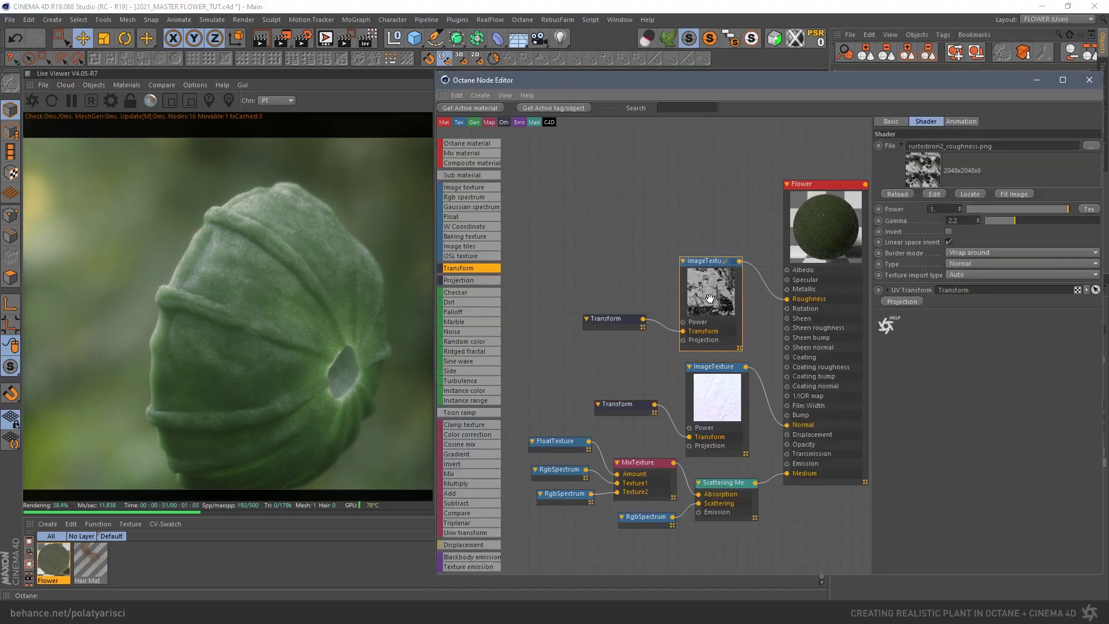
click(586, 320)
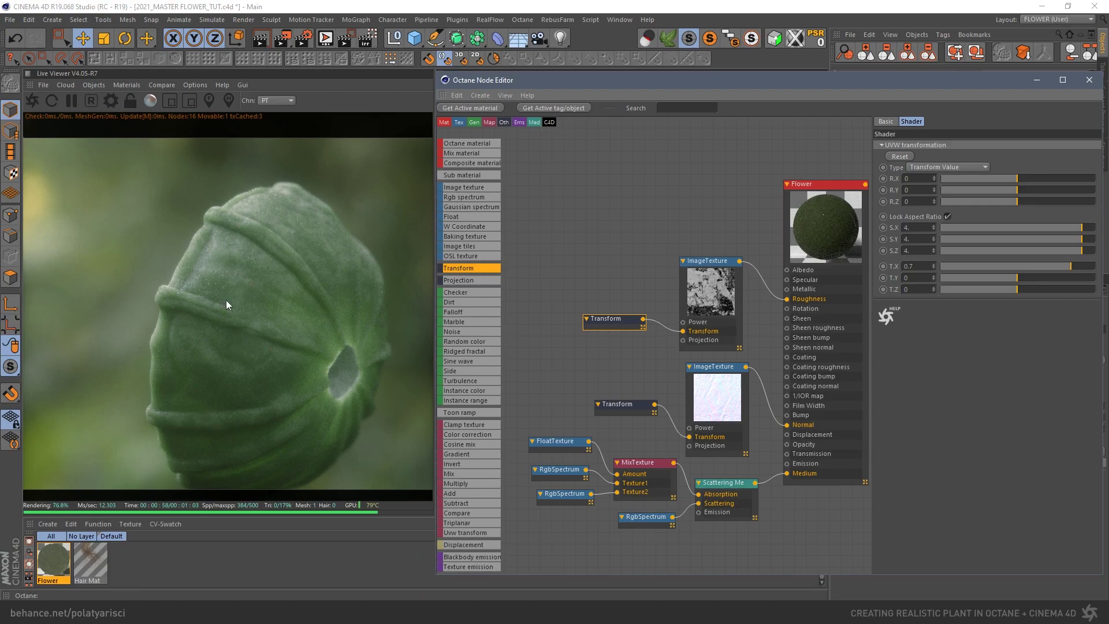
click(111, 104)
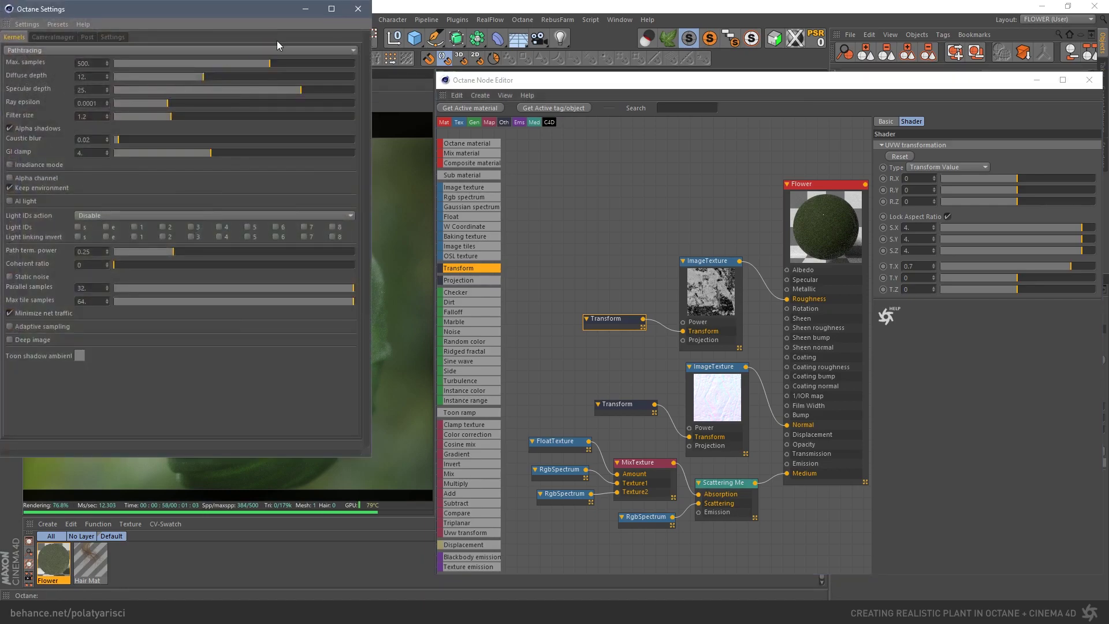
click(357, 17)
- Rearrange the roughness and normal image textures and their Transform nodes closer to the Flower material to free up space
click(719, 294)
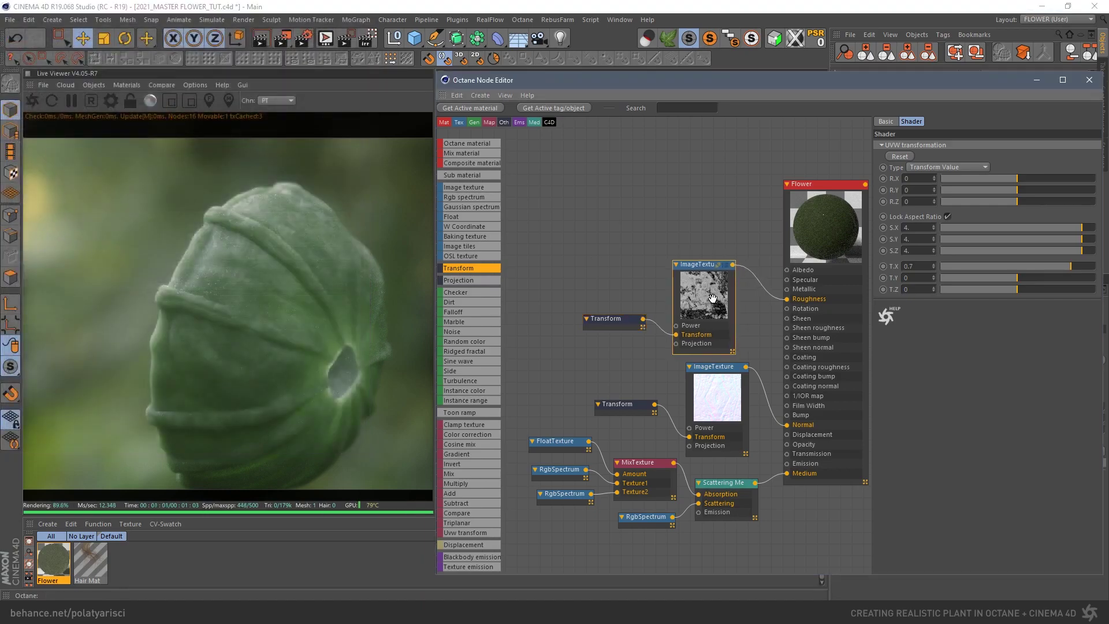
mouse_move(722, 398)
mouse_down()
mouse_move(716, 411)
mouse_move(726, 400)
mouse_up()
drag(621, 408, 631, 413)
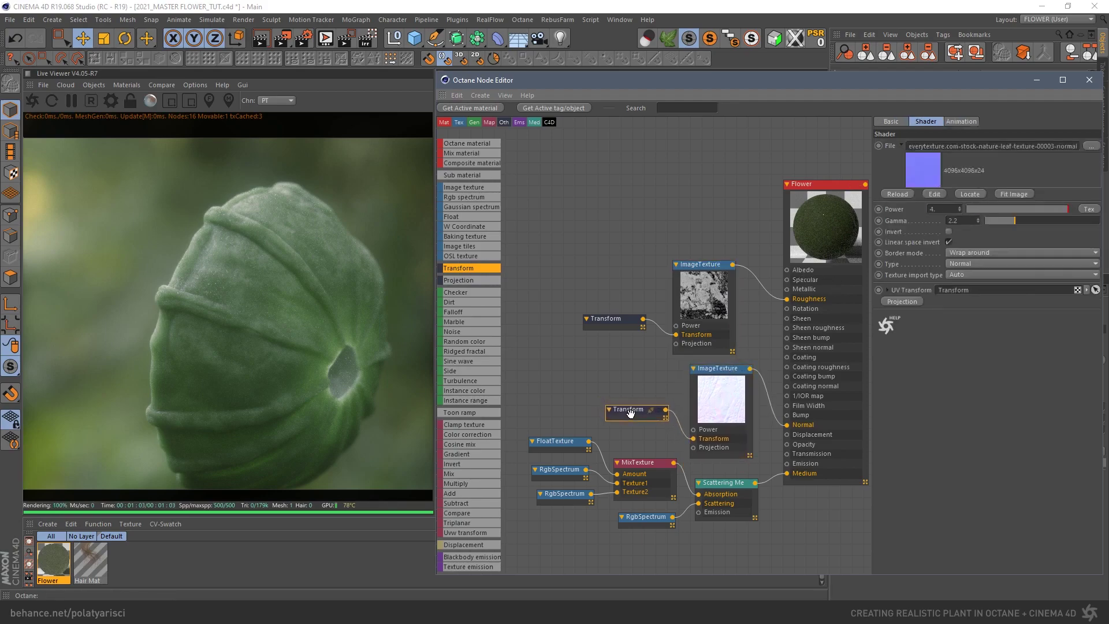
drag(607, 321, 617, 359)
drag(697, 294, 714, 298)
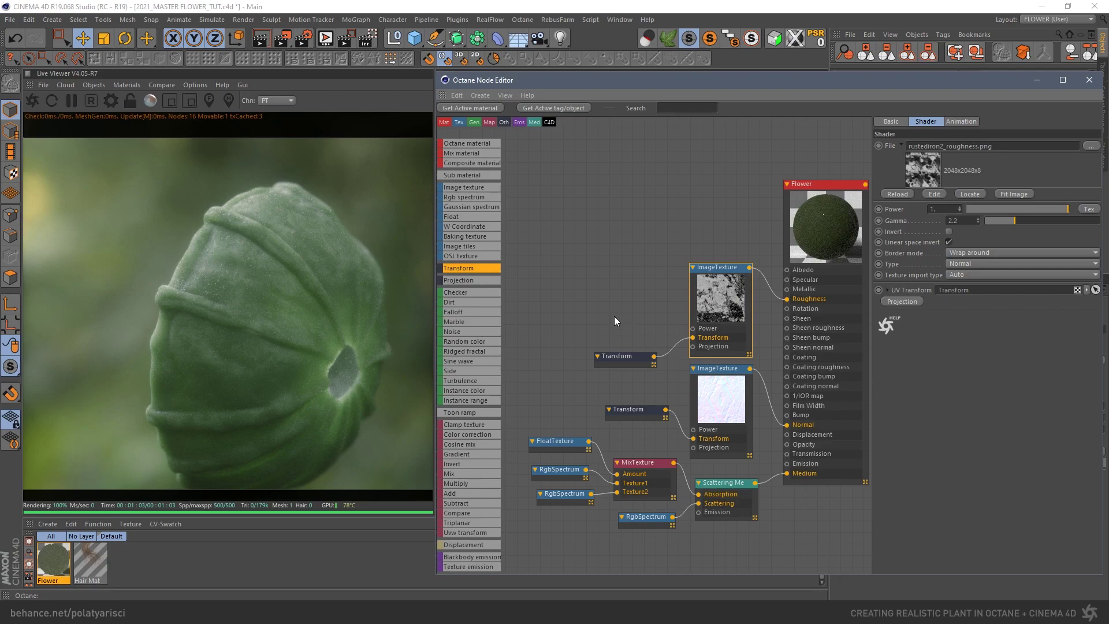
- Add two Image texture nodes, a Mix texture node and a Float texture node above the roughness texture
drag(478, 187, 559, 306)
drag(648, 231, 608, 175)
drag(571, 288, 601, 290)
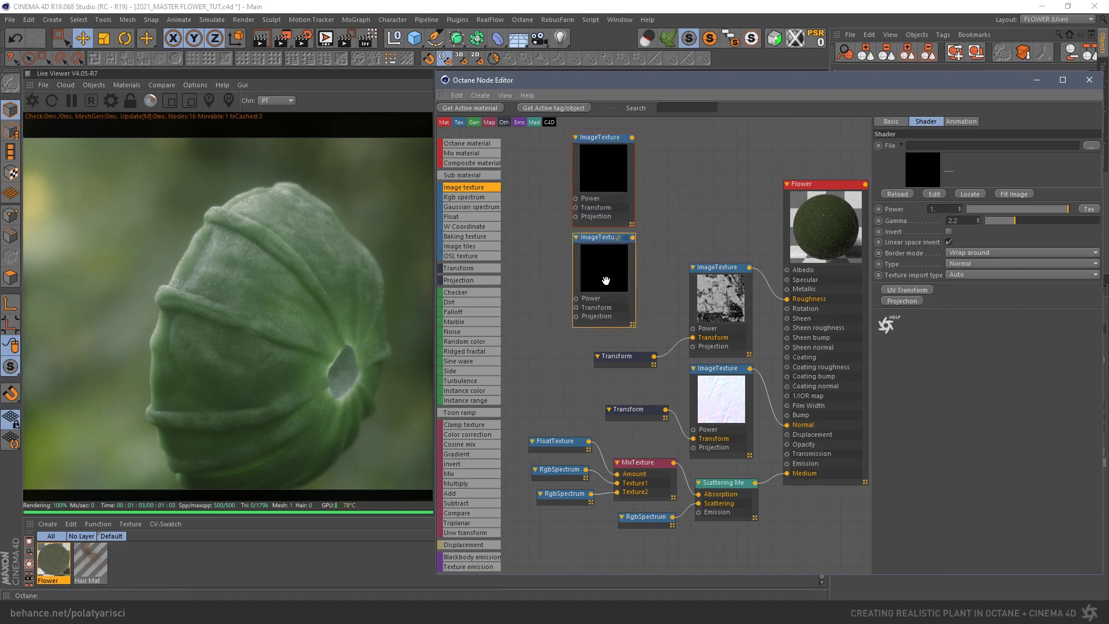
drag(461, 473, 690, 189)
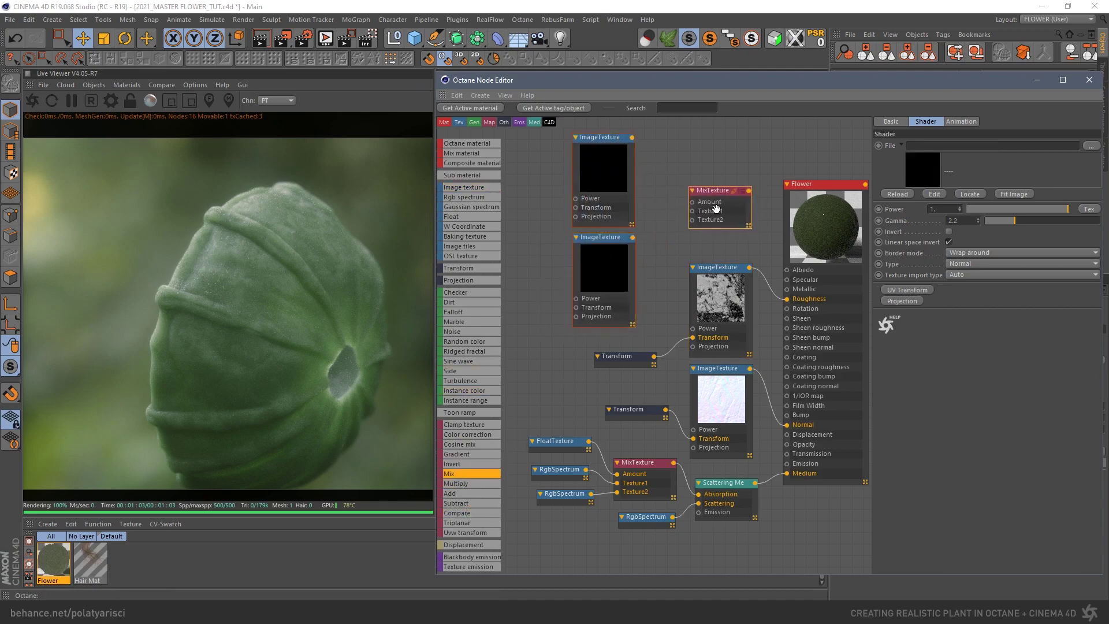
drag(473, 220, 693, 163)
- Load alphaweb-spec.png and SurfaceImperfections011_4K_var1.jpg into the new image textures, and wire them with the float through the Mix texture into Albedo
click(605, 174)
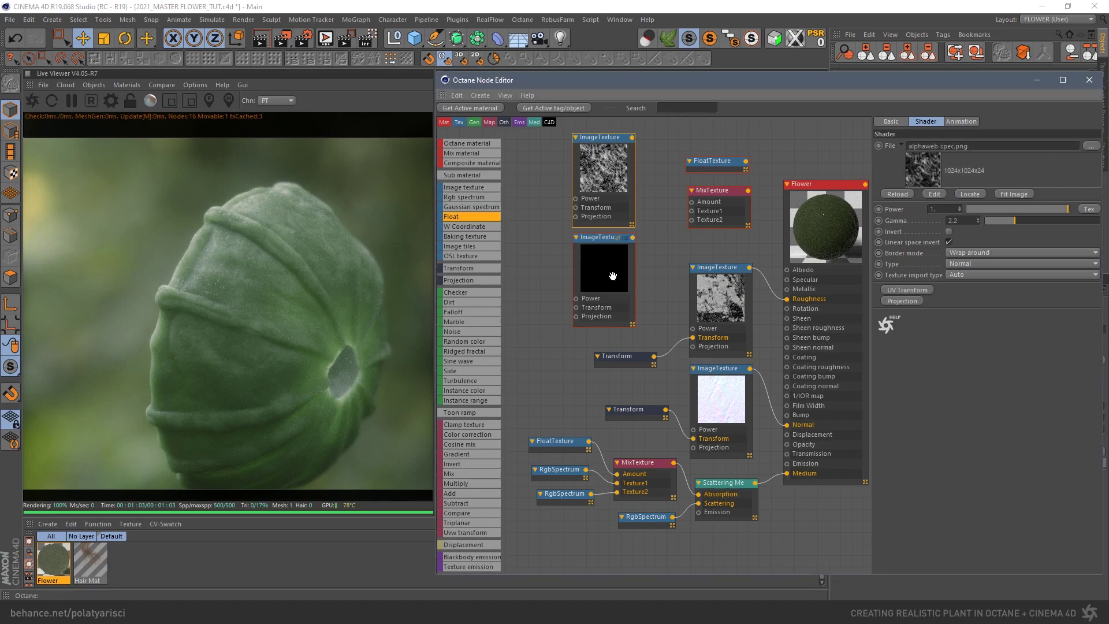
click(613, 276)
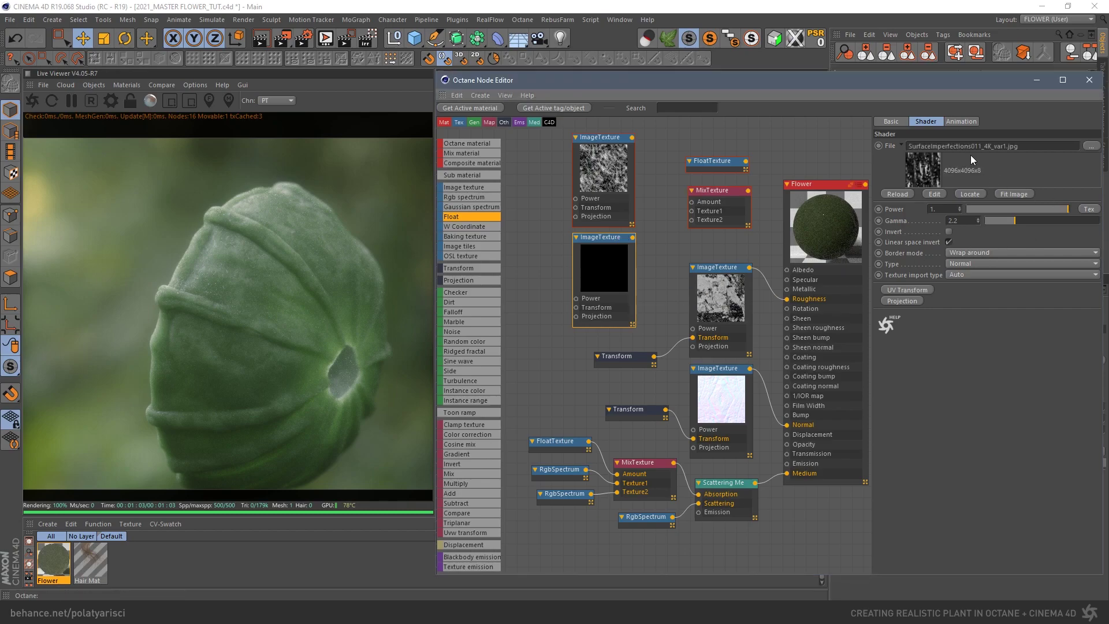
drag(632, 137, 692, 211)
drag(632, 237, 691, 220)
drag(745, 161, 787, 270)
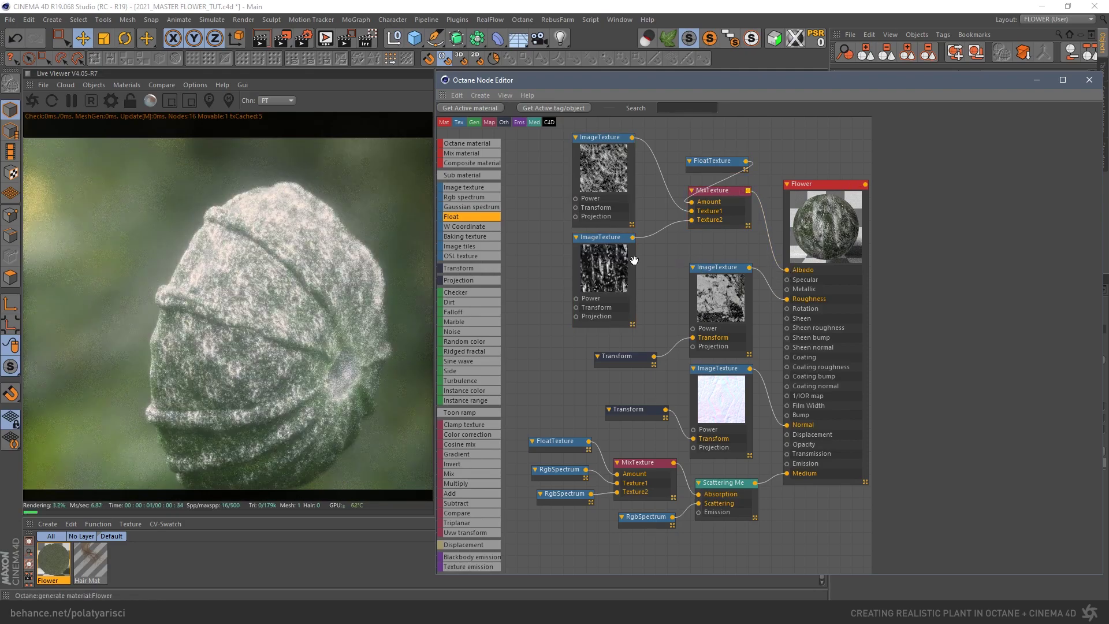
- Shift the two albedo image textures away from the Mix texture and connect a separate Transform node to each
drag(602, 268, 593, 269)
drag(610, 177, 599, 179)
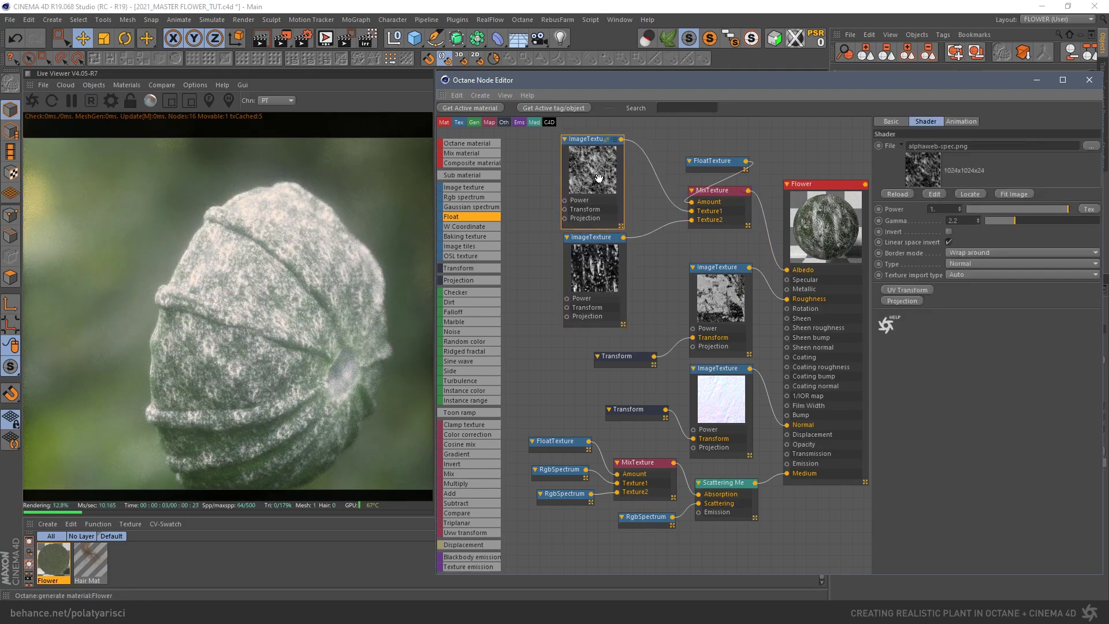
drag(457, 269, 566, 209)
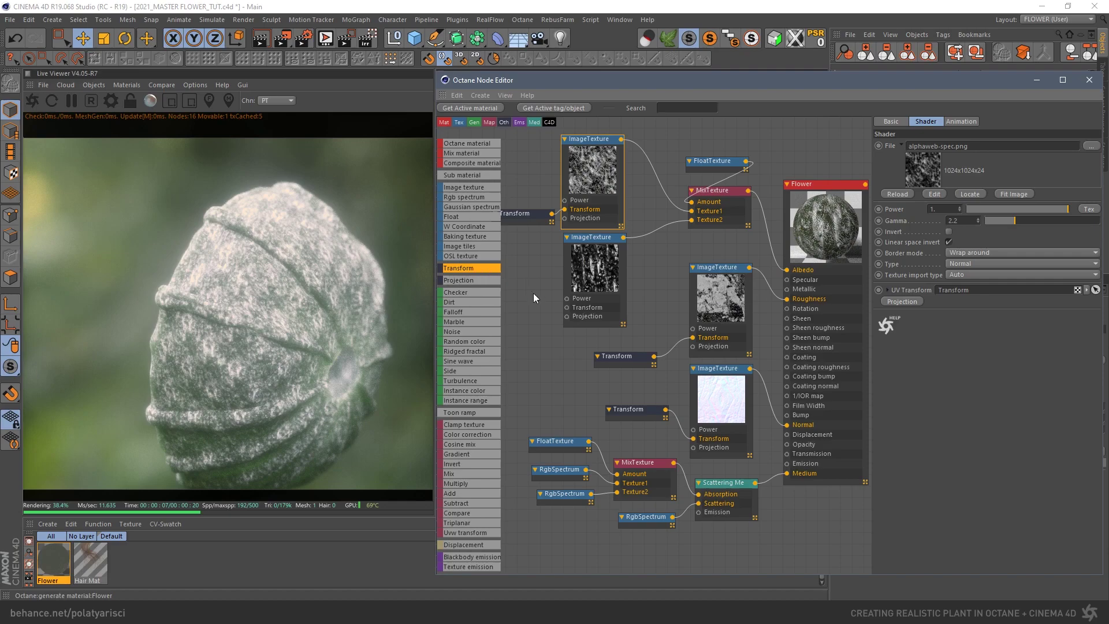
drag(566, 307, 566, 307)
- Set the render kernel's Max samples to 250
click(526, 218)
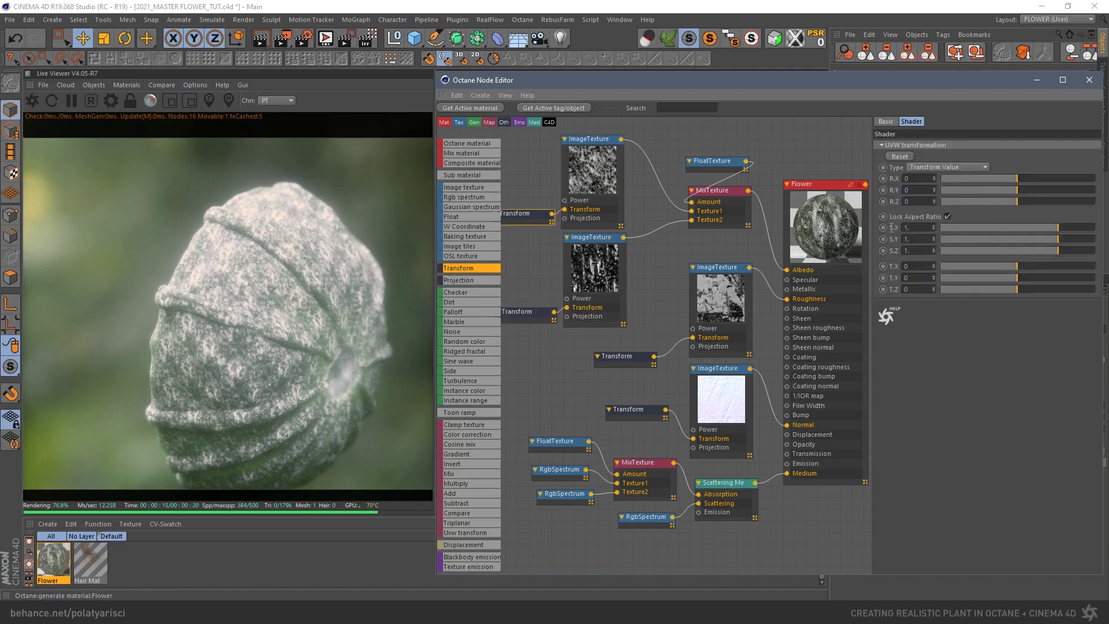
click(111, 100)
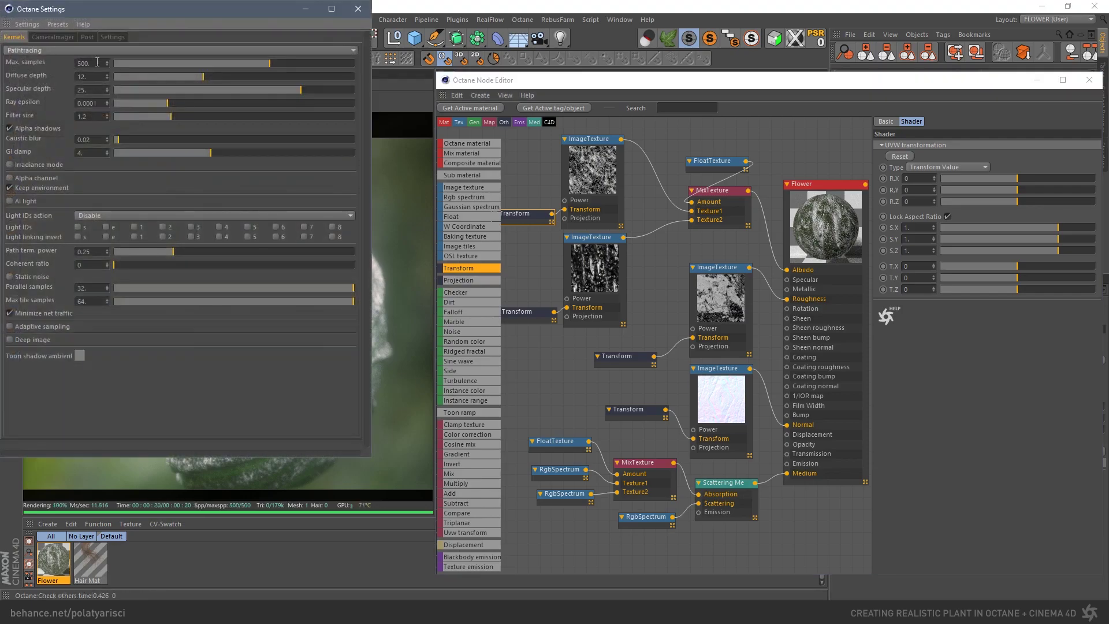
text(250)
key(Return)
- Set the locked scale of both albedo image textures' Transform nodes to 5
click(917, 228)
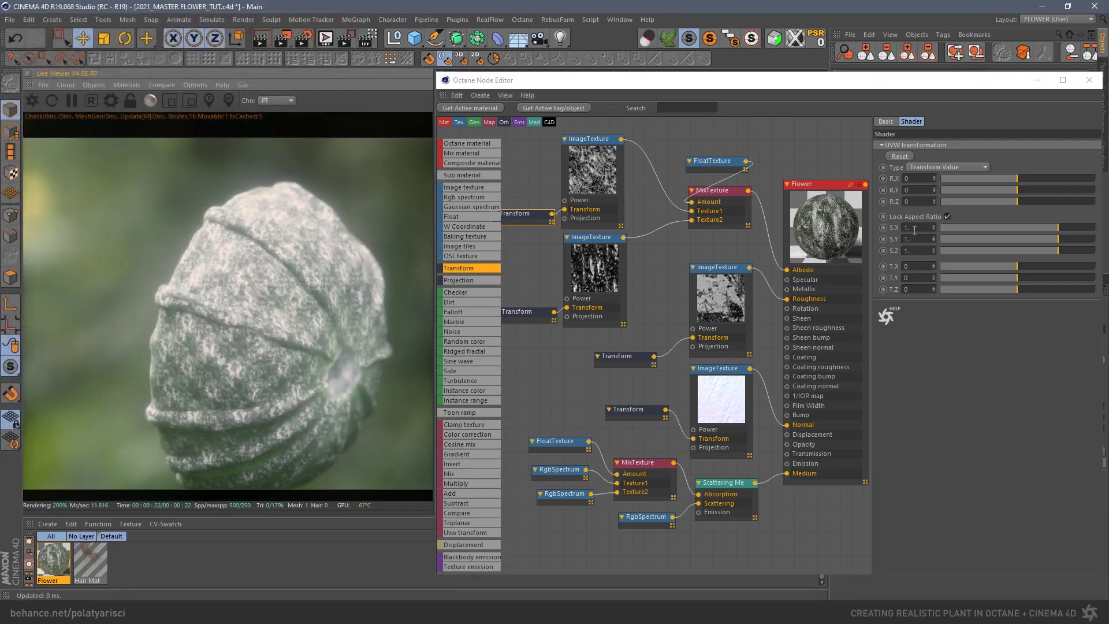
text(5)
key(Return)
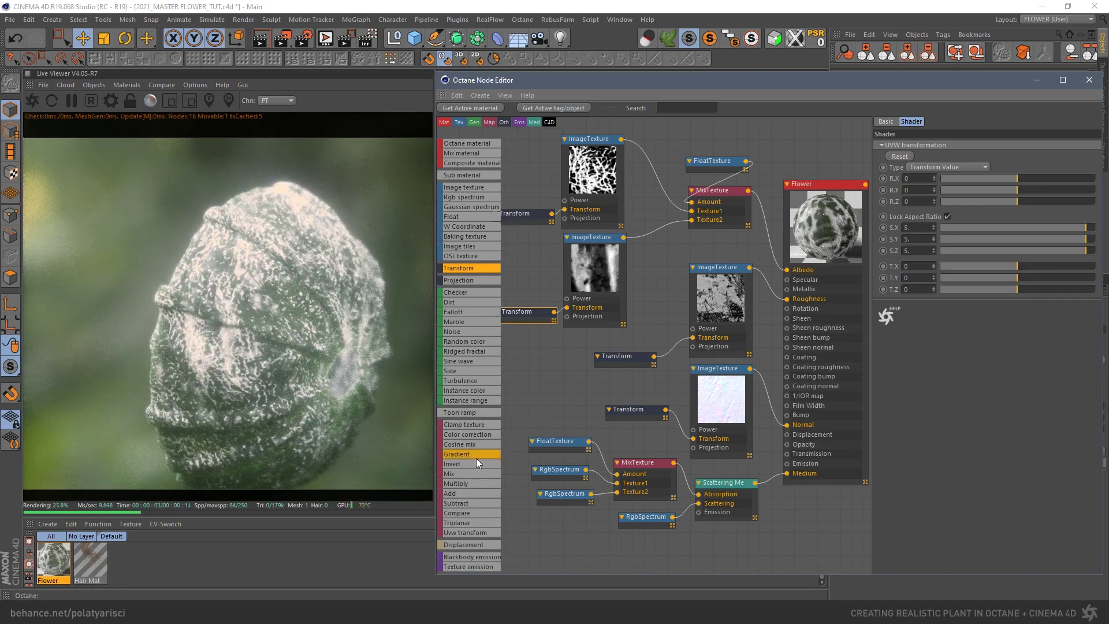
- Insert a Gradient node between each albedo image texture and the Mix texture, and space out the nodes
drag(467, 455, 658, 179)
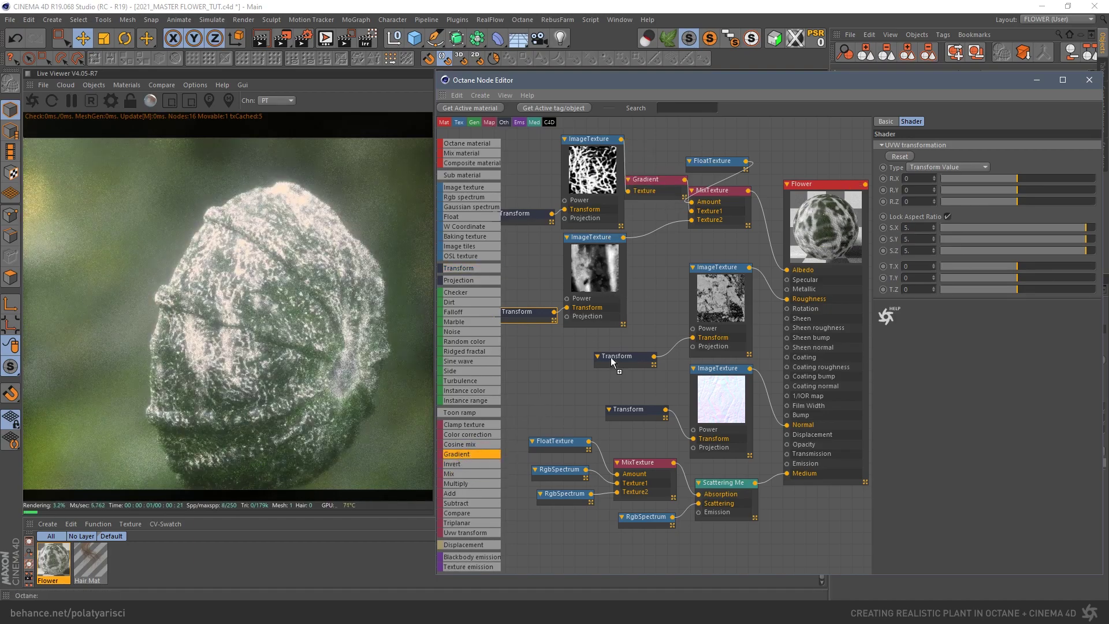
click(656, 232)
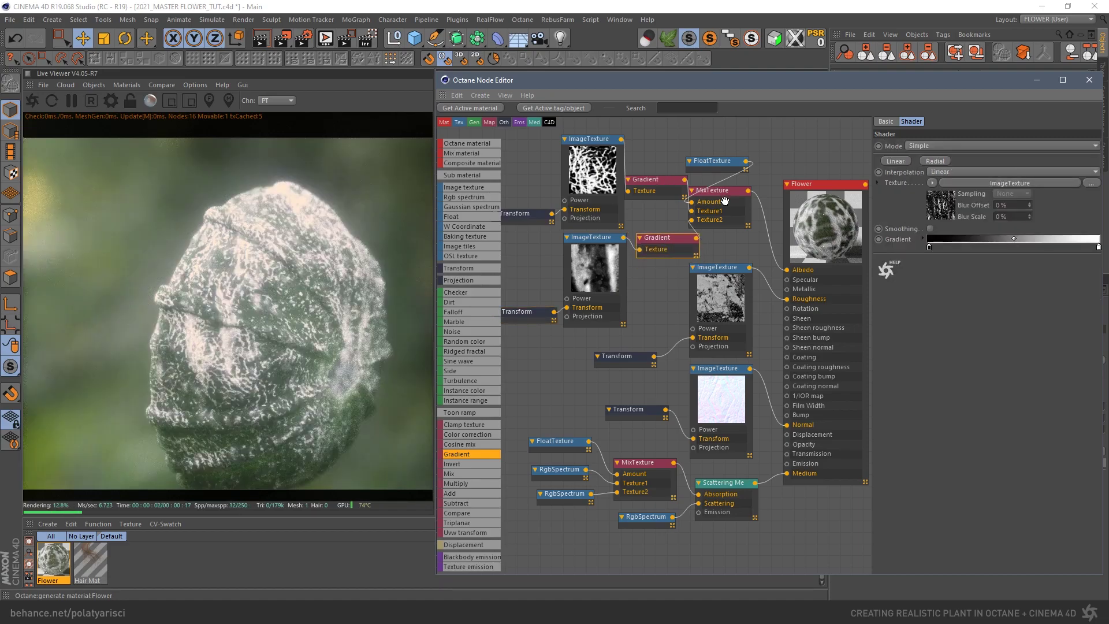
drag(711, 190, 730, 199)
drag(645, 179, 653, 188)
- Load the brown-to-yellow-to-cream gradient preset into both albedo Gradient nodes
click(856, 234)
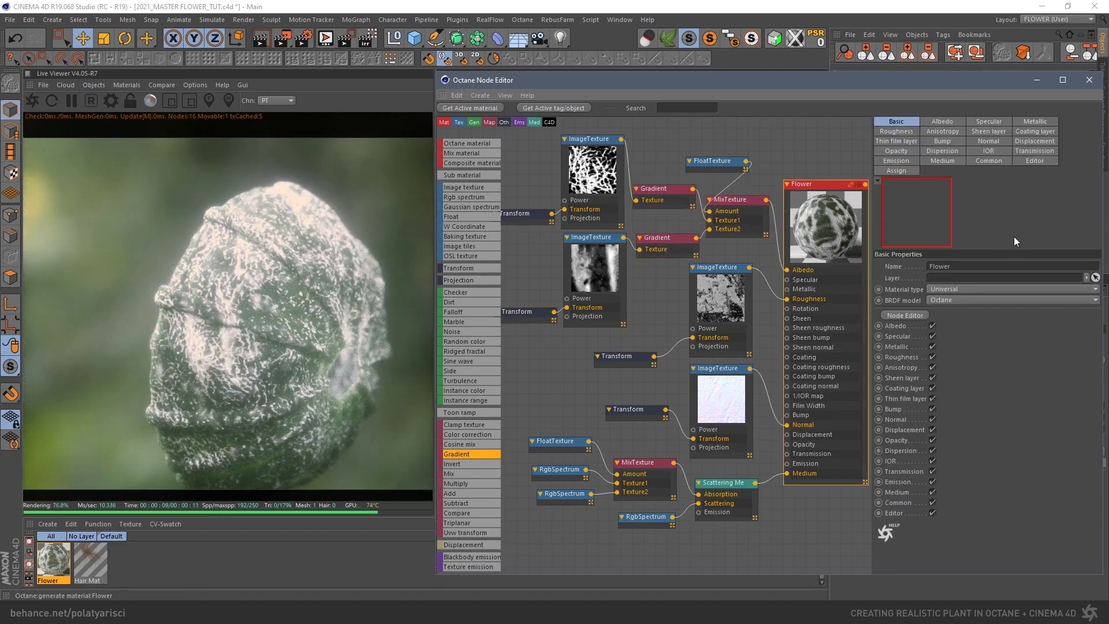
click(655, 196)
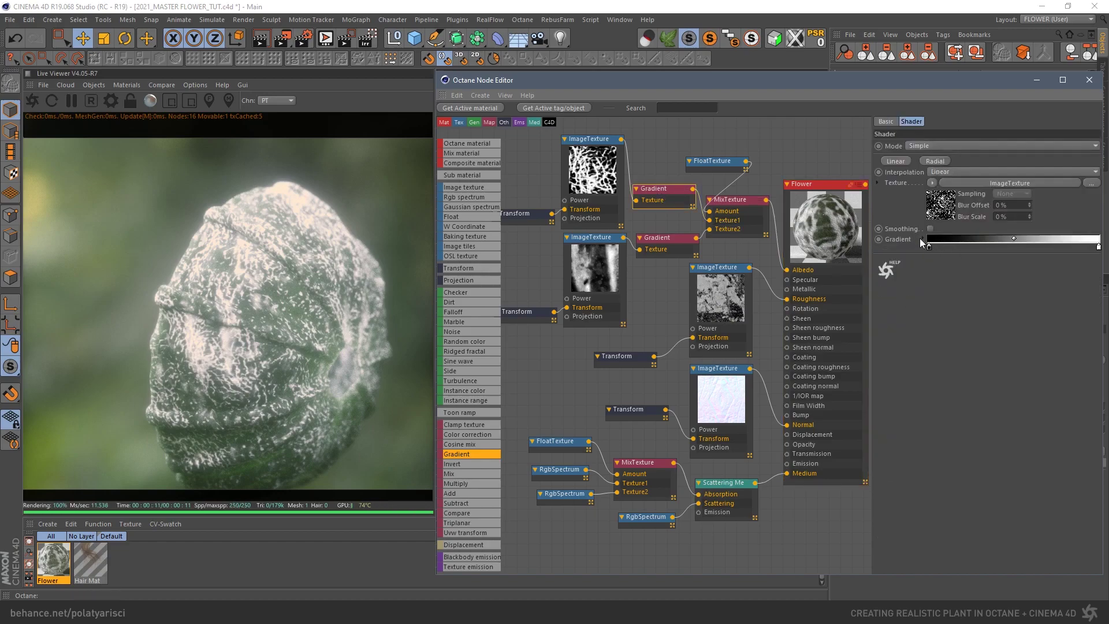
click(922, 239)
click(953, 366)
click(768, 262)
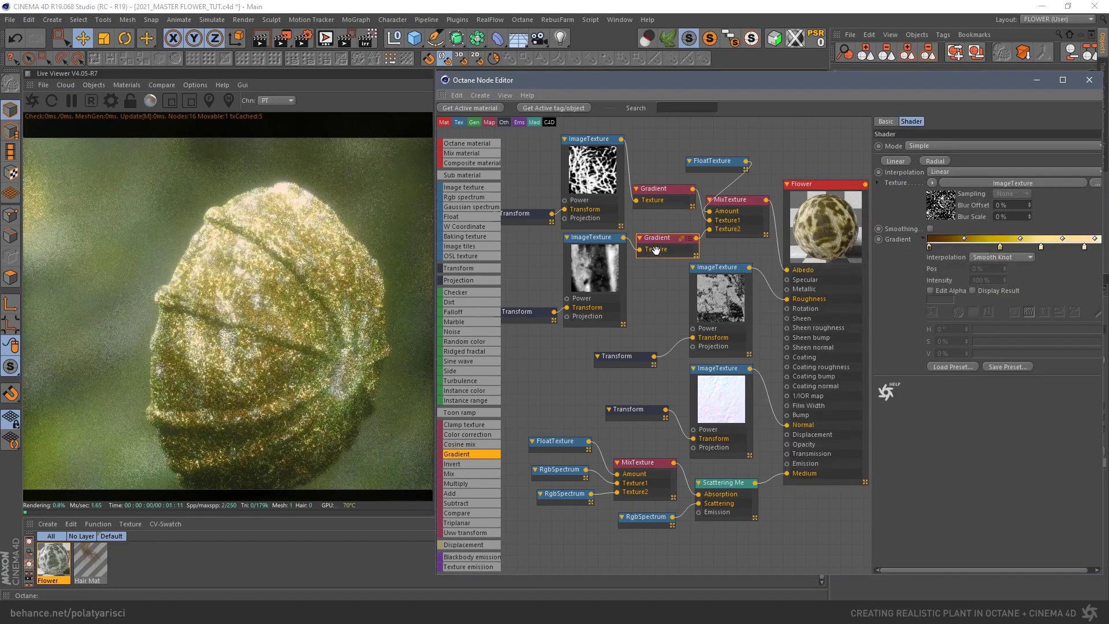
click(953, 366)
click(761, 254)
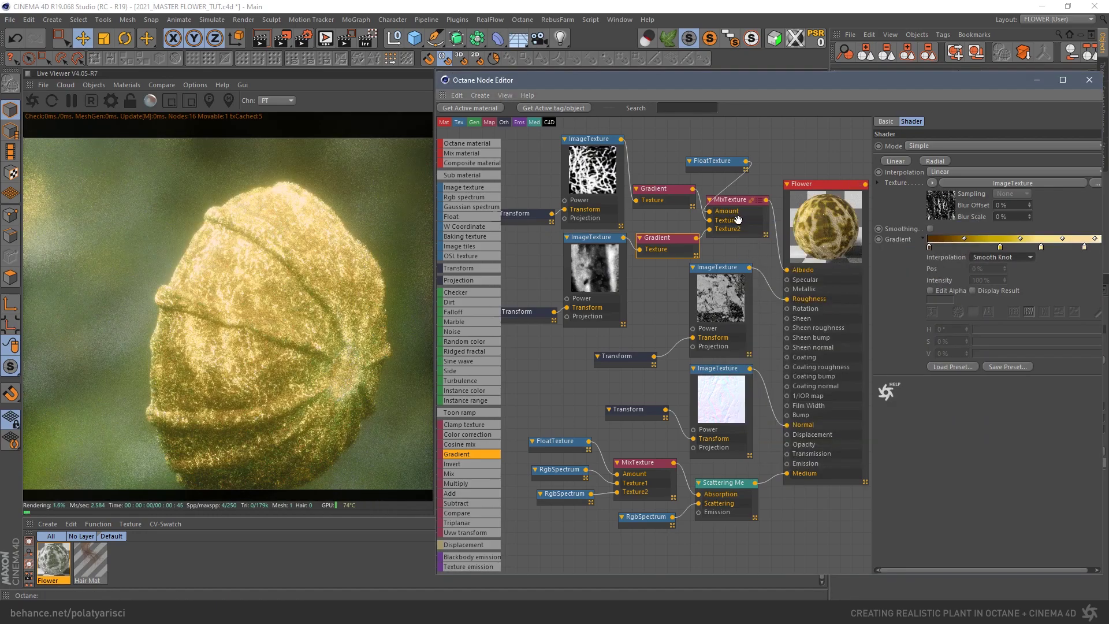
- Nudge the albedo Mix texture node and set the Float texture controlling its Amount to 0.35
click(740, 220)
click(717, 160)
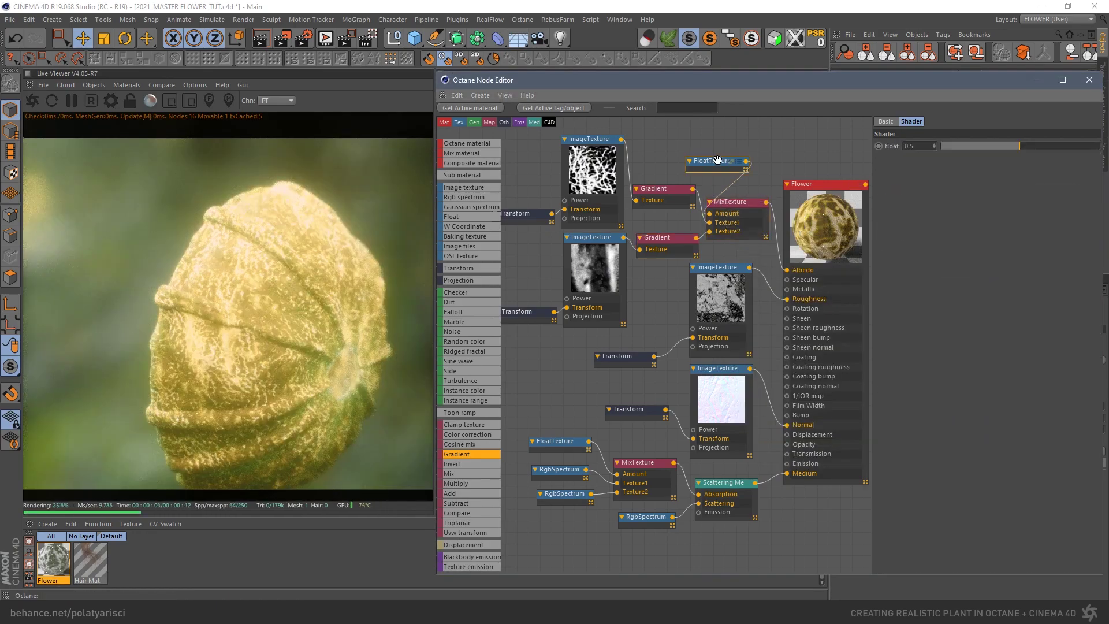
double_click(913, 146)
text(0.35)
key(Return)
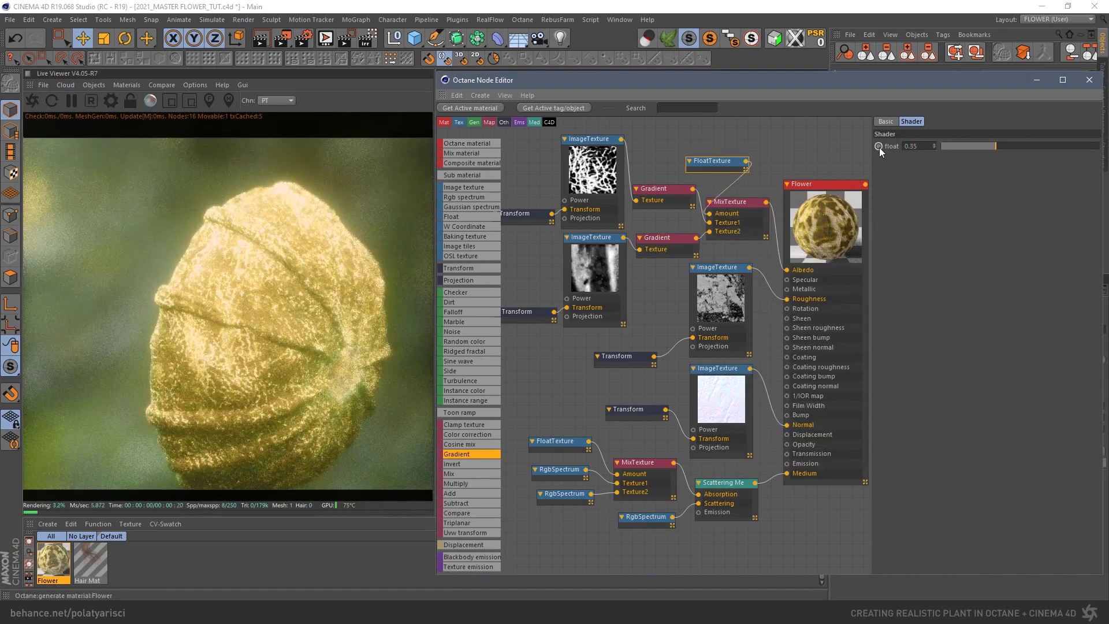
- Set the Mix value of the Flower material's albedo texture to 0.04
click(820, 184)
click(942, 122)
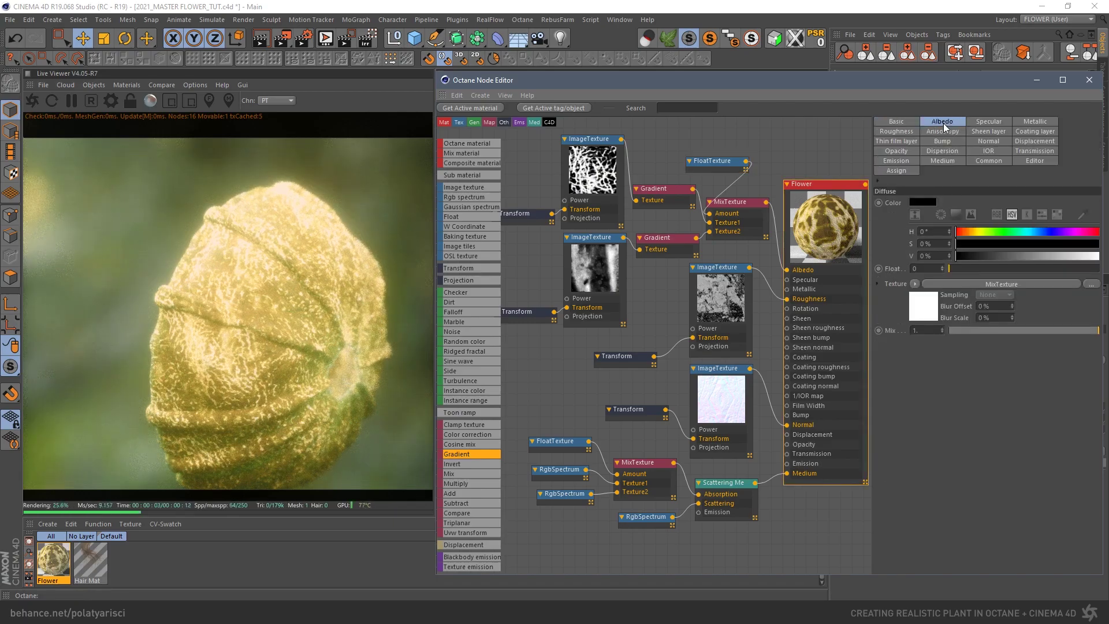
drag(1031, 338, 943, 331)
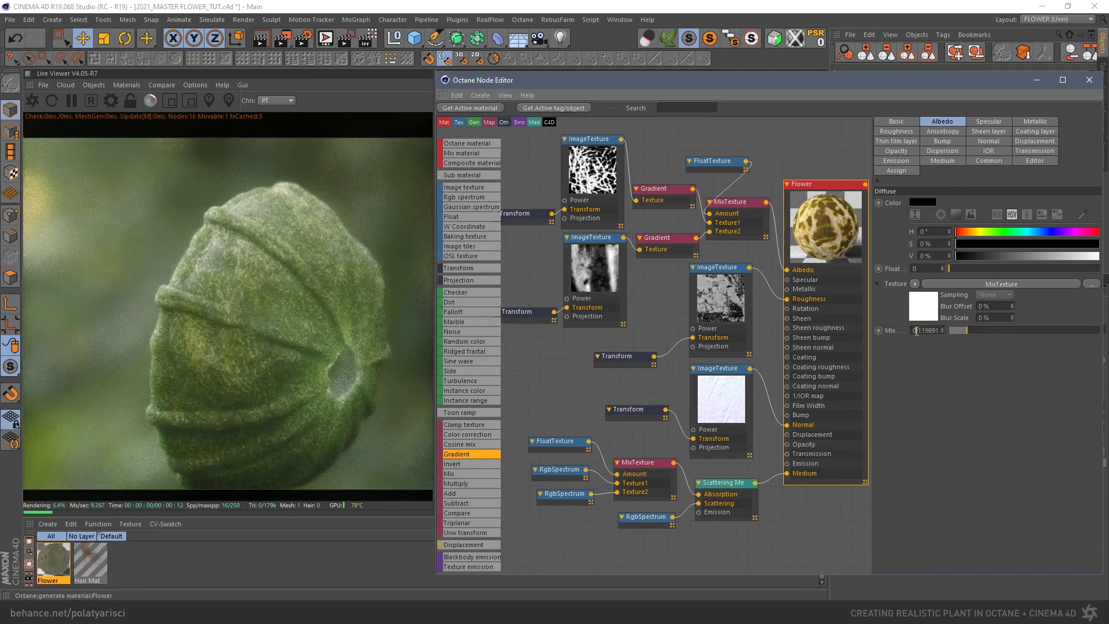
double_click(927, 331)
click(923, 331)
double_click(925, 330)
text(0.04)
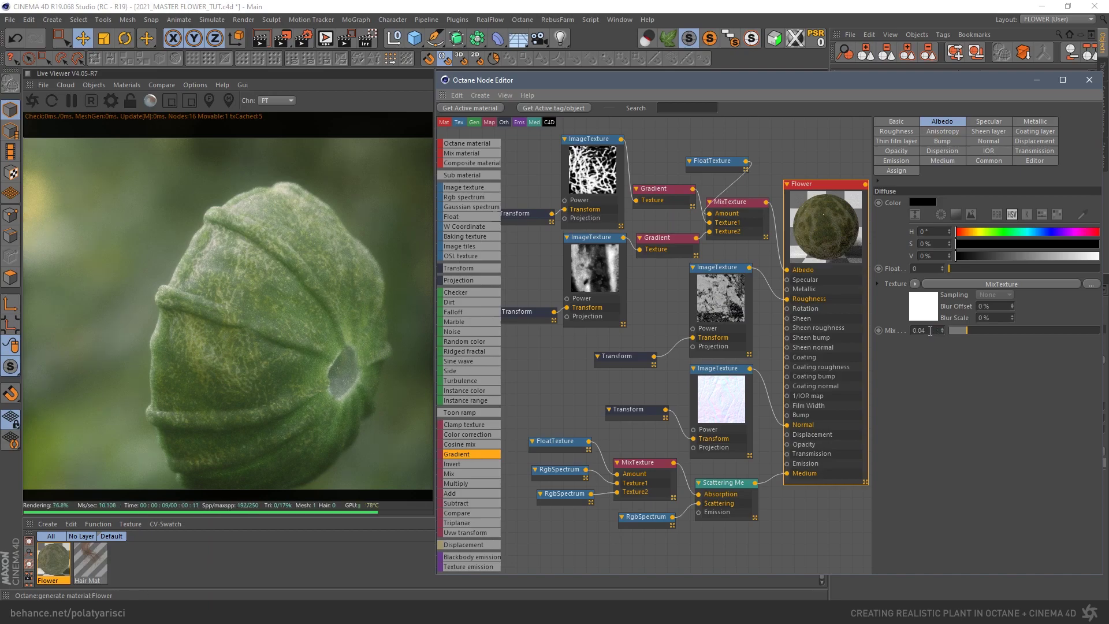
key(Return)
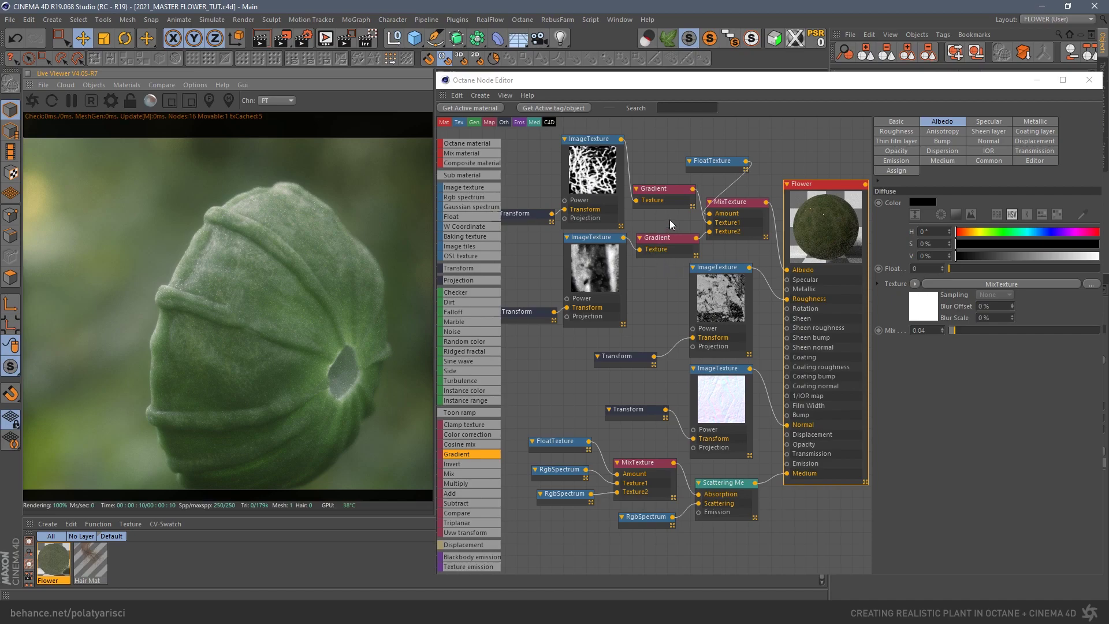
- Review the upper albedo Gradient node's settings and preset library, and shift the albedo Float texture node slightly aside
click(656, 199)
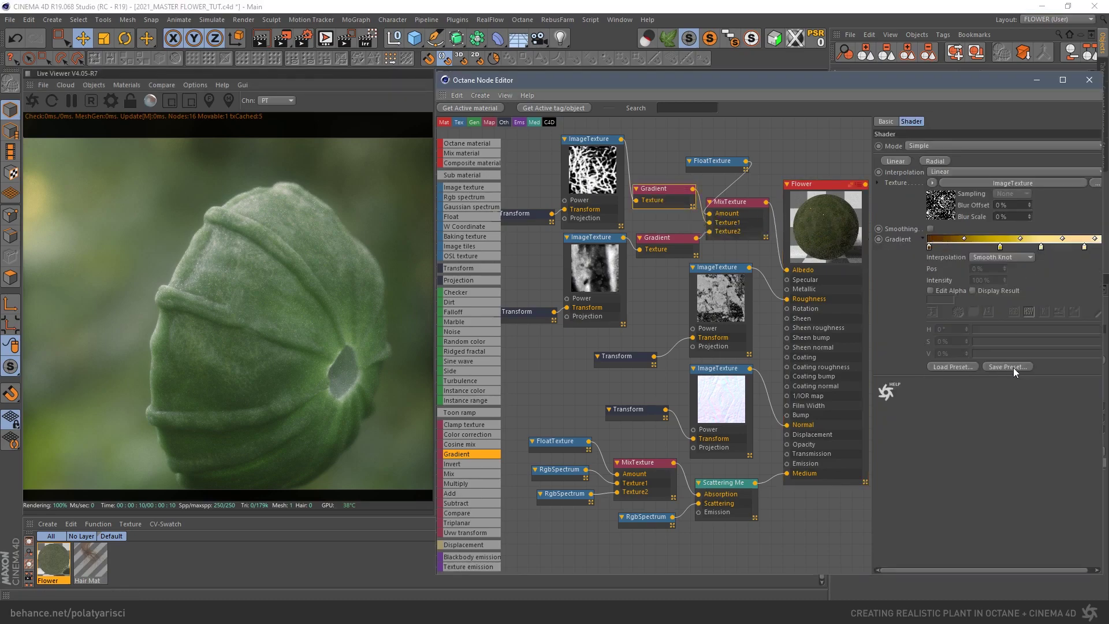
click(951, 366)
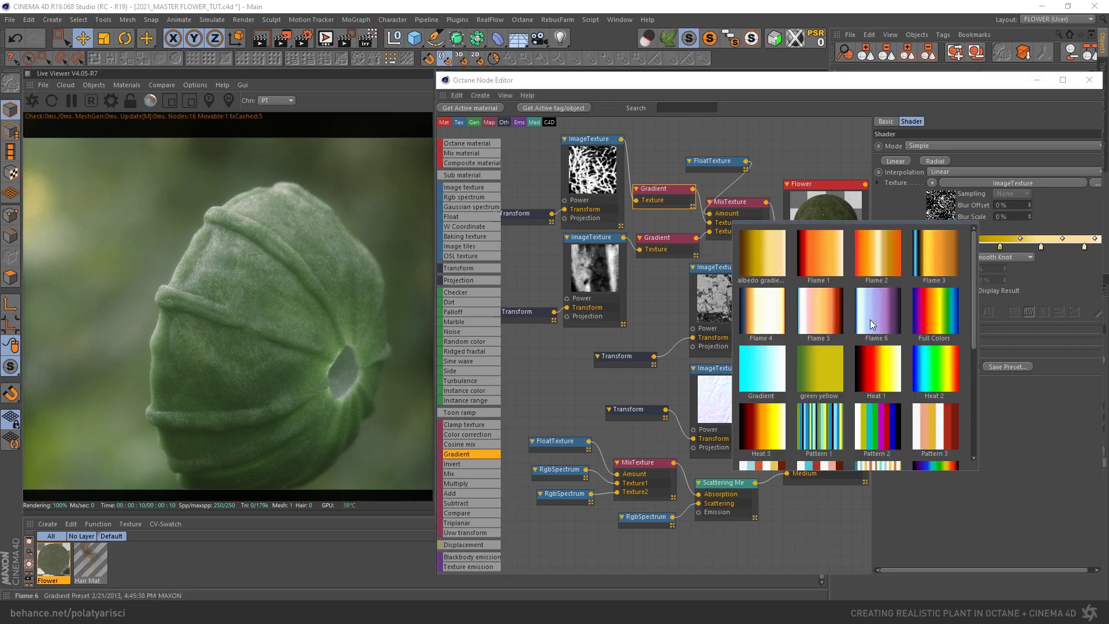
click(1038, 430)
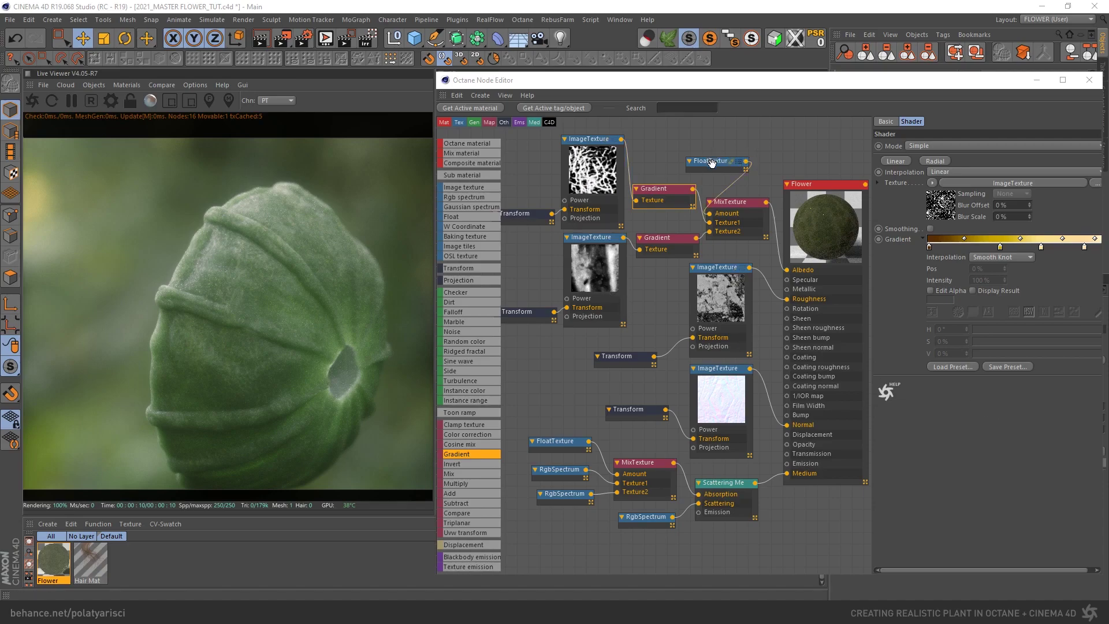
drag(711, 163, 690, 159)
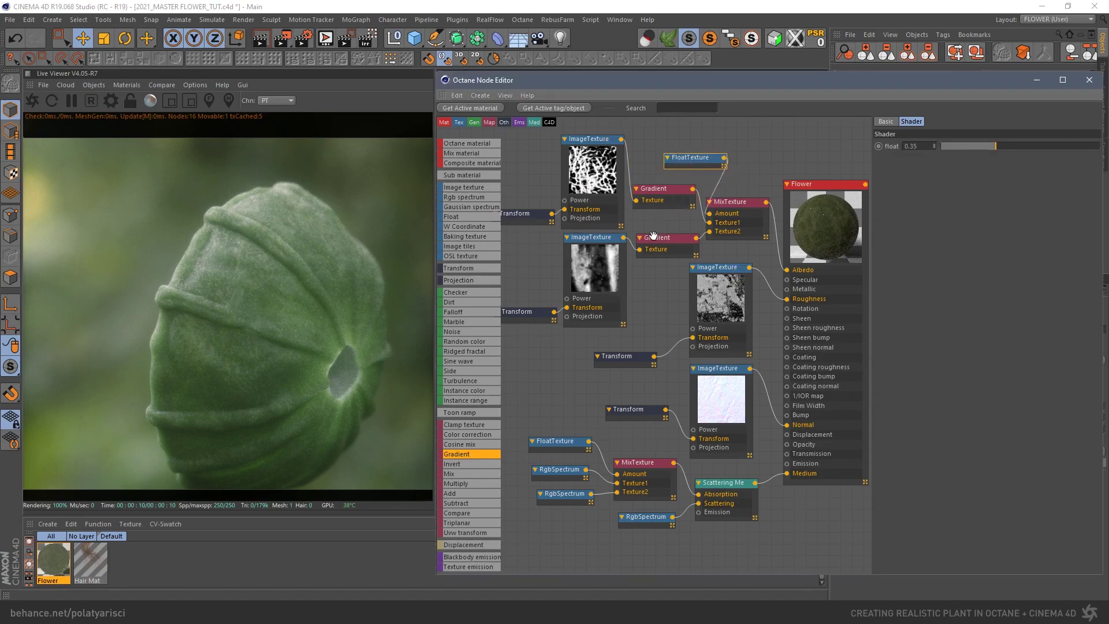
click(657, 195)
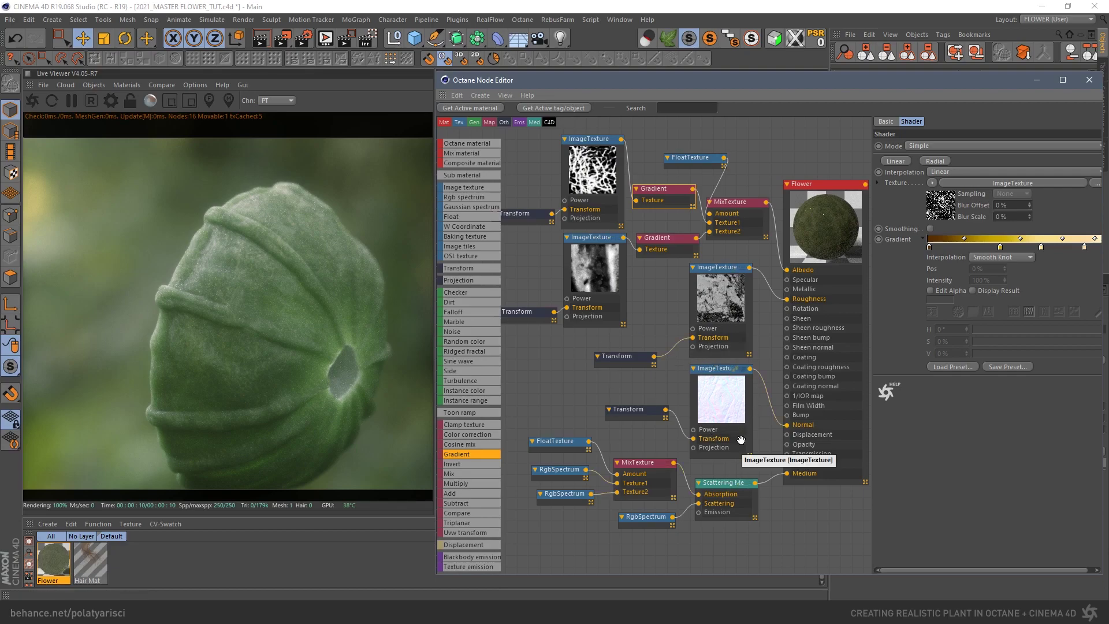
drag(629, 412, 617, 411)
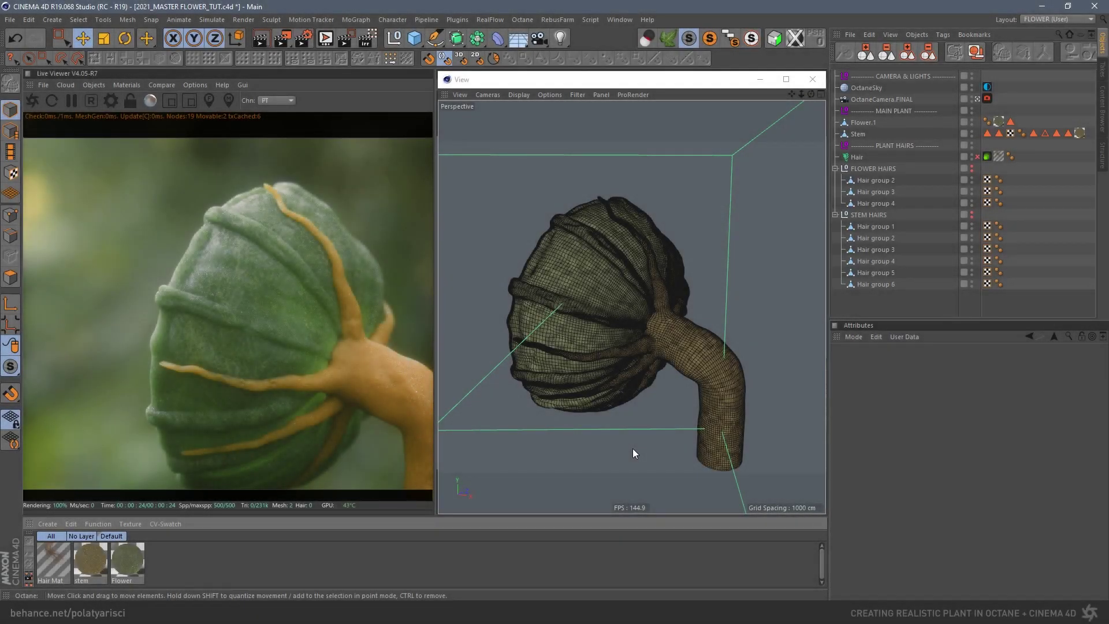
- Select the Stem object in the viewport and open the stem material in the Octane Node Editor
click(677, 346)
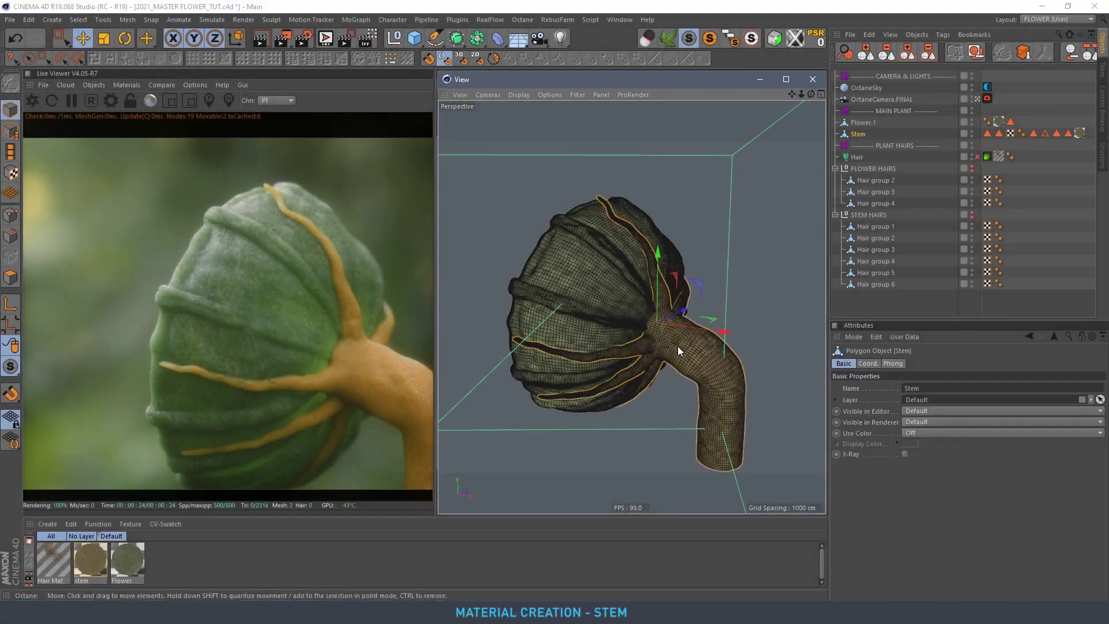
mouse_move(607, 300)
alt+mouse_down()
mouse_move(618, 286)
mouse_move(625, 302)
mouse_move(608, 286)
mouse_move(626, 296)
mouse_move(608, 286)
alt+mouse_up()
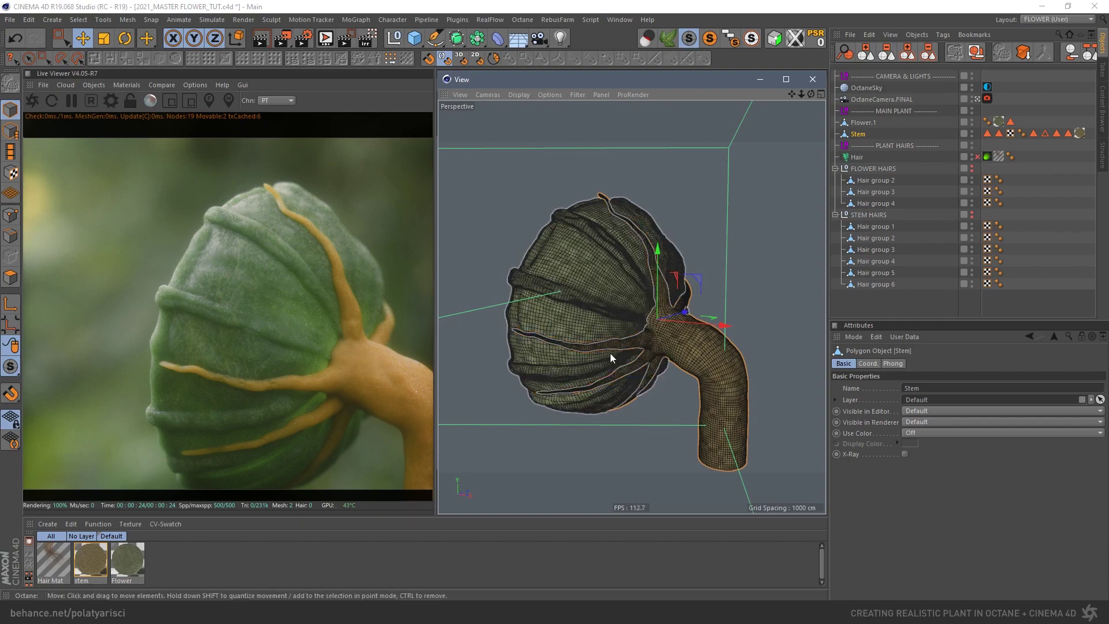
alt+drag(644, 336, 636, 336)
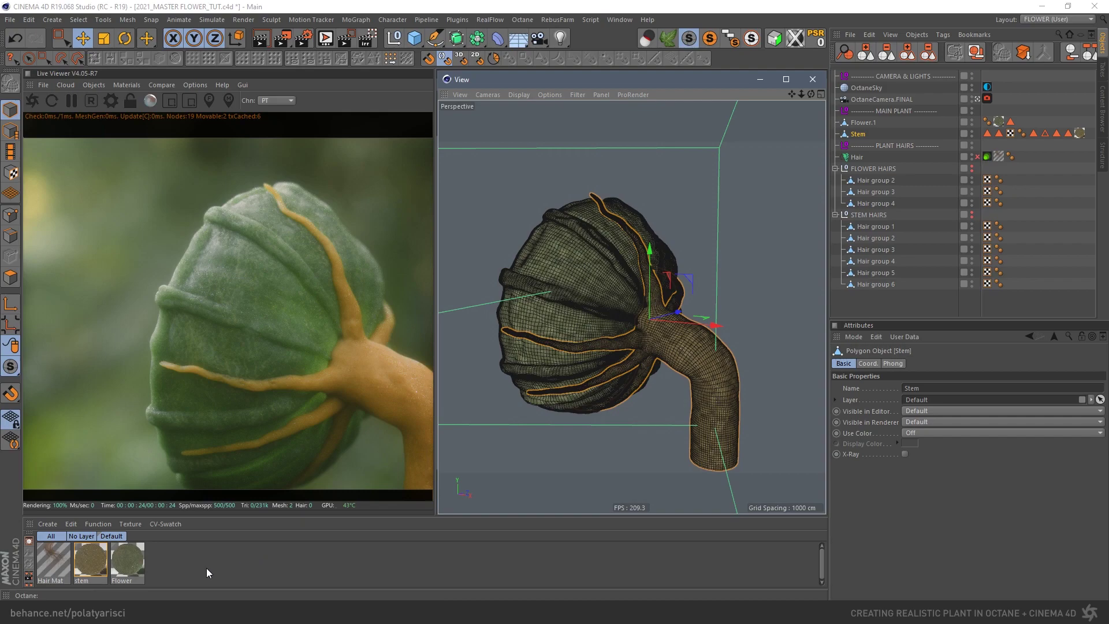
click(90, 562)
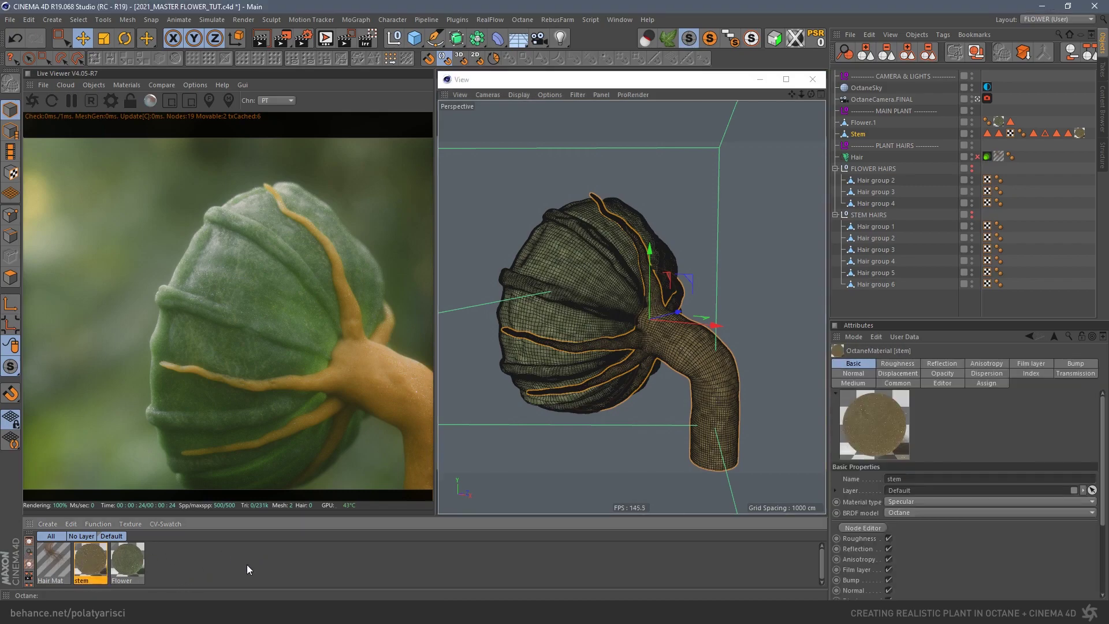
click(863, 528)
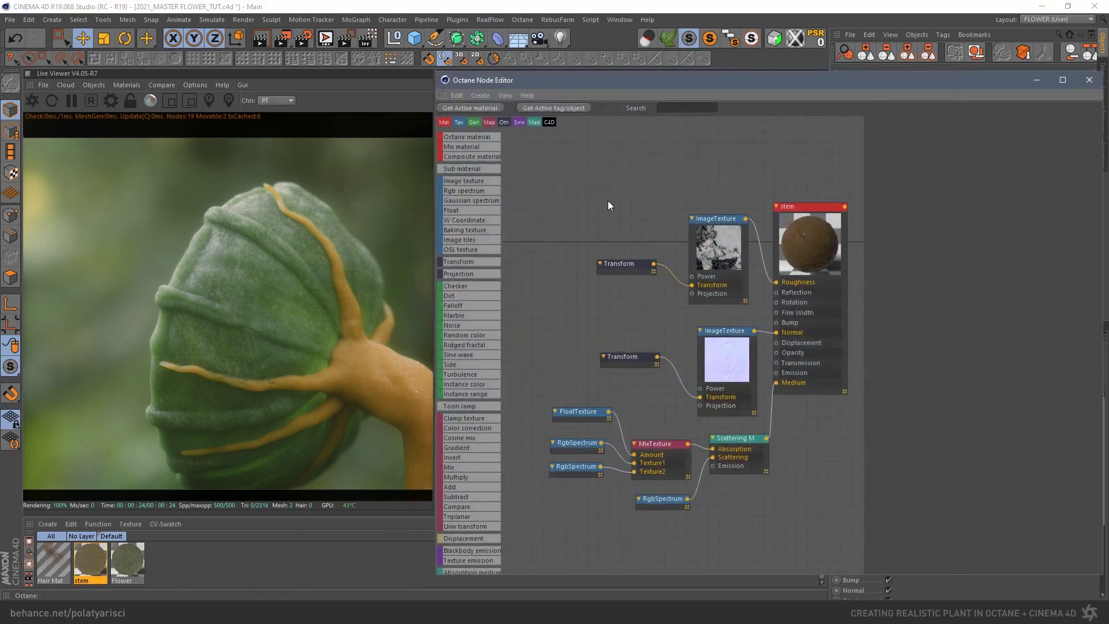
- Show the stem material's basic properties and line up its roughness and normal image texture nodes
drag(815, 248, 818, 252)
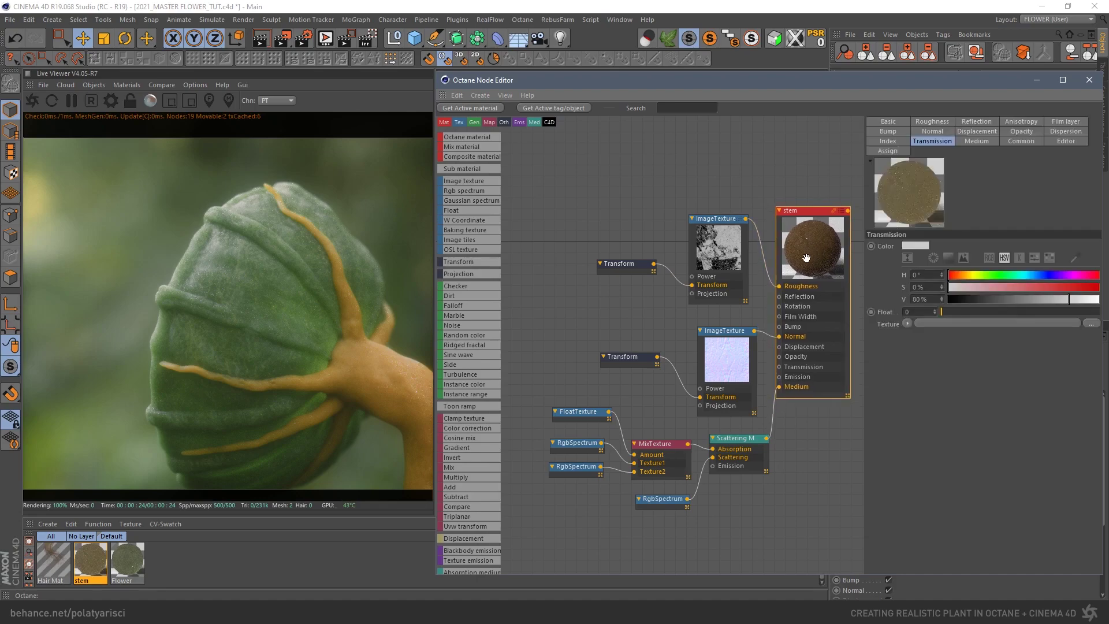
click(890, 121)
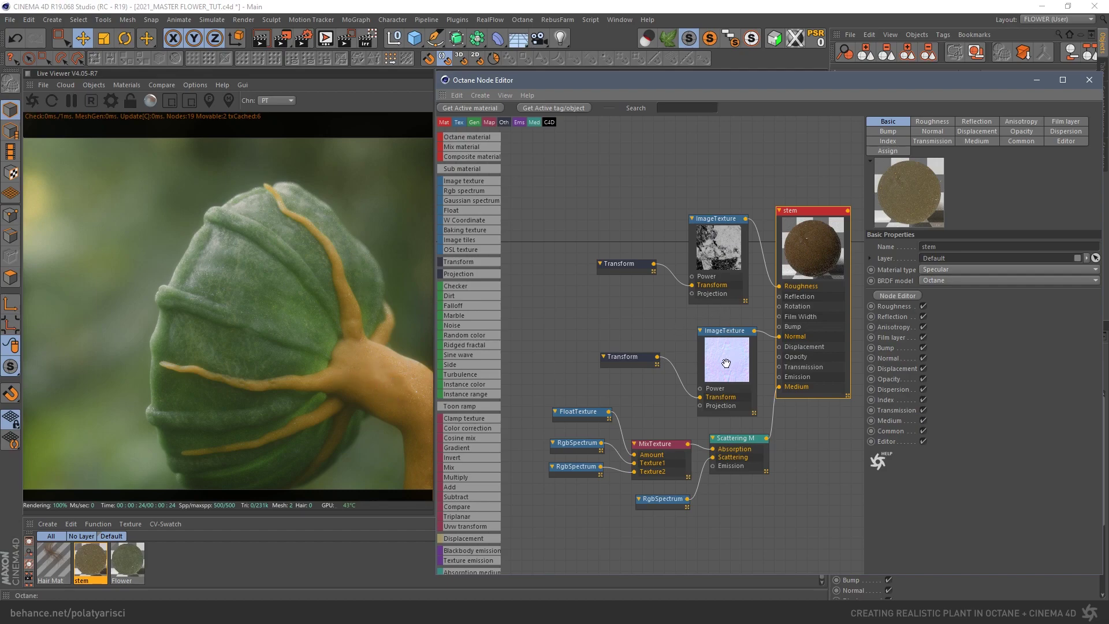
drag(726, 359, 717, 360)
mouse_move(722, 254)
mouse_down()
mouse_move(712, 258)
mouse_move(721, 262)
mouse_up()
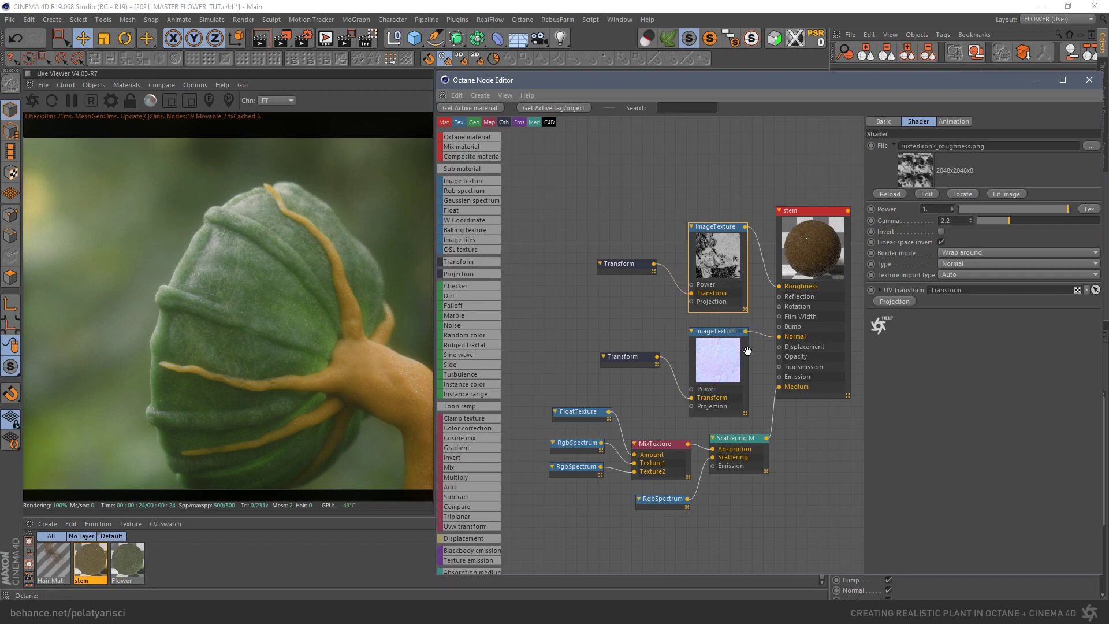
- Disconnect both image textures from the stem material's Roughness and Normal inputs
click(763, 256)
key(Delete)
click(761, 331)
key(Delete)
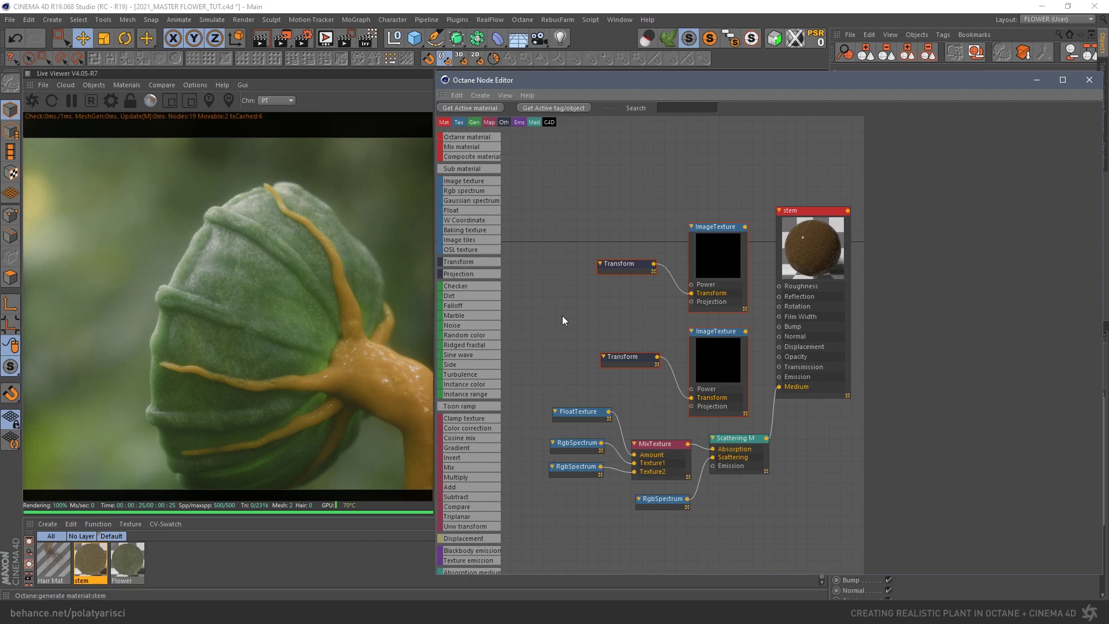
- Switch to the browser, examine the two plant stem reference photos, and return to Cinema 4D
key(alt+Tab)
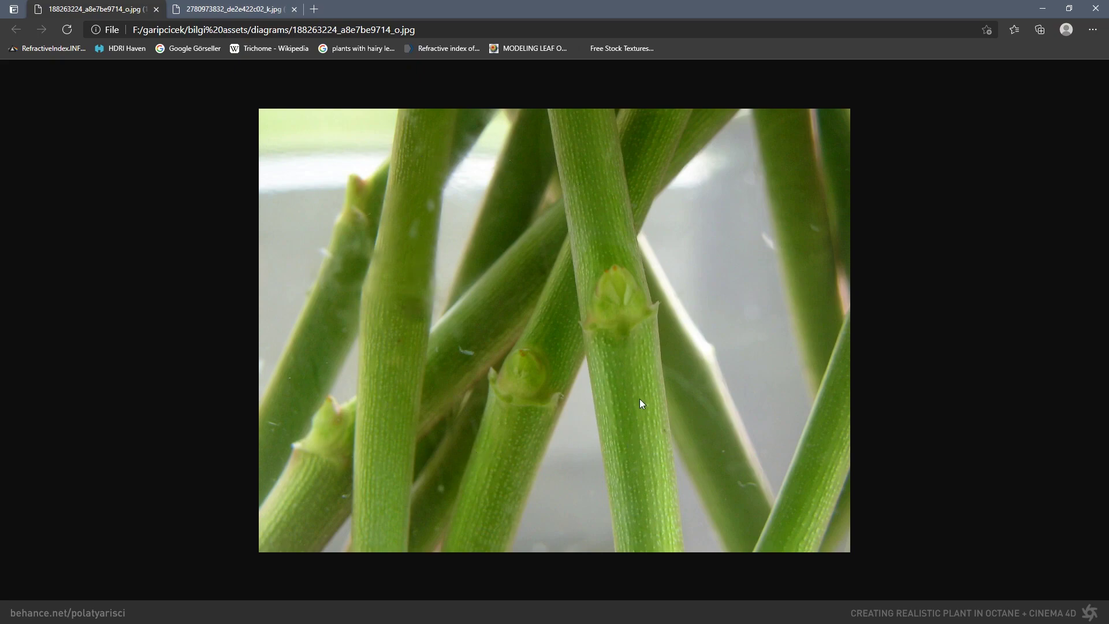
click(250, 9)
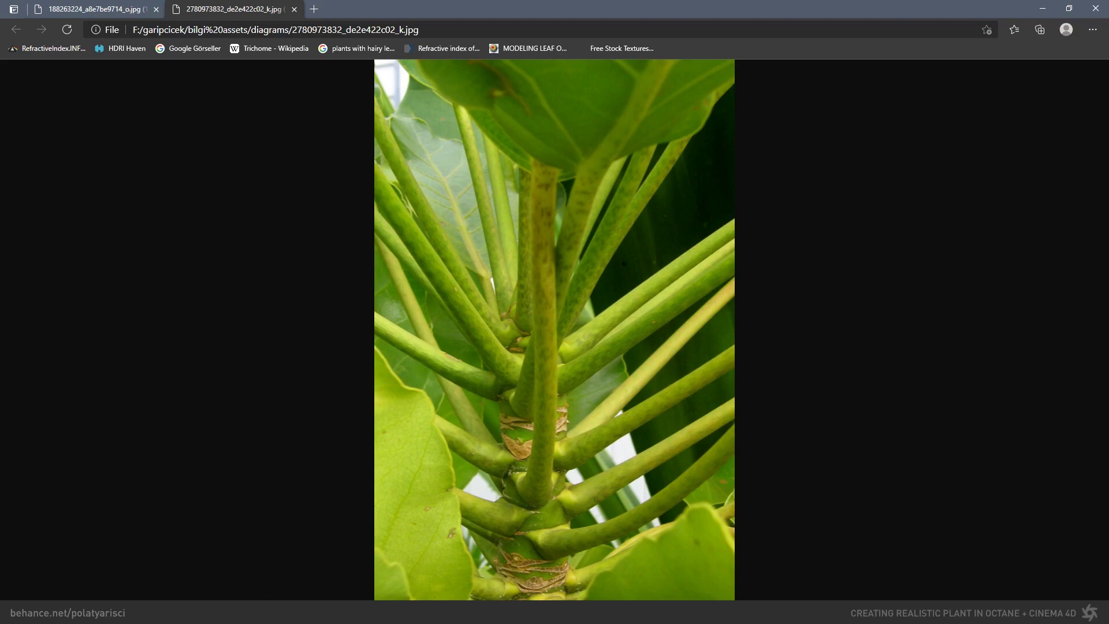
key(alt+Tab)
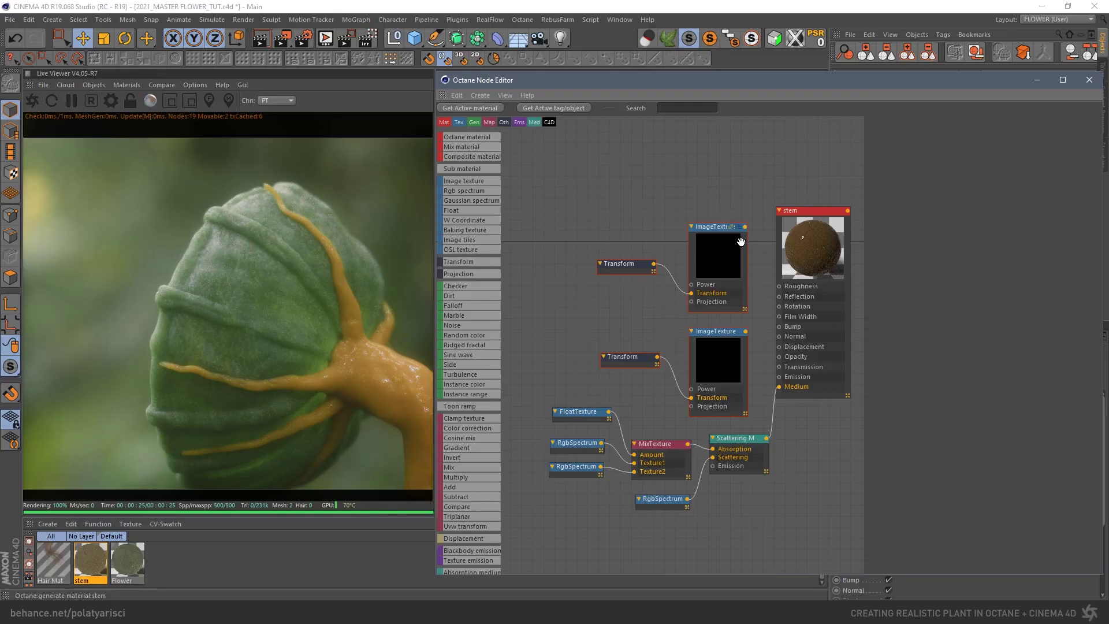
- Reconnect the image textures to the stem material's Roughness and Normal inputs
drag(746, 228, 779, 286)
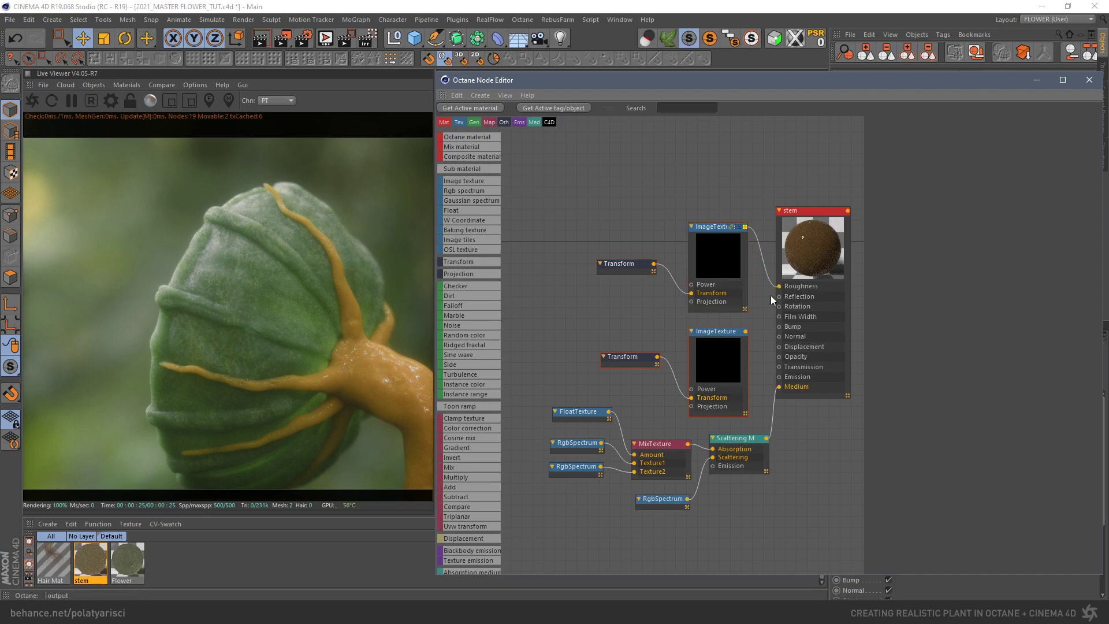
drag(747, 333, 779, 336)
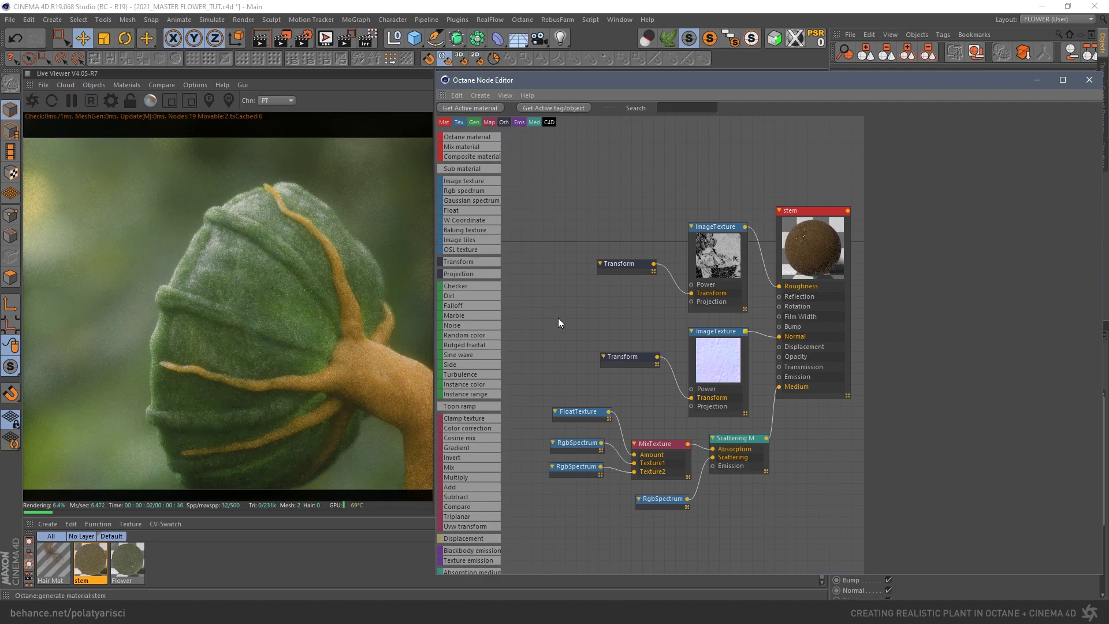
- Show the stem's scattering medium settings and compare them with the pigment absorbance chart in Photos
click(734, 454)
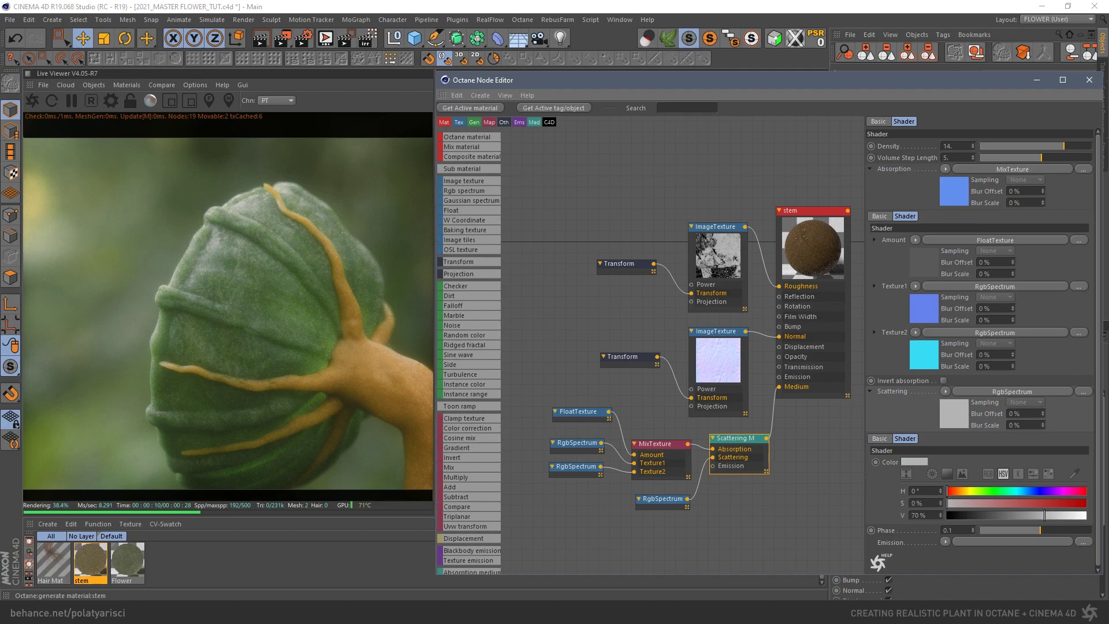
key(alt+Tab)
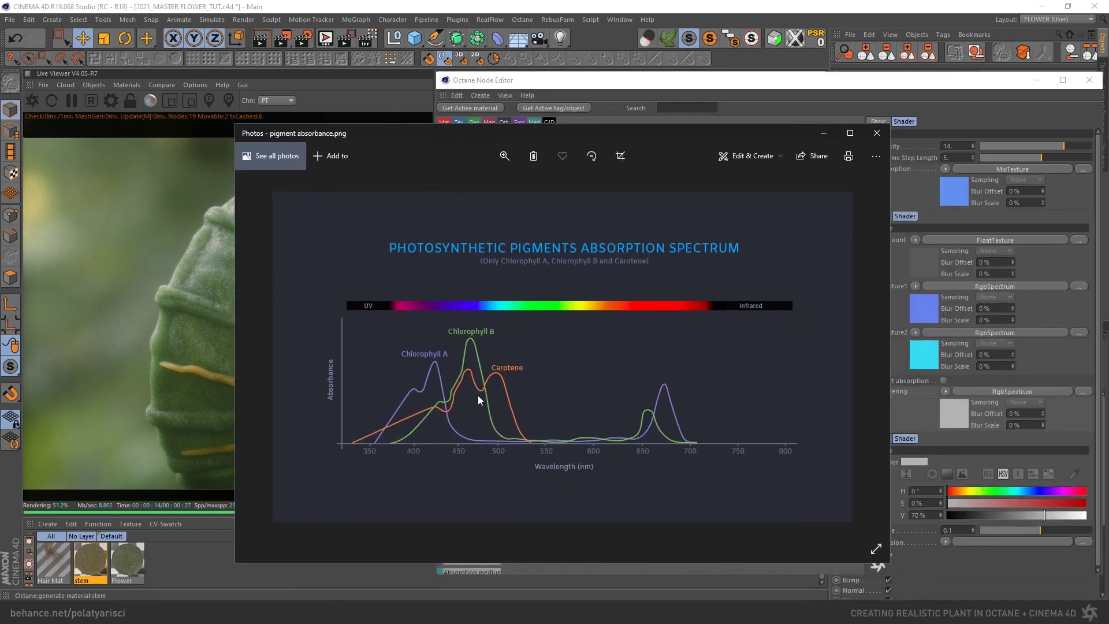
drag(556, 136, 752, 138)
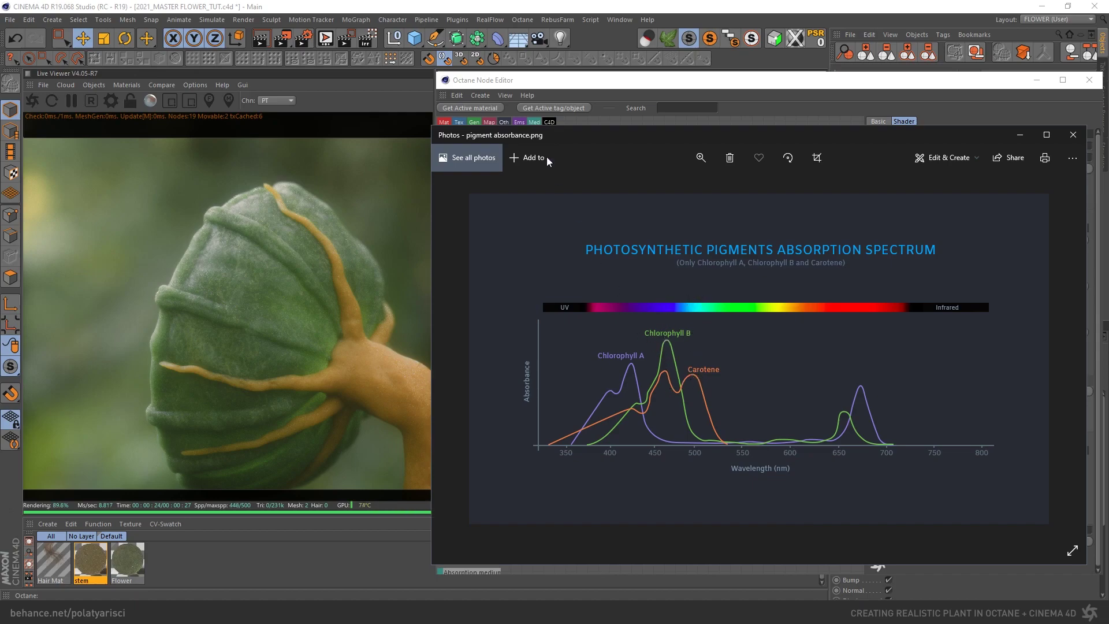
click(640, 81)
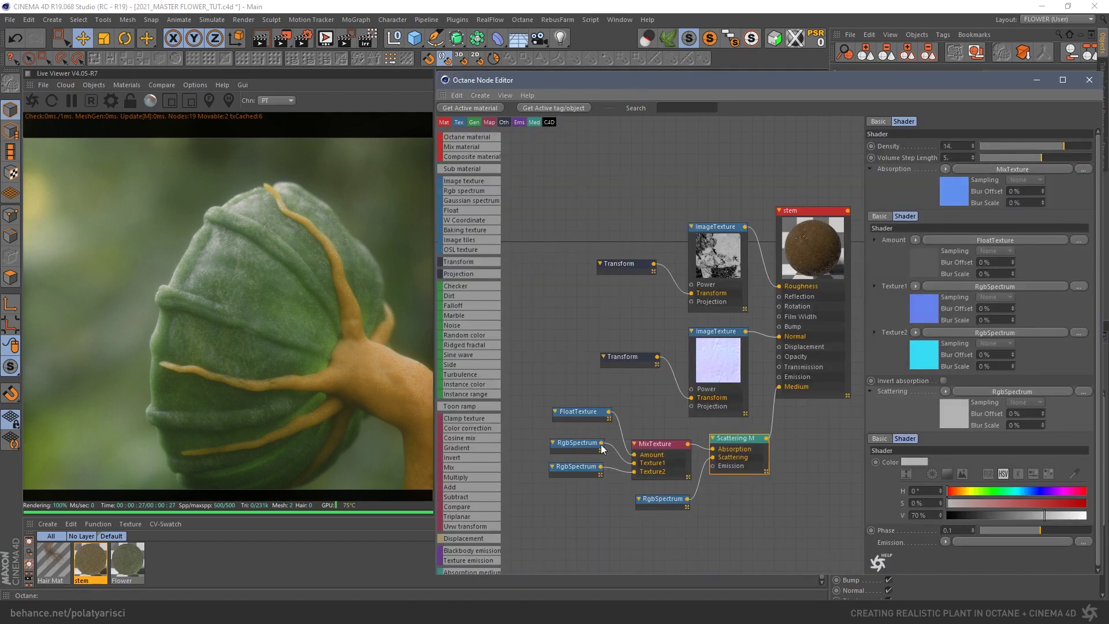
- Examine the Float and RGB spectrum nodes feeding the stem's absorption Mix texture, and the scattering medium's settings
drag(535, 441, 601, 493)
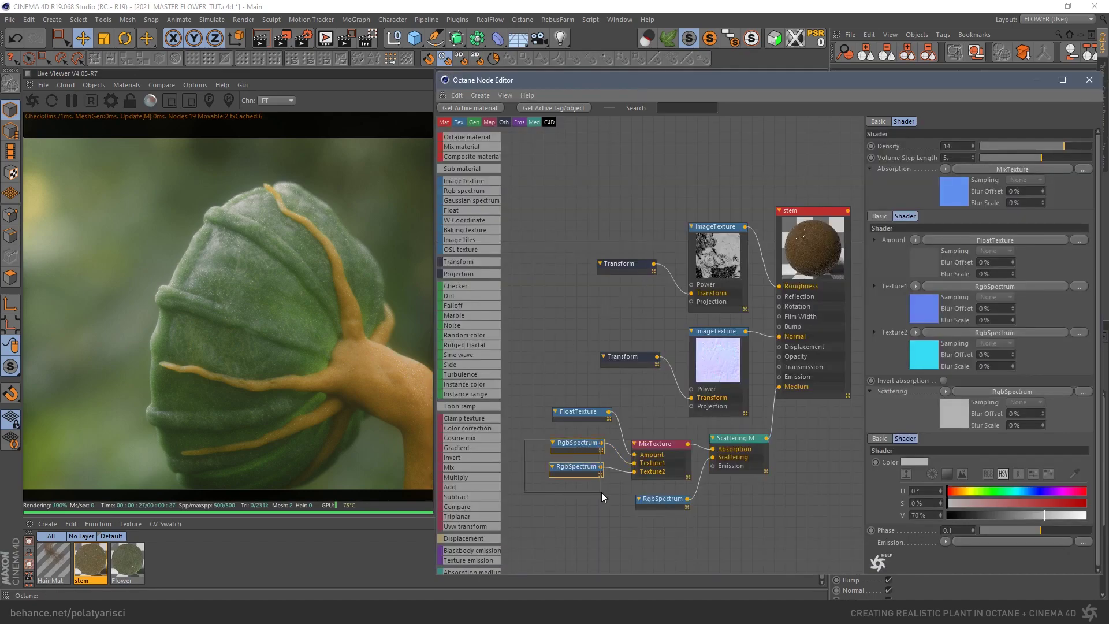
click(575, 412)
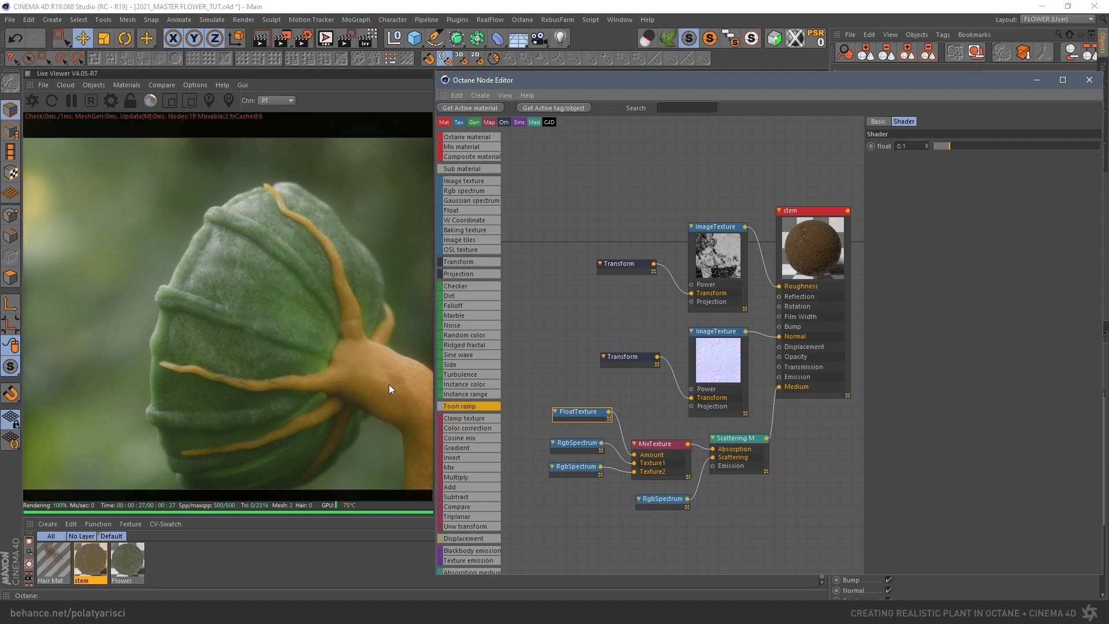
click(582, 443)
click(575, 471)
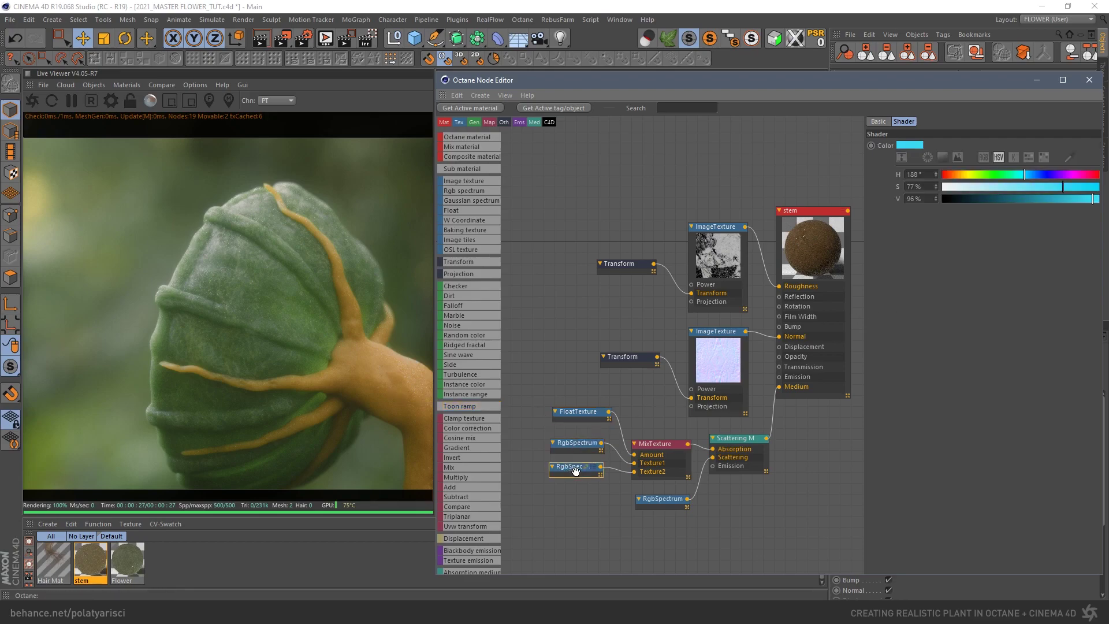
click(572, 413)
click(658, 458)
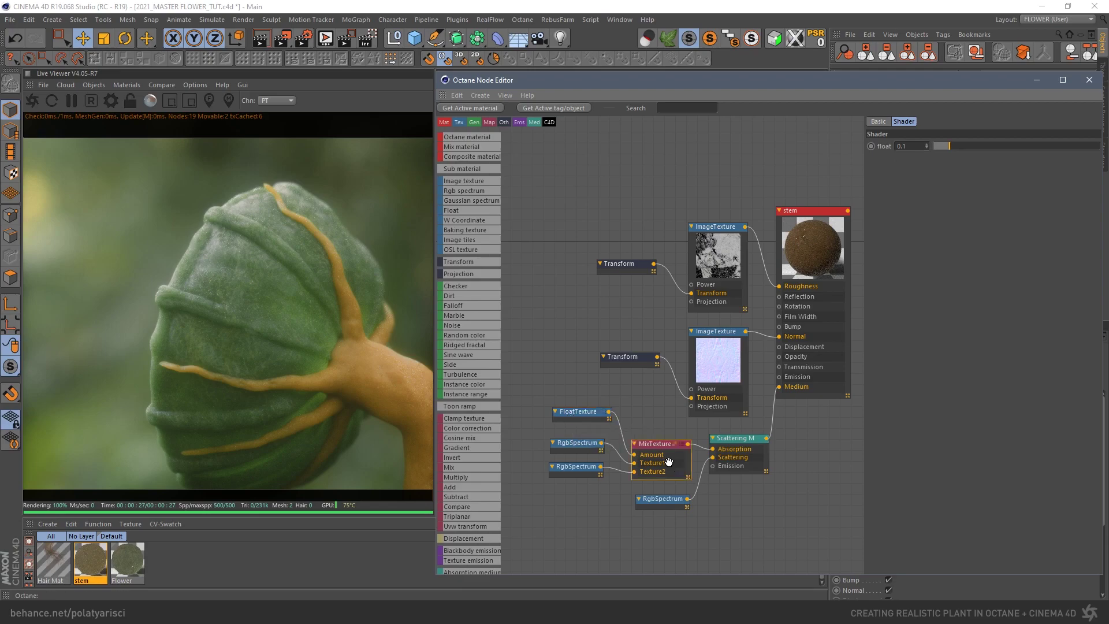
click(738, 452)
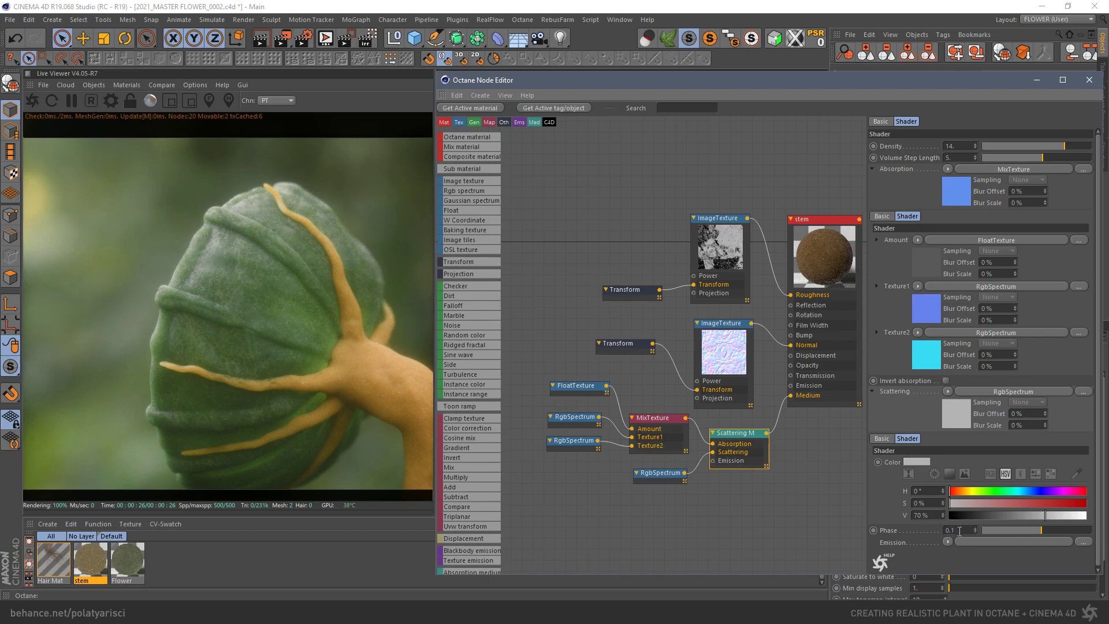
click(471, 487)
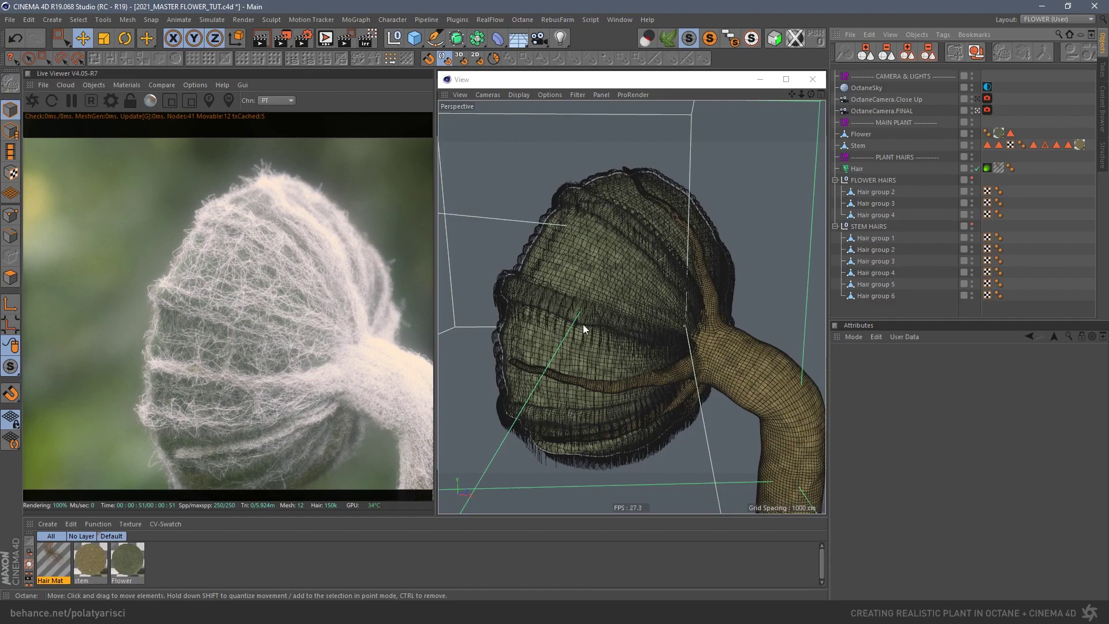
alt+drag(608, 286, 599, 269)
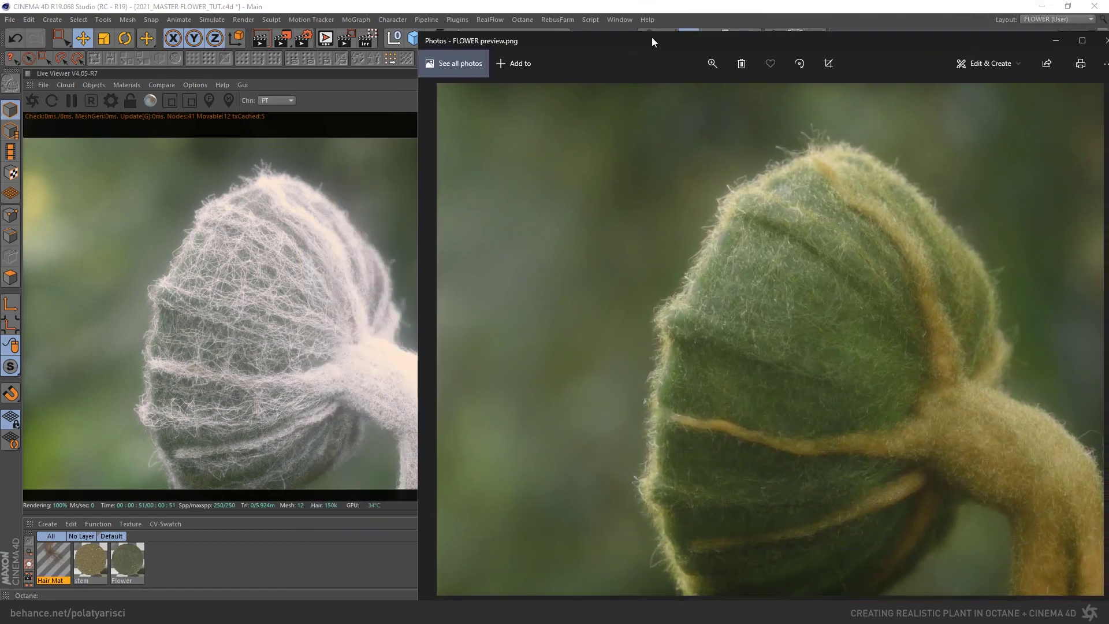
- Put away the flower preview image and hide the FLOWER HAIRS and STEM HAIRS groups from the render
drag(652, 37, 640, 20)
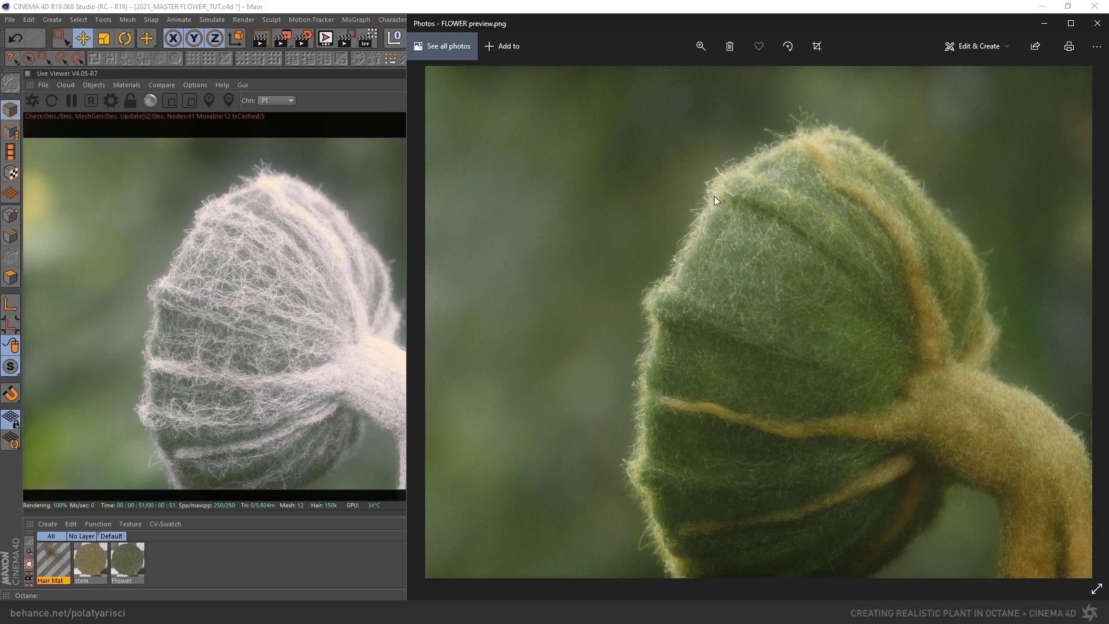
click(1044, 23)
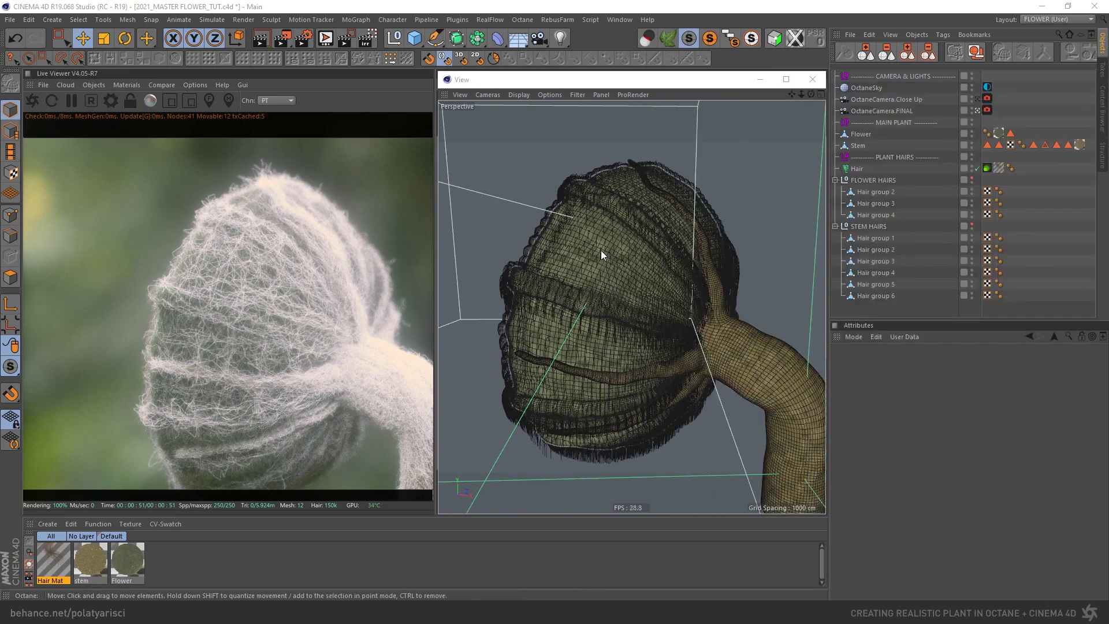
click(857, 168)
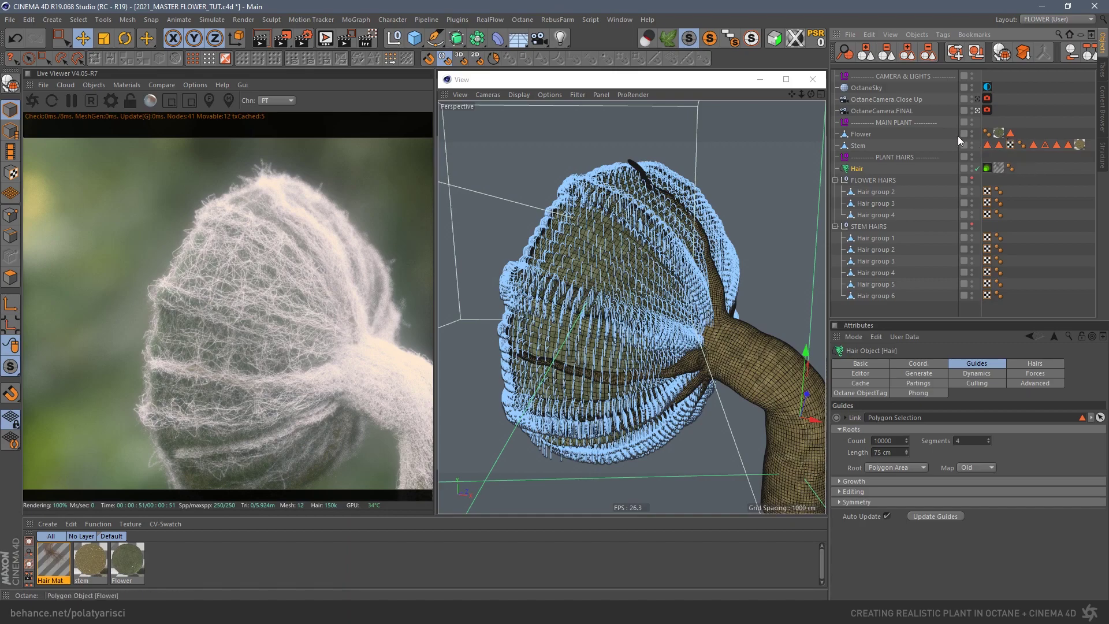
click(973, 181)
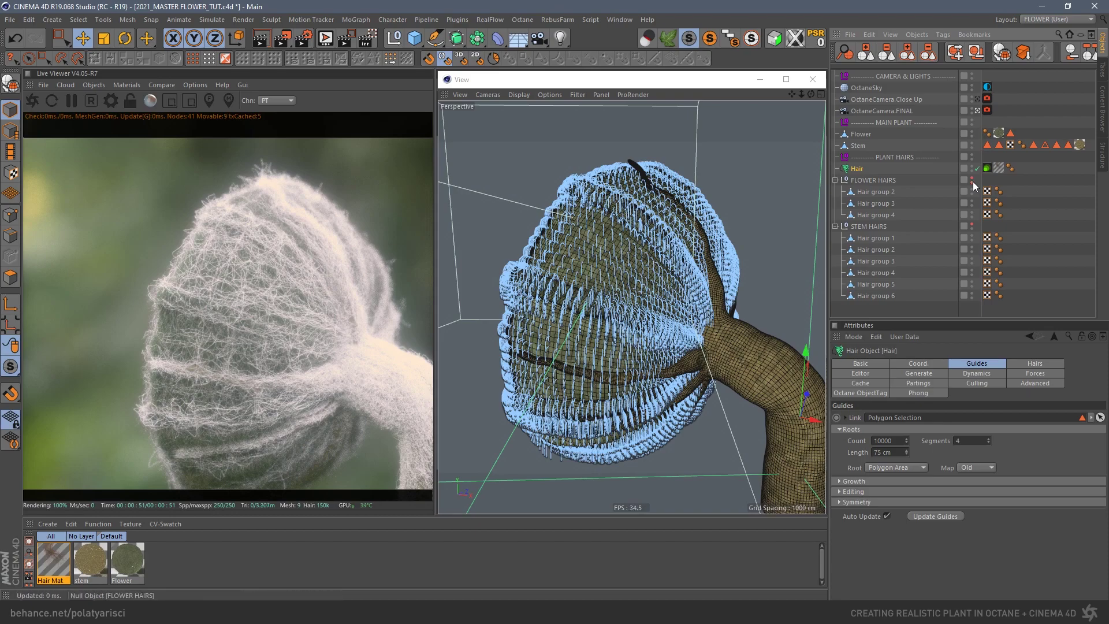
click(972, 227)
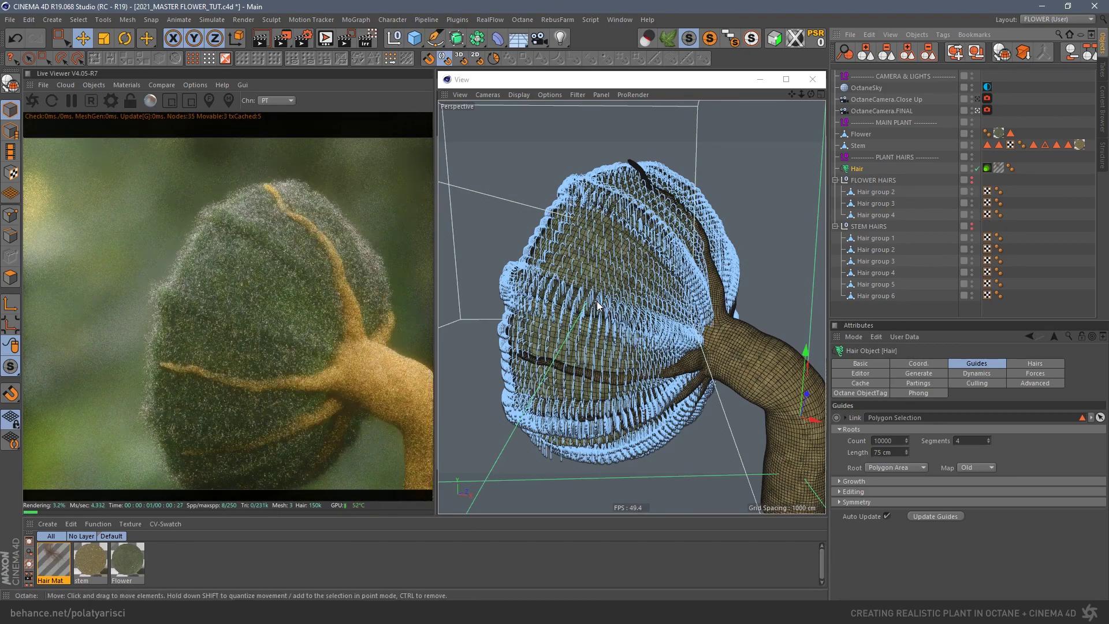
- Show the Flower object's stored polygon selection and examine the root count in the Hair object's Guides settings
click(861, 134)
double_click(1010, 133)
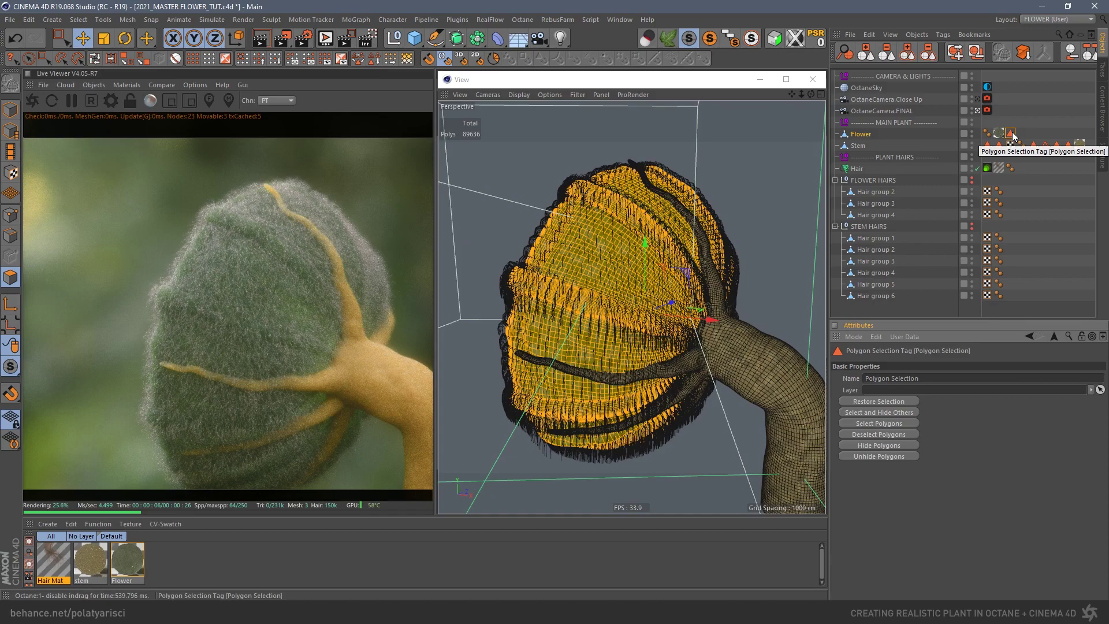
alt+drag(621, 282, 569, 276)
click(857, 169)
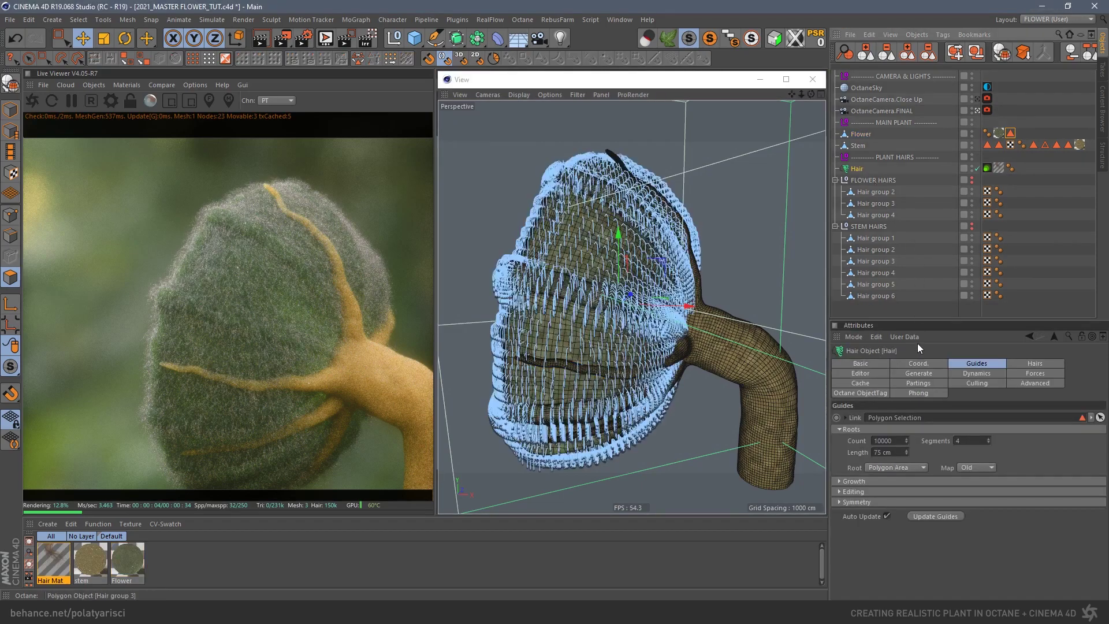
double_click(894, 441)
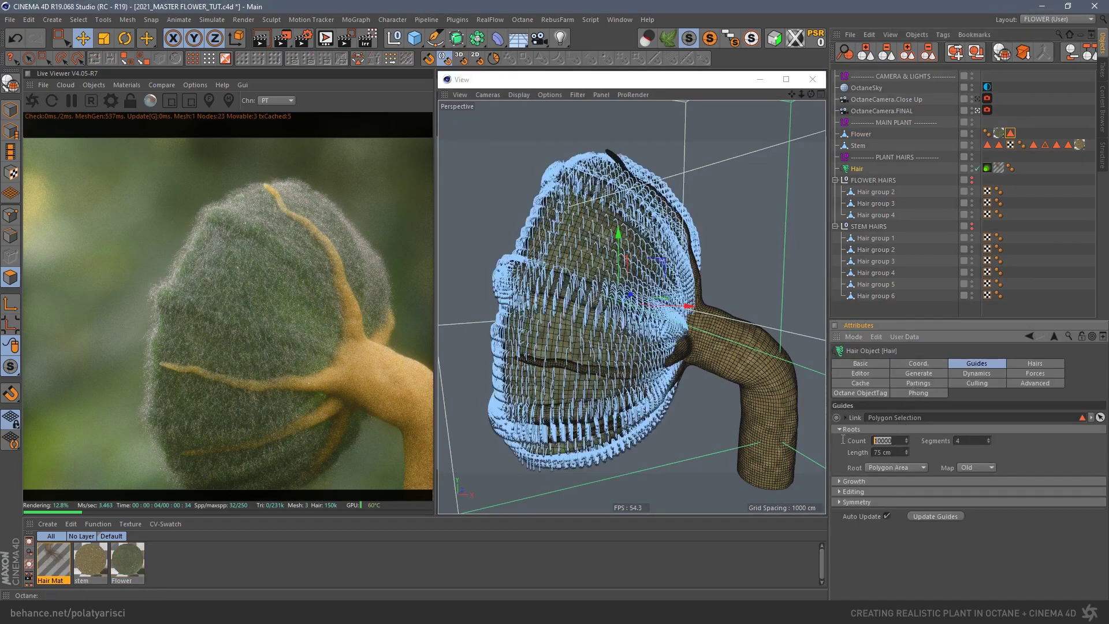
click(897, 441)
double_click(897, 440)
click(895, 440)
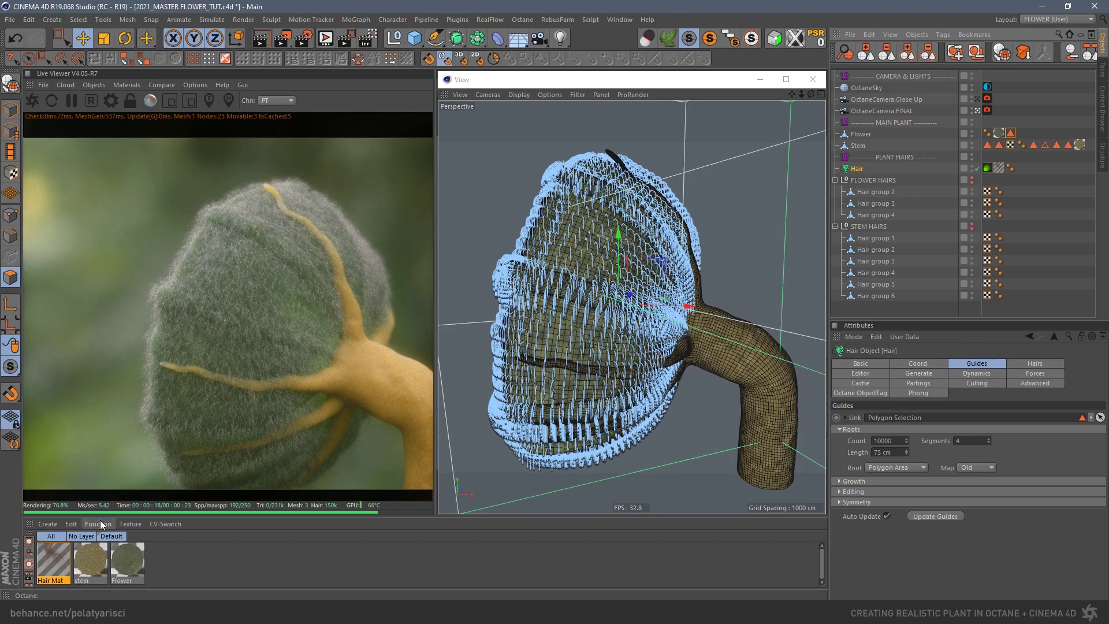
- Examine the Hair Mat material's channels and the Hair settings of the Hair object's Octane tag
double_click(52, 563)
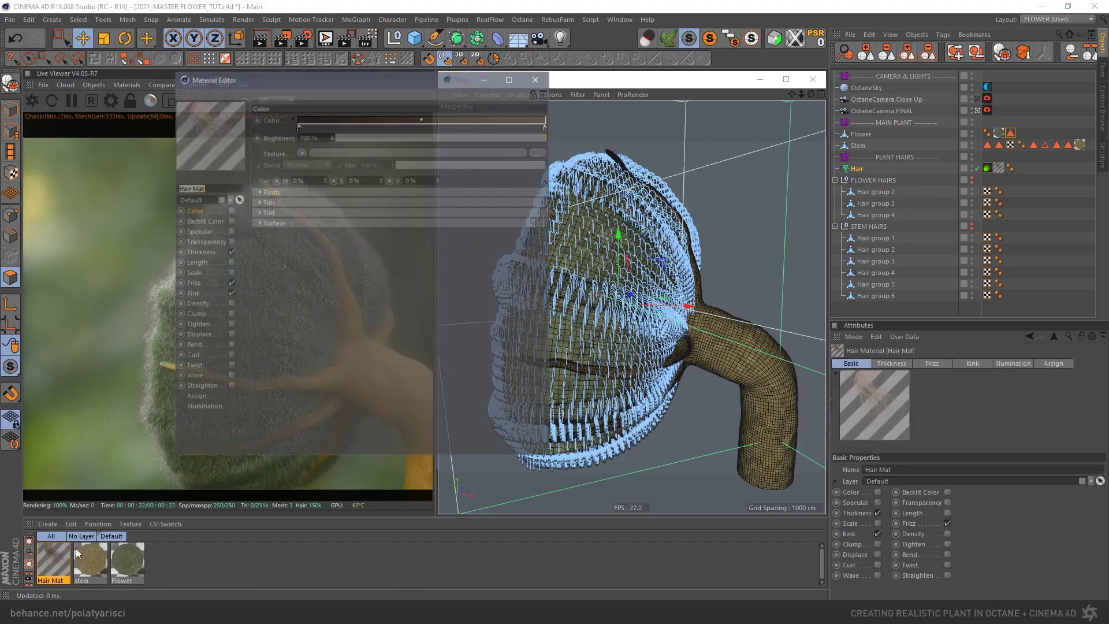
drag(382, 82, 642, 121)
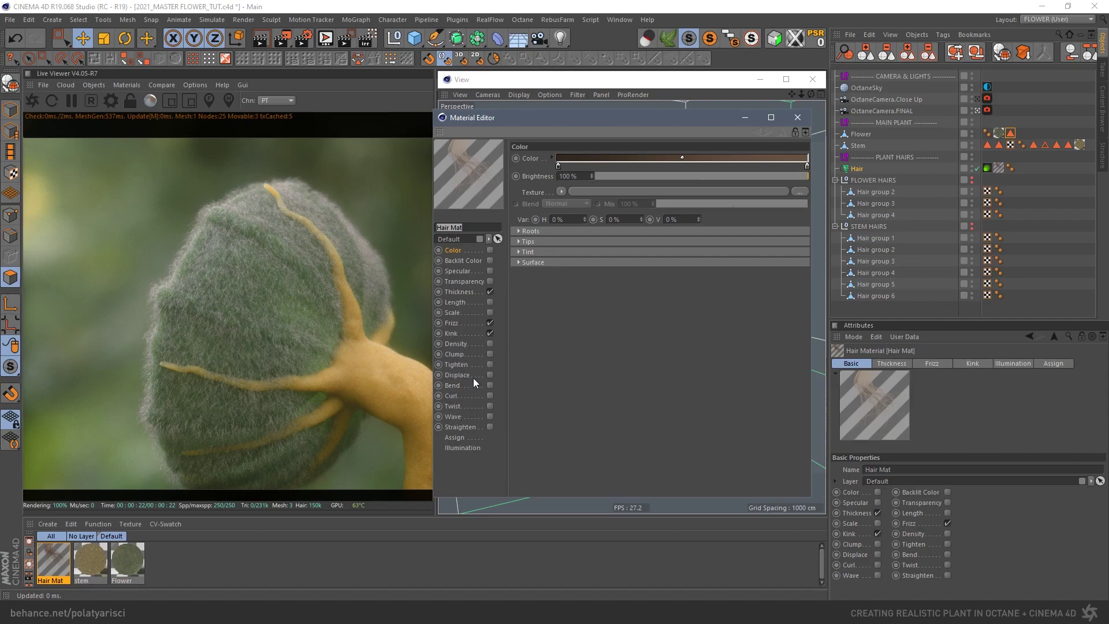
click(987, 169)
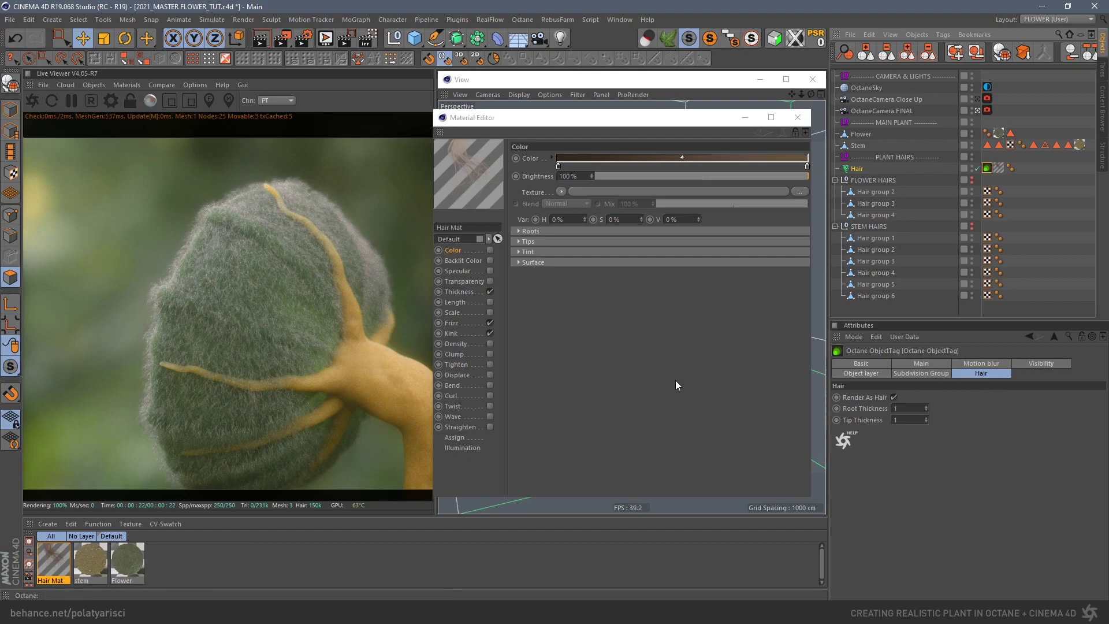
click(798, 117)
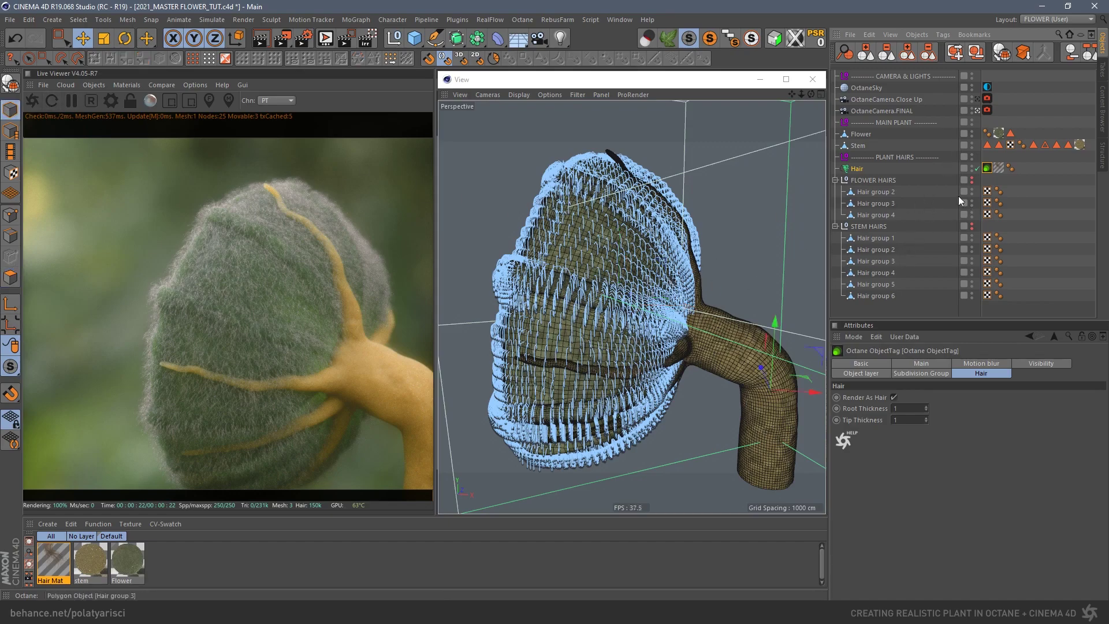
- Activate the OctaneCamera.Close Up camera and set its depth of field aperture to 50 cm
alt+drag(662, 269, 683, 250)
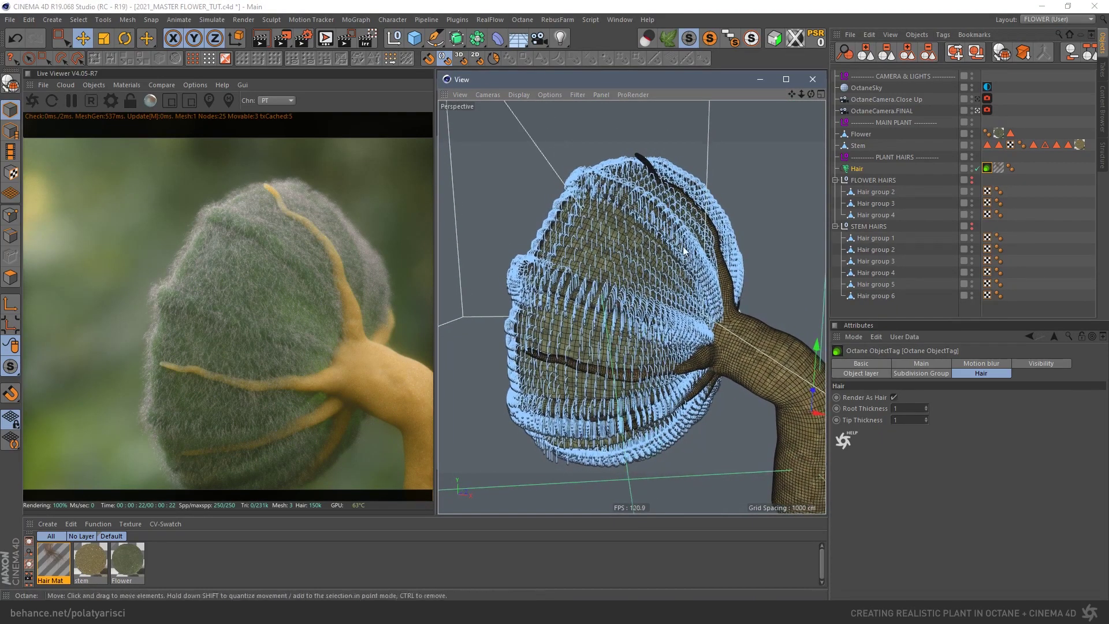
click(978, 100)
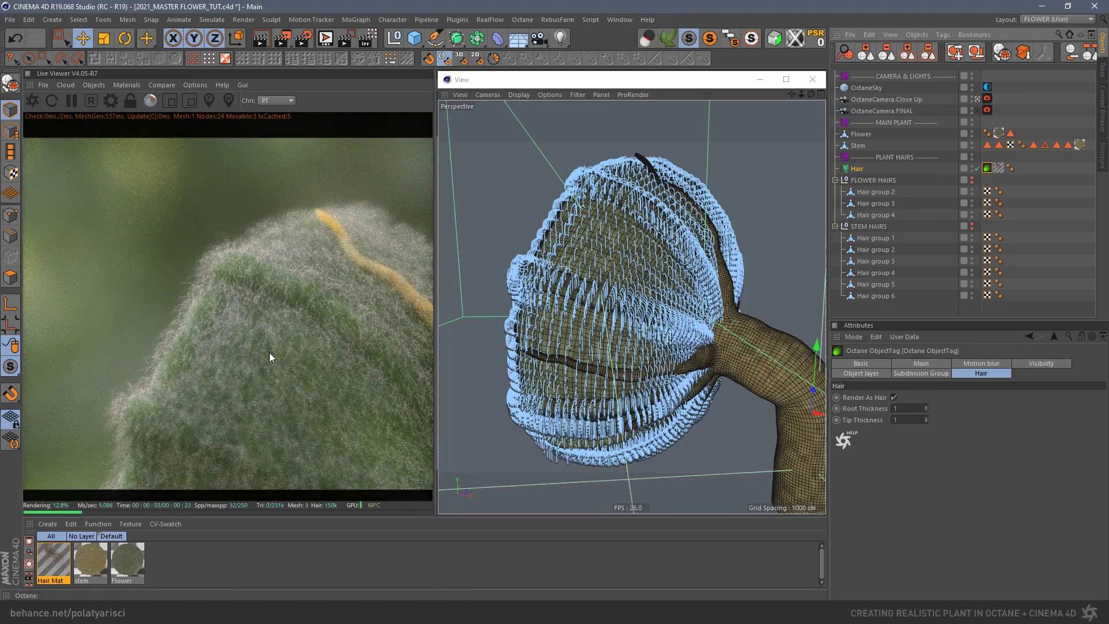
click(987, 99)
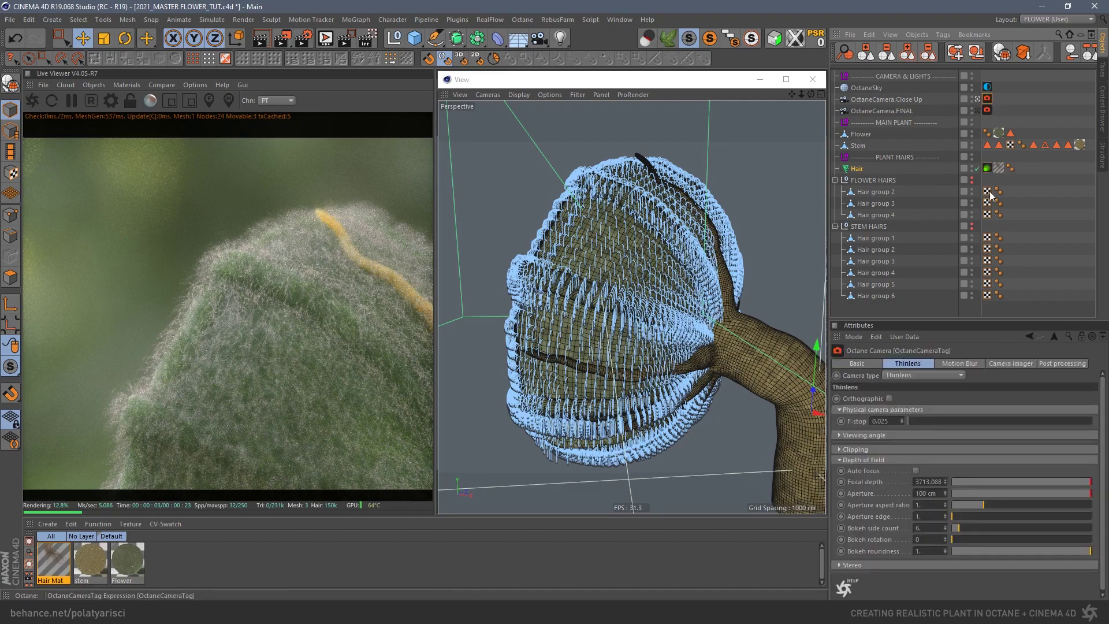
click(941, 492)
text(50)
key(Return)
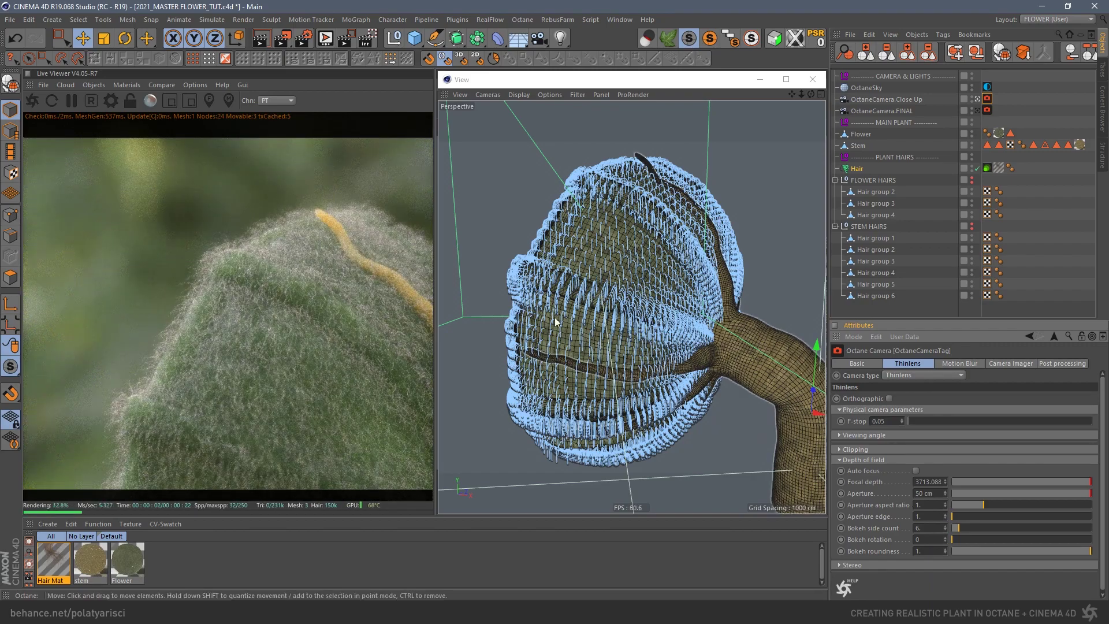
- Create an Octane Specular material and assign it to the Hair object
click(127, 84)
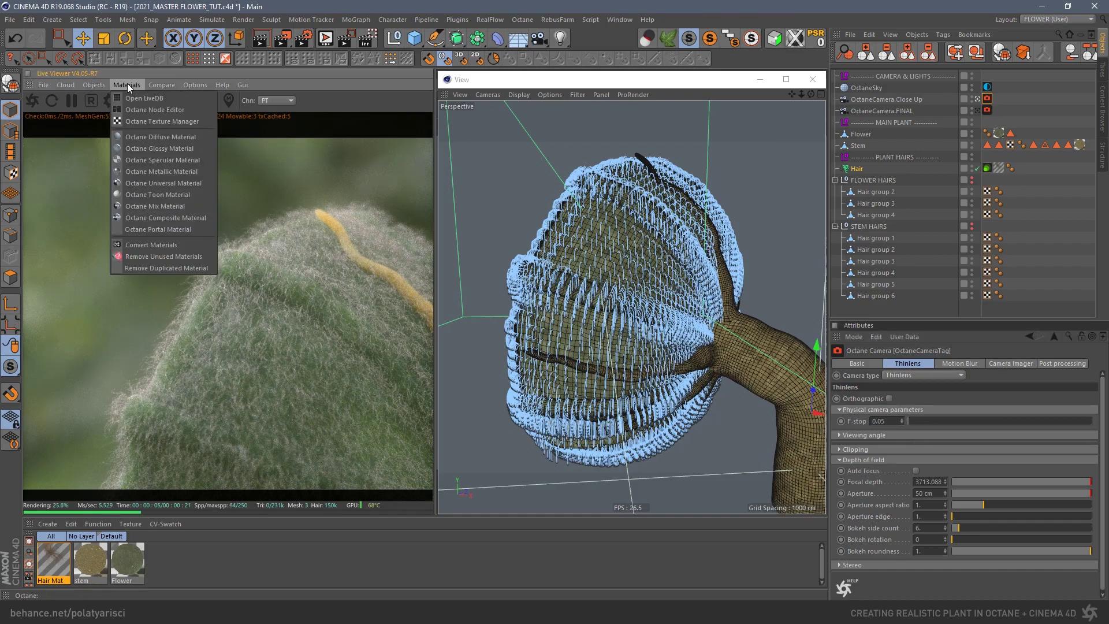
click(162, 161)
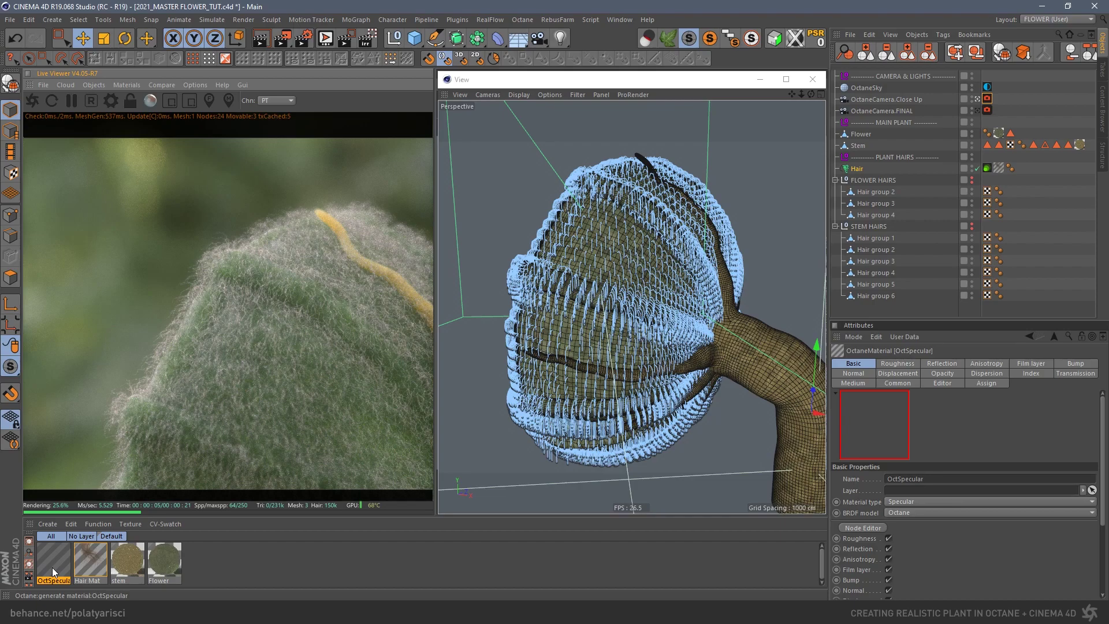
drag(51, 563, 862, 172)
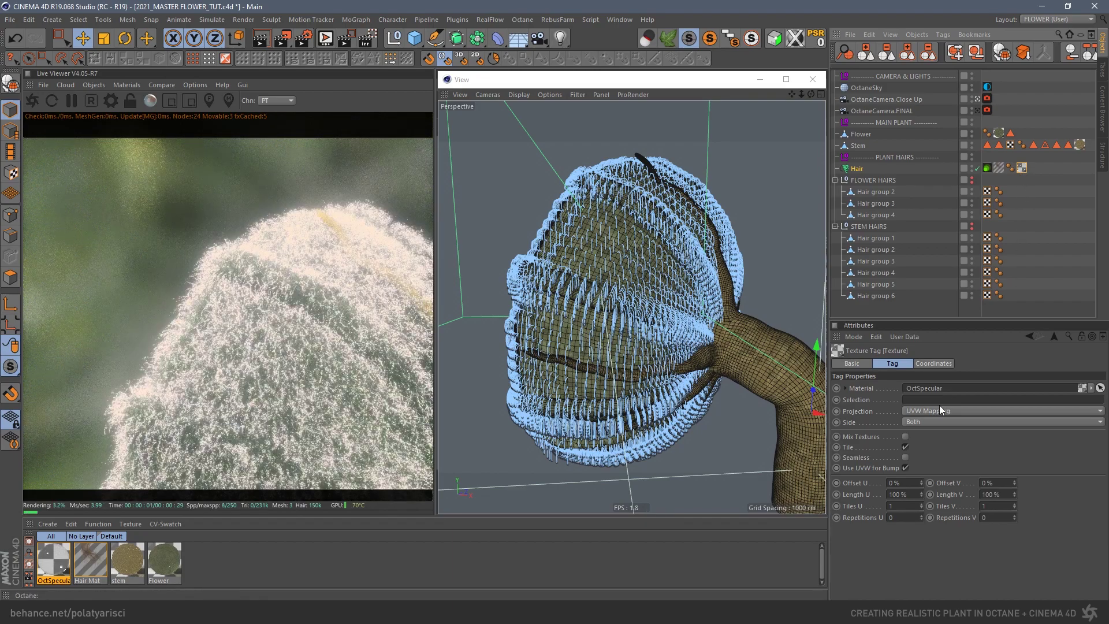
- Set the hair material's projection to Cubic and limit the live render to a region over the flower's upper-left edge
click(937, 409)
click(934, 459)
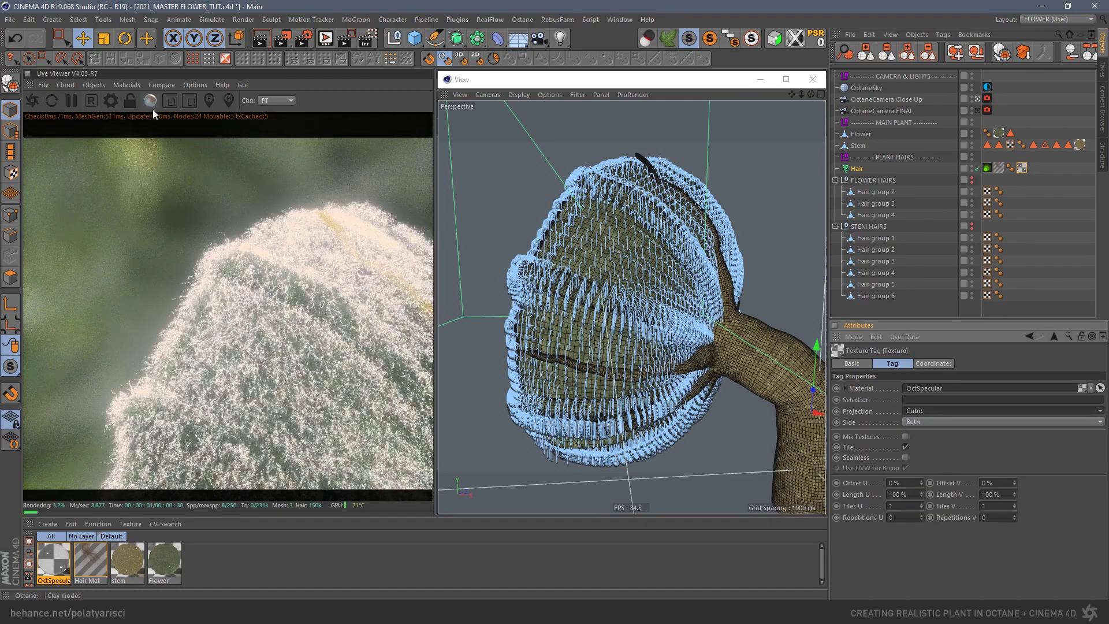
click(170, 101)
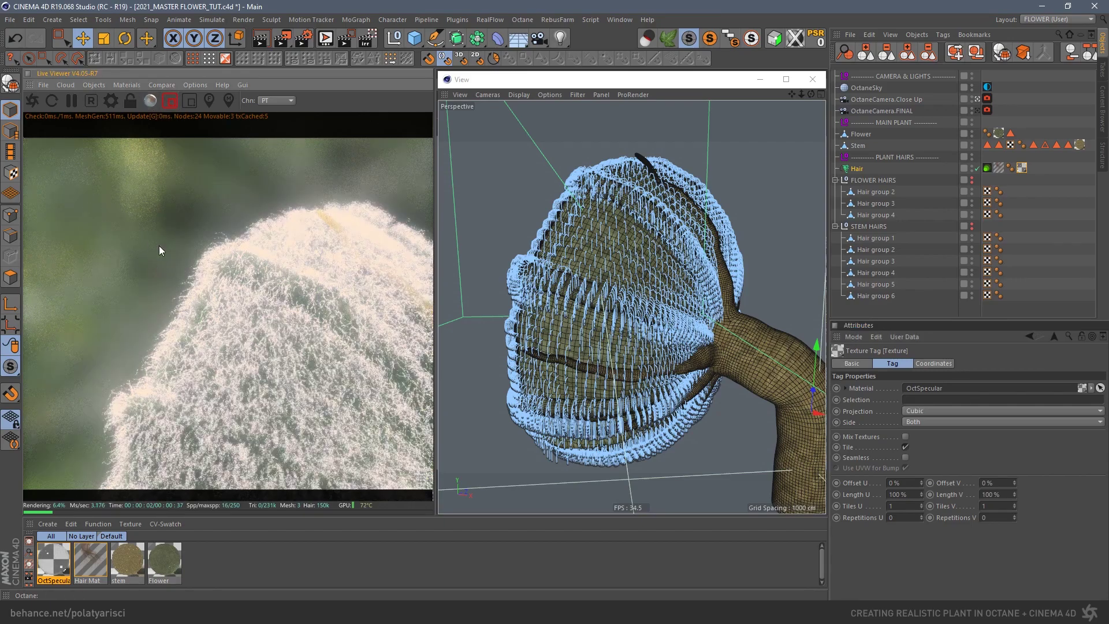
drag(122, 234, 290, 382)
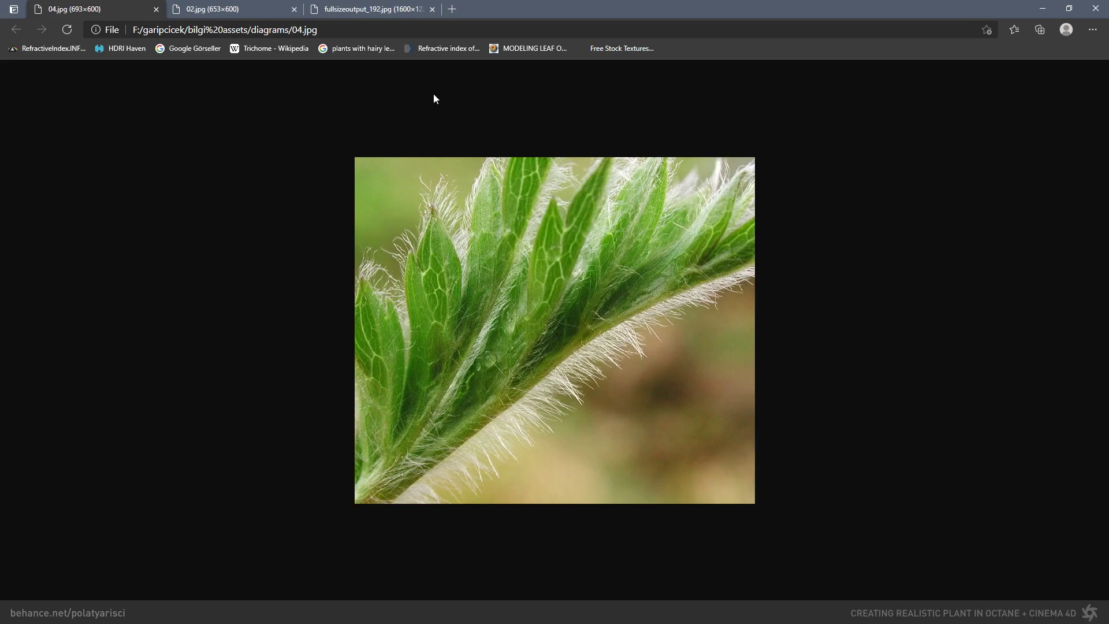
- Examine the three reference photos of hairy stems and leaves in the browser, and return to Cinema 4D
click(231, 9)
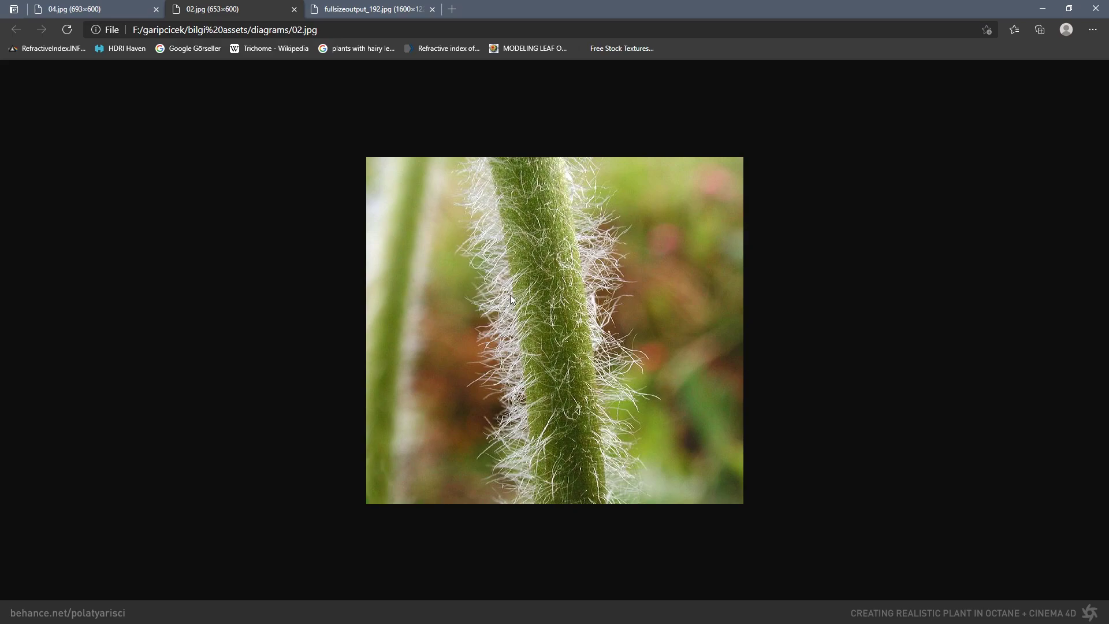
click(391, 9)
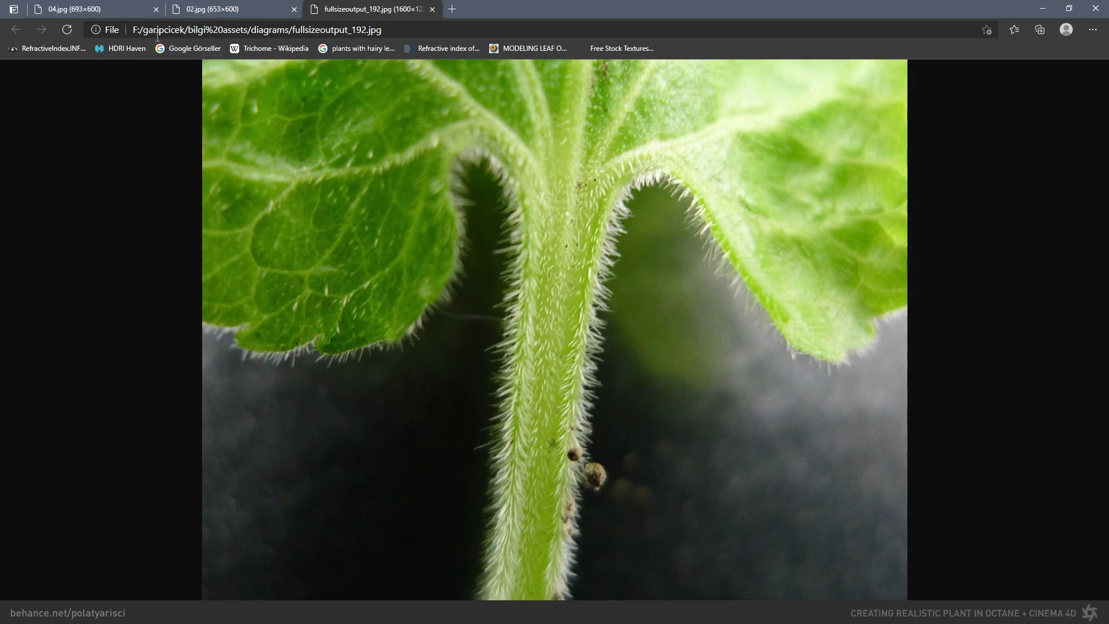
click(116, 9)
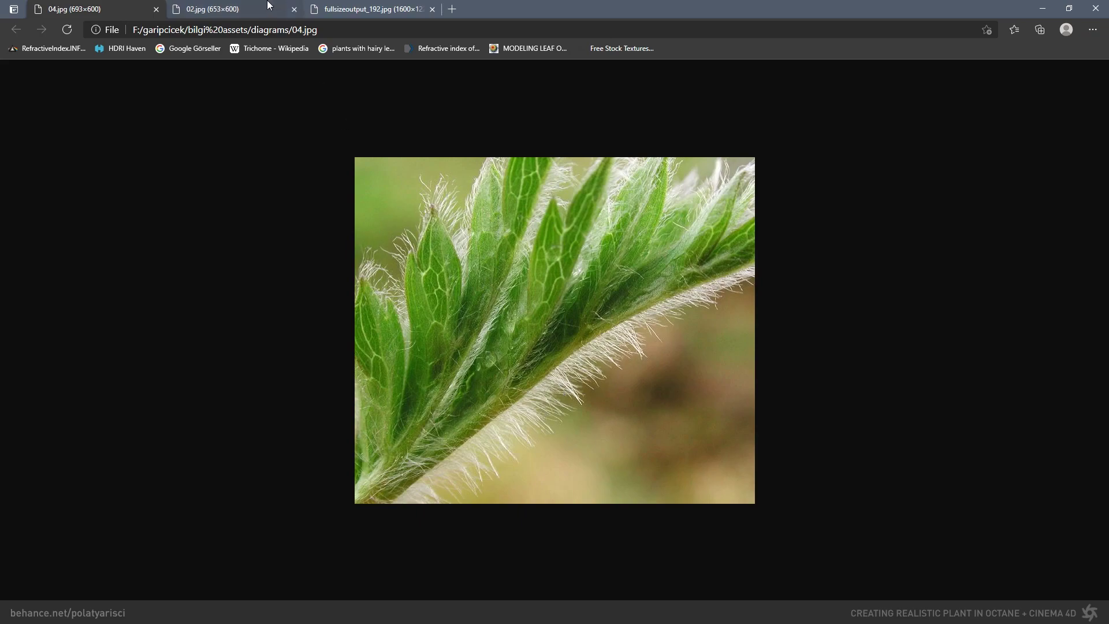
click(375, 8)
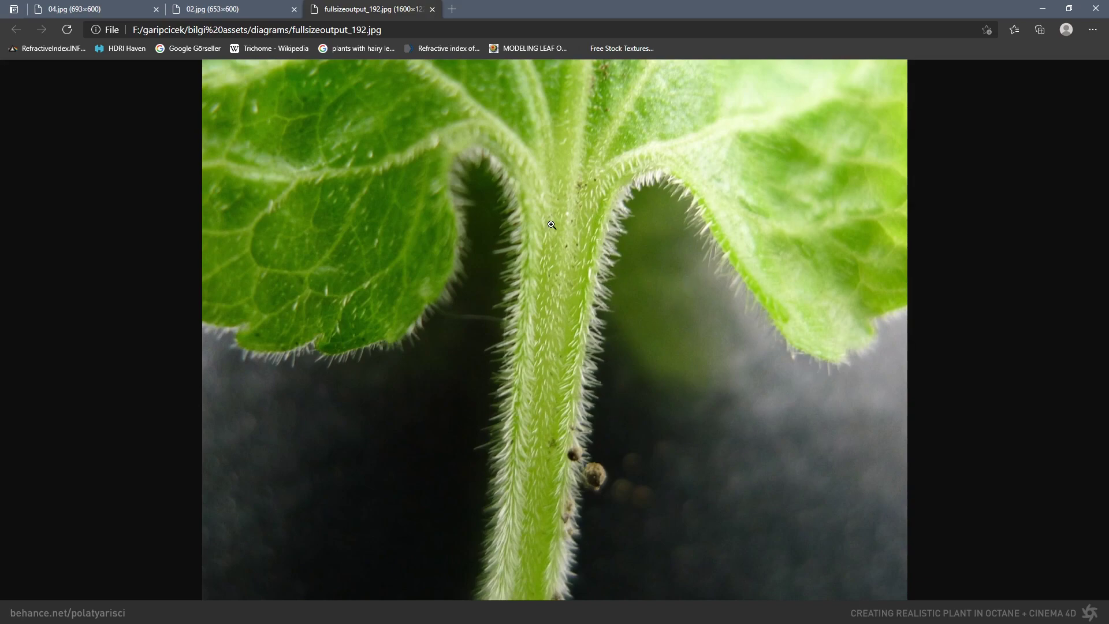
key(alt+Tab)
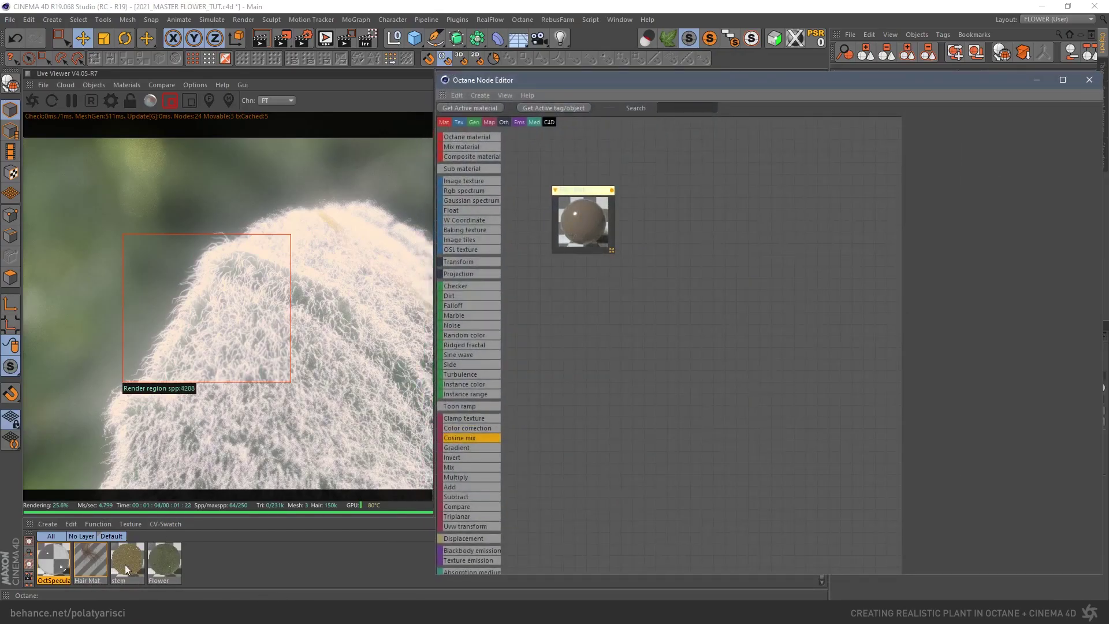
- Load the OctSpecular material into the Octane Node Editor and enable Fake shadows in its Common settings
drag(53, 559, 836, 251)
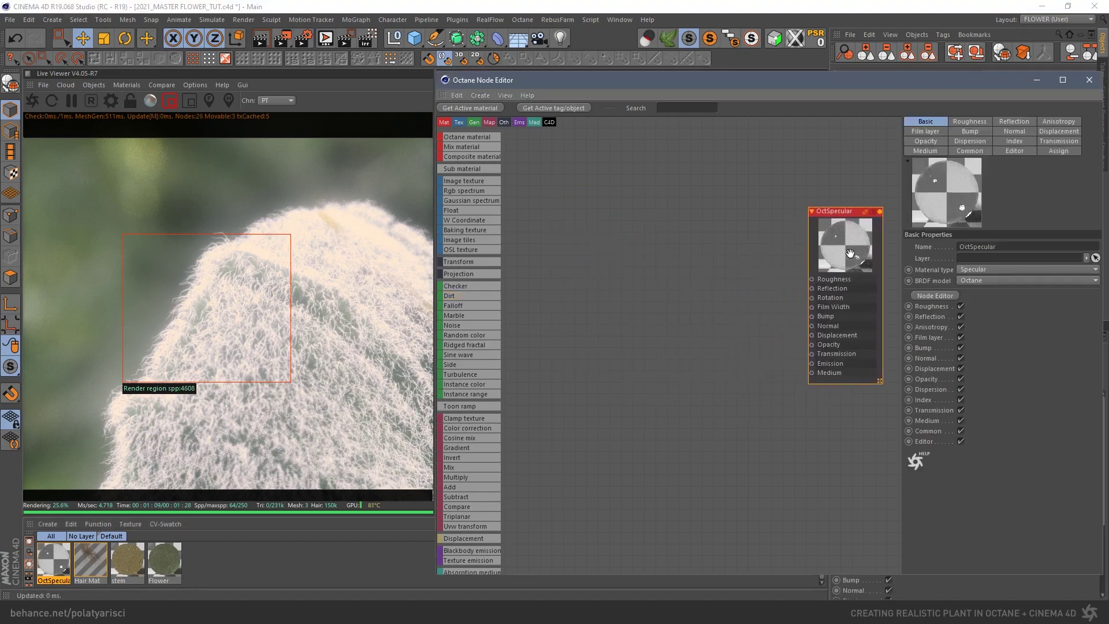
click(976, 151)
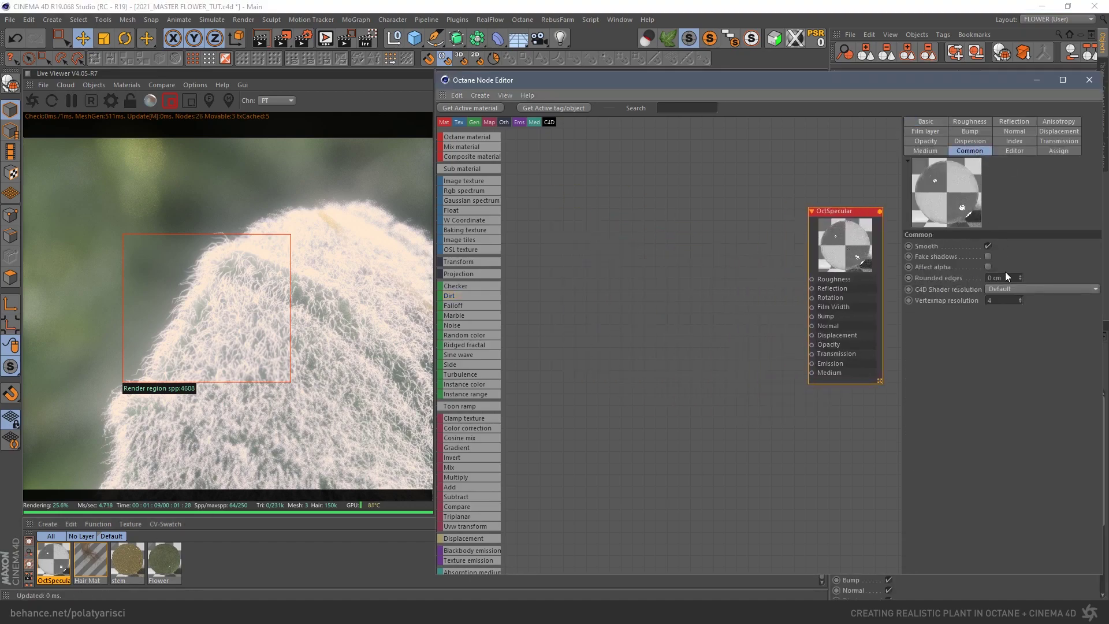
click(988, 256)
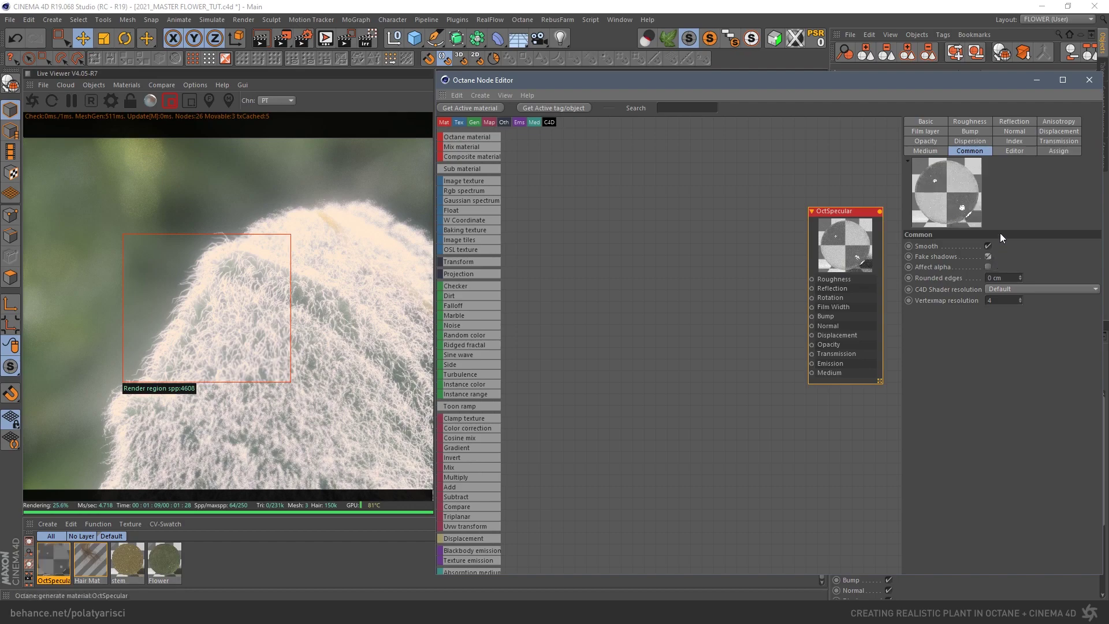
- Set the OctSpecular material's Reflection float to 0.58
click(1016, 121)
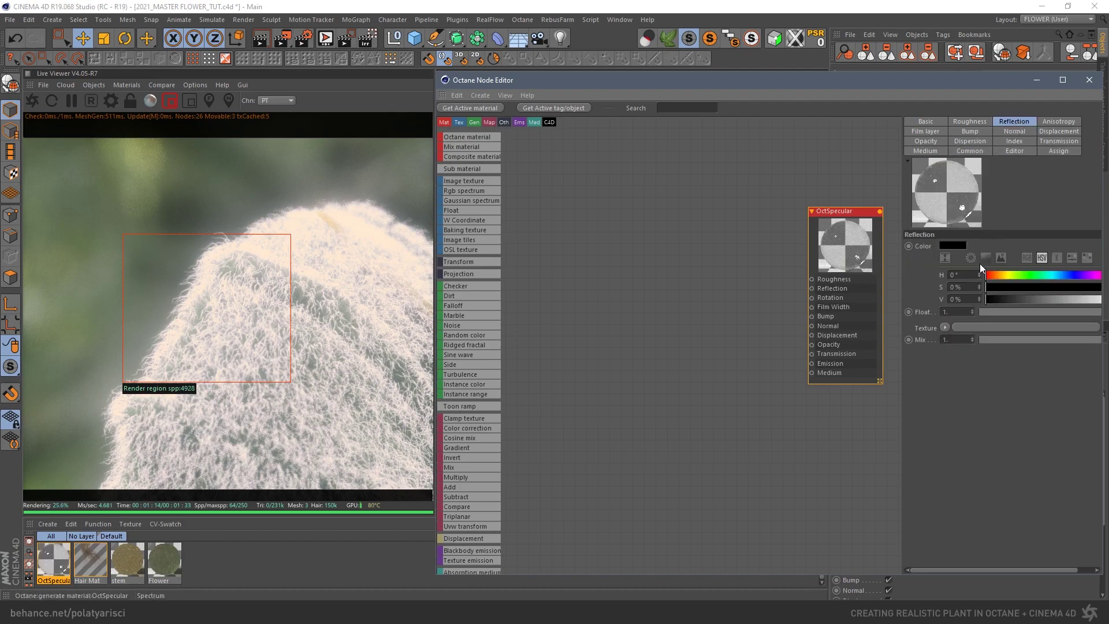
drag(899, 268, 821, 242)
click(937, 311)
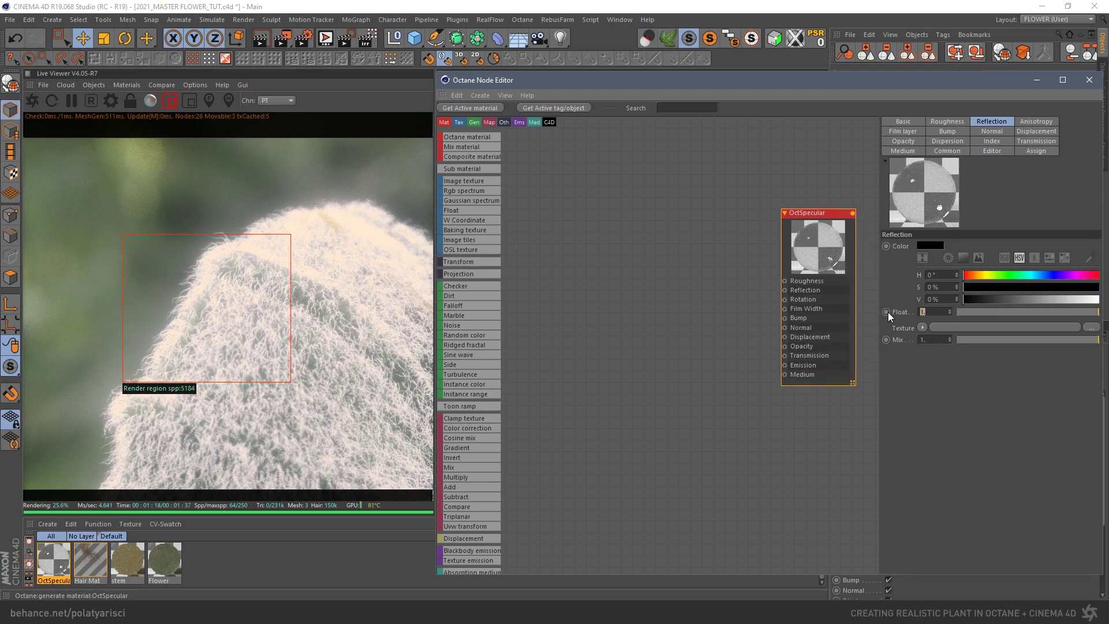
text(0.58)
key(Return)
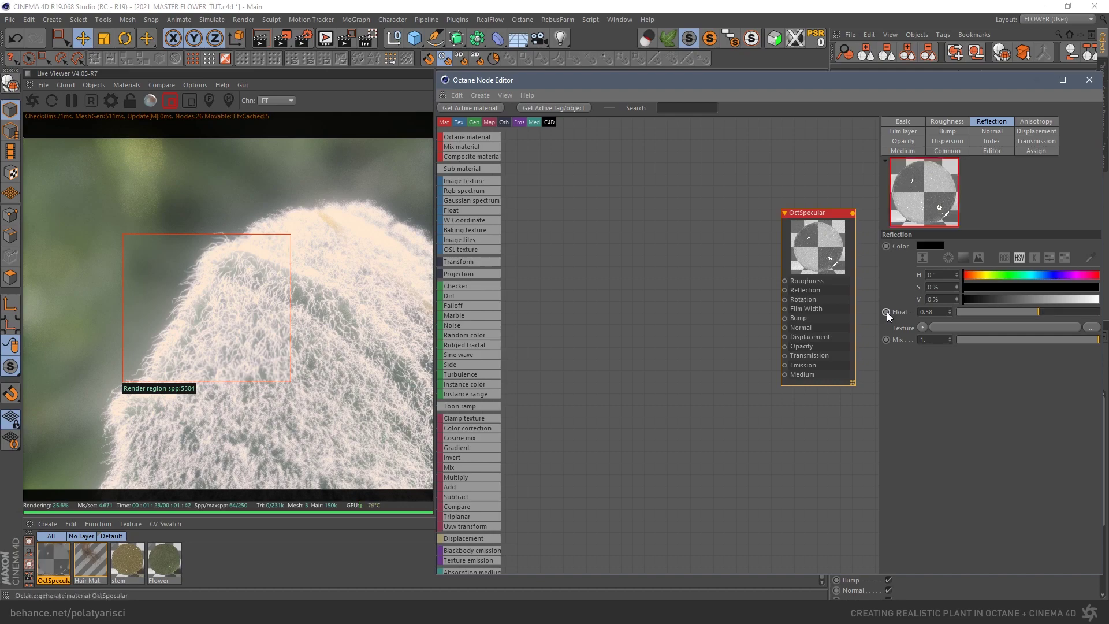
- Set the OctSpecular material's Roughness float to 0.02
click(959, 123)
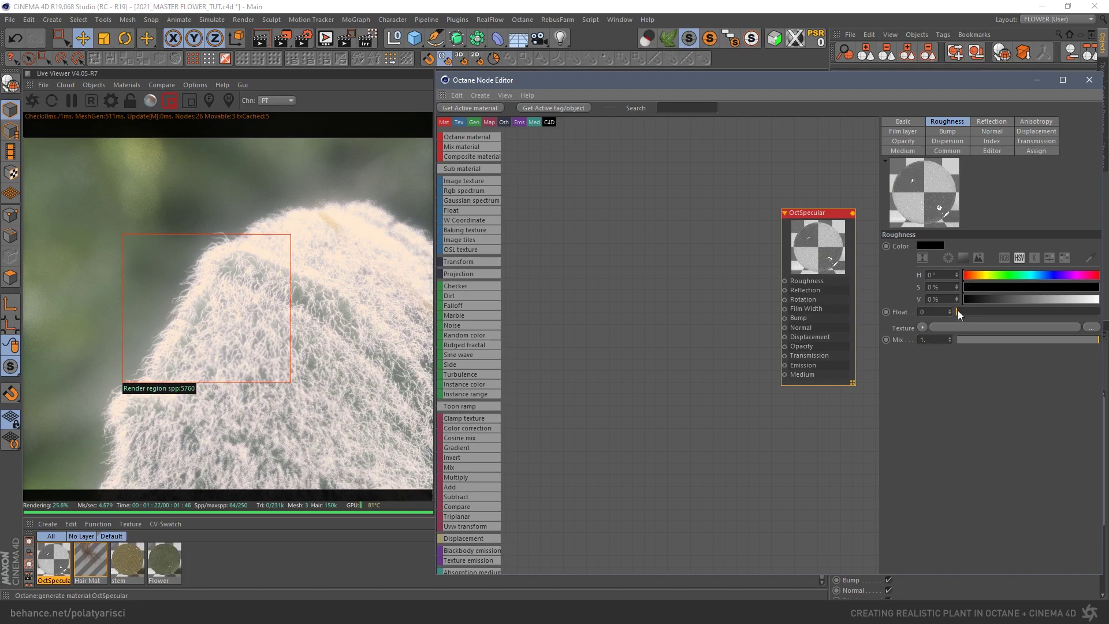
text(.02)
key(Return)
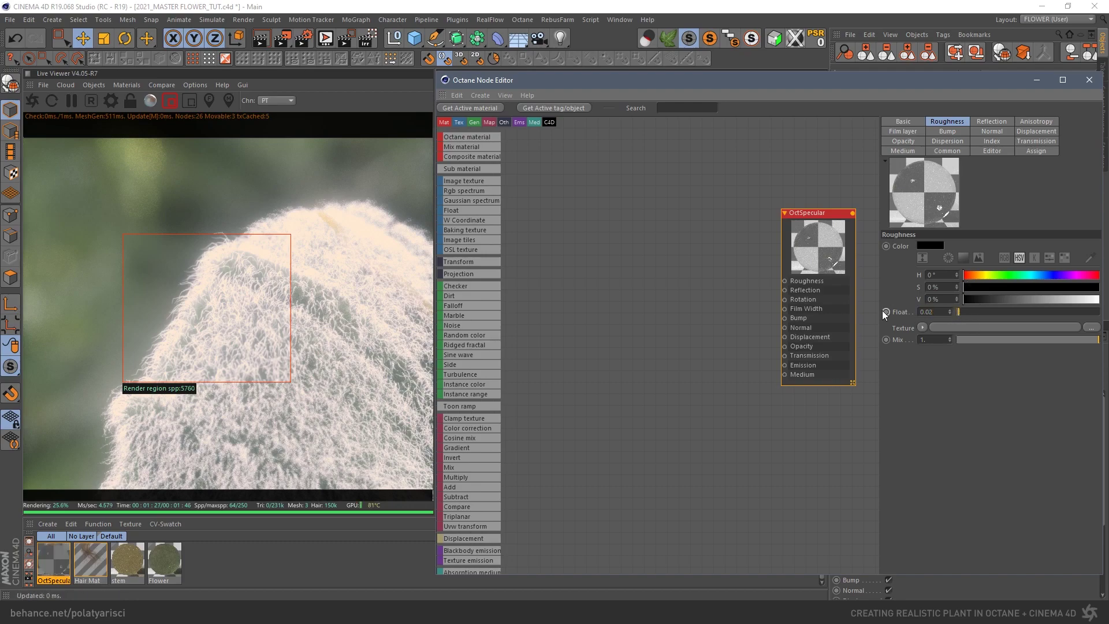
- Set the OctSpecular material's Transmission color to hue 55°, saturation 16% and value 85%
click(1035, 141)
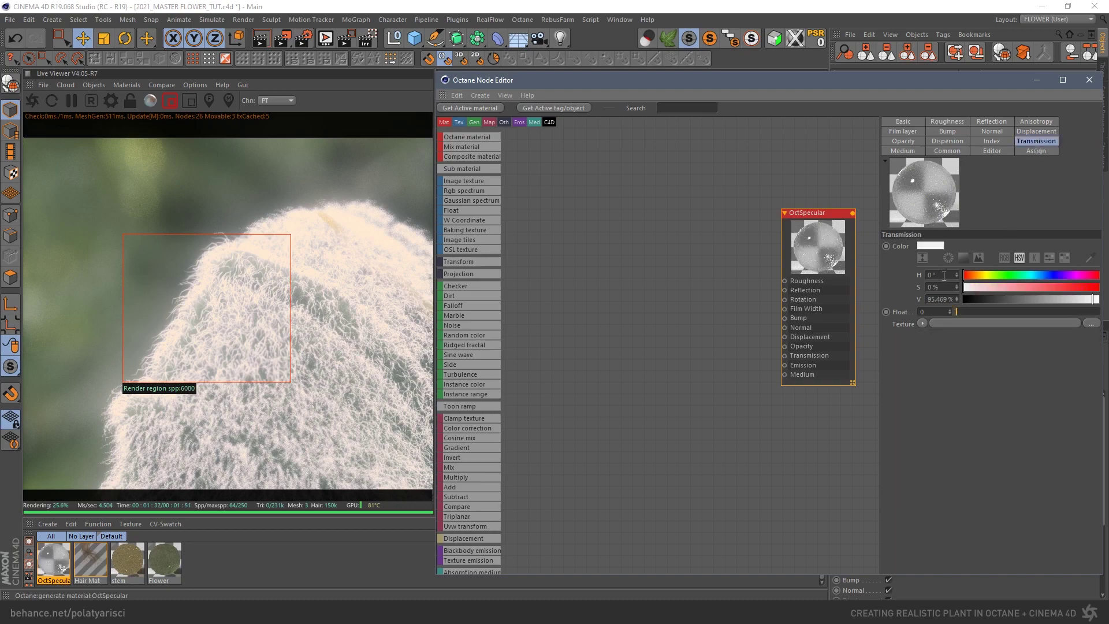
drag(944, 275, 916, 274)
text(55)
key(Tab)
text(16)
key(Tab)
text(85)
key(Return)
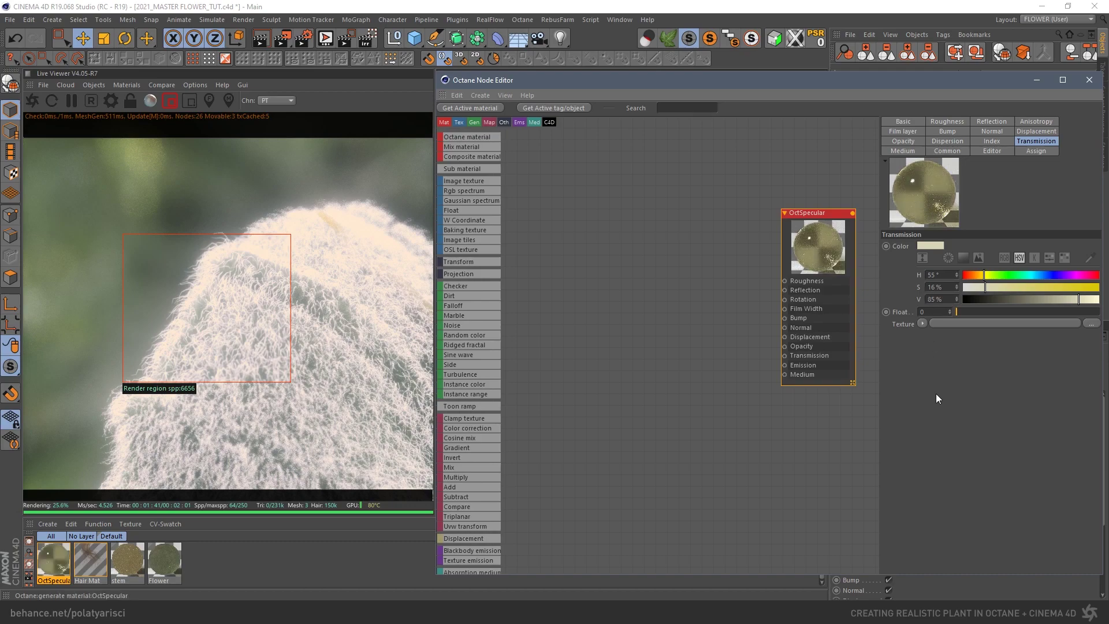
- Restart the live render and check the hairs over the full frame and within the render region
click(34, 101)
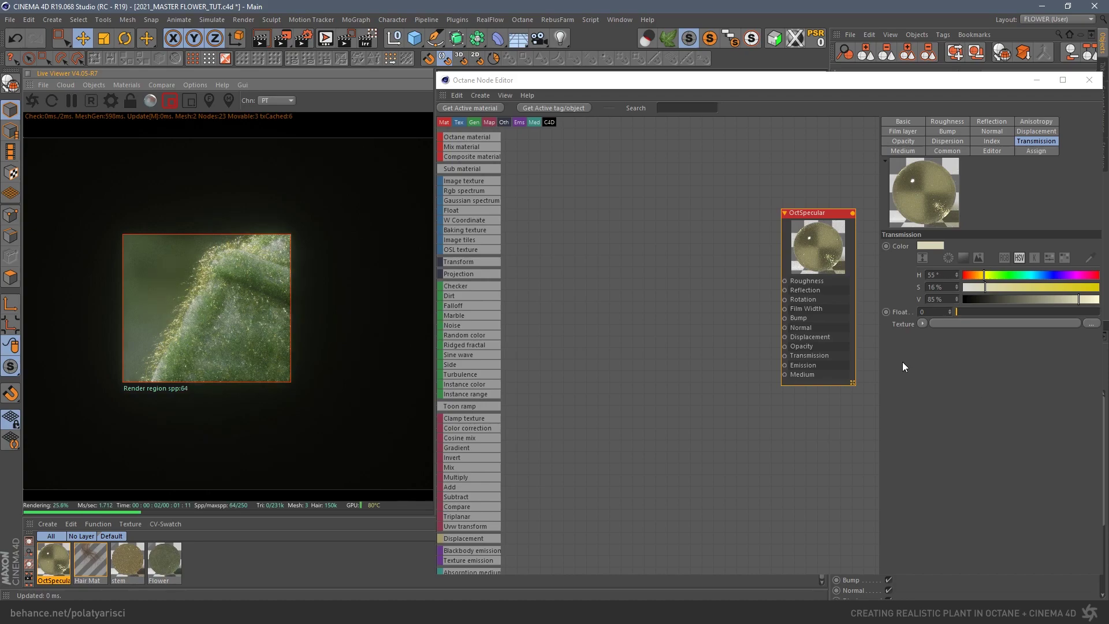
drag(820, 253, 831, 265)
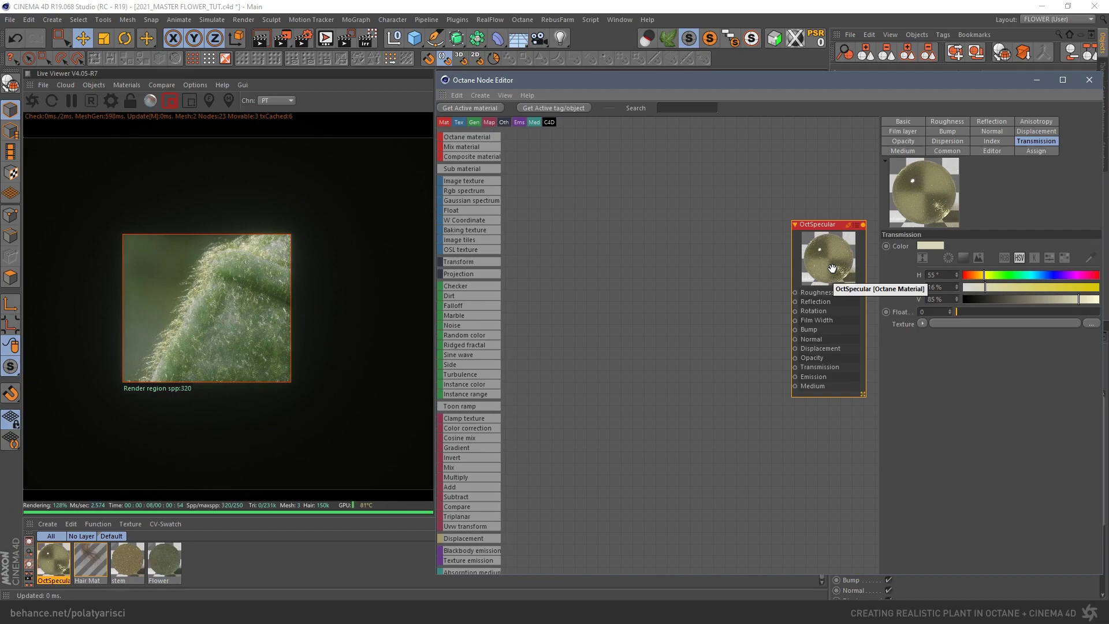
click(171, 101)
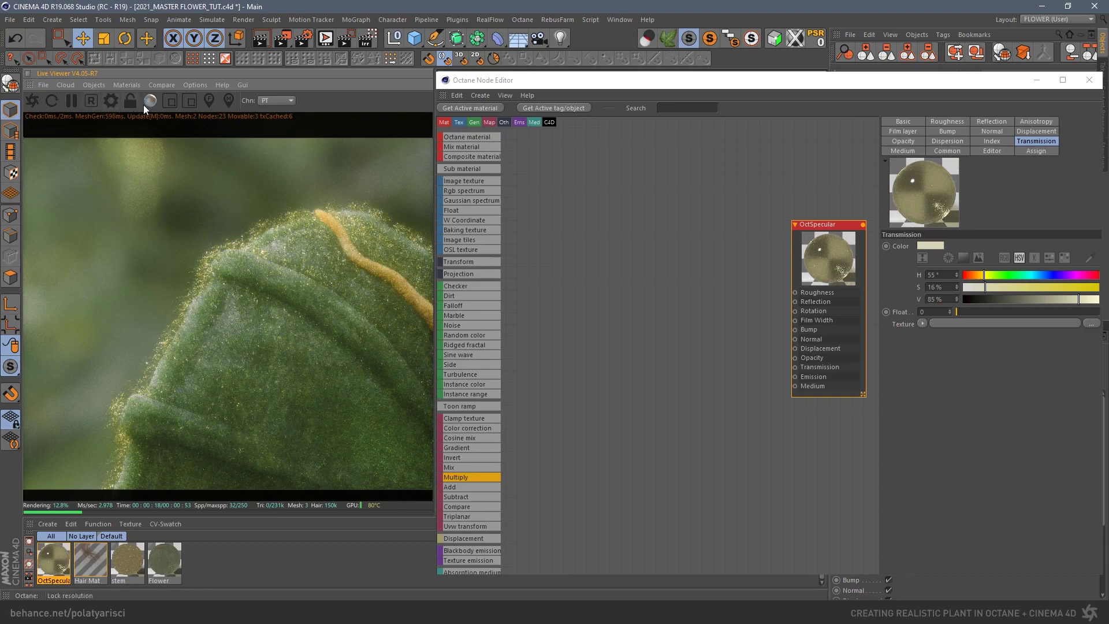
click(166, 102)
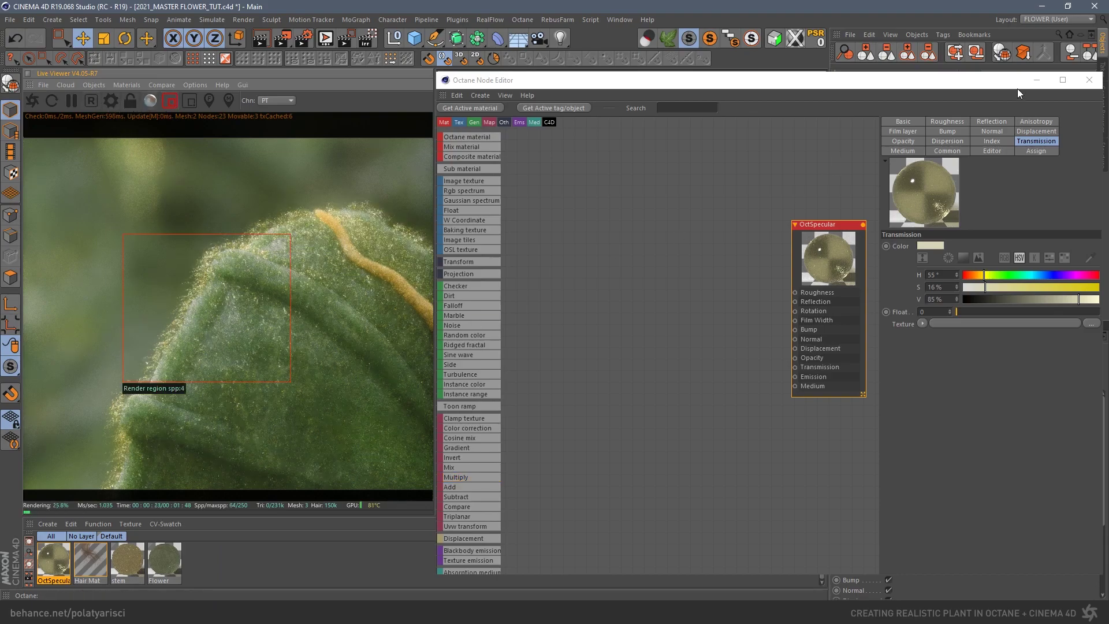
- Examine the Hair object's guides on the flower up close in the viewport, together with its Guides settings
click(1037, 80)
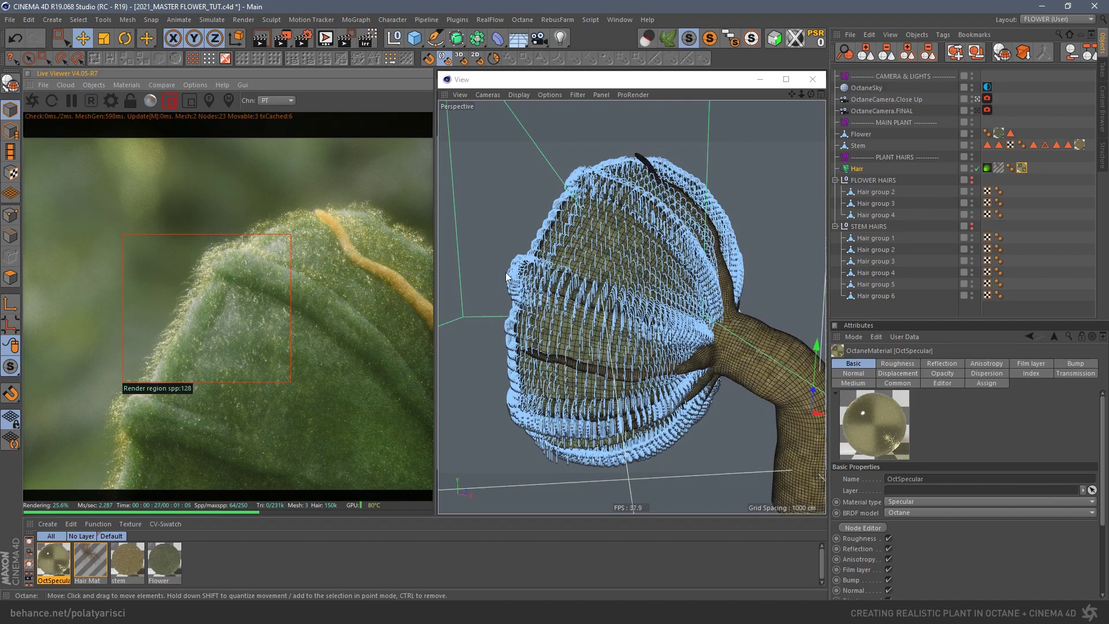
alt+right_drag(532, 286, 578, 276)
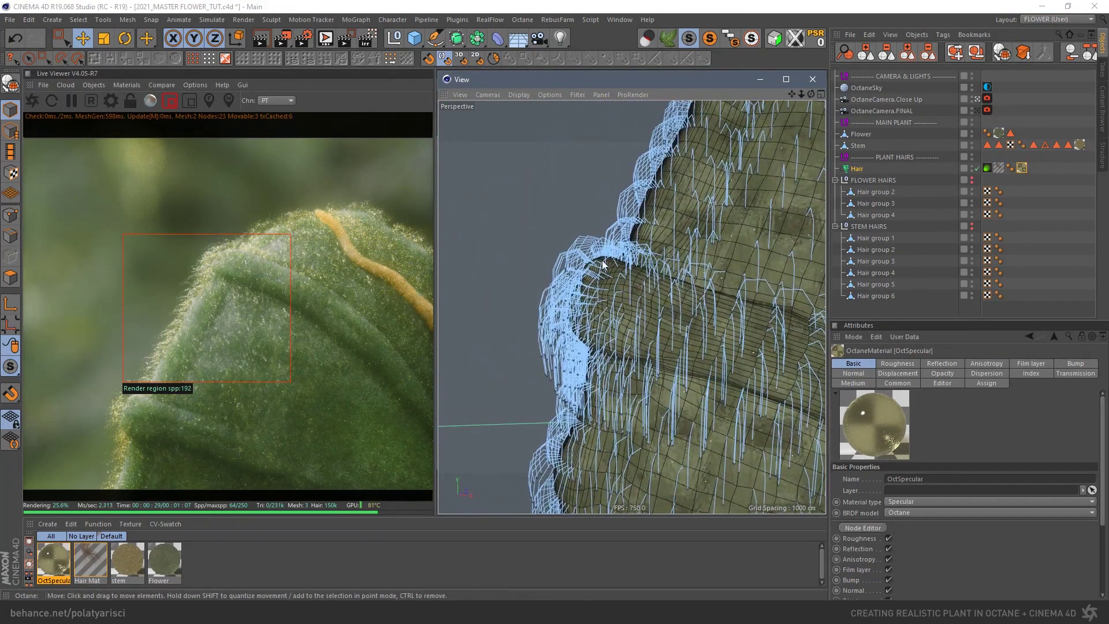
click(852, 169)
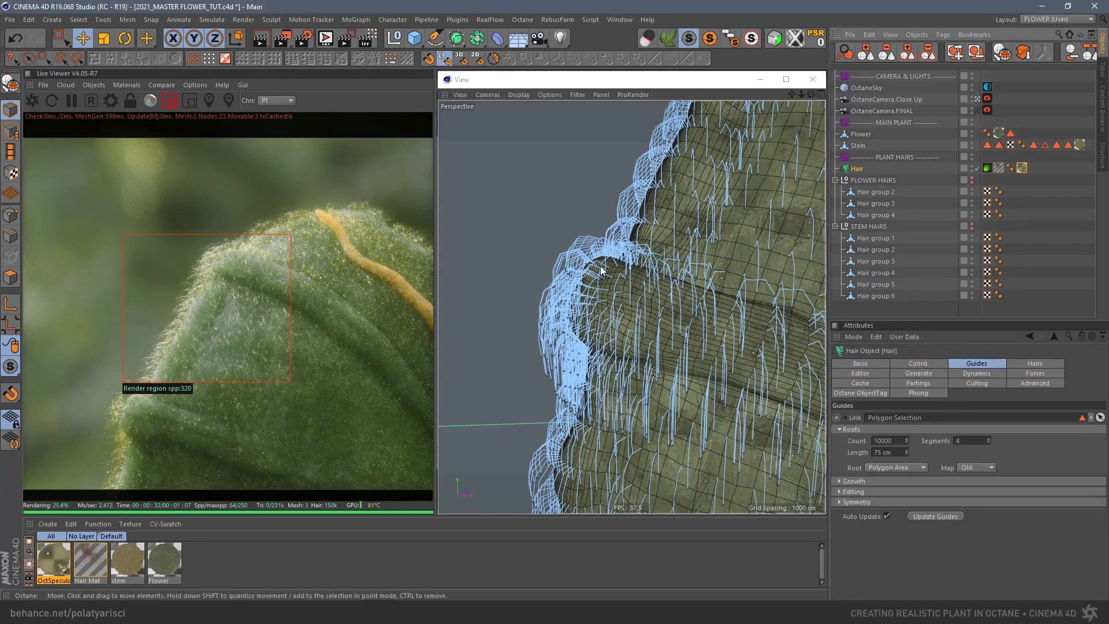
alt+drag(634, 285, 615, 296)
alt+drag(695, 318, 624, 297)
scroll(690, 299, down, 5)
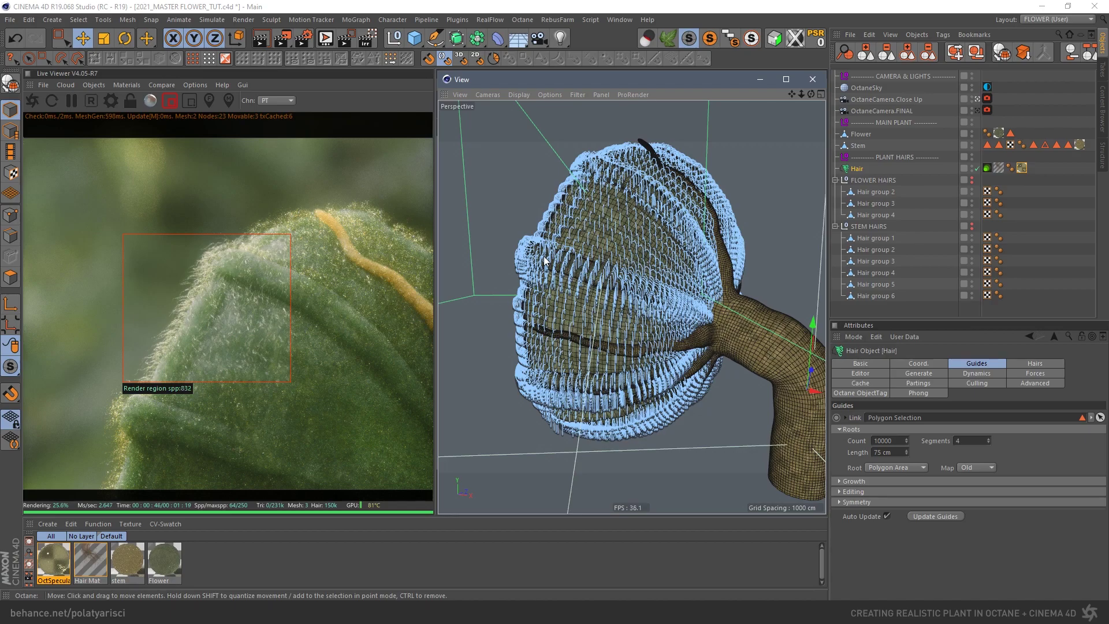
- Try a neutral Transmission color on OctSpecular in the Octane Node Editor, with hue 0° and saturation 0%
double_click(54, 561)
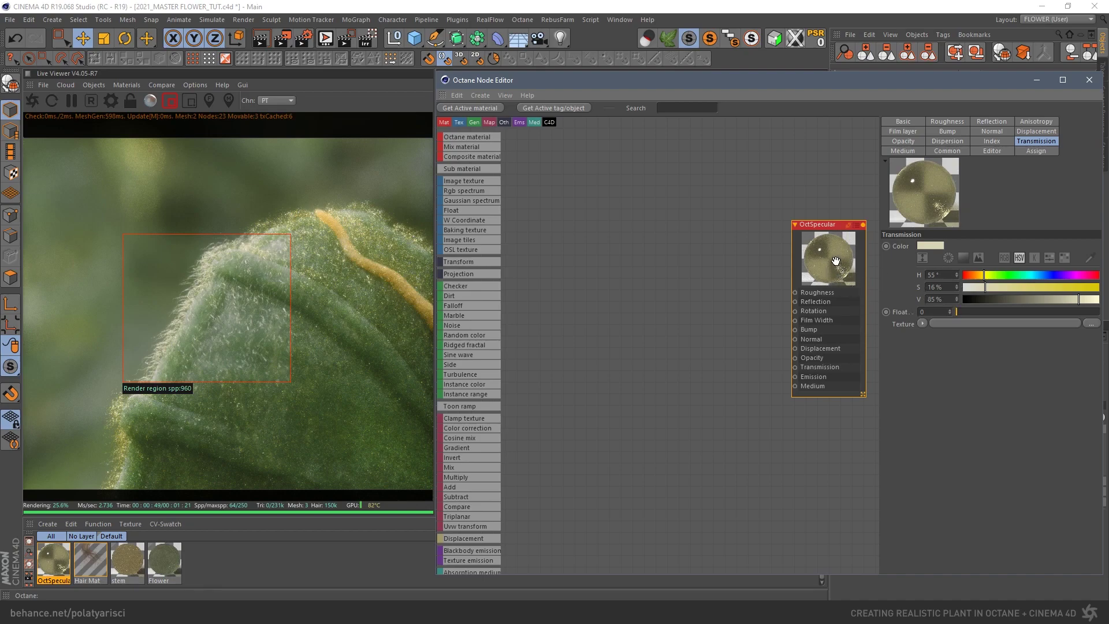
drag(836, 261, 841, 268)
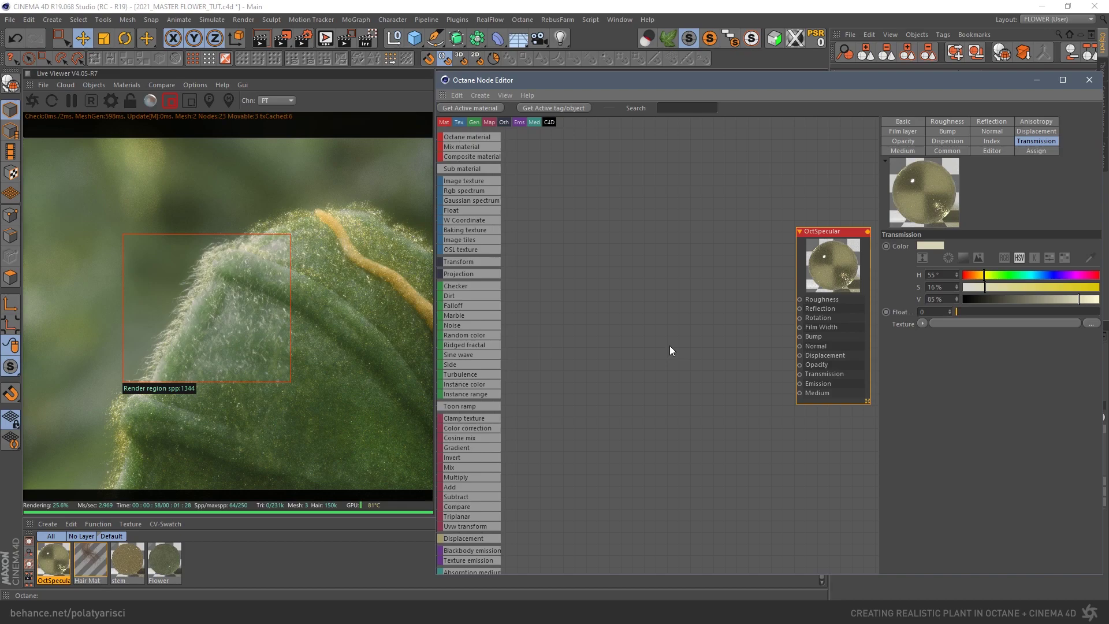
double_click(942, 275)
text(0)
key(Tab)
text(0)
key(Return)
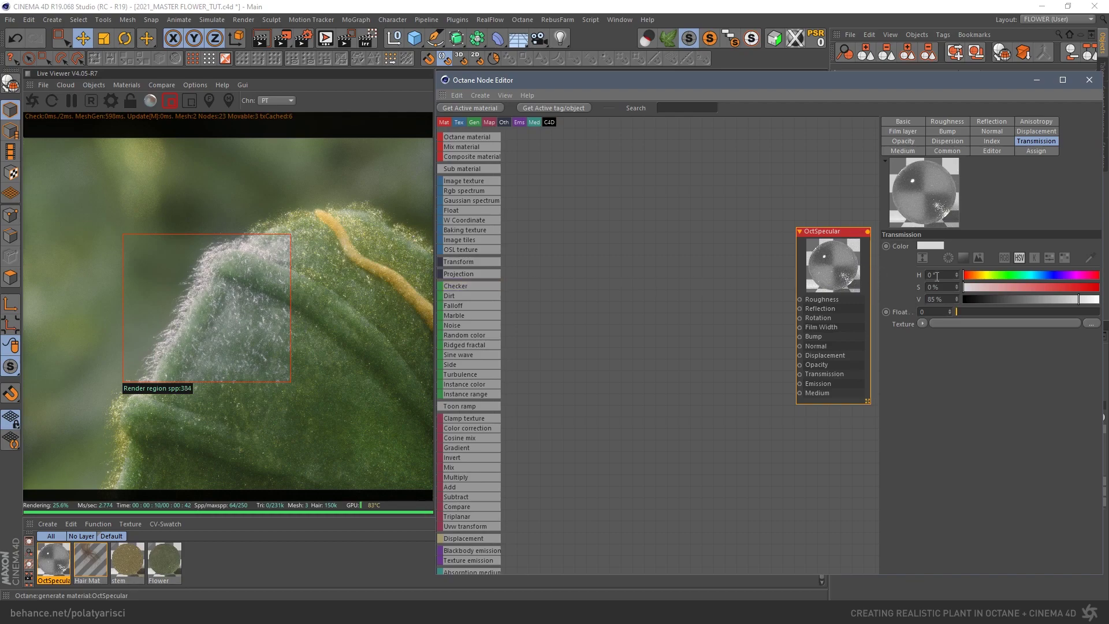
- Restore the OctSpecular Transmission color to hue 55° and saturation 16%
text(55)
key(Tab)
text(16)
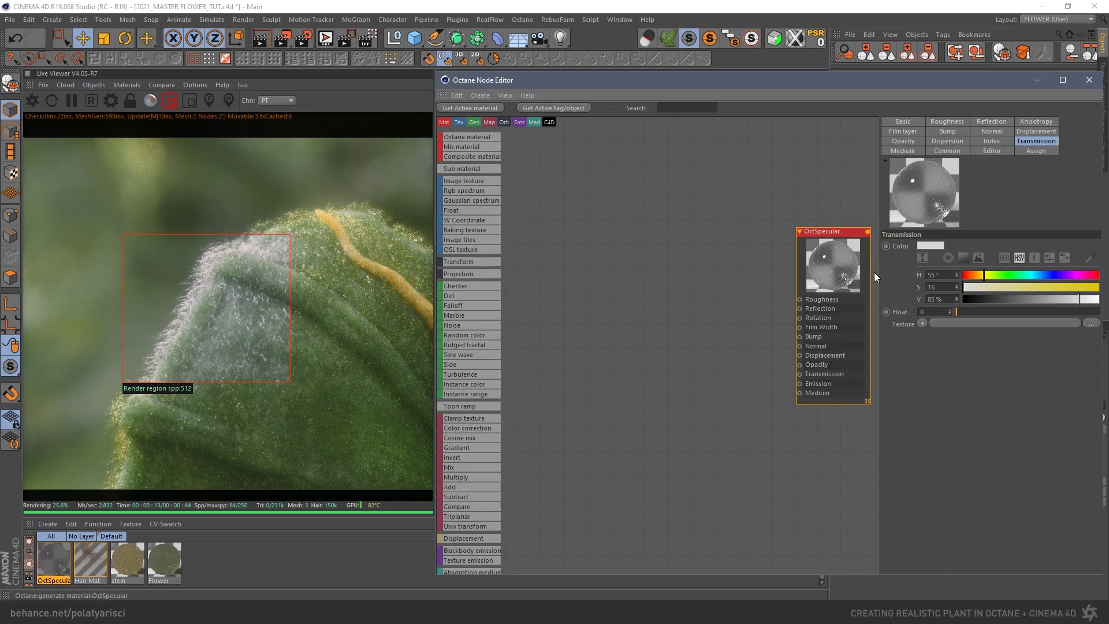
key(Return)
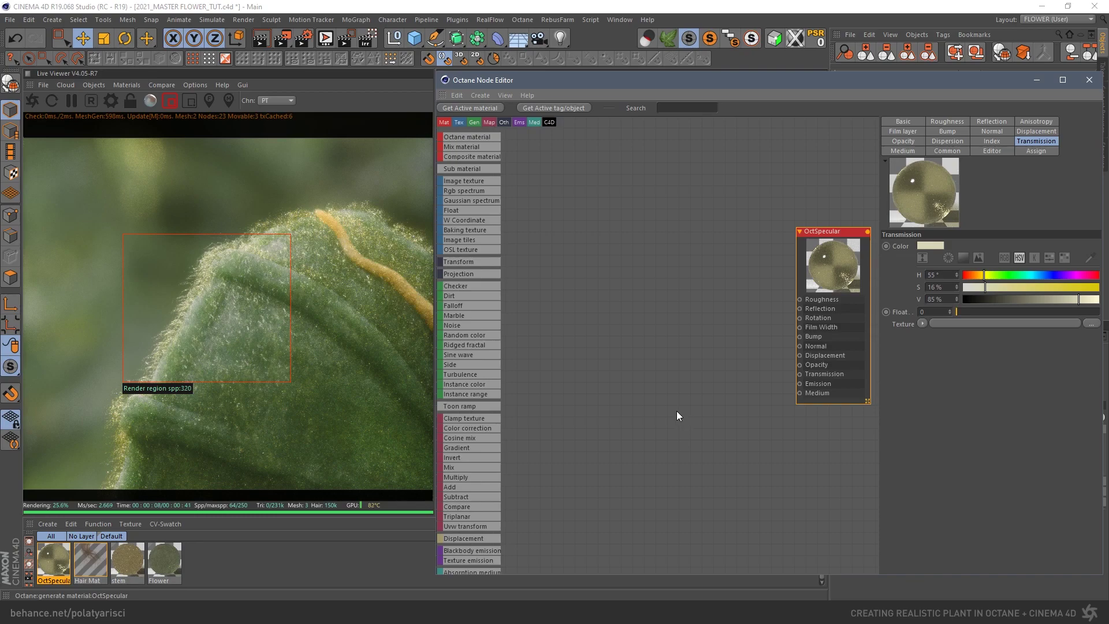
- Turn off the render region and set the Pathtracing kernel's Max. samples to 500
click(170, 104)
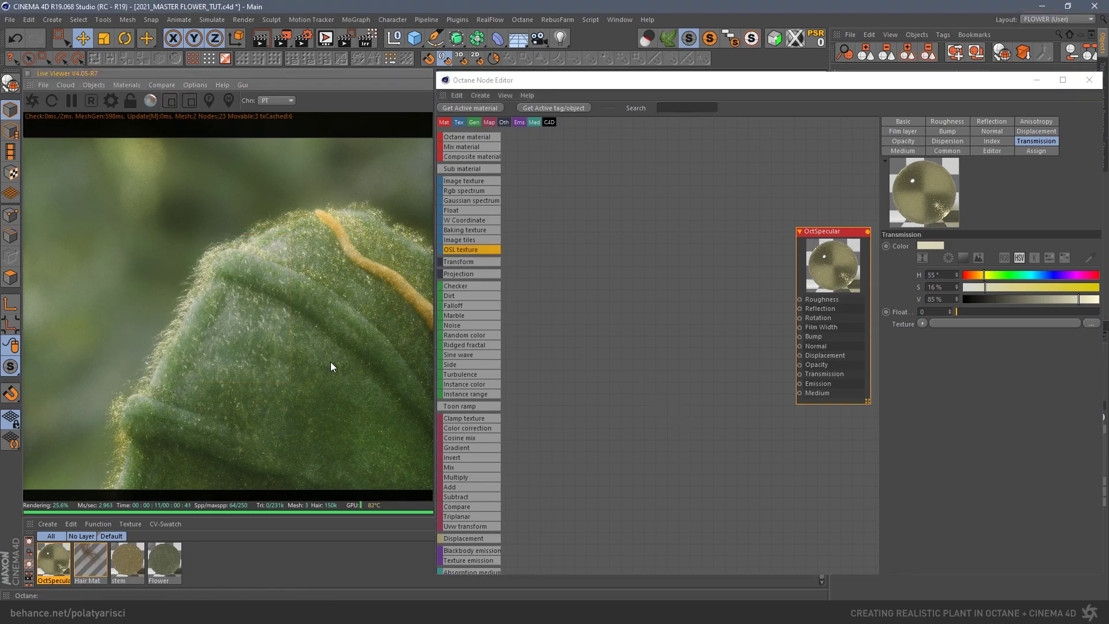
click(111, 100)
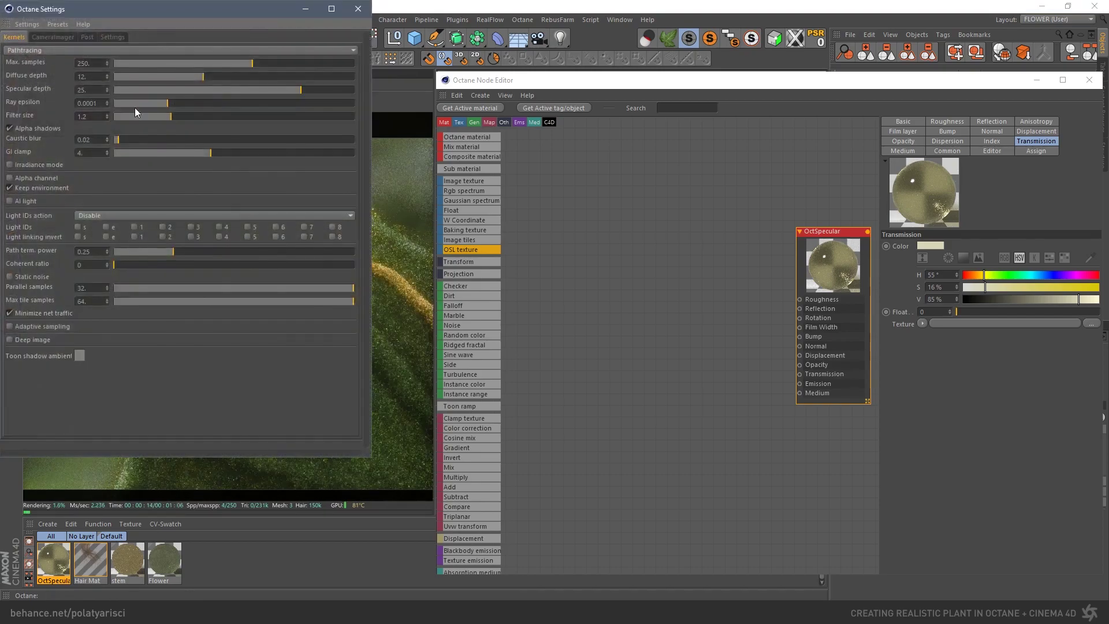
drag(105, 61, 52, 62)
text(500)
key(Return)
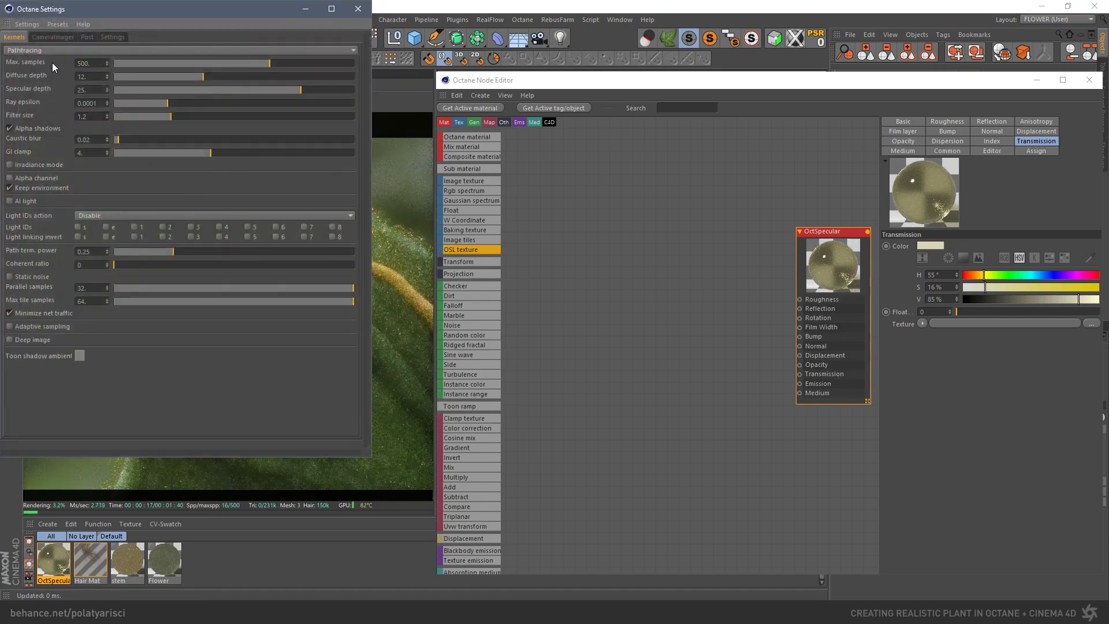
click(304, 9)
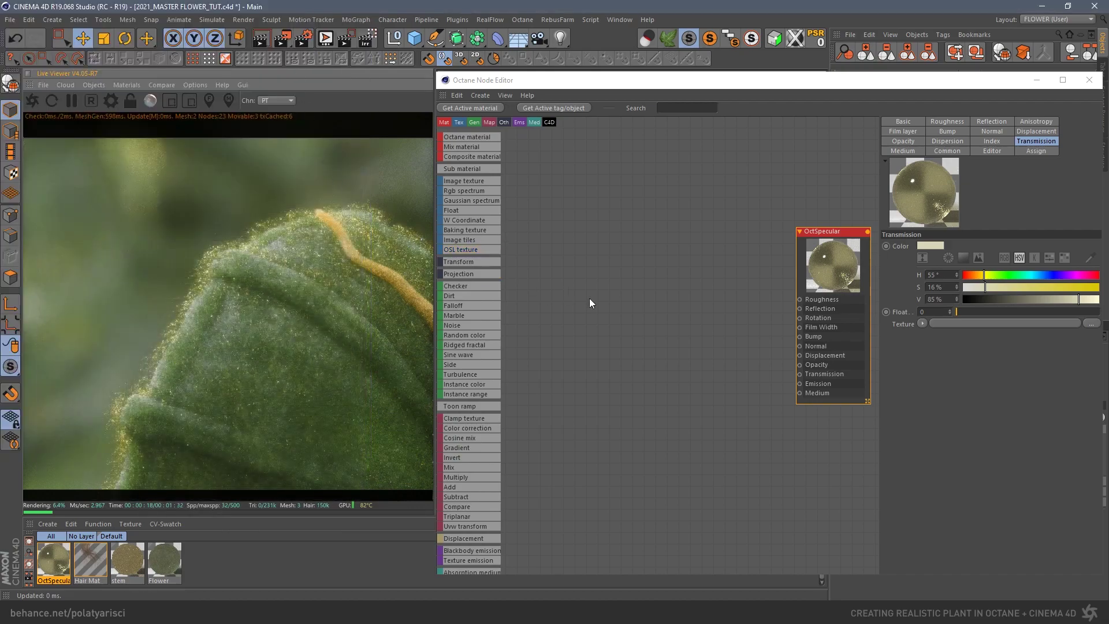
click(1035, 81)
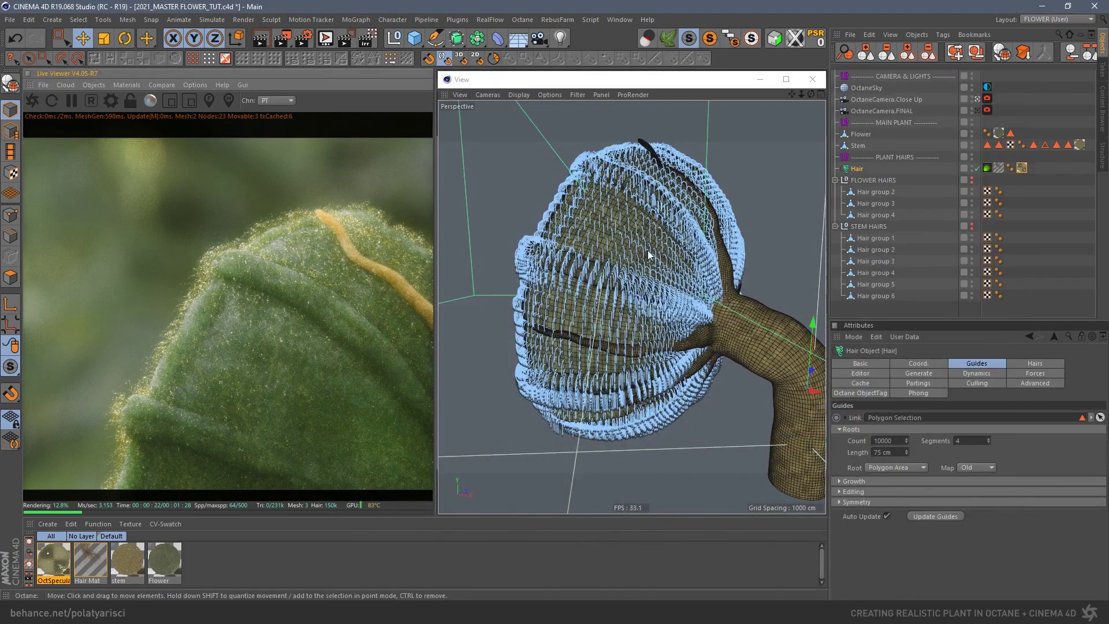
alt+drag(646, 303, 639, 303)
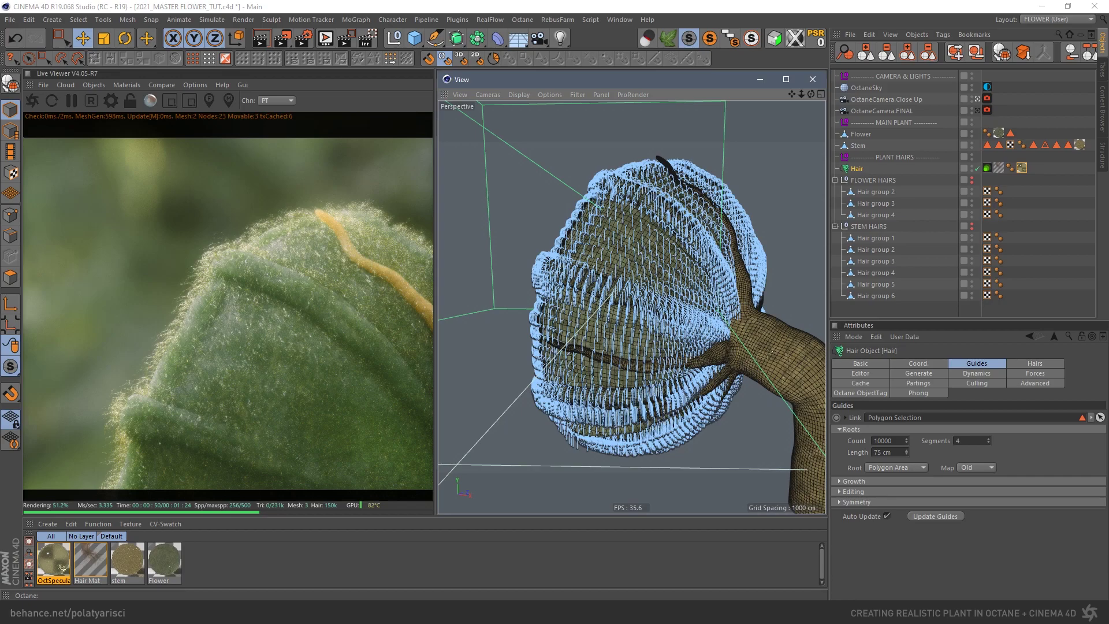
- Compare the rendered hairs with the reference photos of hairy stems and leaves in the browser, and return to Cinema 4D
key(alt+Tab)
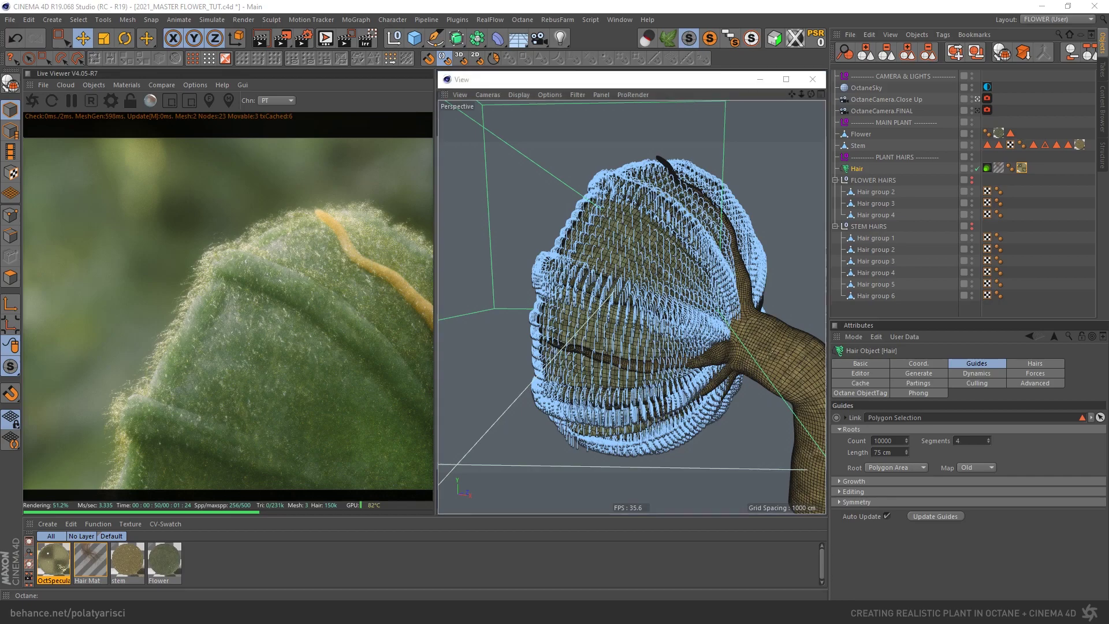
drag(1062, 176, 774, 109)
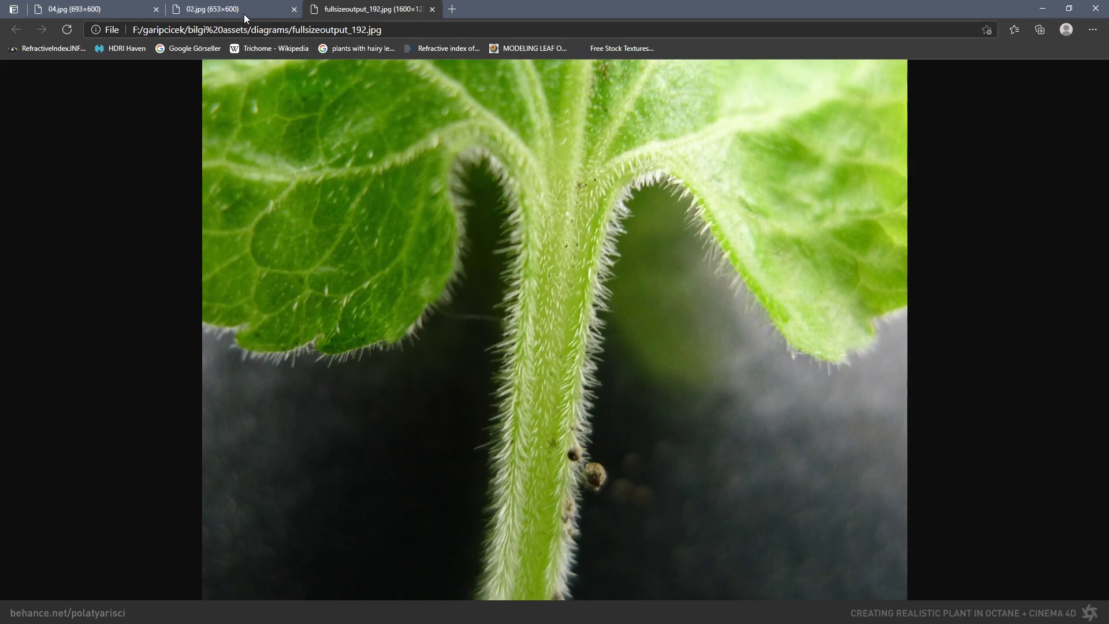
click(231, 9)
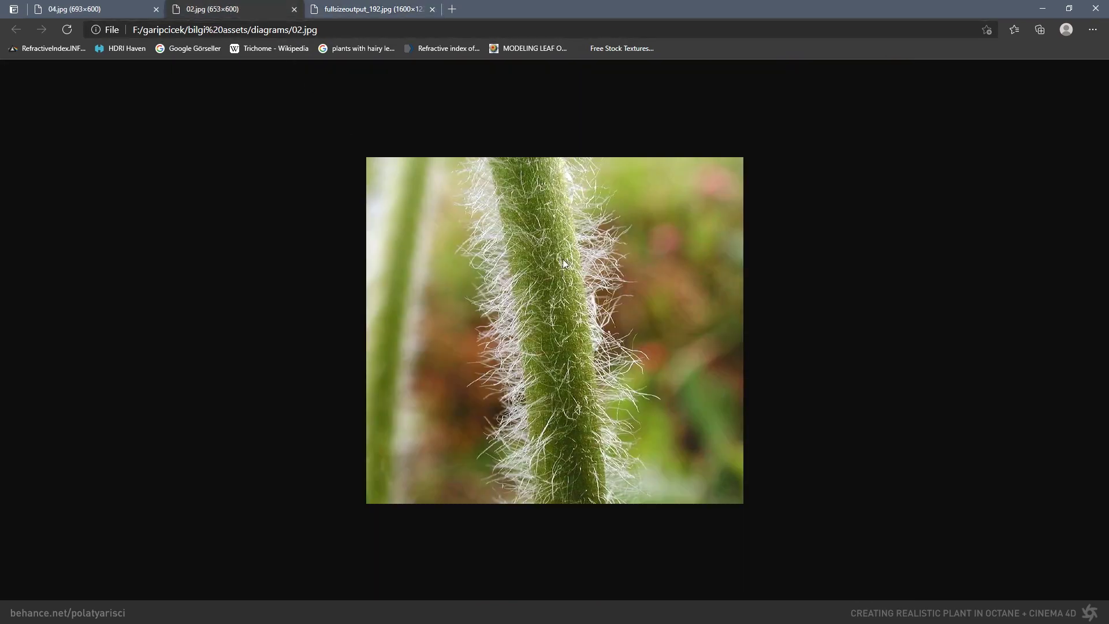
click(92, 10)
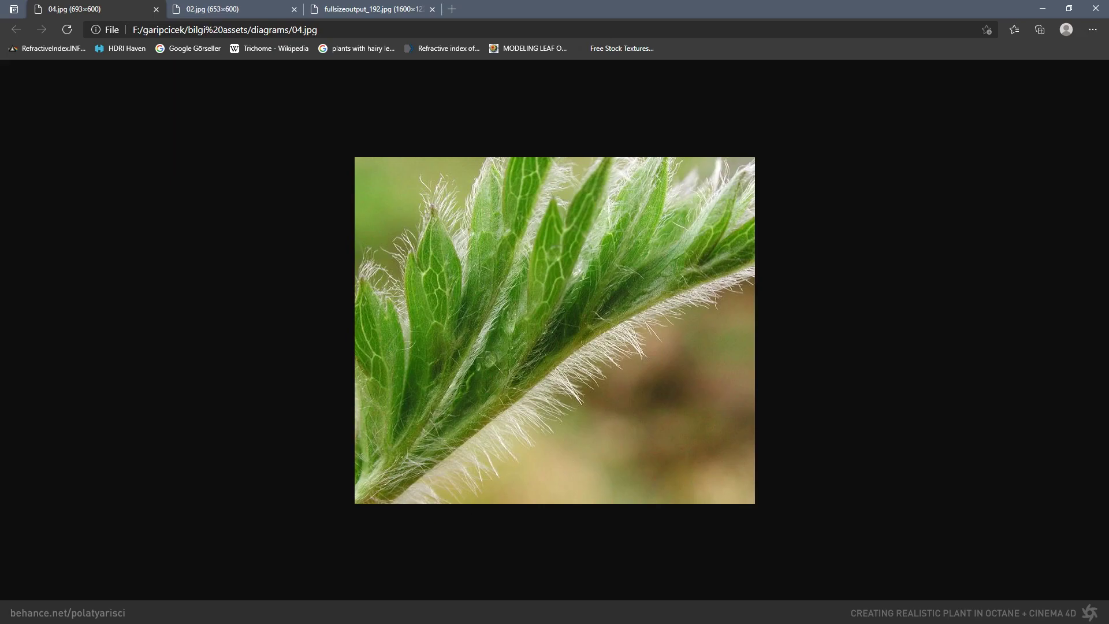
key(alt+Tab)
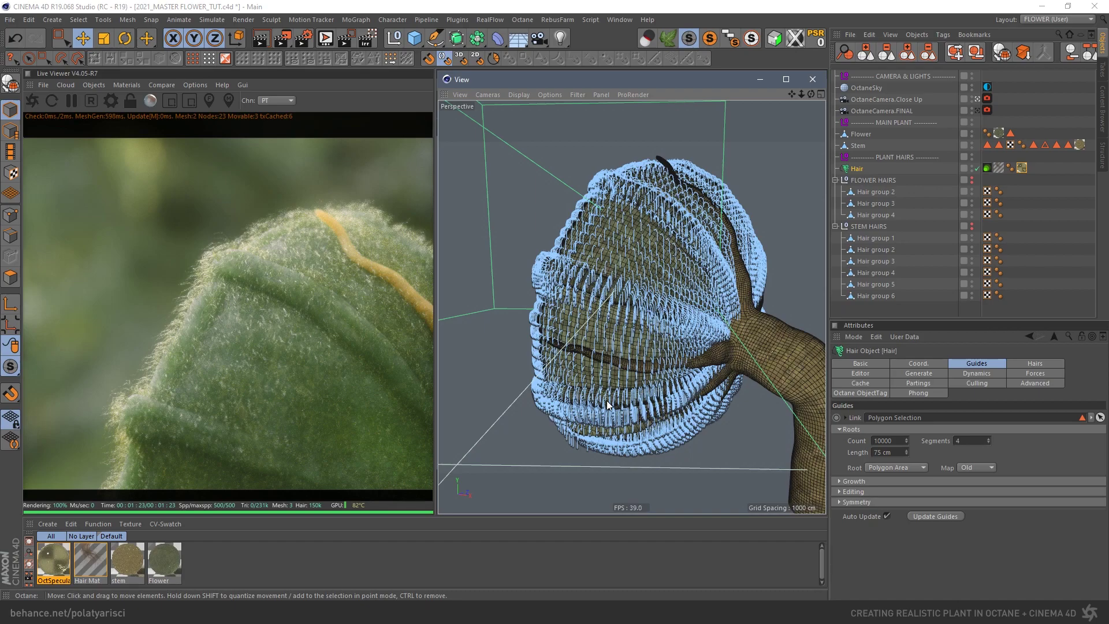
key(alt+Tab)
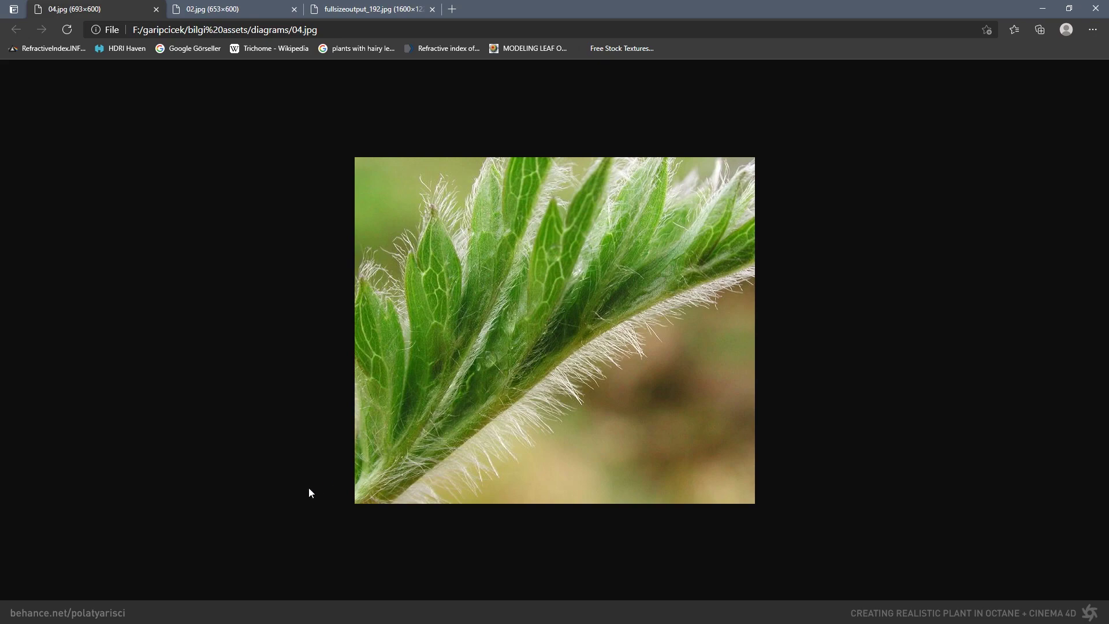
click(361, 563)
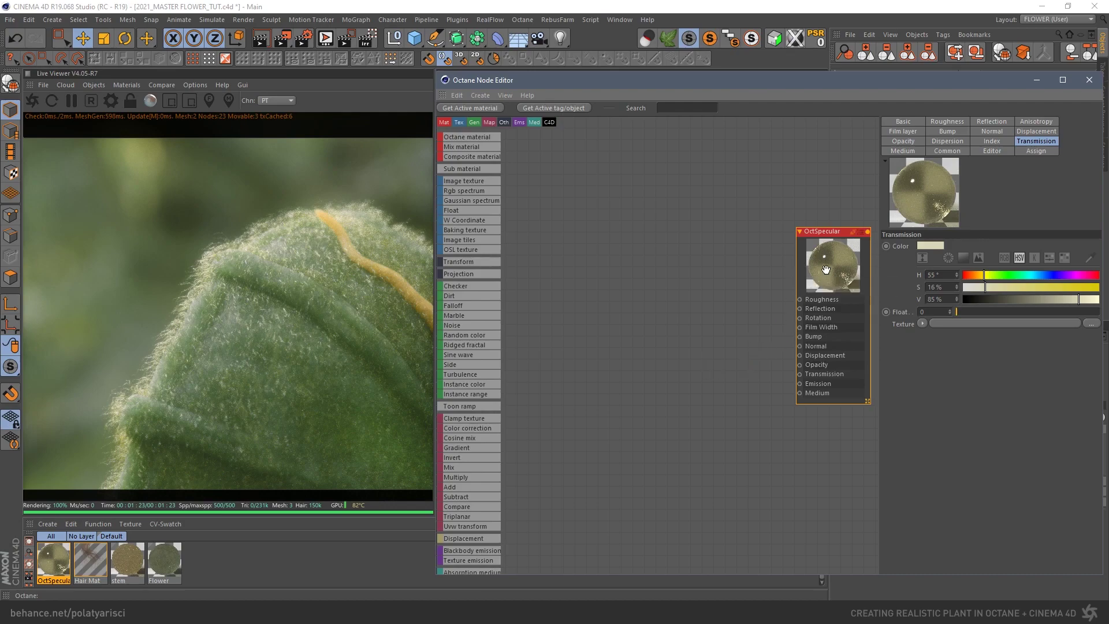
drag(827, 267, 823, 266)
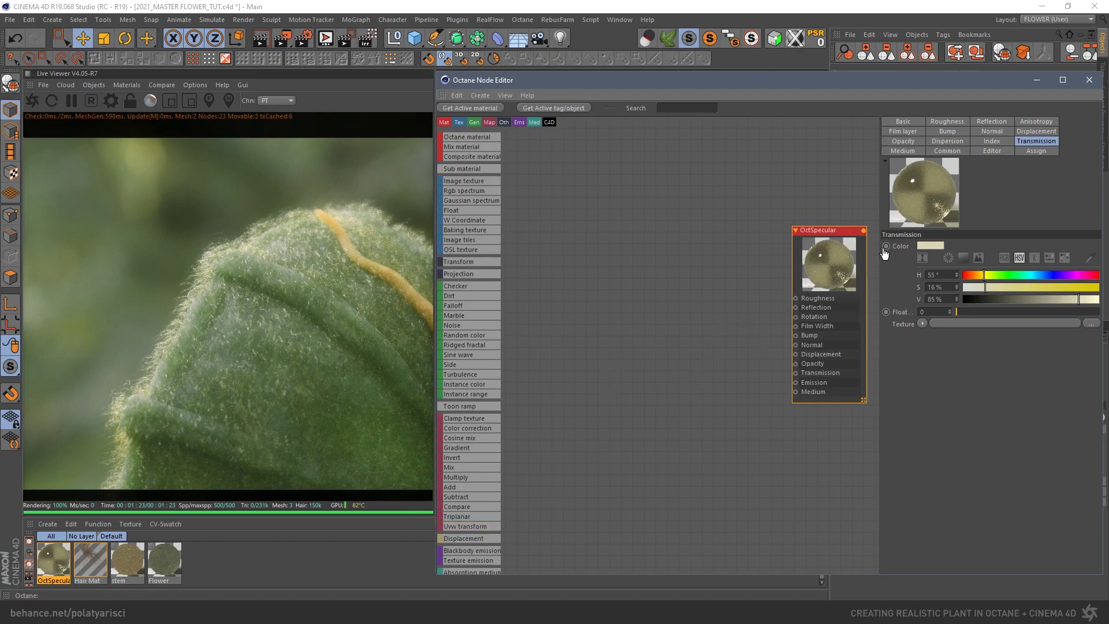
click(1034, 79)
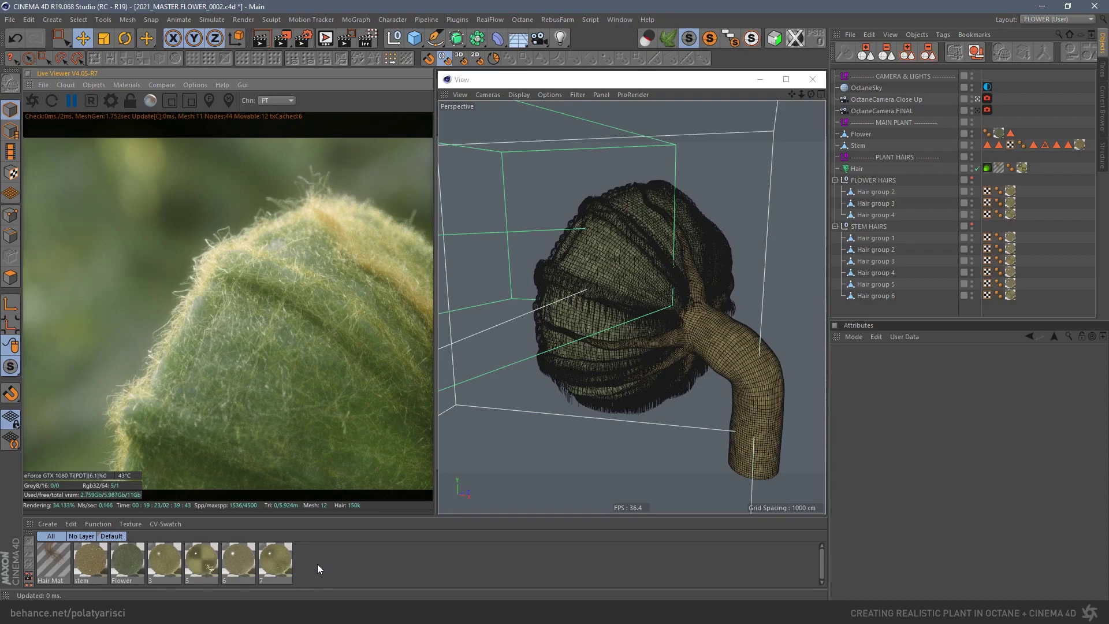
- Review the Pathtracing kernel settings in the Octane Settings of the finished hair scene
click(111, 102)
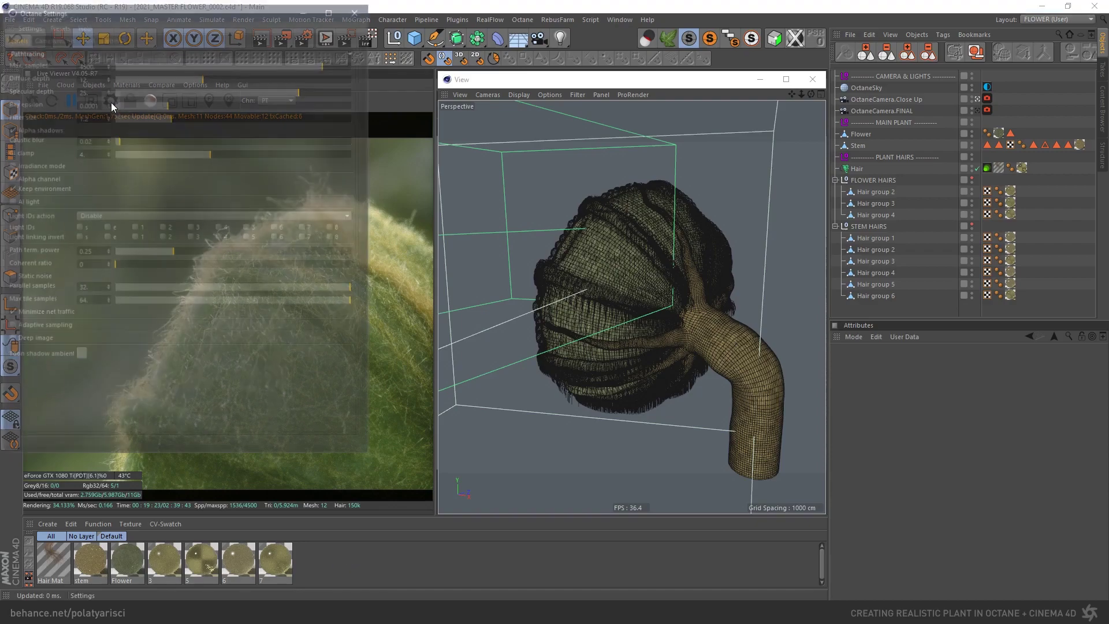
drag(156, 19, 591, 81)
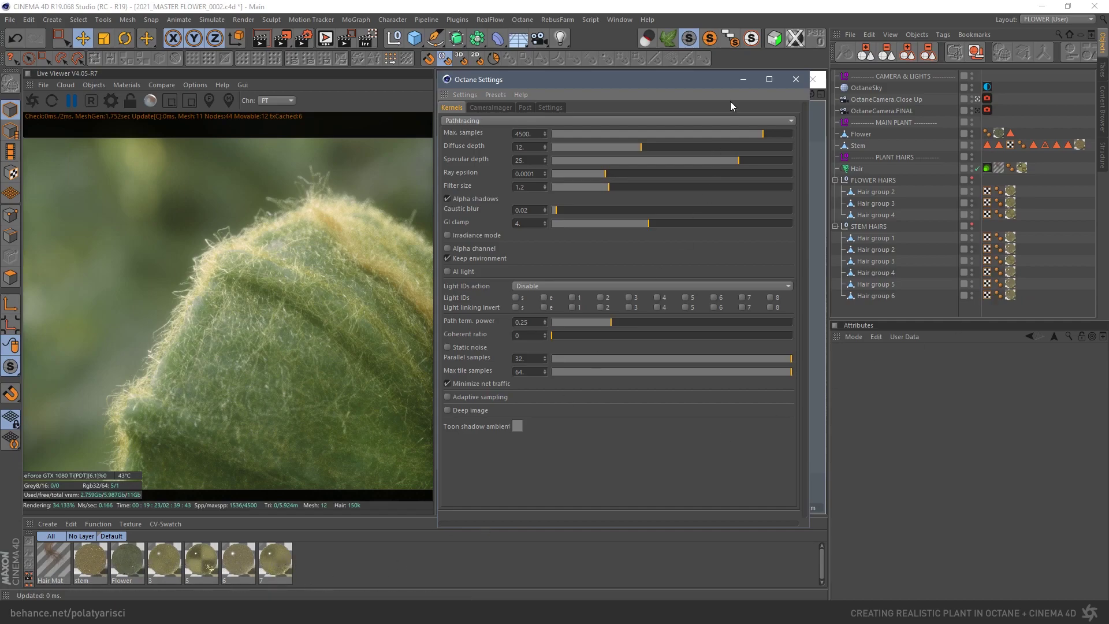
click(744, 79)
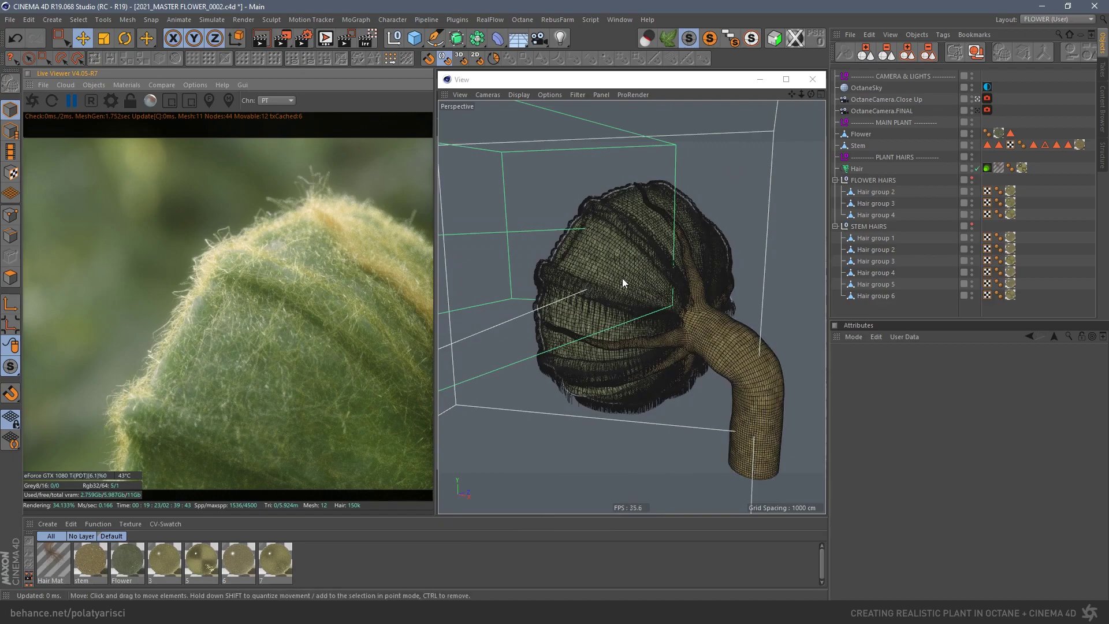
- Select the Hair object and examine its guides over the flower surface, up close and from a distance
scroll(647, 272, up, 3)
scroll(673, 266, up, 3)
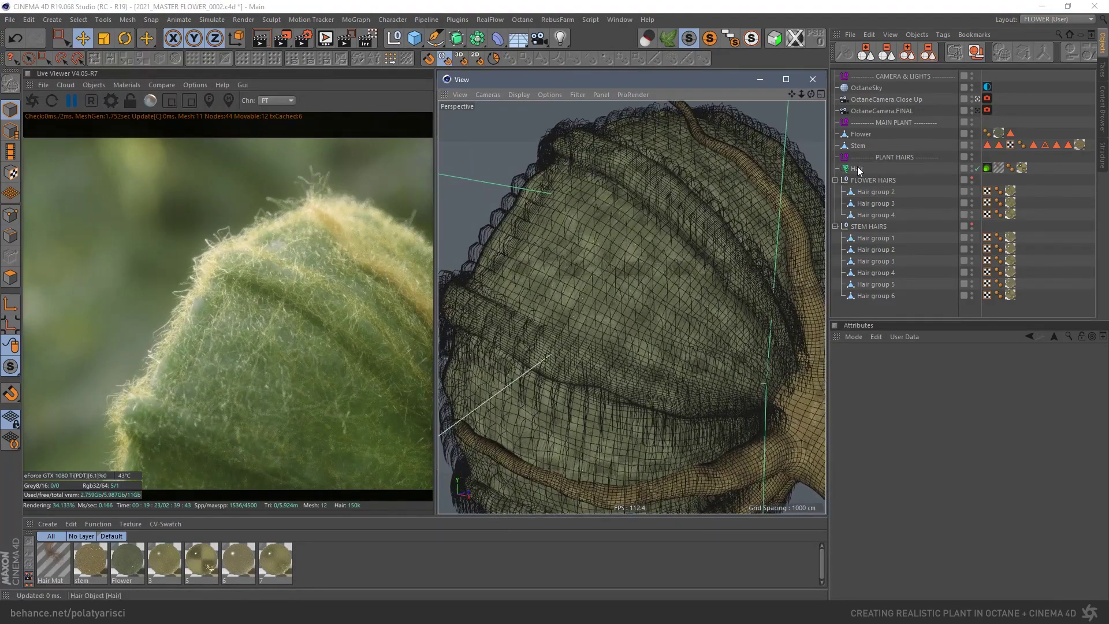
click(858, 168)
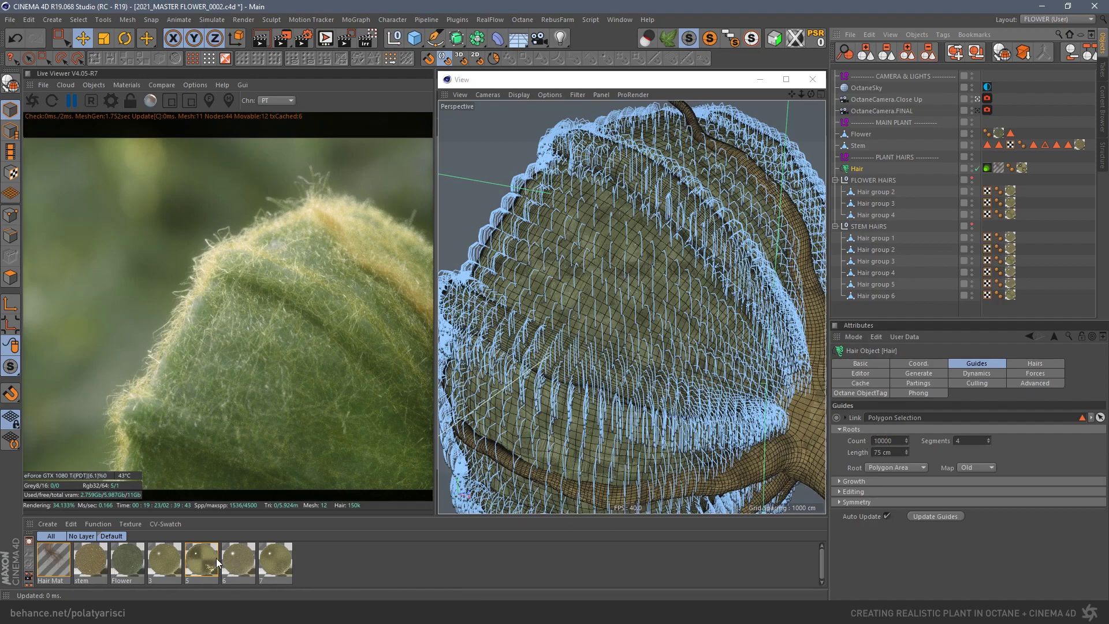
scroll(685, 262, down, 6)
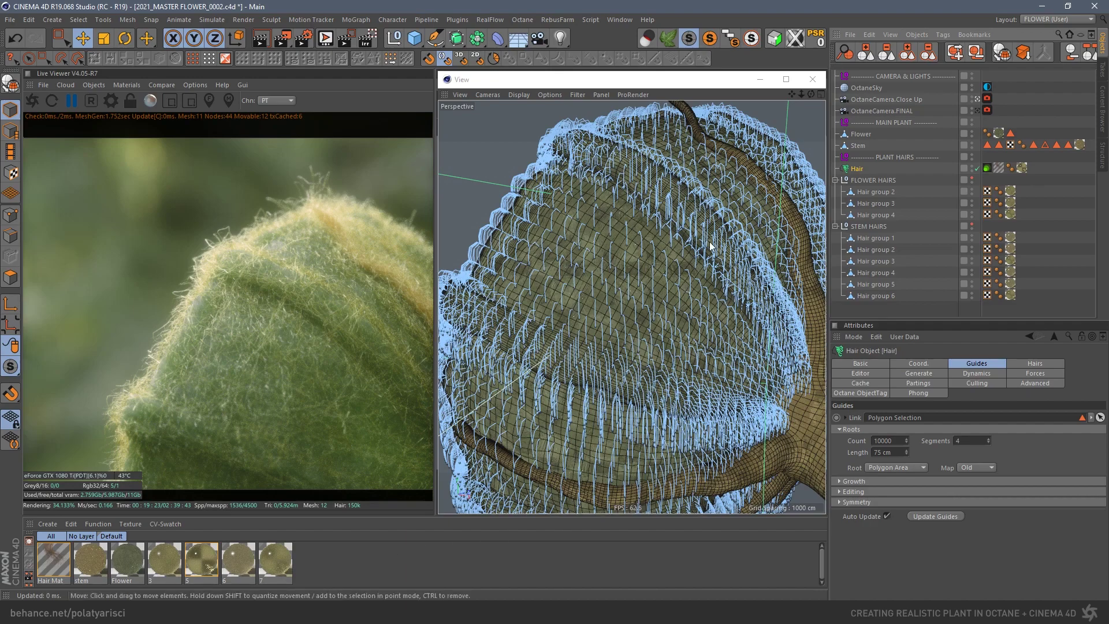
alt+drag(669, 283, 620, 282)
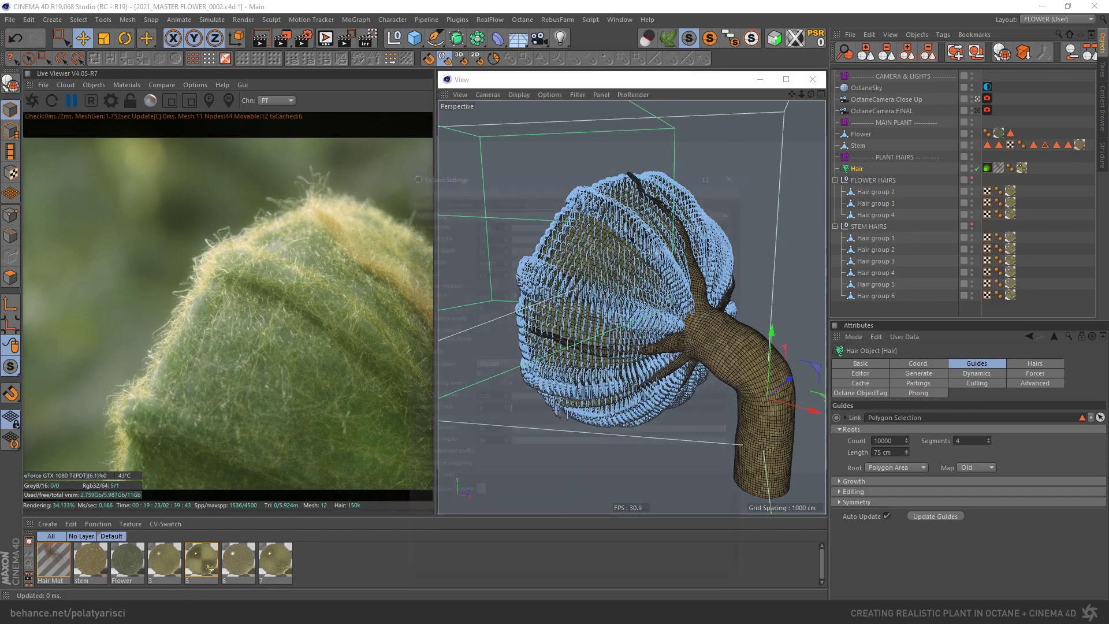
- Bring up the Octane Settings again and check the Pathtracing kernel's Max. samples value
drag(572, 81, 571, 80)
drag(572, 86, 572, 85)
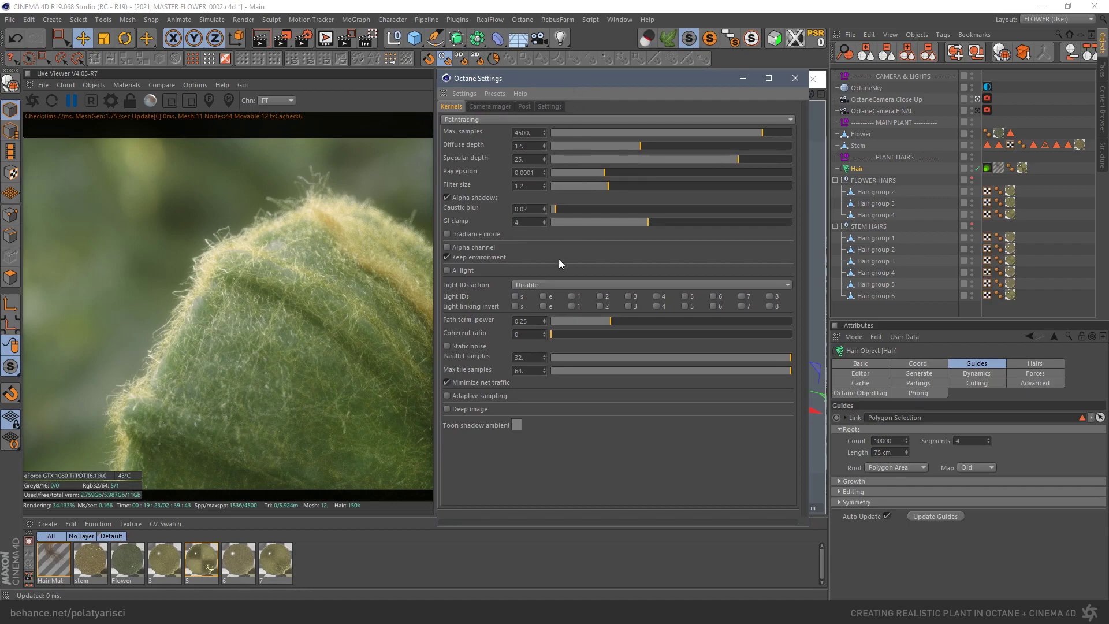
drag(531, 132, 498, 130)
key(Tab)
key(Return)
- Review the Thinlens and Camera Imager settings of the OctaneCamera.Close Up tag, and close the Octane Settings
click(987, 99)
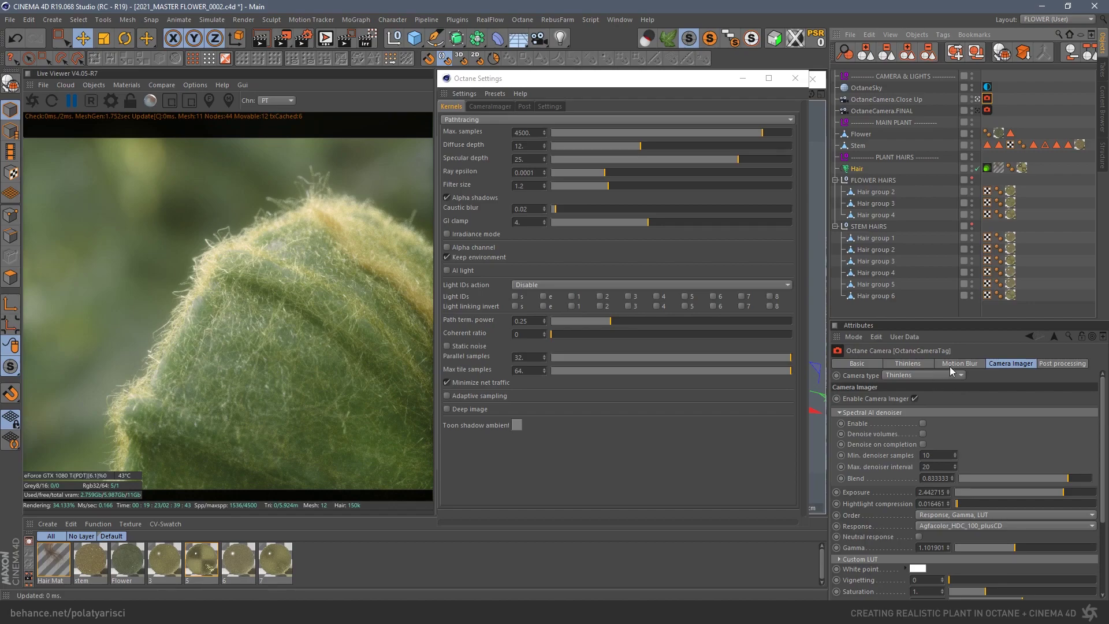
click(909, 364)
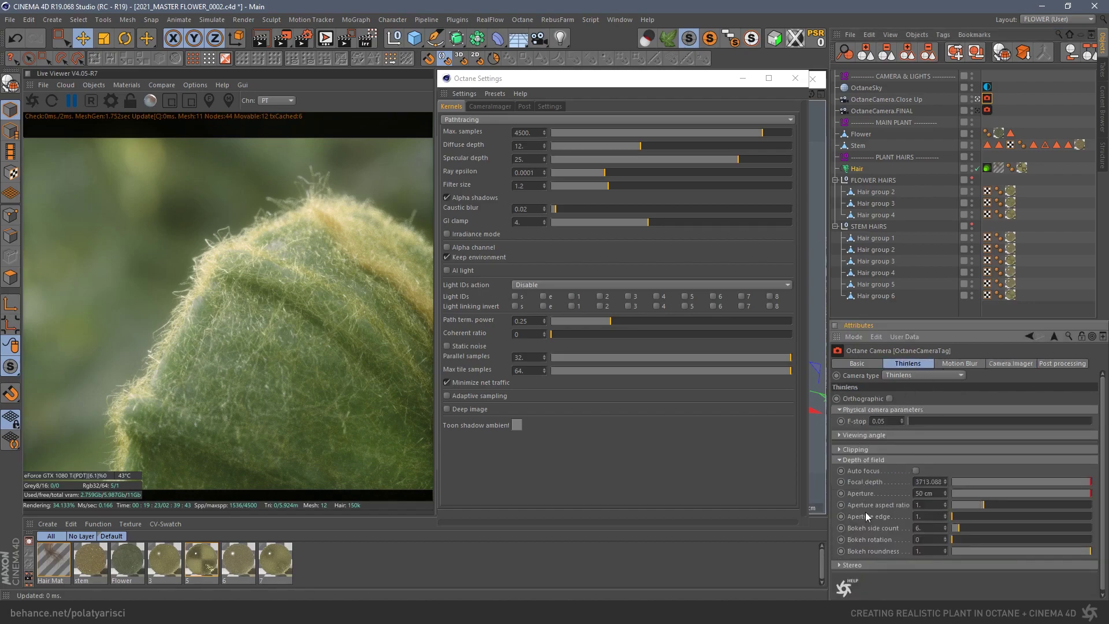
click(1019, 364)
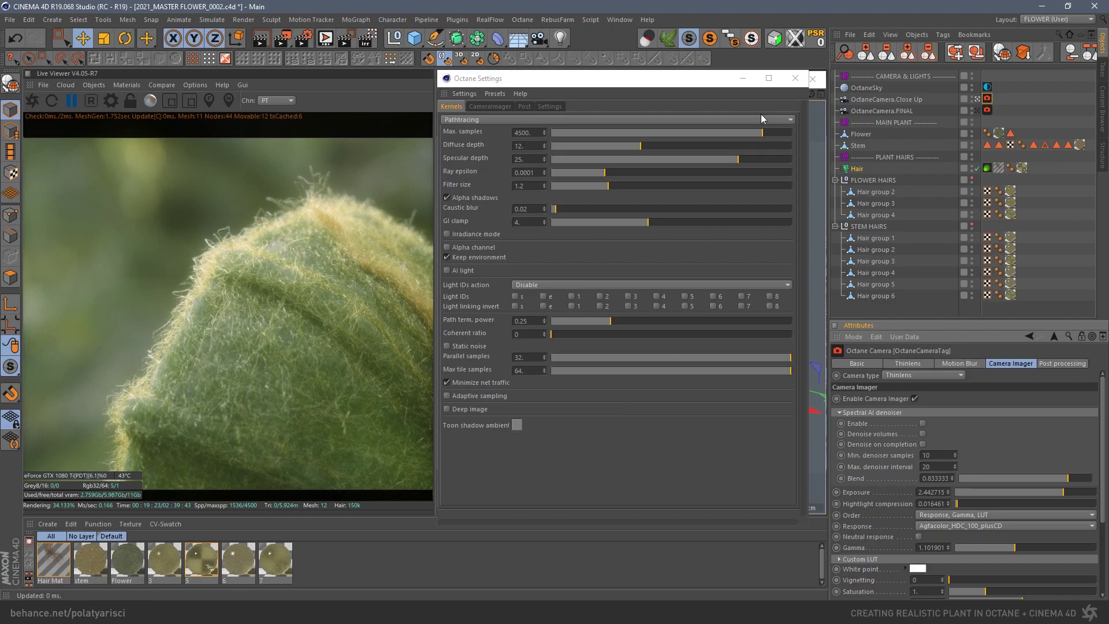
click(795, 78)
alt+drag(652, 343, 633, 311)
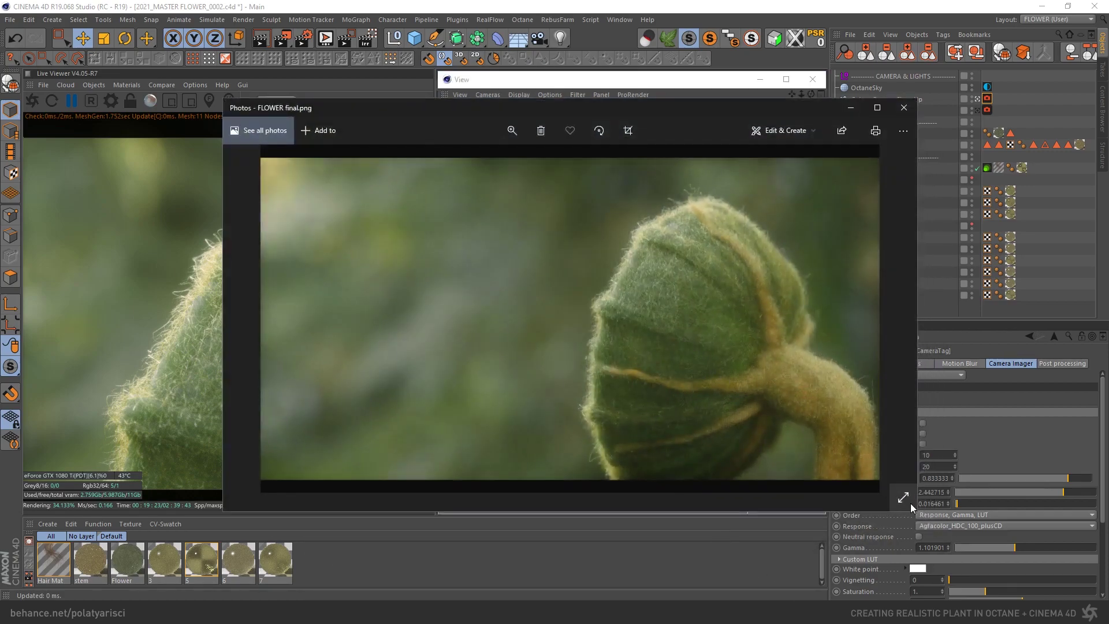
- Examine the final render FLOWER final.png full screen in Photos, and return it to a window
click(903, 495)
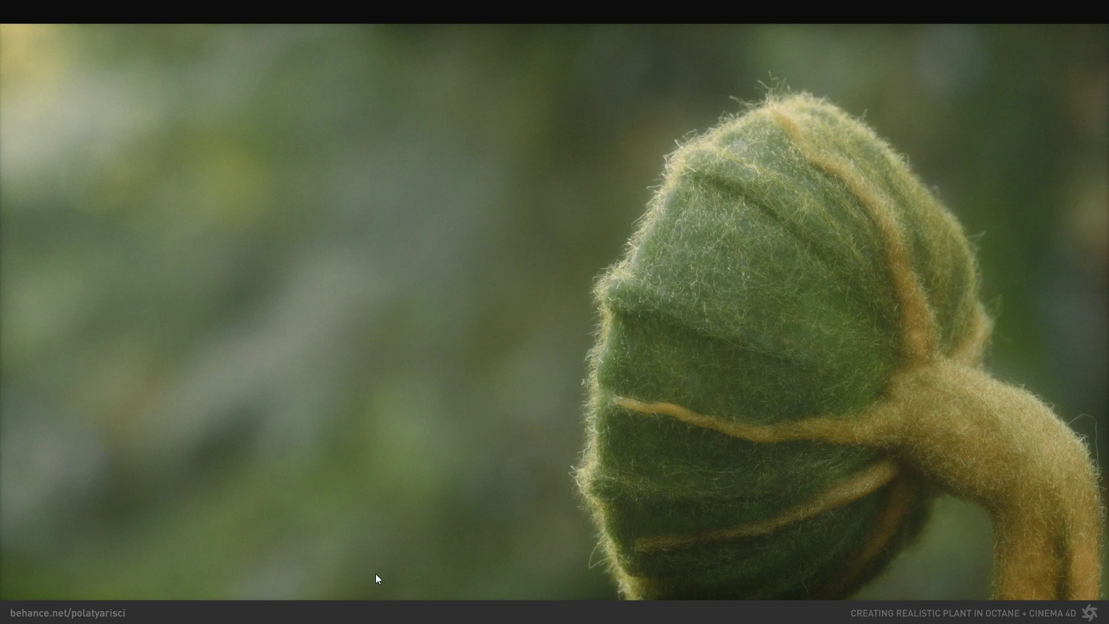
key(Escape)
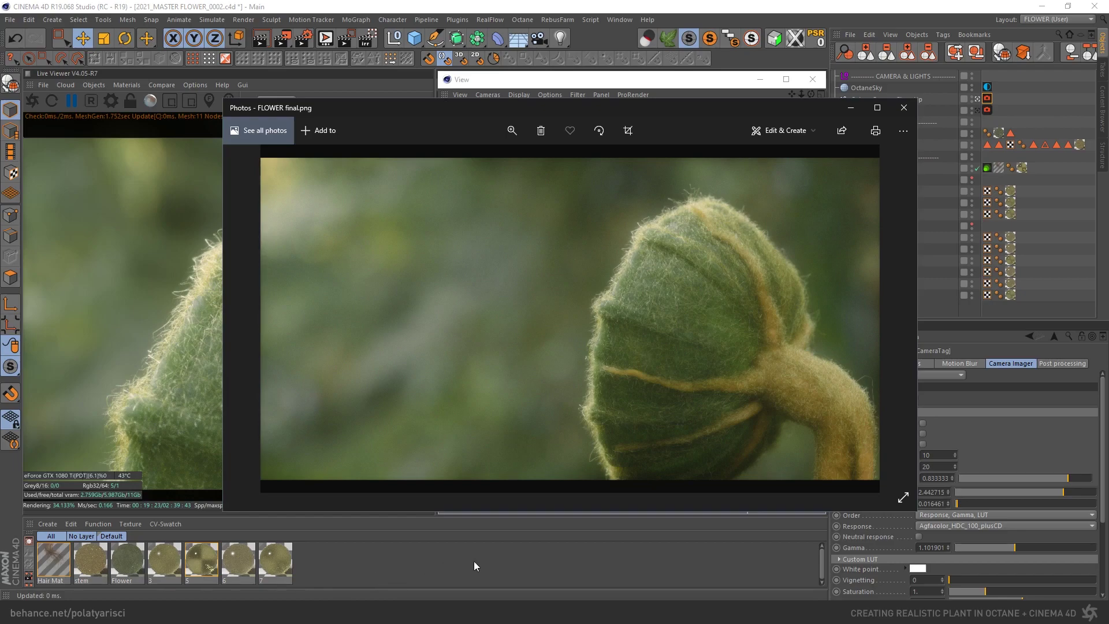
drag(670, 111, 665, 83)
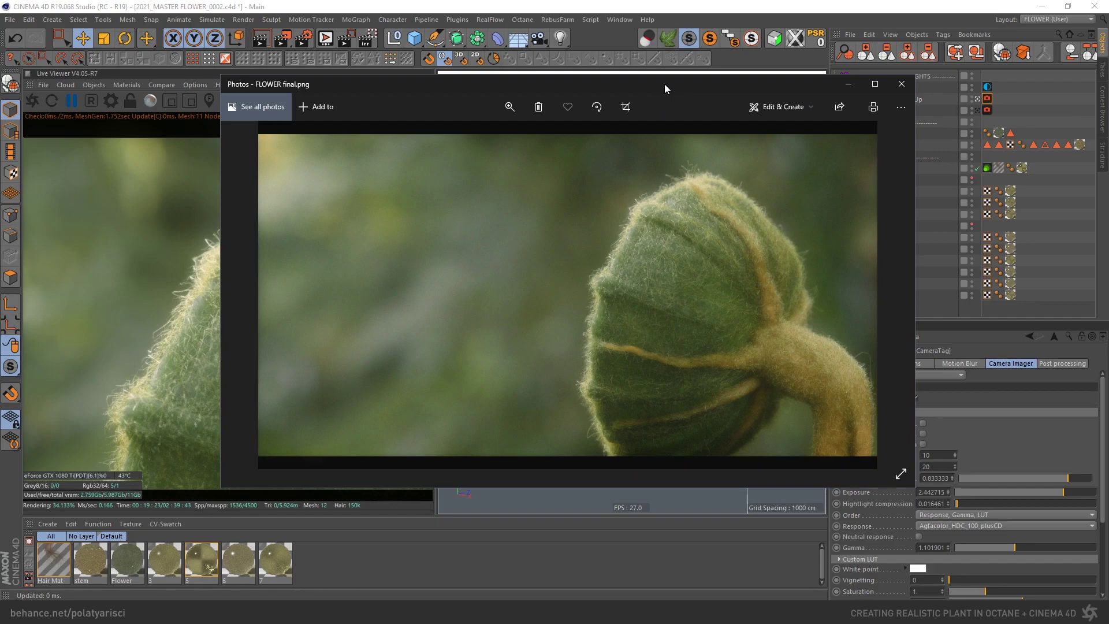